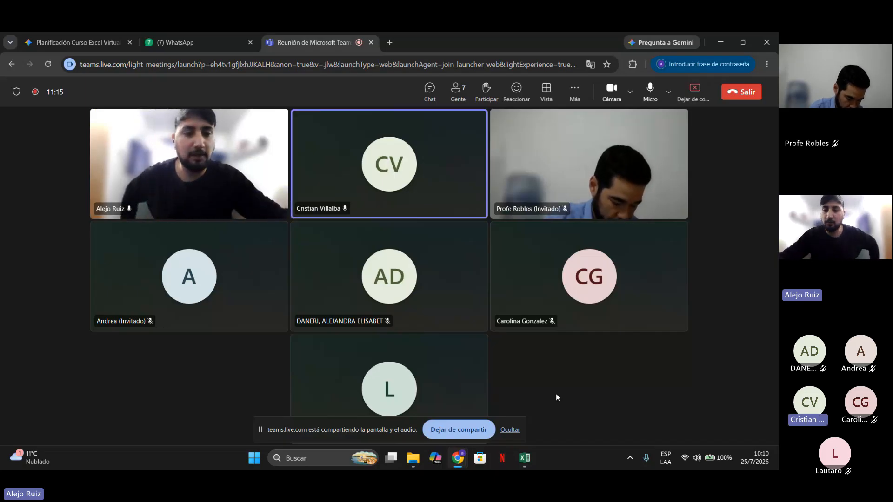
Hide the screen-sharing notice and switch to the Excel workbook "trabajo de muestra en excel".
{"action": "left_click", "coordinate": [510, 430]}
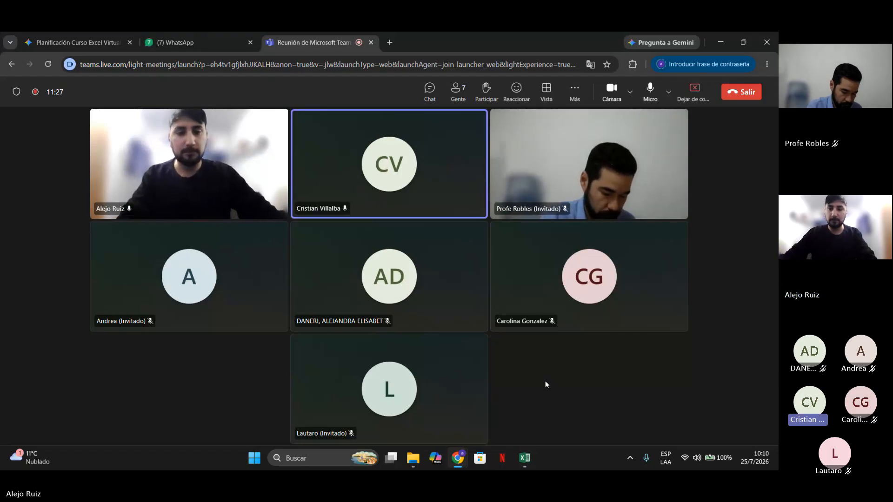
{"action": "left_click", "coordinate": [524, 459]}
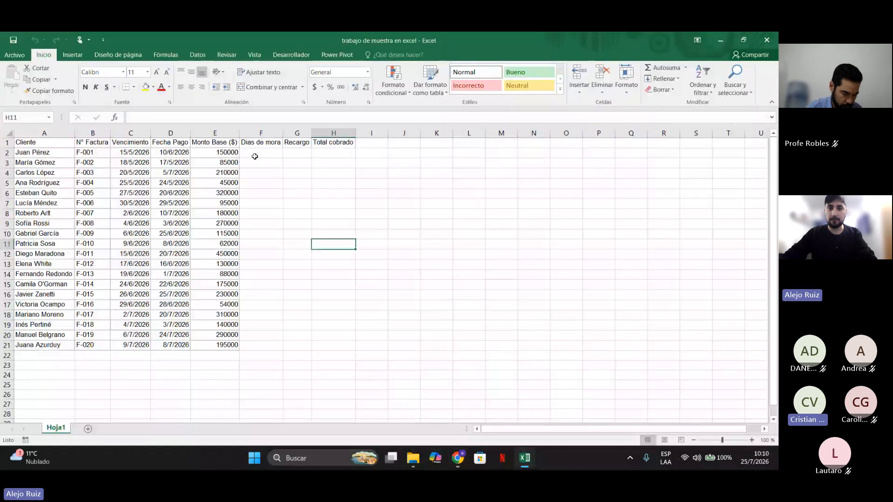
Review the invoice table's filled columns Cliente to Monto Base ($) and the empty columns Dias de mora, Recargo and Total cobrado.
{"action": "left_click_drag", "start_coordinate": [259, 153], "coordinate": [339, 341]}
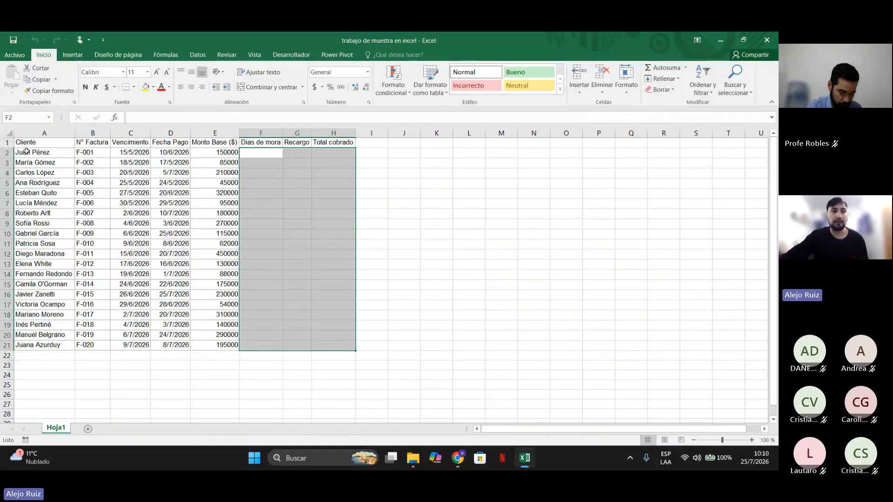
{"action": "left_click_drag", "start_coordinate": [26, 151], "coordinate": [225, 345]}
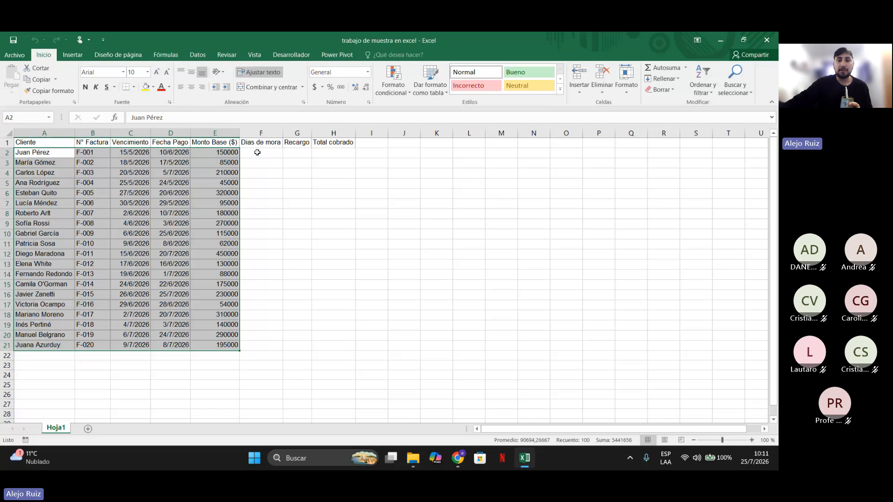
{"action": "left_click_drag", "start_coordinate": [257, 153], "coordinate": [323, 347]}
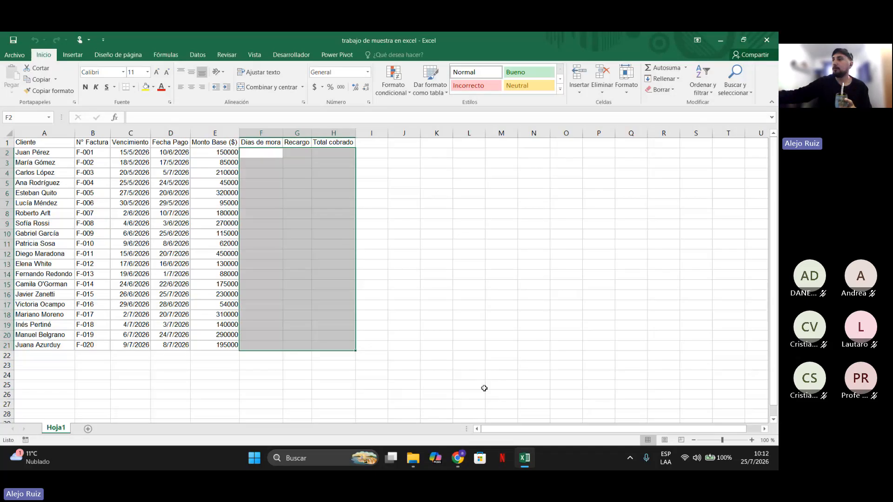
{"action": "mouse_move", "coordinate": [457, 461]}
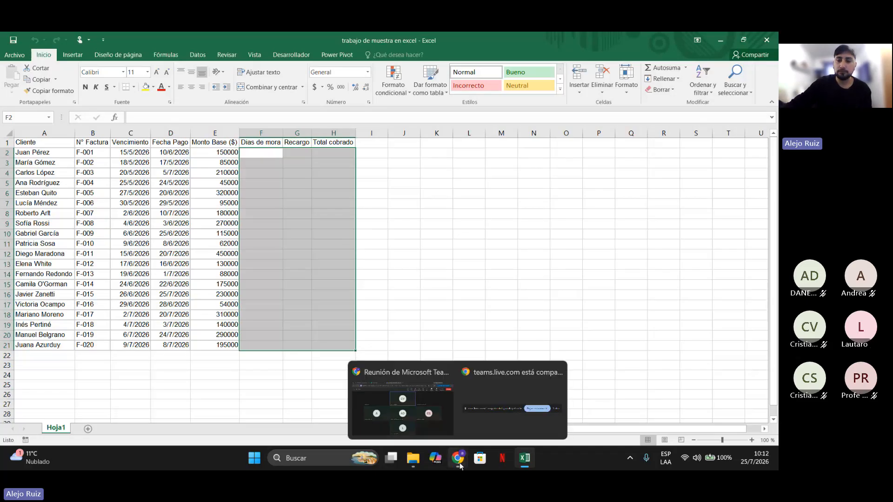
{"action": "mouse_move", "coordinate": [418, 403]}
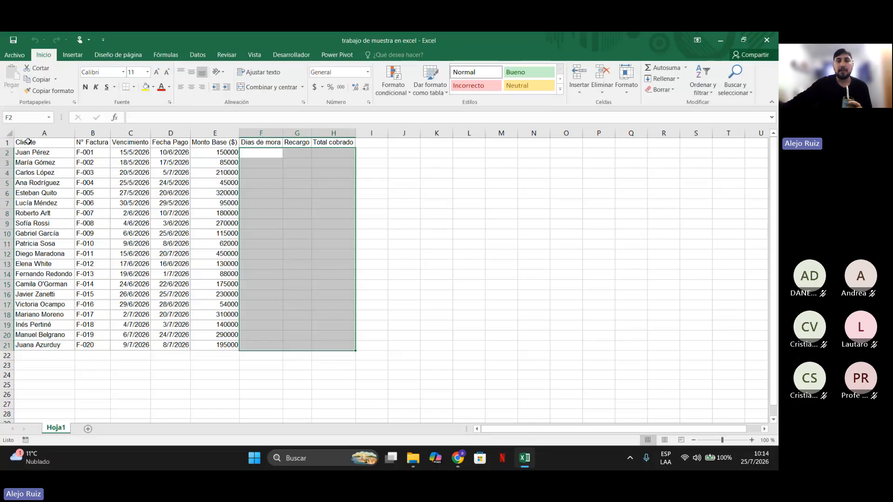
{"action": "left_click_drag", "start_coordinate": [28, 142], "coordinate": [341, 344]}
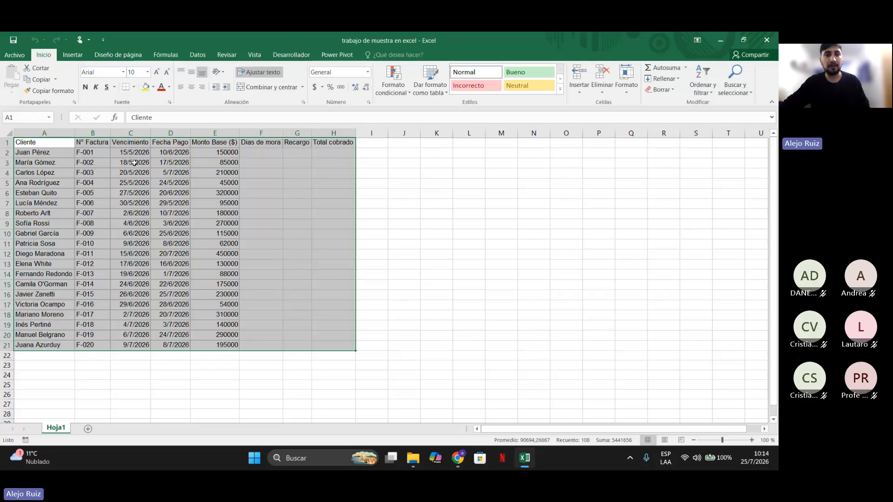
{"action": "left_click", "coordinate": [352, 204]}
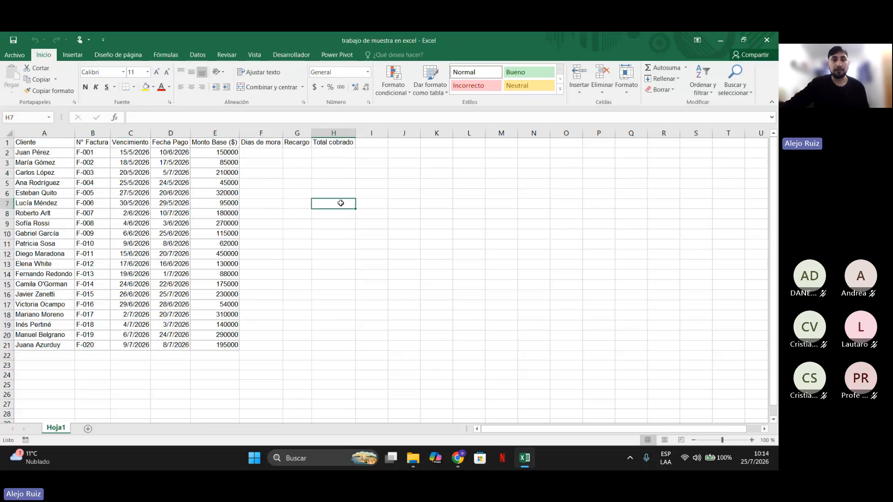
{"action": "left_click_drag", "start_coordinate": [28, 142], "coordinate": [243, 355]}
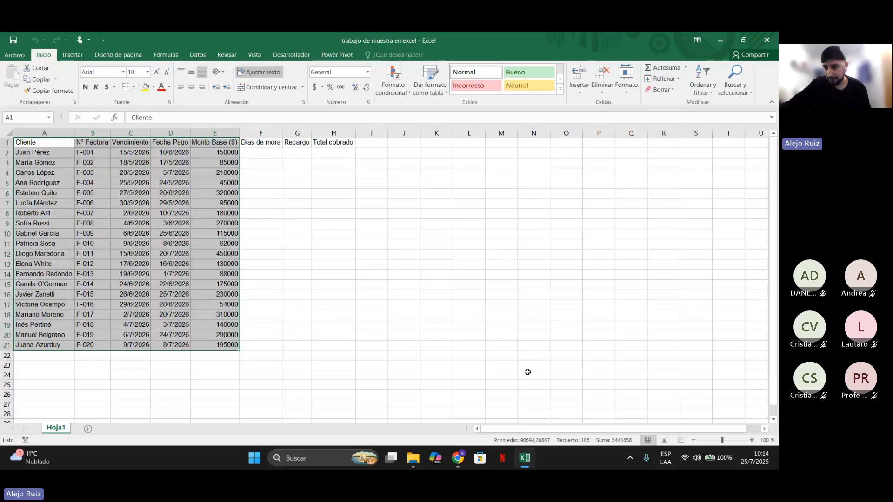
Set the worksheet's zoom level to 130 %.
{"action": "left_click", "coordinate": [753, 440]}
{"action": "left_click", "coordinate": [753, 440]}
{"action": "left_click", "coordinate": [753, 440]}
{"action": "scroll", "coordinate": [599, 343], "scroll_direction": "down", "scroll_amount": 1}
{"action": "scroll", "coordinate": [599, 344], "scroll_direction": "up", "scroll_amount": 1}
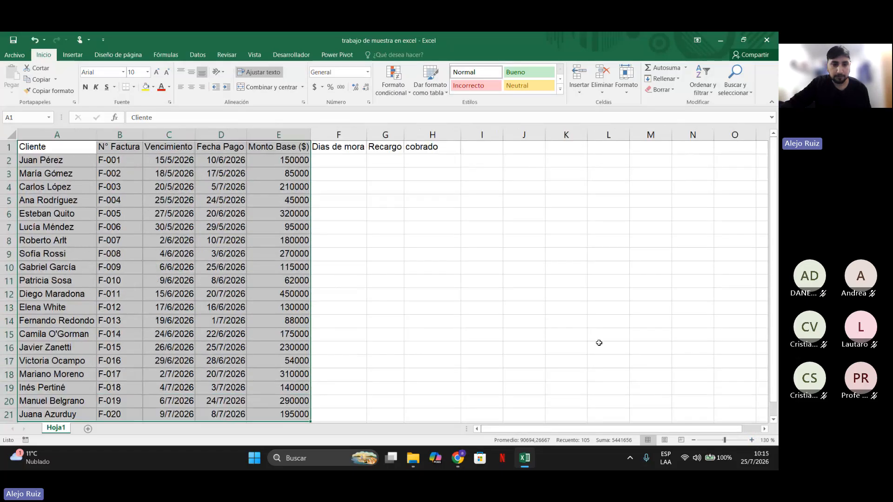
Examine the source data in A1:E21 and the empty cells under Dias de mora and Recargo.
{"action": "left_click", "coordinate": [552, 269]}
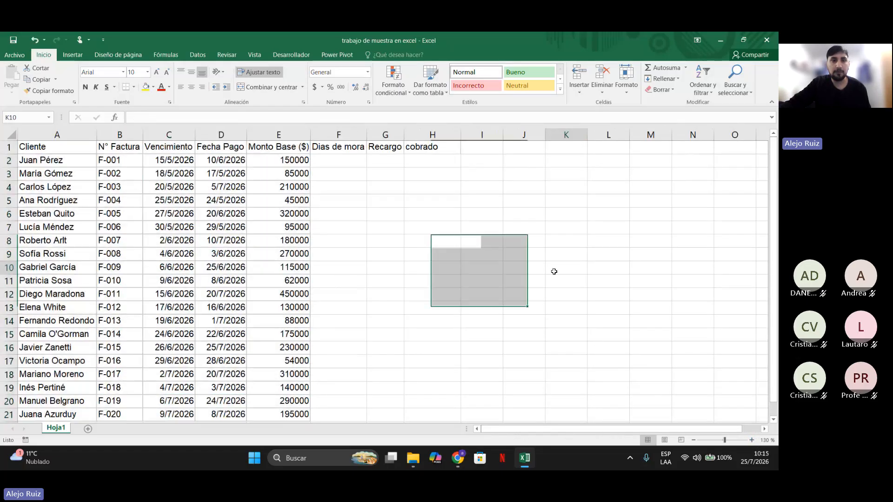
{"action": "left_click", "coordinate": [24, 147]}
{"action": "left_click_drag", "start_coordinate": [24, 147], "coordinate": [287, 417]}
{"action": "left_click", "coordinate": [365, 271]}
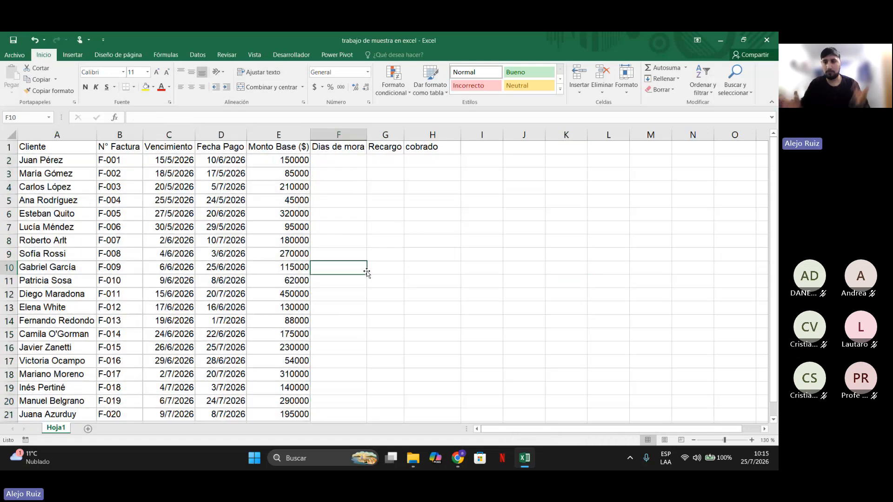
{"action": "left_click", "coordinate": [40, 151]}
{"action": "left_click_drag", "start_coordinate": [93, 151], "coordinate": [261, 410]}
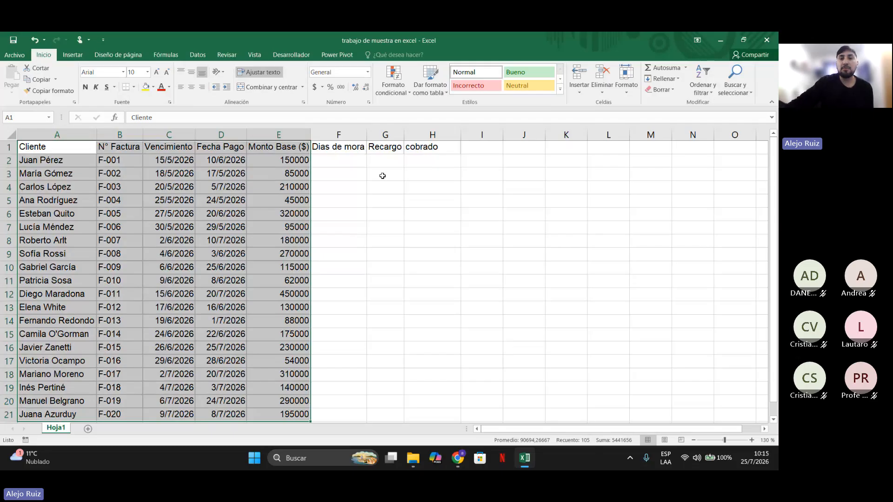
{"action": "left_click_drag", "start_coordinate": [335, 166], "coordinate": [329, 414]}
{"action": "left_click_drag", "start_coordinate": [328, 160], "coordinate": [344, 410]}
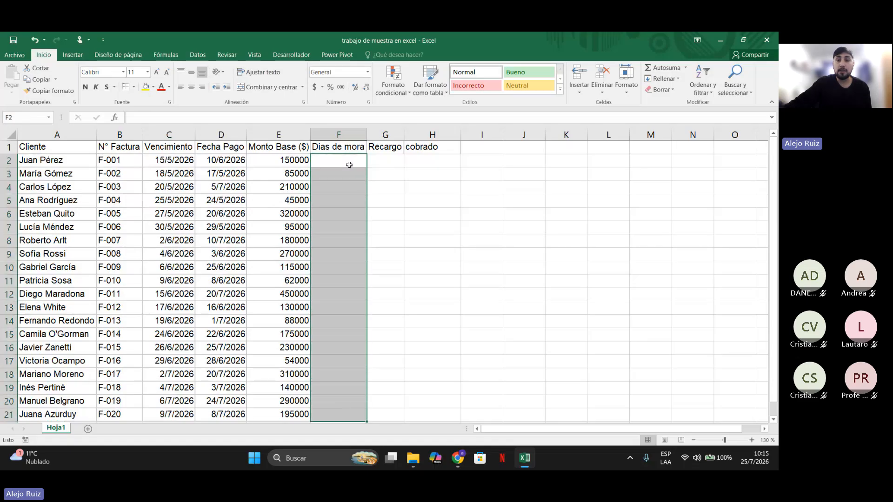
{"action": "left_click_drag", "start_coordinate": [378, 161], "coordinate": [382, 407]}
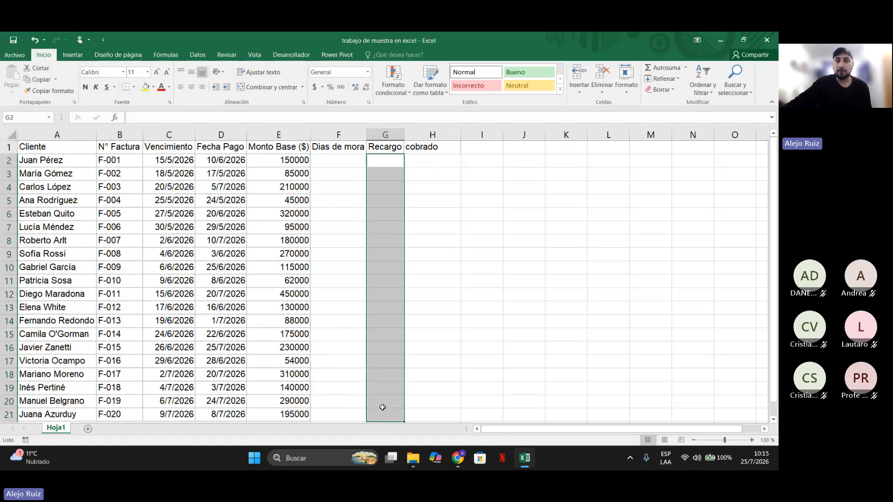
Autofit column H to its Total cobrado header and select the empty cells H2:H21.
{"action": "left_click", "coordinate": [454, 151]}
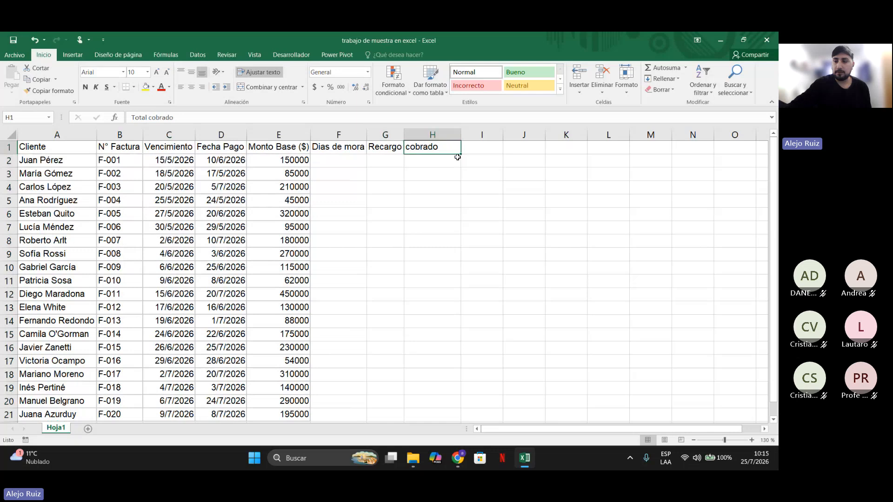
{"action": "double_click", "coordinate": [464, 133]}
{"action": "left_click", "coordinate": [435, 163]}
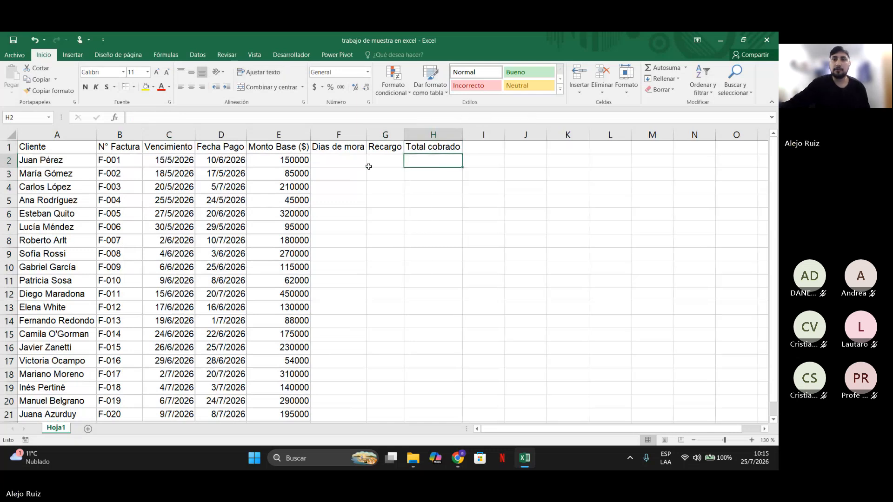
{"action": "mouse_move", "coordinate": [433, 161]}
{"action": "left_mouse_down"}
{"action": "mouse_move", "coordinate": [446, 404]}
{"action": "mouse_move", "coordinate": [446, 378]}
{"action": "left_mouse_up"}
{"action": "scroll", "coordinate": [419, 339], "scroll_direction": "up", "scroll_amount": 1}
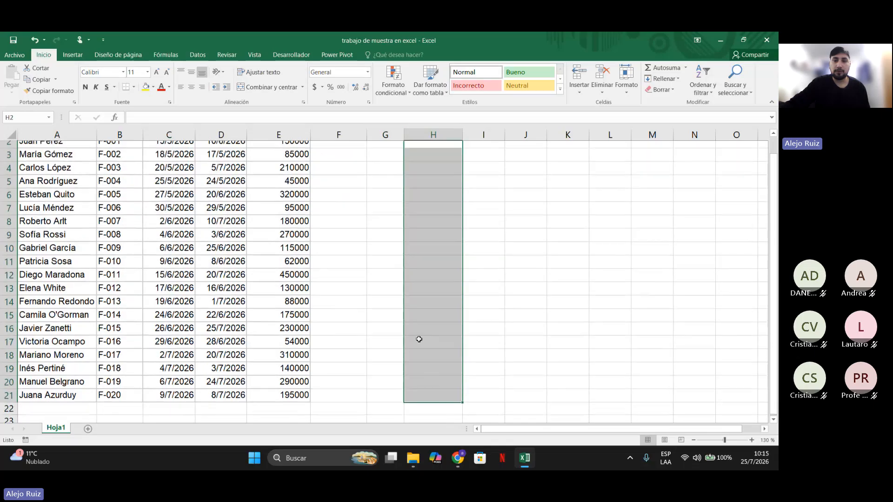
{"action": "scroll", "coordinate": [341, 289], "scroll_direction": "down", "scroll_amount": 1}
{"action": "scroll", "coordinate": [341, 289], "scroll_direction": "up", "scroll_amount": 1}
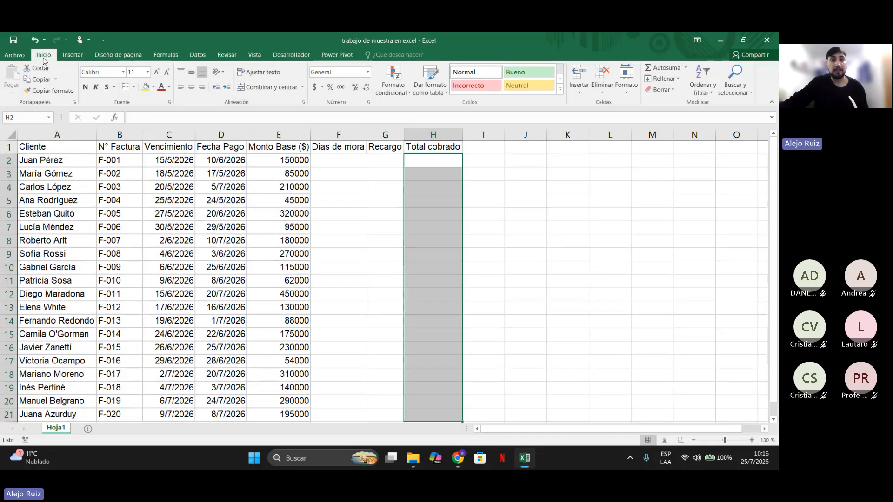
{"action": "left_click", "coordinate": [73, 55]}
{"action": "left_click", "coordinate": [112, 56]}
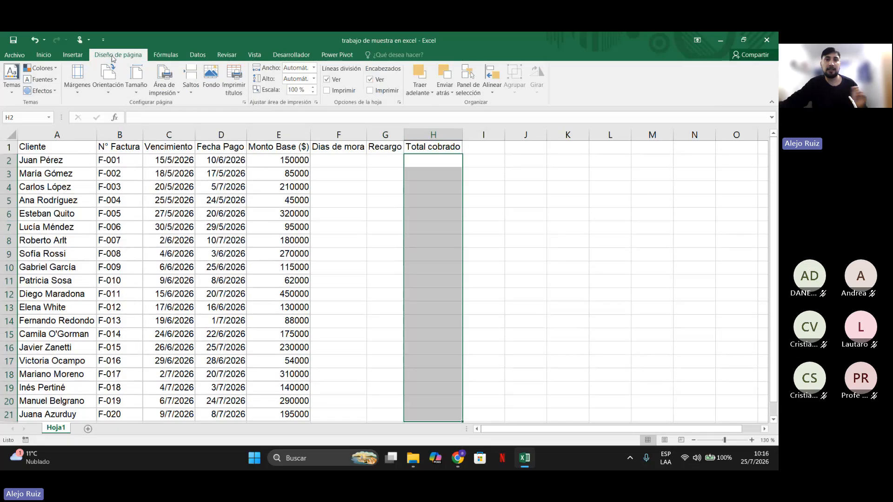
{"action": "left_click", "coordinate": [166, 55]}
{"action": "left_click", "coordinate": [198, 55]}
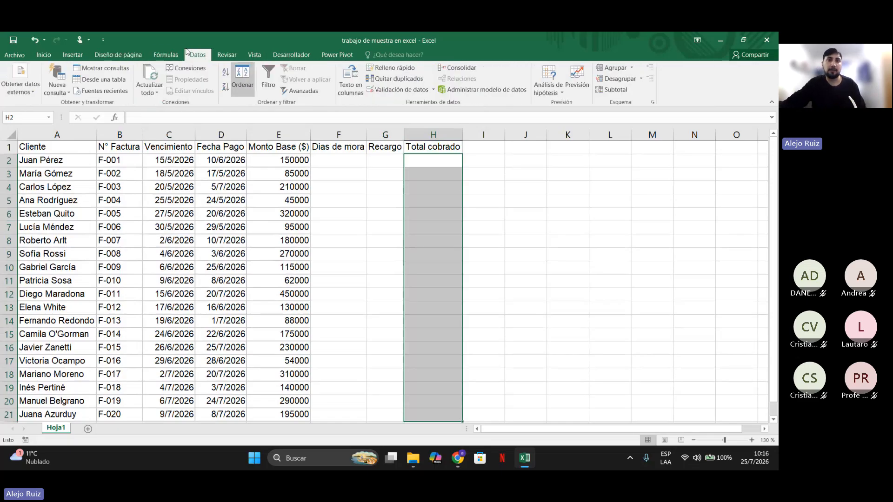
{"action": "left_click", "coordinate": [43, 55]}
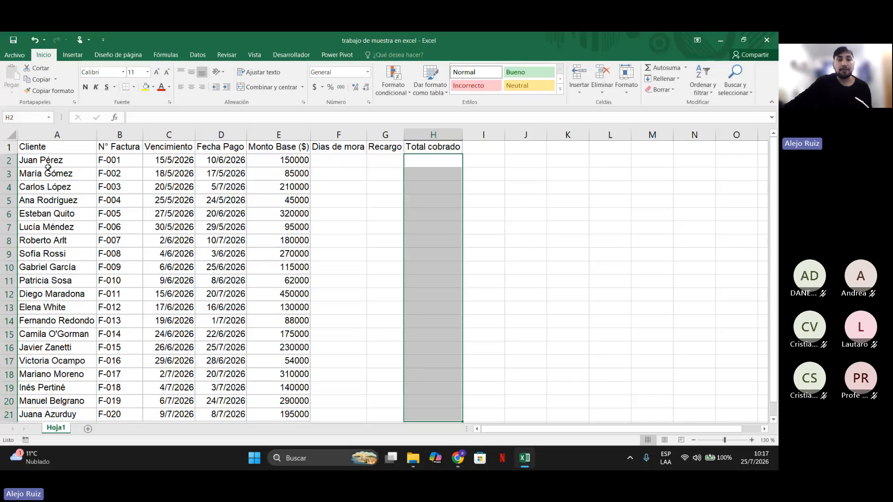
Set the header cells A1:H1 to font size 12 and bold, keeping the Arial font.
{"action": "left_click_drag", "start_coordinate": [28, 147], "coordinate": [430, 148]}
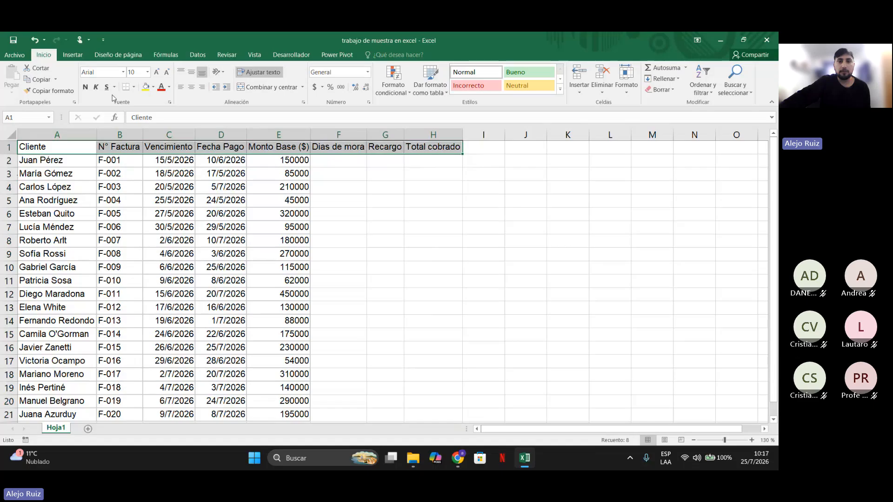
{"action": "left_click", "coordinate": [146, 72]}
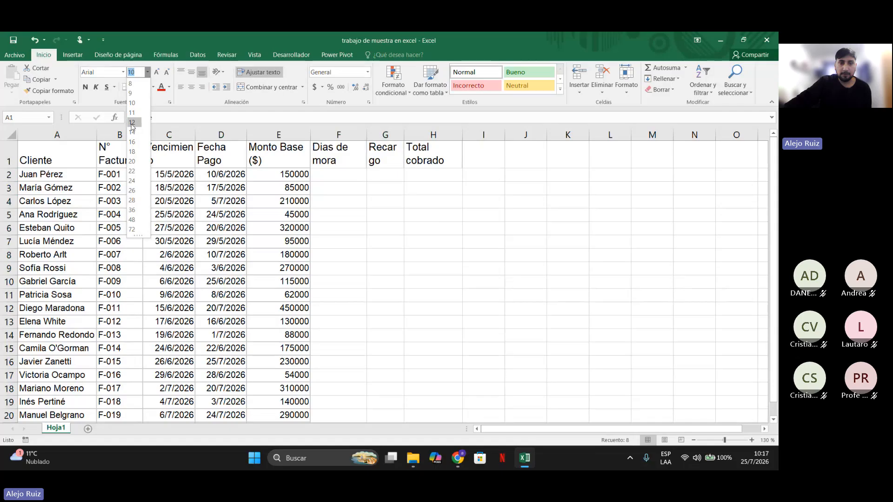
{"action": "left_click", "coordinate": [132, 123]}
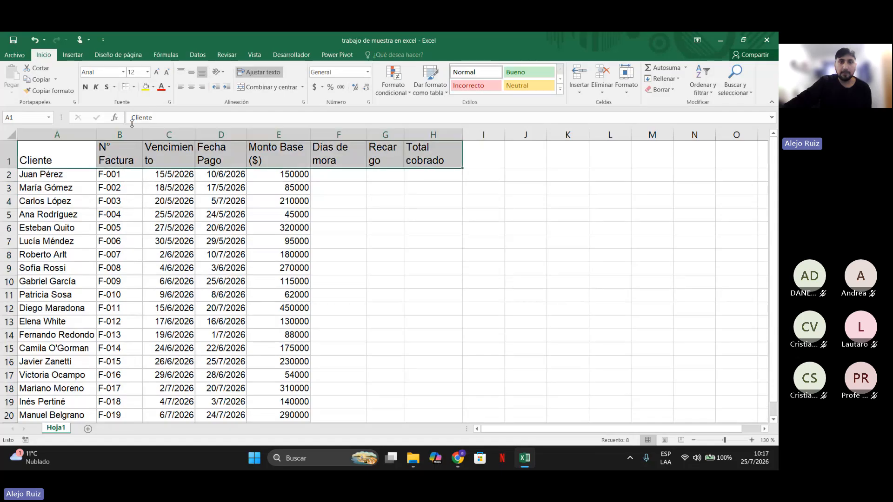
{"action": "left_click", "coordinate": [123, 73]}
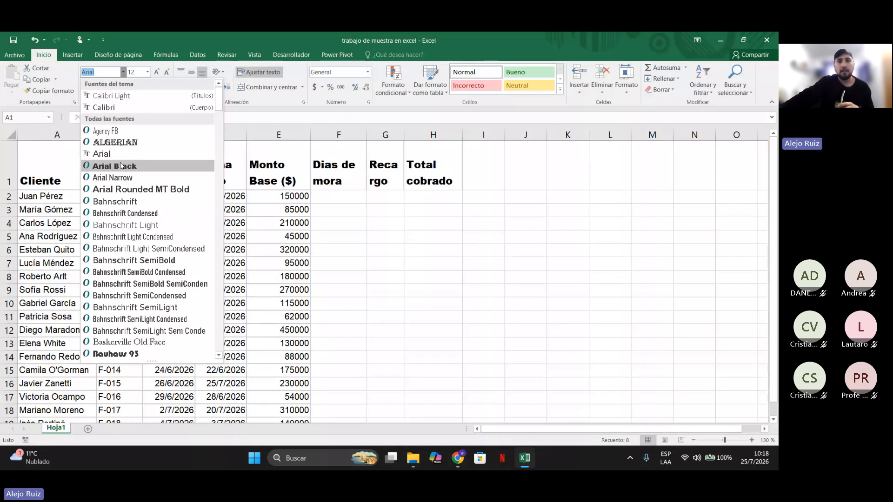
{"action": "key", "text": "Escape"}
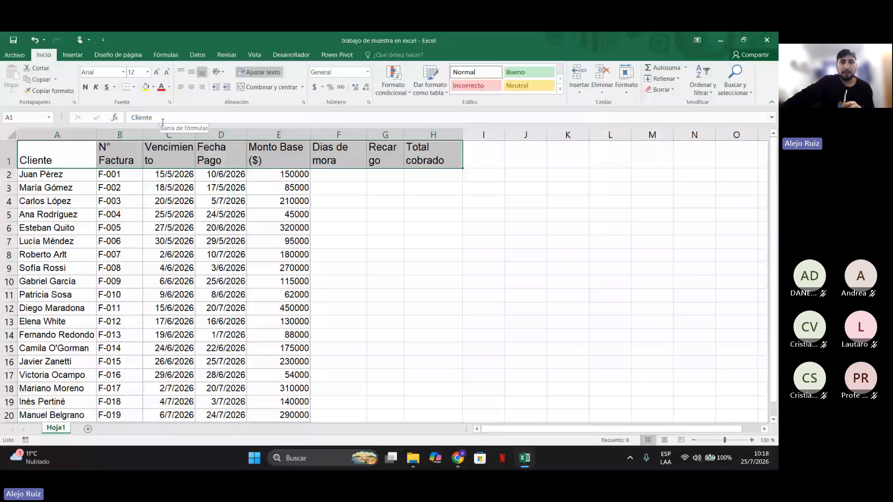
{"action": "left_click", "coordinate": [88, 91]}
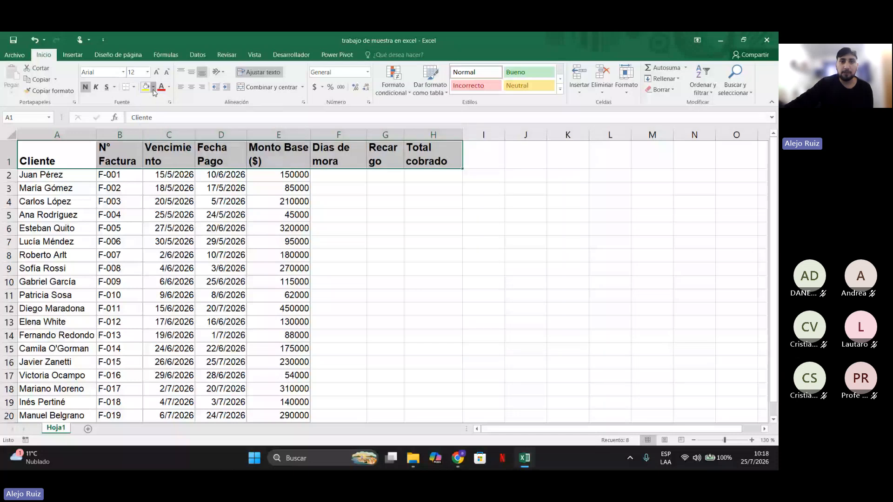
Fill the header cells A1:H1 with light blue-grey and colour their text dark blue-grey.
{"action": "left_click", "coordinate": [154, 88]}
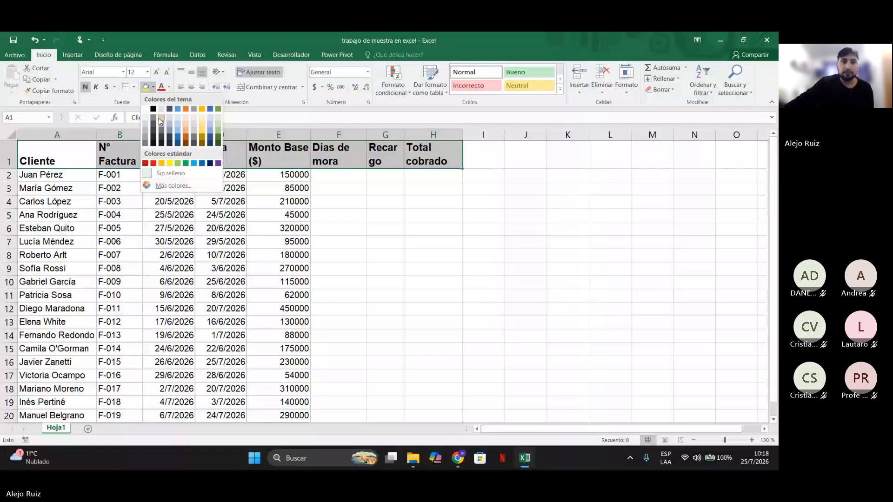
{"action": "left_click", "coordinate": [171, 119]}
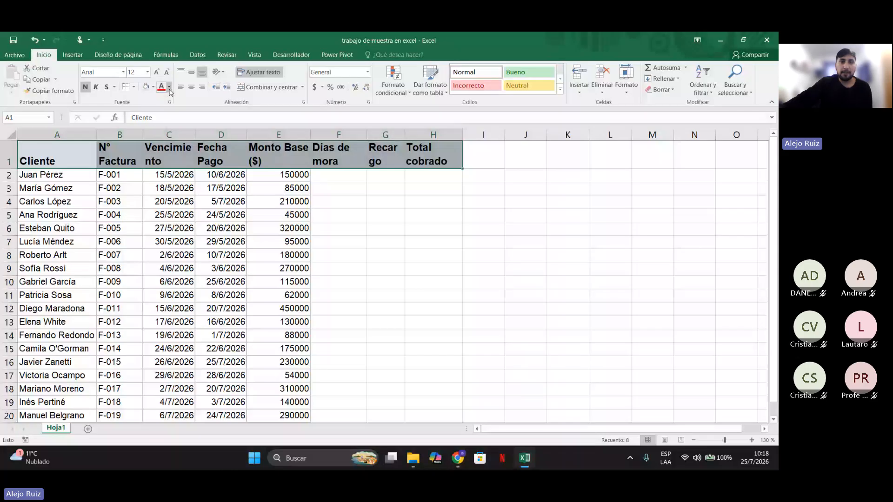
{"action": "left_click", "coordinate": [169, 88]}
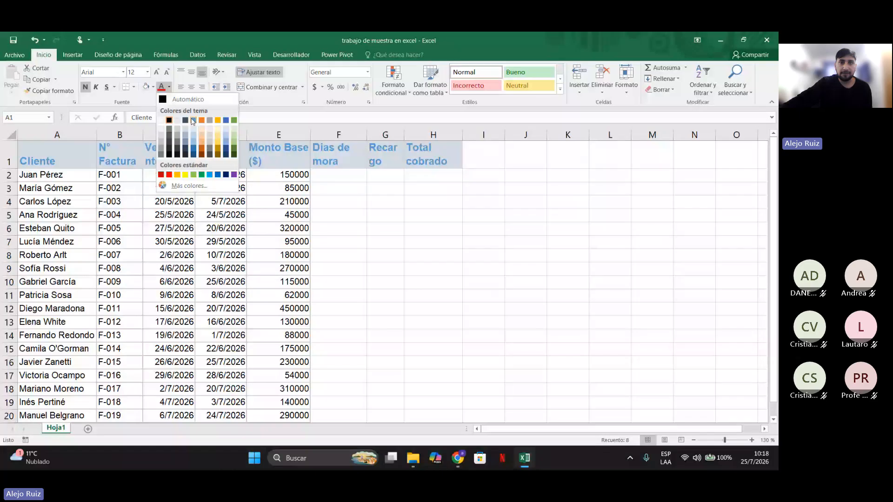
{"action": "left_click", "coordinate": [193, 121]}
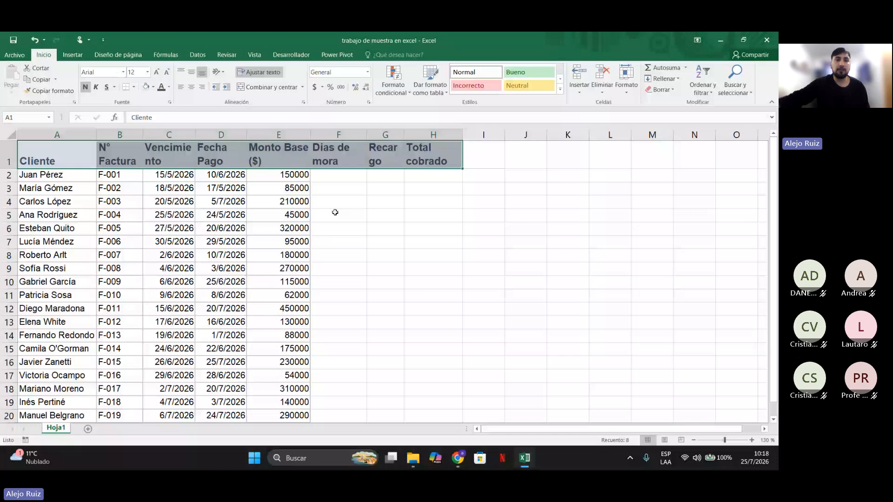
Try right alignment on the header cells A1:H1, and return them to left alignment.
{"action": "left_click", "coordinate": [123, 155]}
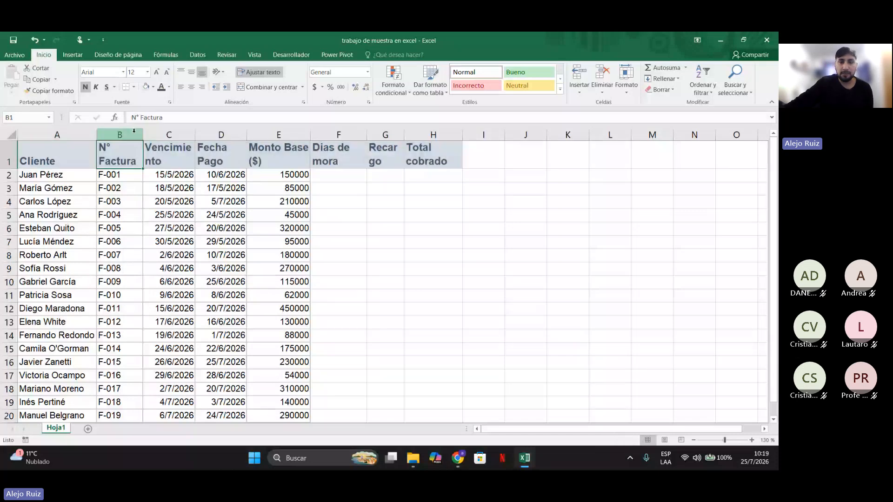
{"action": "left_click_drag", "start_coordinate": [47, 159], "coordinate": [430, 160]}
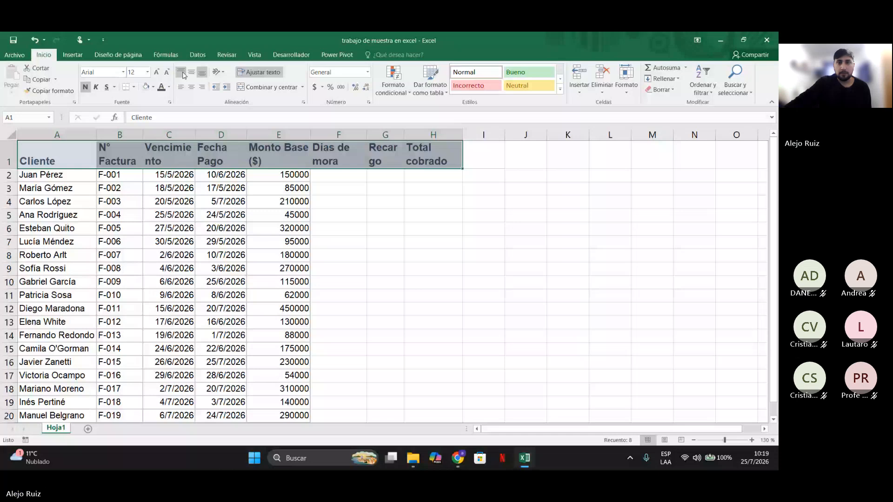
{"action": "left_click", "coordinate": [202, 86]}
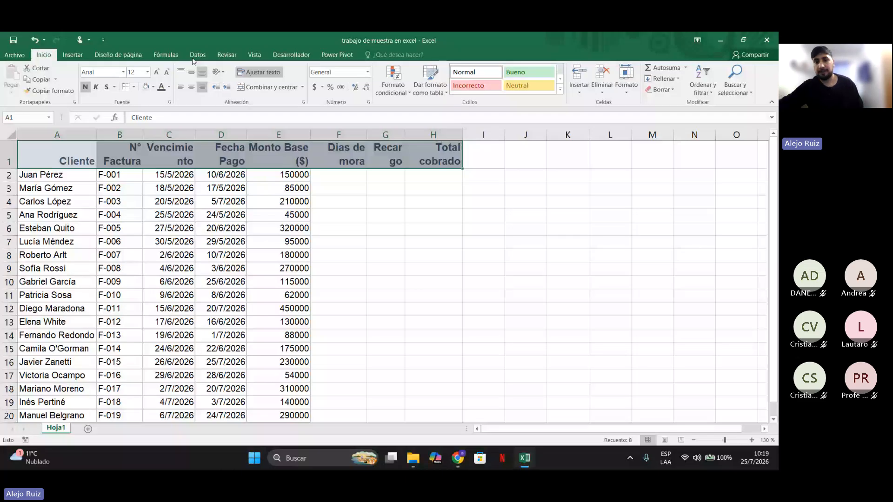
{"action": "left_click", "coordinate": [180, 87]}
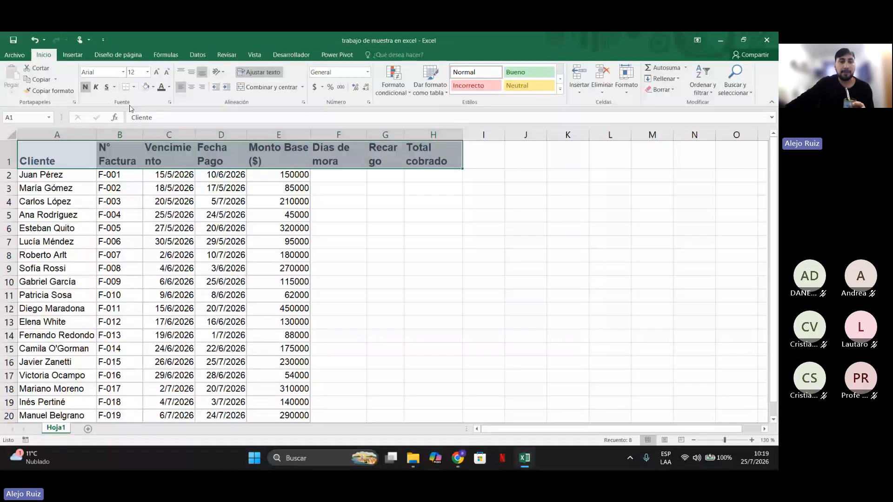
Make row 1 taller and column A wider, and centre the header cells A1:H1 horizontally and vertically.
{"action": "left_click_drag", "start_coordinate": [6, 169], "coordinate": [6, 191]}
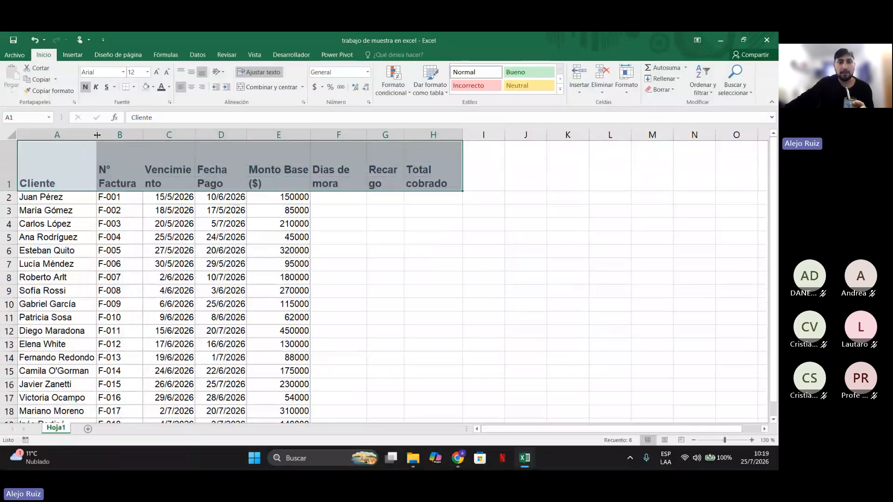
{"action": "left_click_drag", "start_coordinate": [98, 135], "coordinate": [122, 135]}
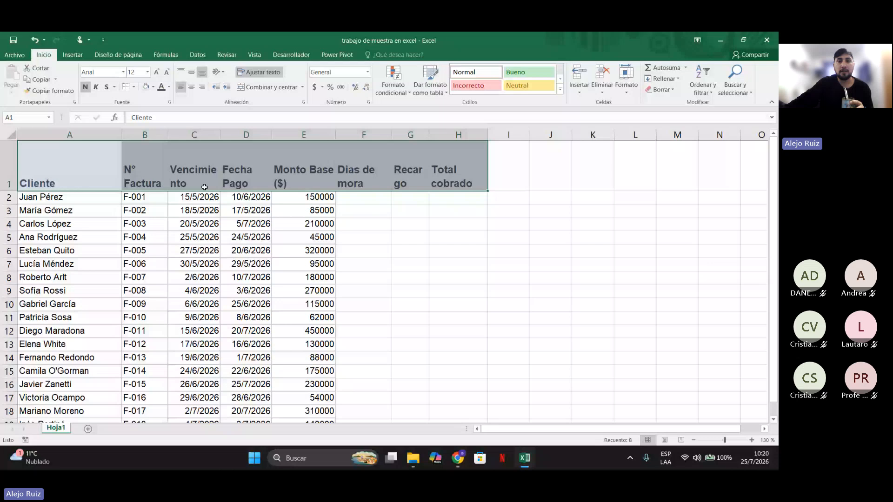
{"action": "left_click", "coordinate": [181, 88]}
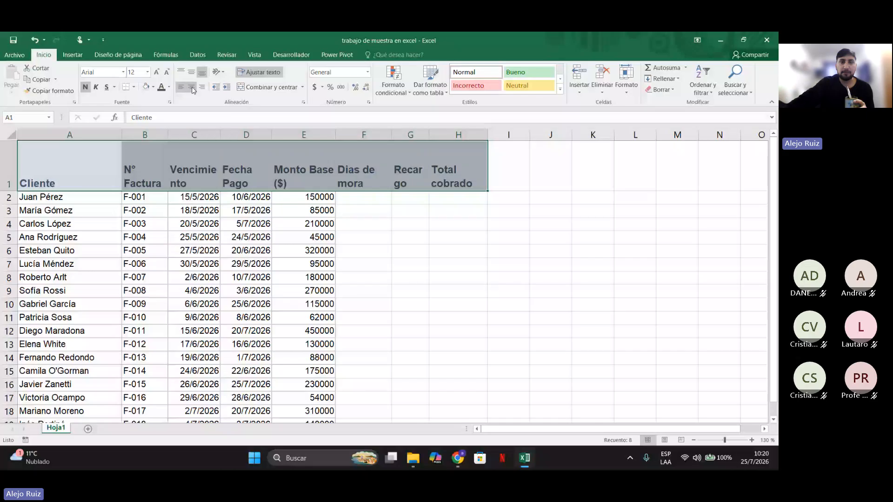
{"action": "left_click", "coordinate": [194, 90]}
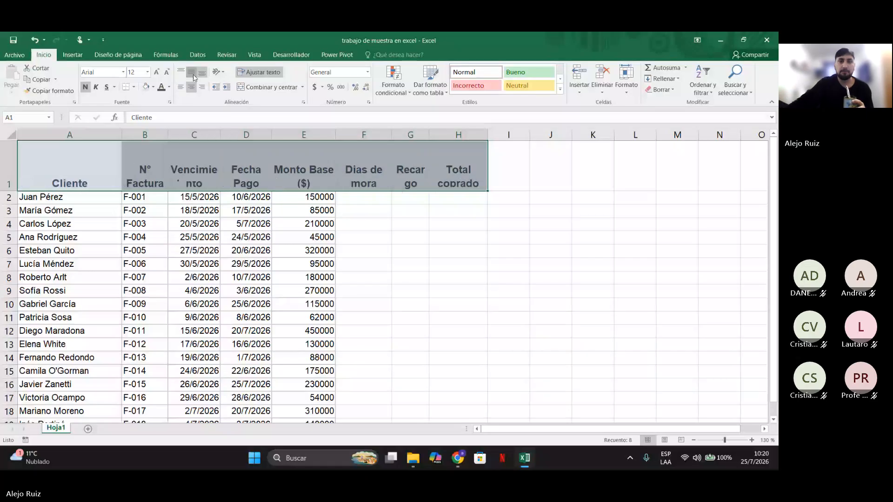
{"action": "left_click", "coordinate": [193, 74]}
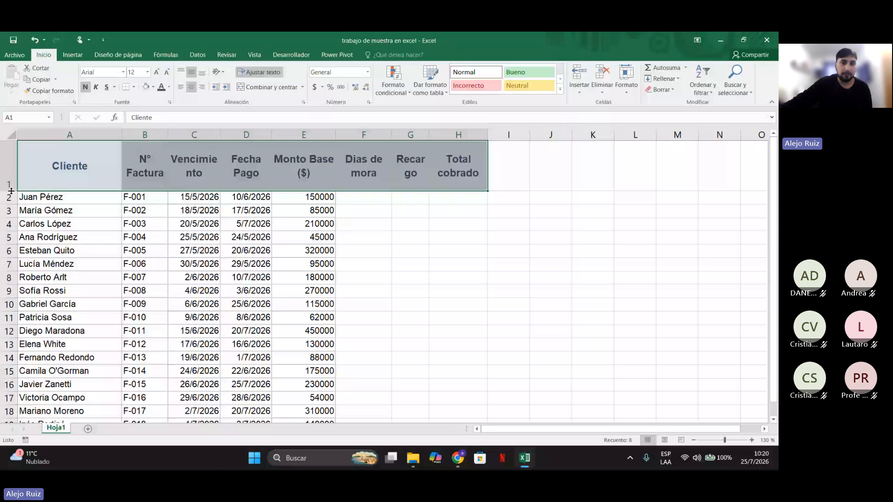
Autofit column A to its contents and reduce row 1 to just fit the two-line headers.
{"action": "left_click_drag", "start_coordinate": [70, 166], "coordinate": [457, 171]}
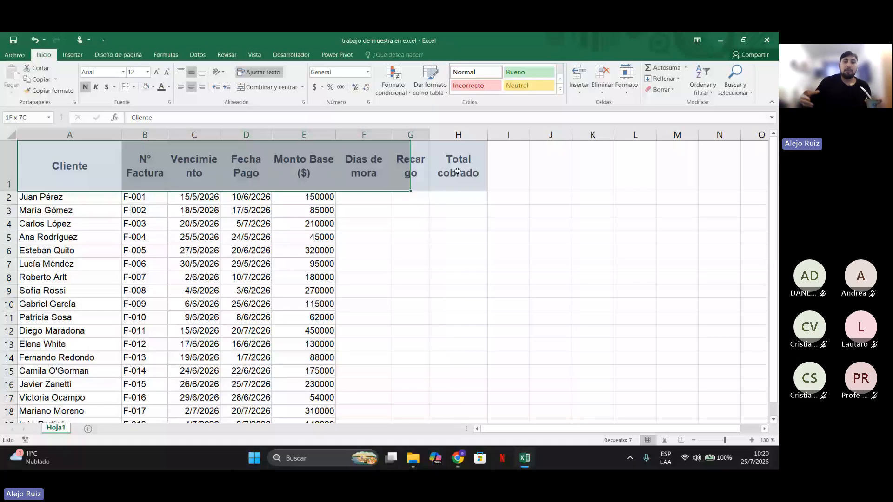
{"action": "left_click_drag", "start_coordinate": [457, 171], "coordinate": [470, 170]}
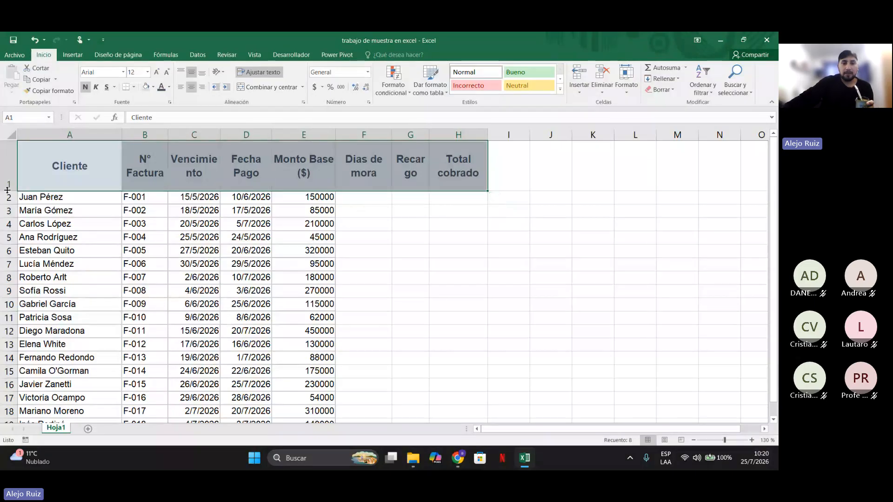
{"action": "mouse_move", "coordinate": [7, 190]}
{"action": "left_mouse_down"}
{"action": "mouse_move", "coordinate": [7, 168]}
{"action": "mouse_move", "coordinate": [5, 197]}
{"action": "left_mouse_up"}
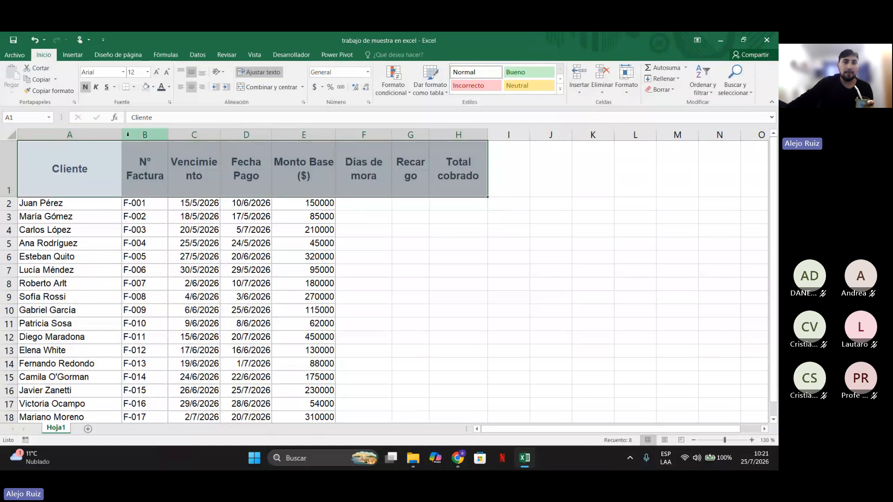
{"action": "left_click_drag", "start_coordinate": [122, 135], "coordinate": [89, 141]}
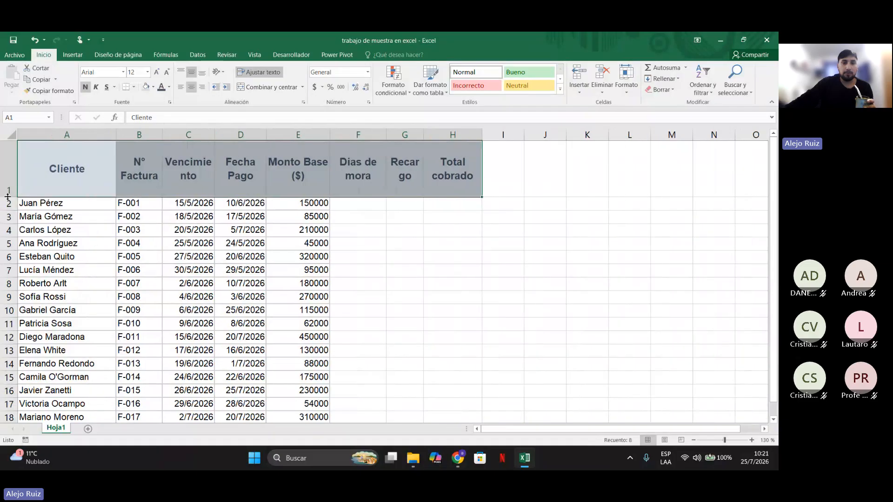
{"action": "mouse_move", "coordinate": [12, 196]}
{"action": "left_mouse_down"}
{"action": "mouse_move", "coordinate": [11, 174]}
{"action": "mouse_move", "coordinate": [12, 181]}
{"action": "left_mouse_up"}
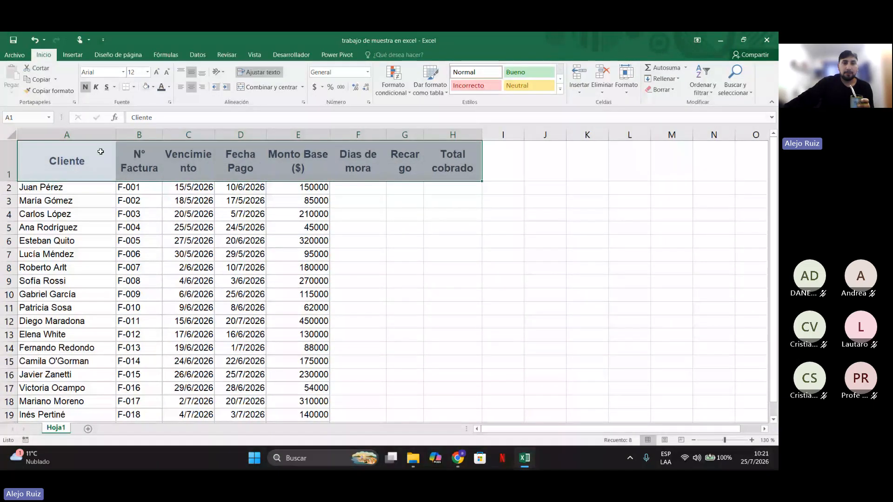
{"action": "double_click", "coordinate": [117, 134]}
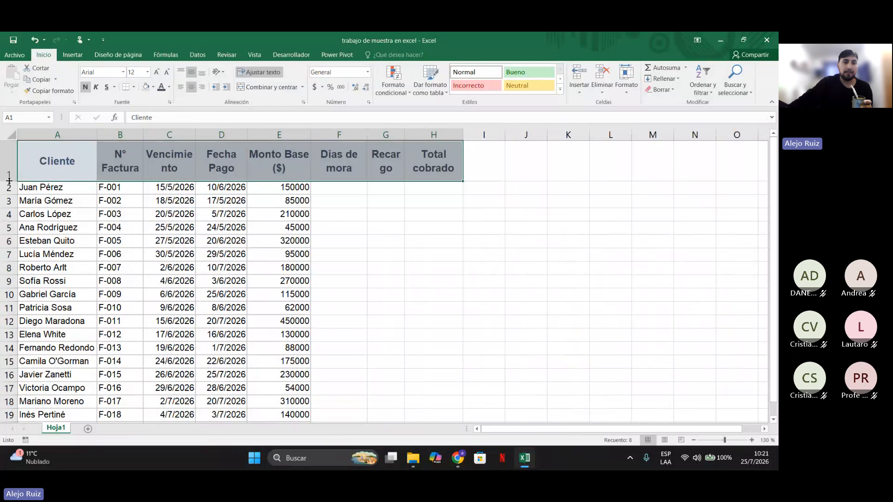
{"action": "left_click_drag", "start_coordinate": [9, 181], "coordinate": [9, 169]}
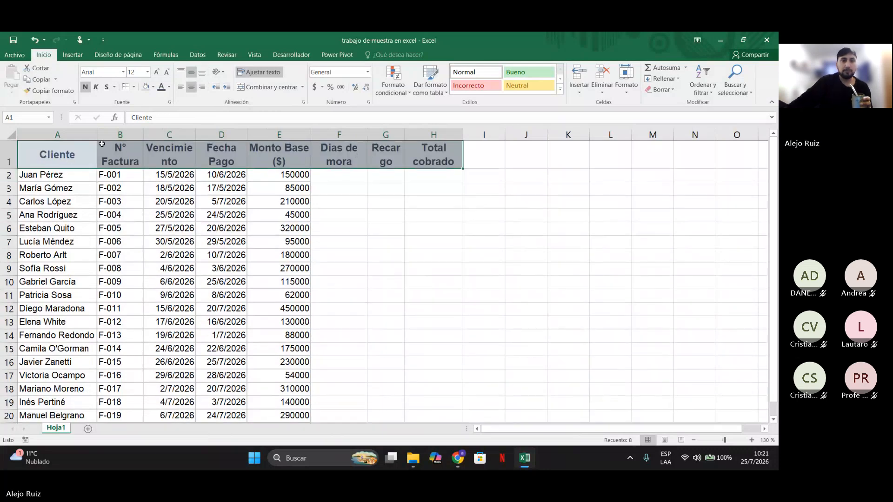
Widen columns B through H until each header fits on one line, and autofit the height of row 1.
{"action": "left_click_drag", "start_coordinate": [143, 134], "coordinate": [317, 134]}
{"action": "left_click_drag", "start_coordinate": [383, 134], "coordinate": [409, 134]}
{"action": "left_click_drag", "start_coordinate": [466, 134], "coordinate": [570, 134]}
{"action": "left_click_drag", "start_coordinate": [629, 134], "coordinate": [659, 135]}
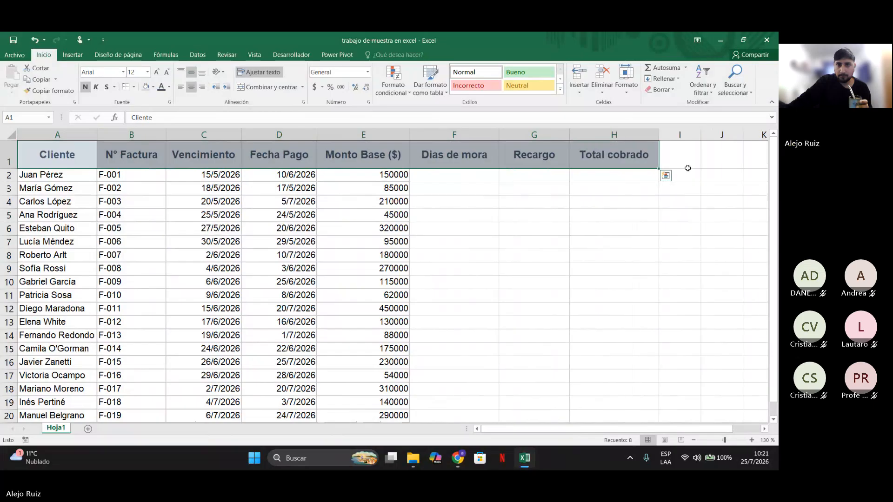
{"action": "double_click", "coordinate": [6, 168]}
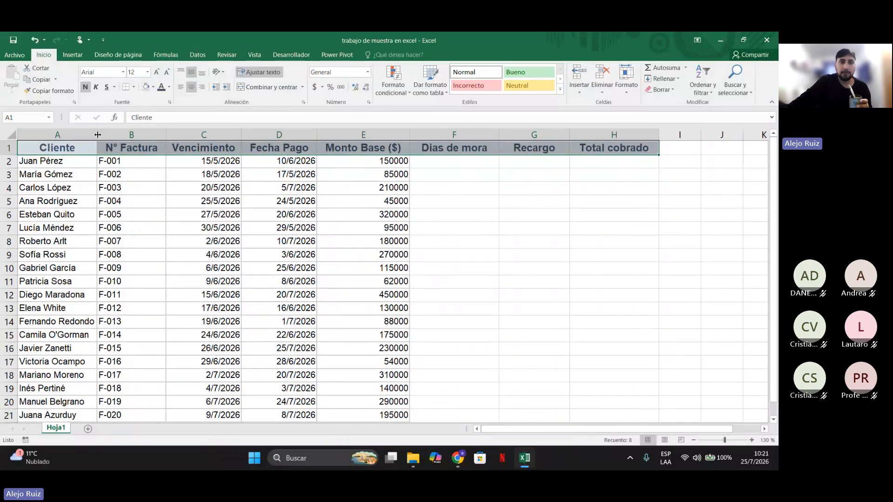
Autofit the widths of columns B through H to their header texts.
{"action": "double_click", "coordinate": [165, 135]}
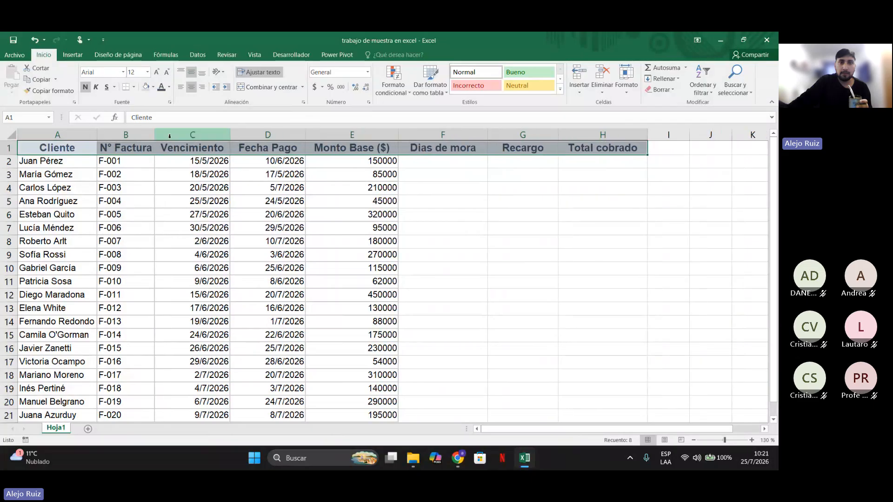
{"action": "double_click", "coordinate": [233, 136]}
{"action": "double_click", "coordinate": [298, 135]}
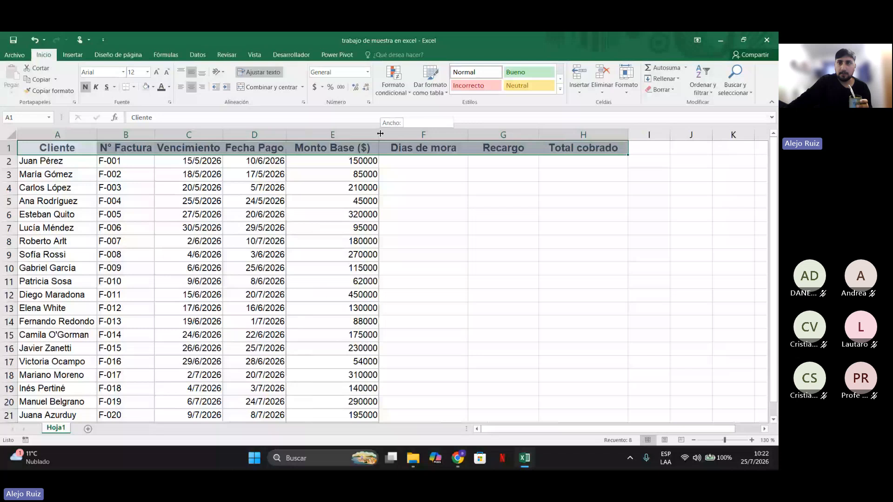
{"action": "double_click", "coordinate": [380, 134]}
{"action": "double_click", "coordinate": [457, 134]}
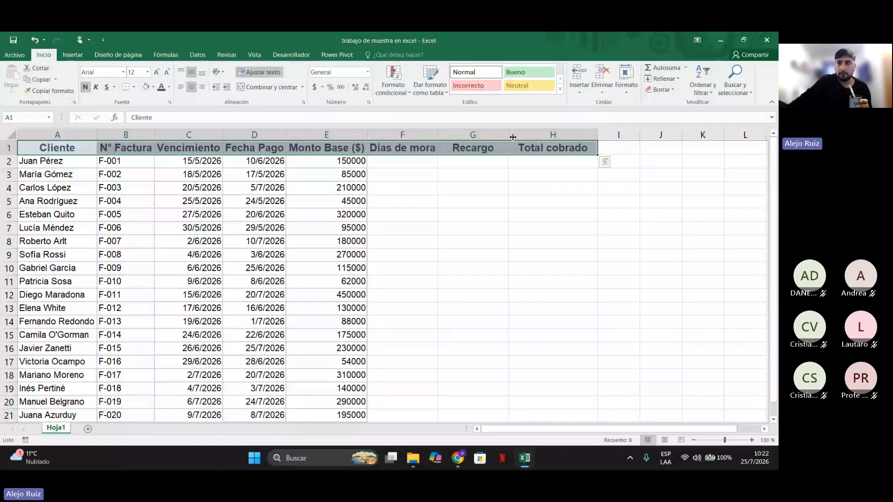
{"action": "double_click", "coordinate": [512, 135]}
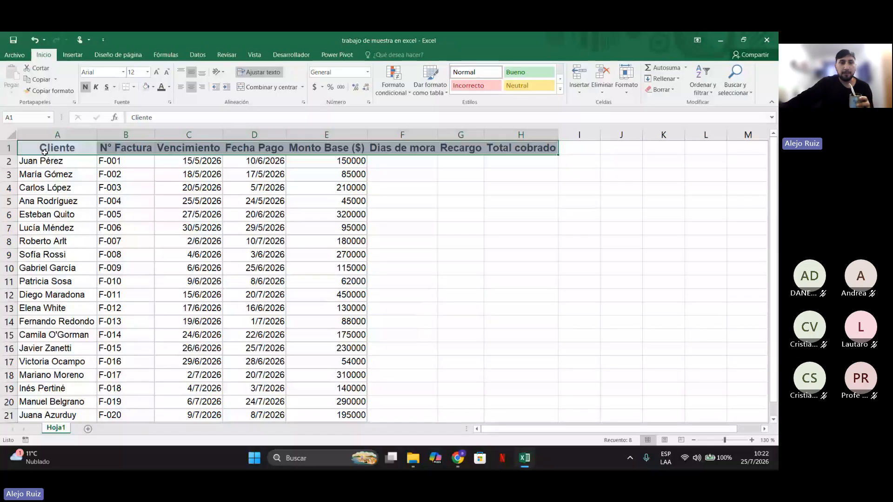
Apply all borders (Todos los bordes) to the whole table A1:H21.
{"action": "left_click", "coordinate": [401, 215]}
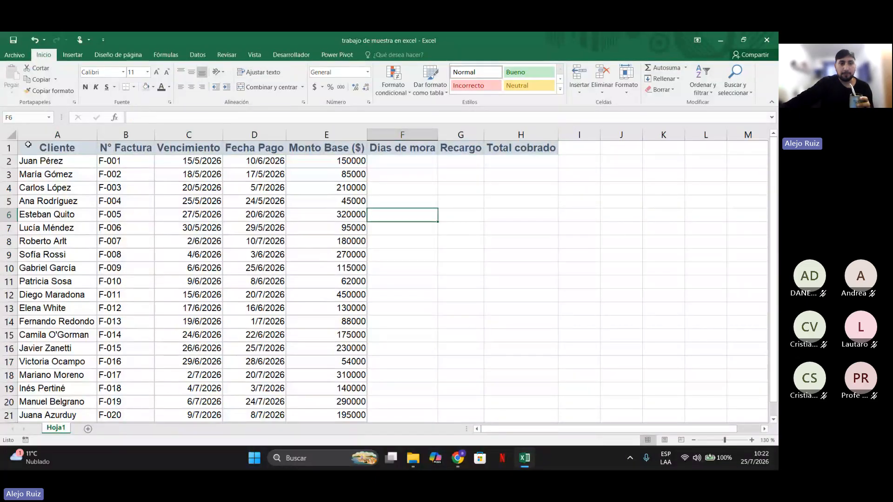
{"action": "left_click_drag", "start_coordinate": [28, 144], "coordinate": [467, 371]}
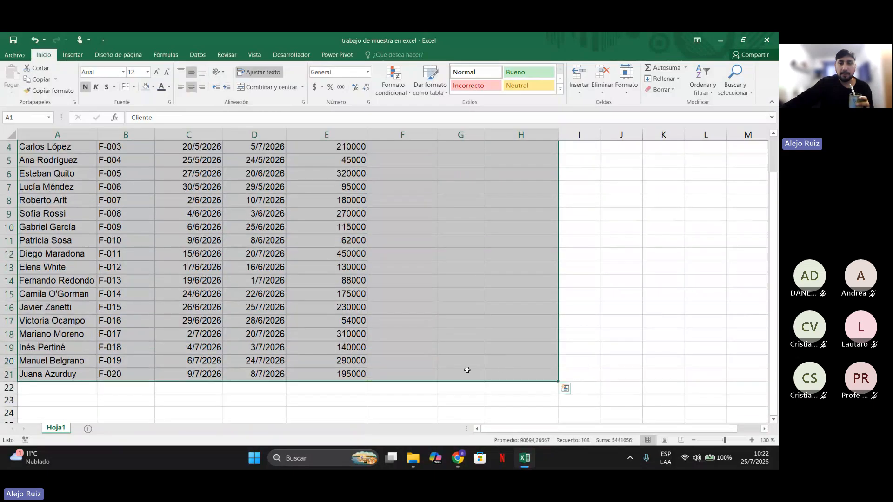
{"action": "scroll", "coordinate": [493, 371], "scroll_direction": "up", "scroll_amount": 1}
{"action": "left_click", "coordinate": [387, 163]}
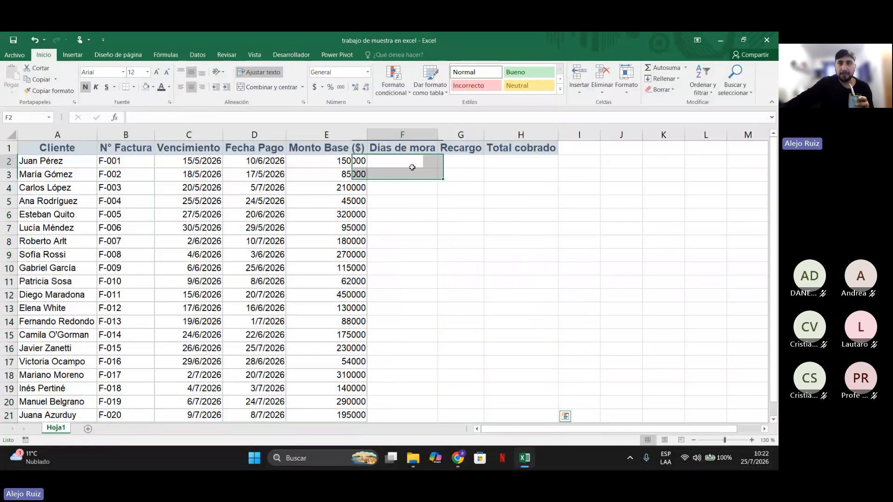
{"action": "mouse_move", "coordinate": [387, 163]}
{"action": "left_mouse_down"}
{"action": "mouse_move", "coordinate": [414, 208]}
{"action": "mouse_move", "coordinate": [514, 257]}
{"action": "mouse_move", "coordinate": [511, 417]}
{"action": "left_mouse_up"}
{"action": "left_click_drag", "start_coordinate": [56, 148], "coordinate": [513, 373]}
{"action": "scroll", "coordinate": [425, 348], "scroll_direction": "up", "scroll_amount": 1}
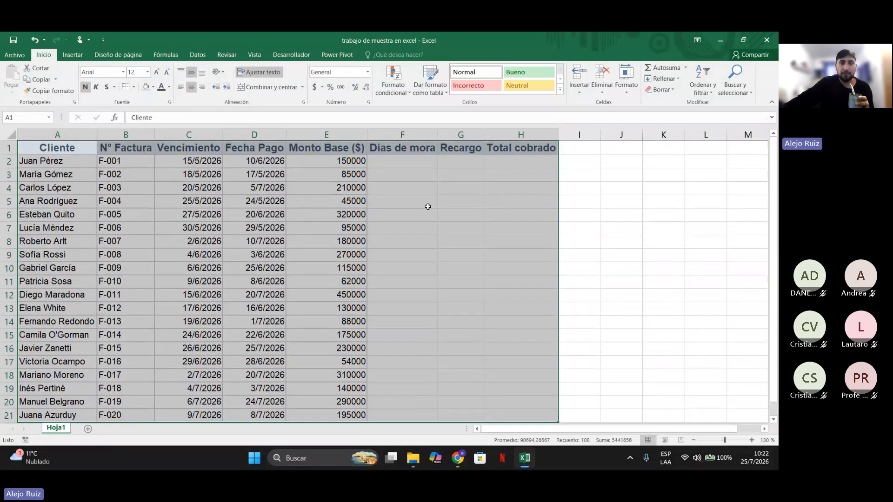
{"action": "left_click", "coordinate": [392, 167]}
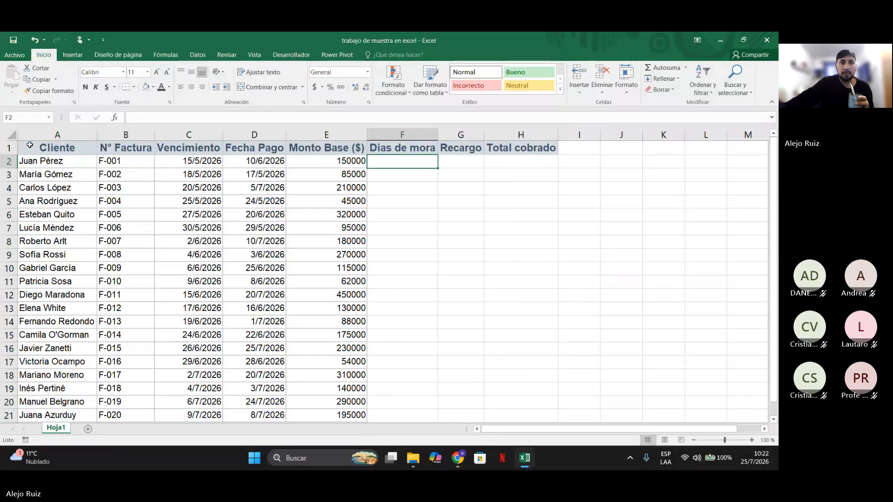
{"action": "left_click_drag", "start_coordinate": [30, 145], "coordinate": [514, 420]}
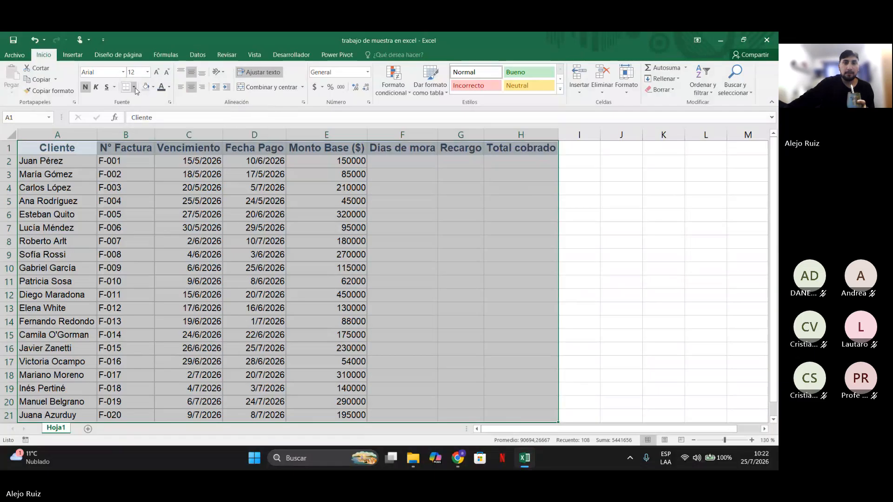
{"action": "left_click", "coordinate": [134, 87]}
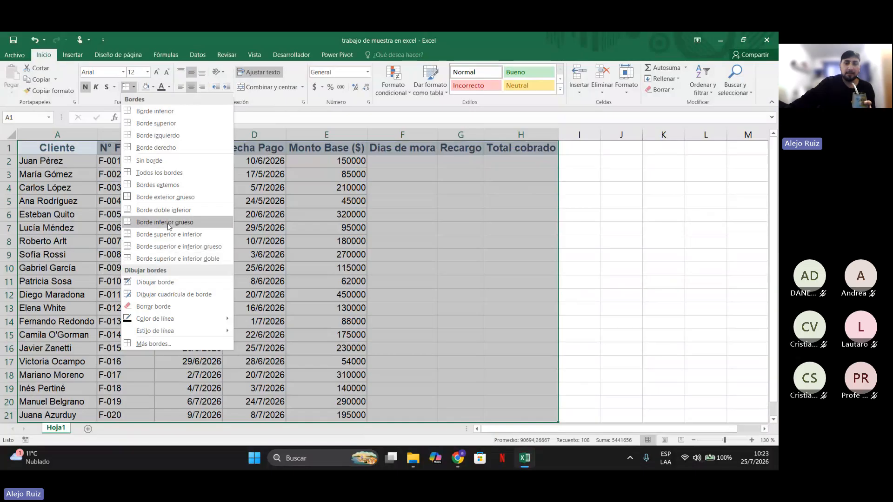
{"action": "left_click", "coordinate": [159, 173]}
{"action": "left_click", "coordinate": [614, 254]}
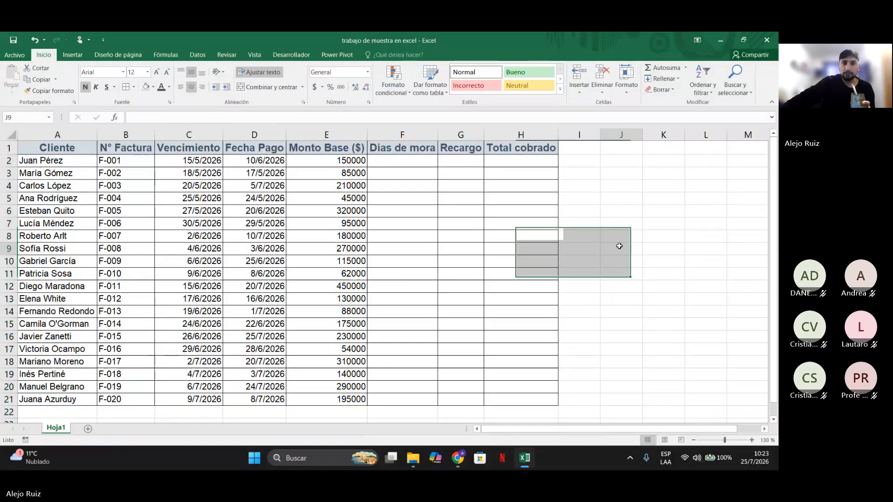
Centre the contents of the whole table A1:H21 horizontally and vertically.
{"action": "left_click_drag", "start_coordinate": [27, 147], "coordinate": [522, 399]}
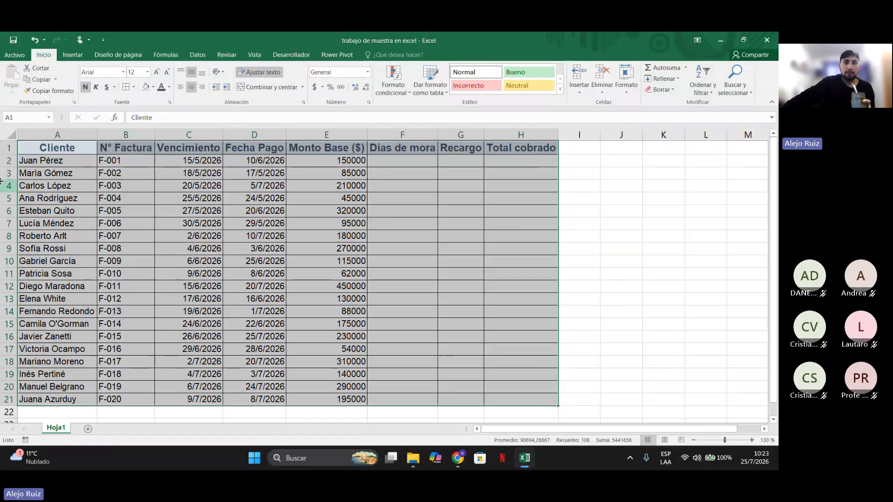
{"action": "left_click_drag", "start_coordinate": [32, 147], "coordinate": [531, 390]}
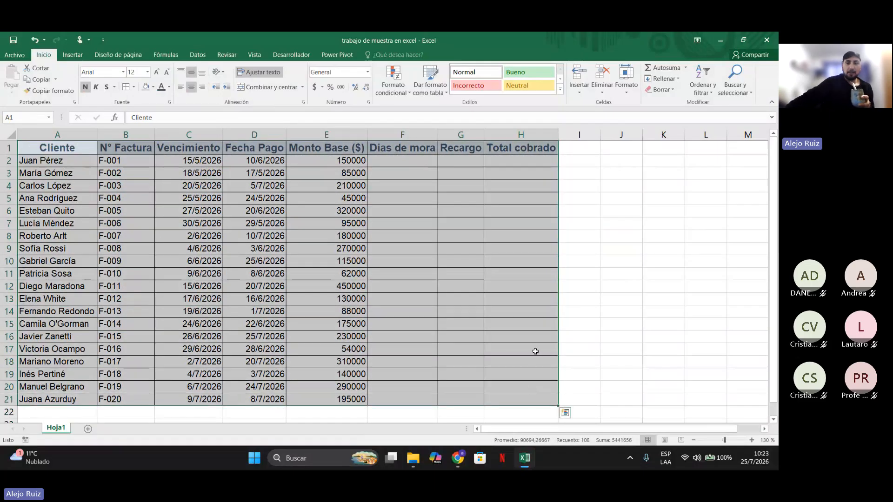
{"action": "left_click", "coordinate": [435, 216]}
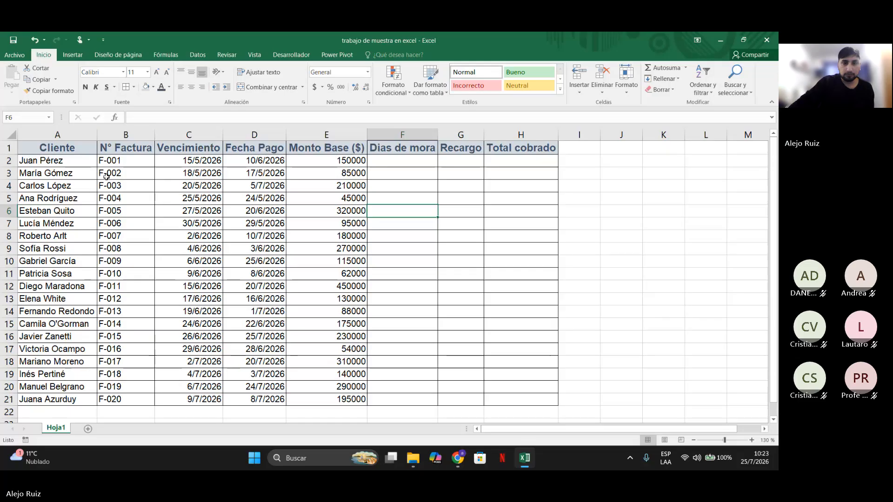
{"action": "left_click_drag", "start_coordinate": [45, 152], "coordinate": [528, 398]}
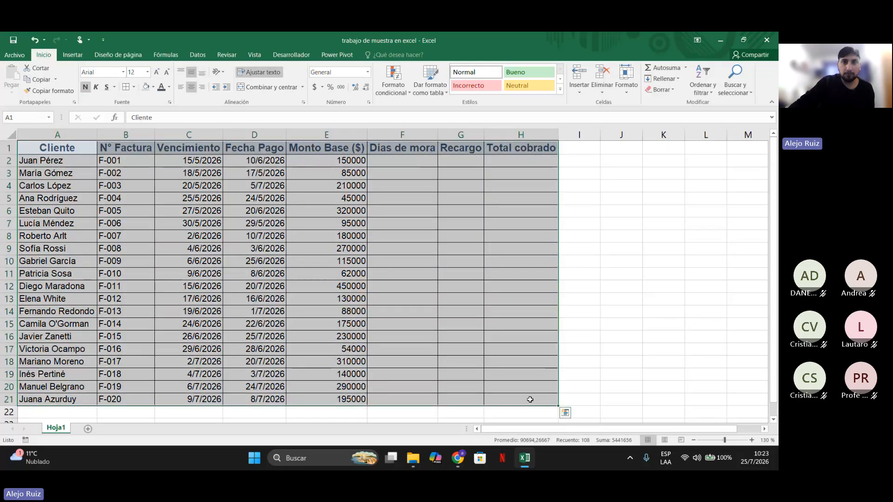
{"action": "left_click", "coordinate": [191, 87]}
{"action": "left_click", "coordinate": [191, 87]}
{"action": "left_click", "coordinate": [191, 73]}
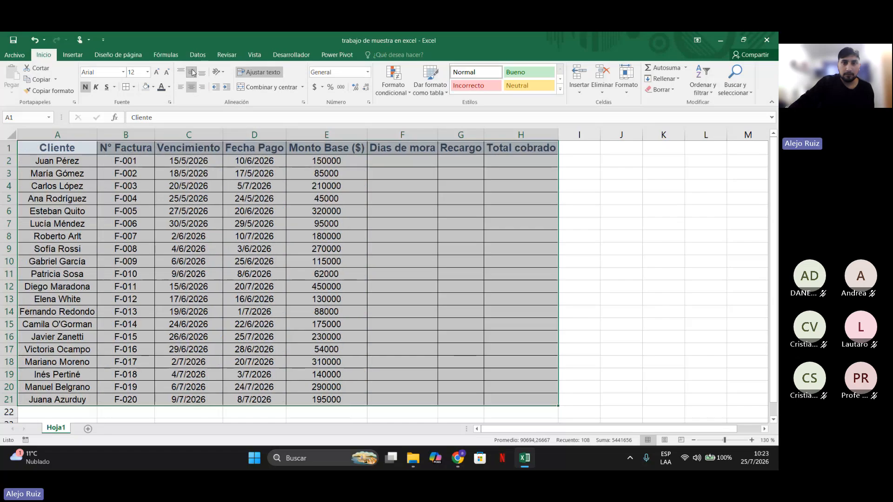
{"action": "left_click", "coordinate": [614, 187]}
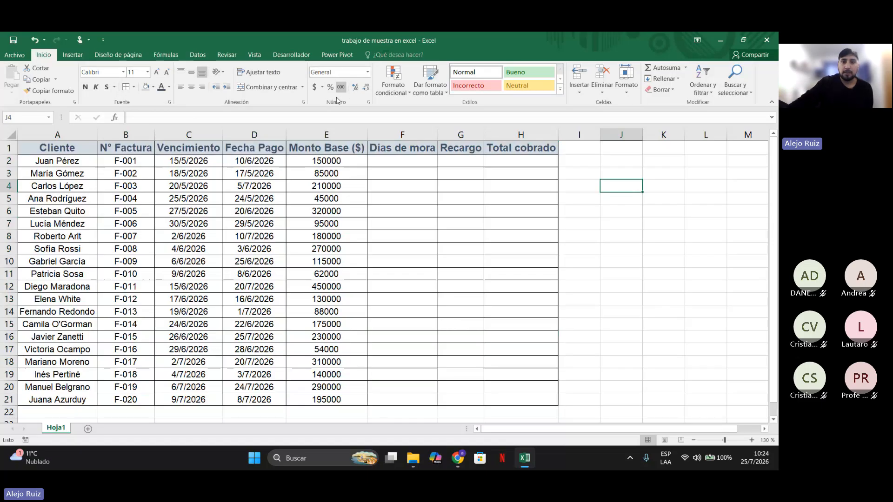
{"action": "left_click", "coordinate": [325, 148]}
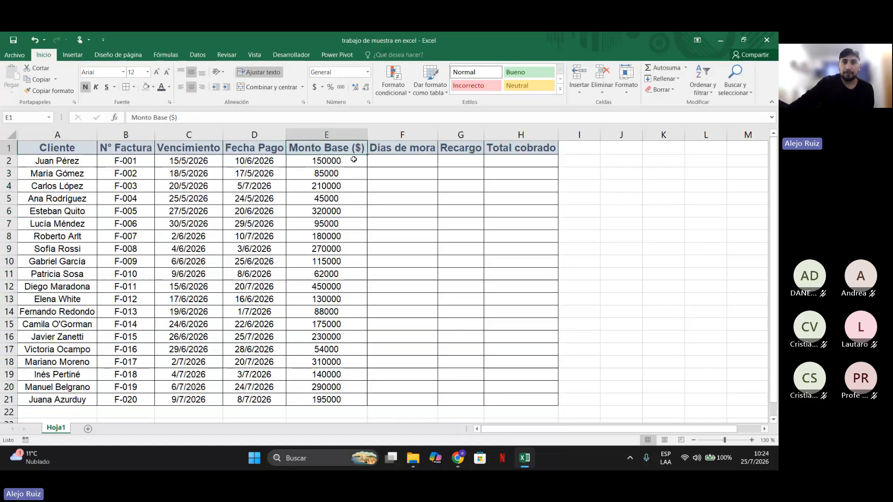
{"action": "left_click_drag", "start_coordinate": [323, 163], "coordinate": [331, 387]}
{"action": "left_click_drag", "start_coordinate": [321, 160], "coordinate": [331, 401]}
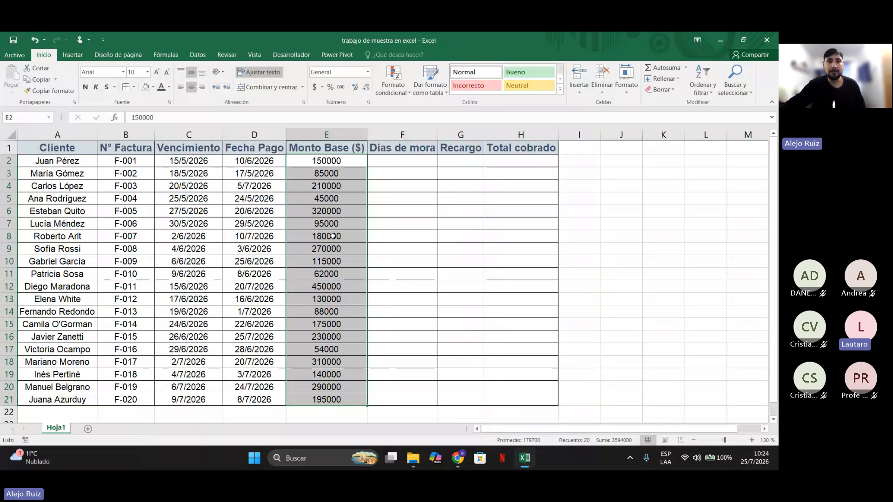
{"action": "left_click", "coordinate": [305, 162]}
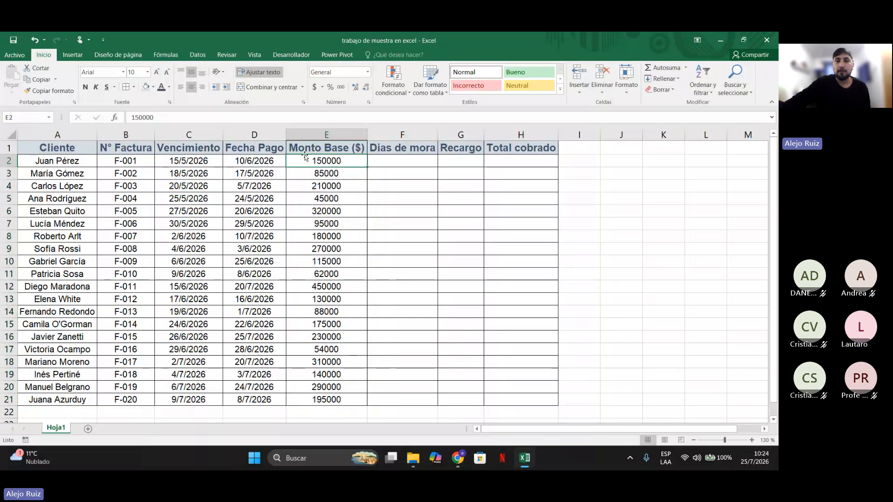
{"action": "left_click", "coordinate": [307, 145]}
{"action": "key", "text": "ctrl+shift+Down"}
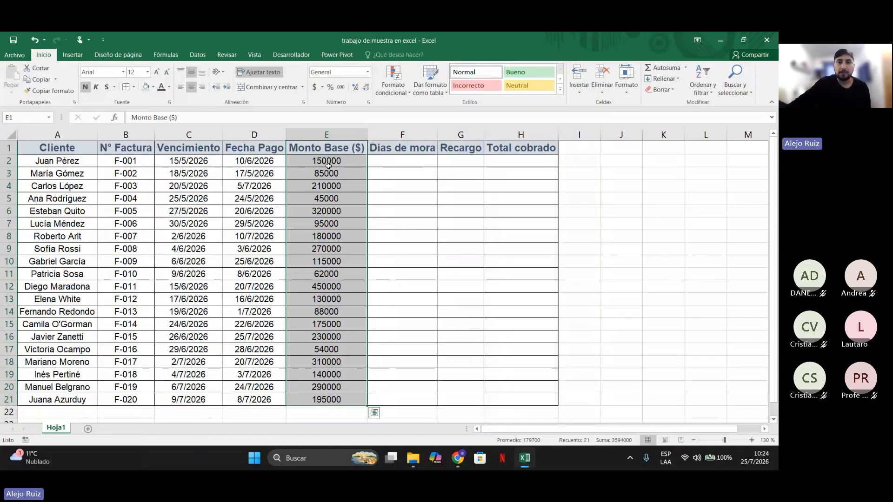
{"action": "left_click_drag", "start_coordinate": [328, 167], "coordinate": [328, 401]}
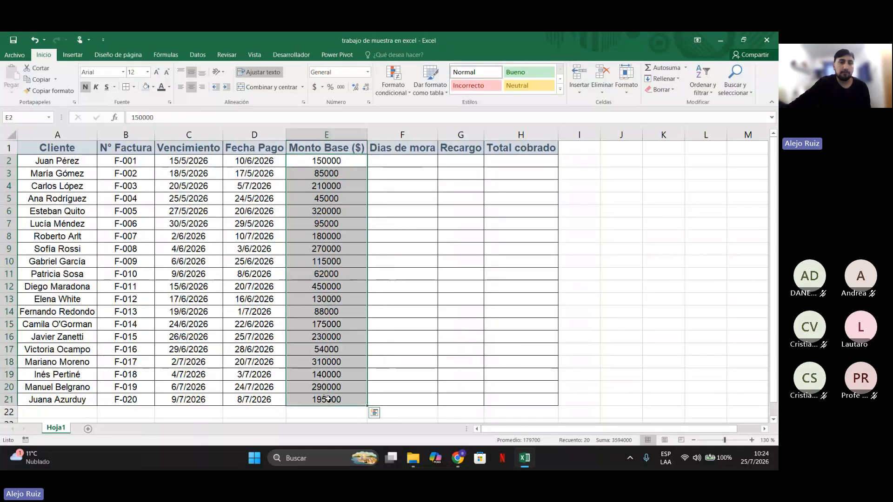
{"action": "left_click", "coordinate": [324, 162]}
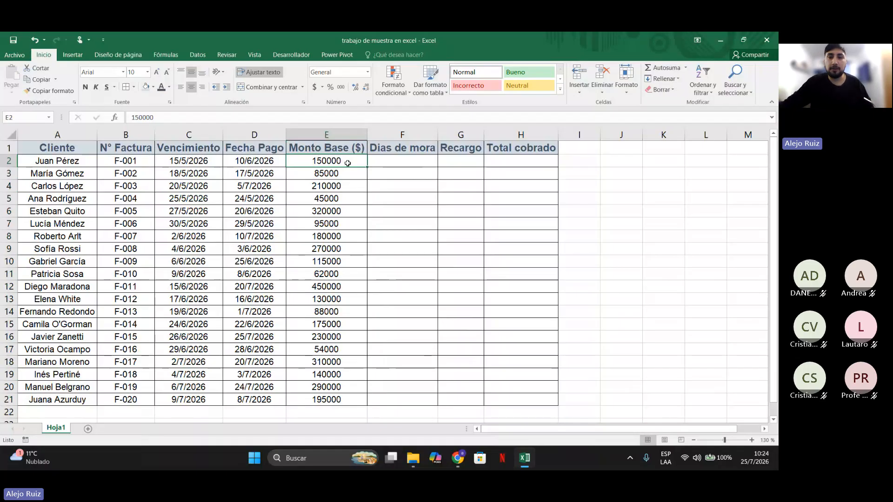
{"action": "left_click_drag", "start_coordinate": [348, 163], "coordinate": [355, 359]}
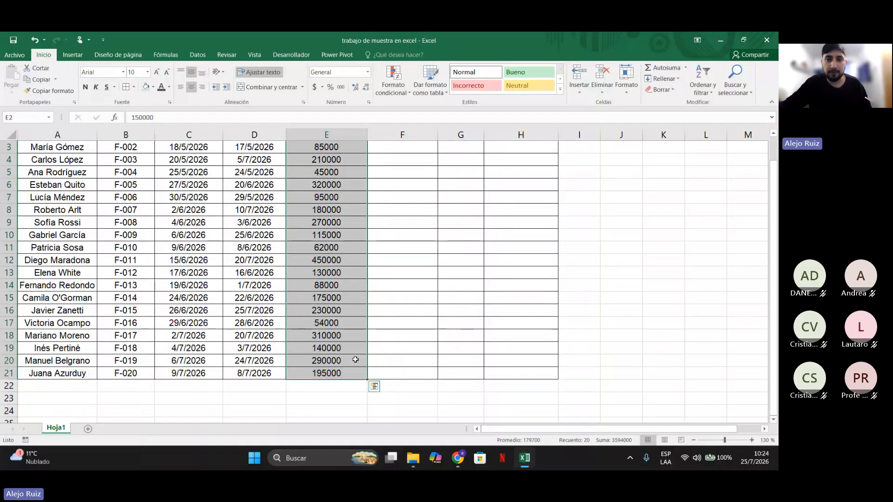
{"action": "scroll", "coordinate": [525, 216], "scroll_direction": "up", "scroll_amount": 1}
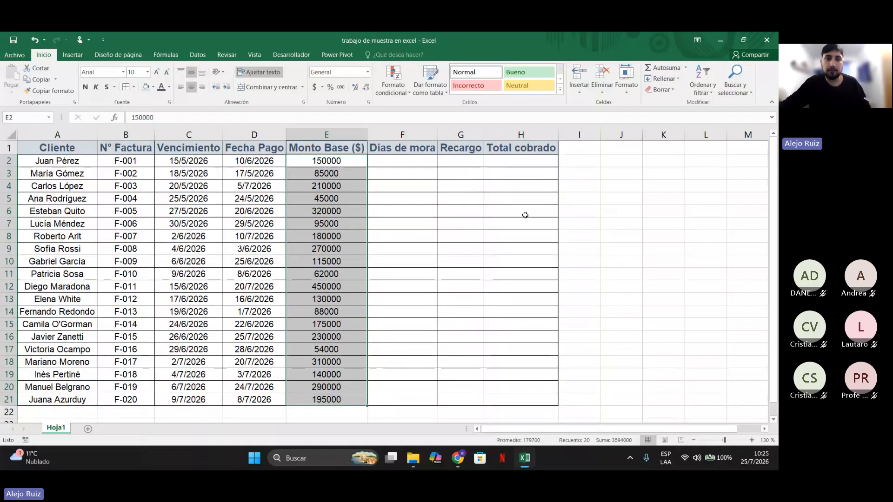
Delete the dollar sign from the Monto Base header in E1, leaving the empty parentheses.
{"action": "left_click", "coordinate": [359, 148]}
{"action": "double_click", "coordinate": [360, 148]}
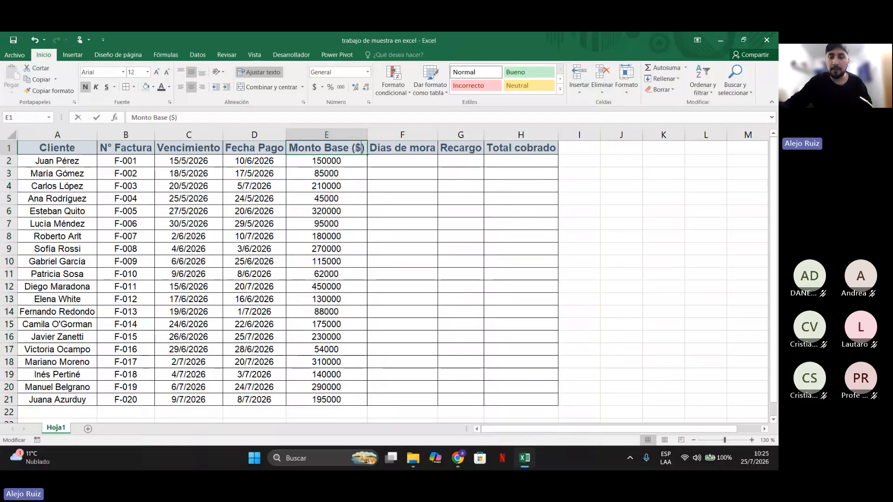
{"action": "key", "text": "BackSpace"}
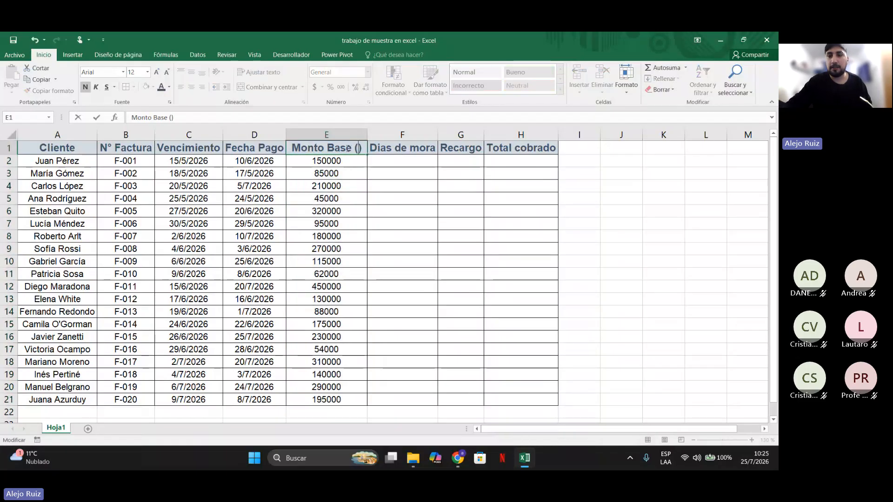
{"action": "key", "text": "Return"}
Apply the Moneda number format to the base amounts in E2:E21.
{"action": "left_click_drag", "start_coordinate": [347, 162], "coordinate": [344, 399]}
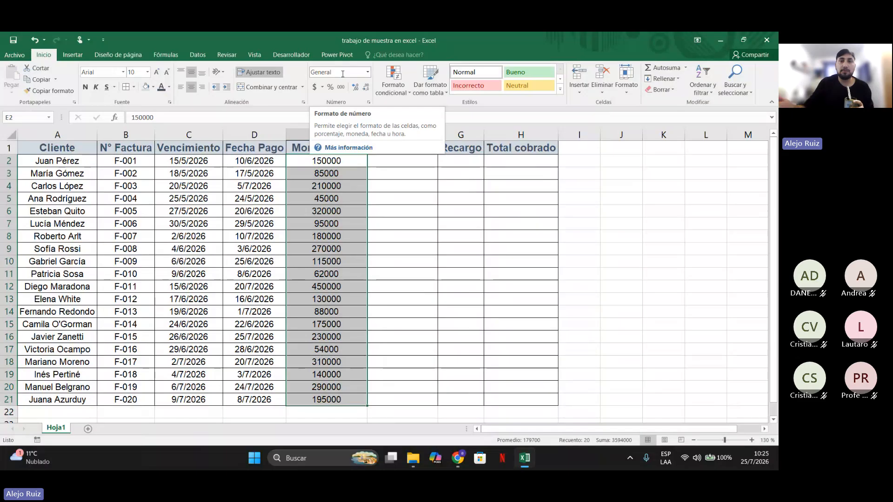
{"action": "left_click", "coordinate": [367, 73]}
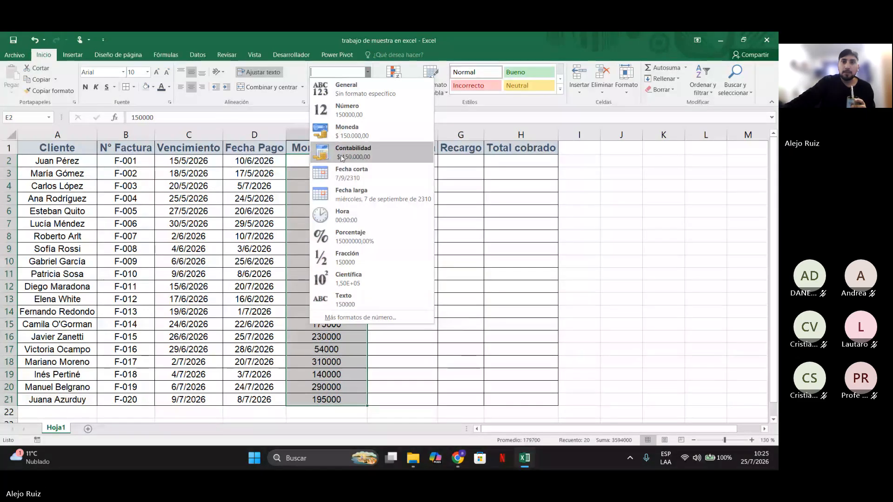
{"action": "left_click", "coordinate": [382, 135]}
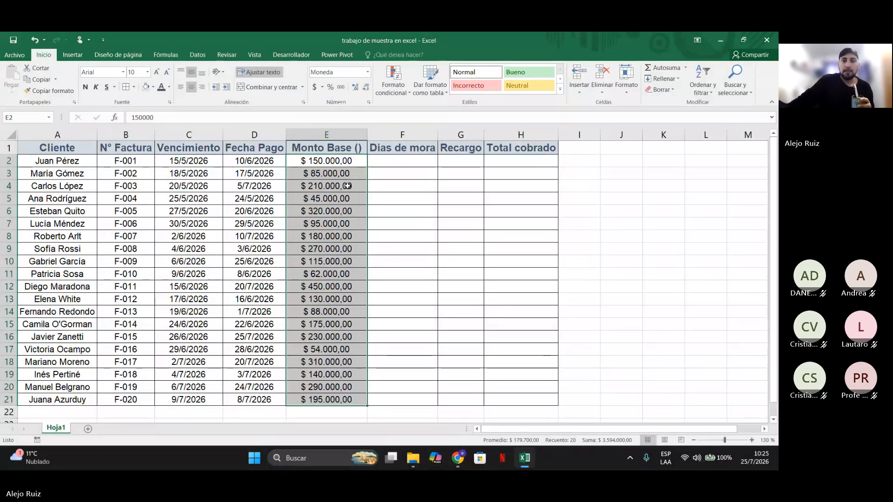
{"action": "scroll", "coordinate": [627, 233], "scroll_direction": "down", "scroll_amount": 2}
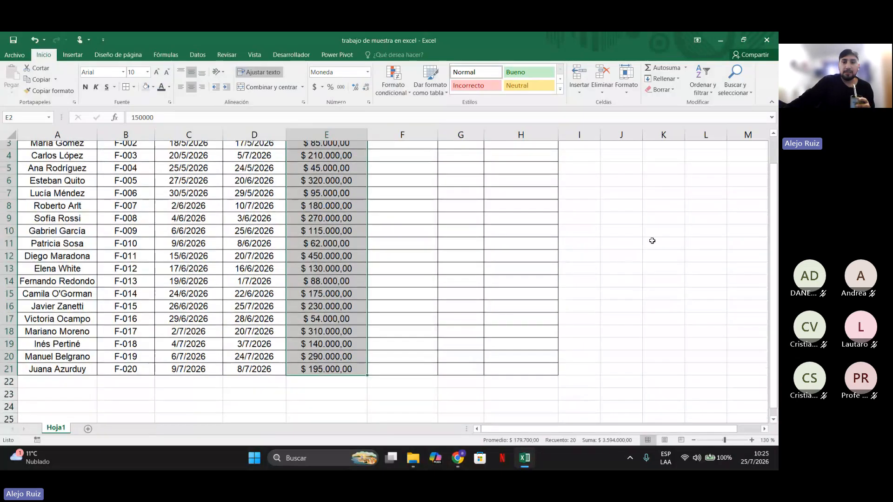
{"action": "scroll", "coordinate": [466, 249], "scroll_direction": "up", "scroll_amount": 2}
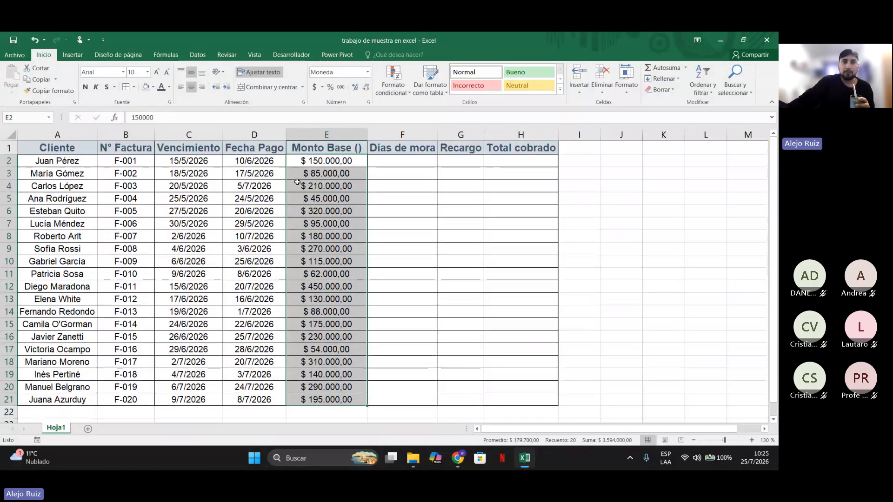
{"action": "left_click_drag", "start_coordinate": [319, 160], "coordinate": [325, 400]}
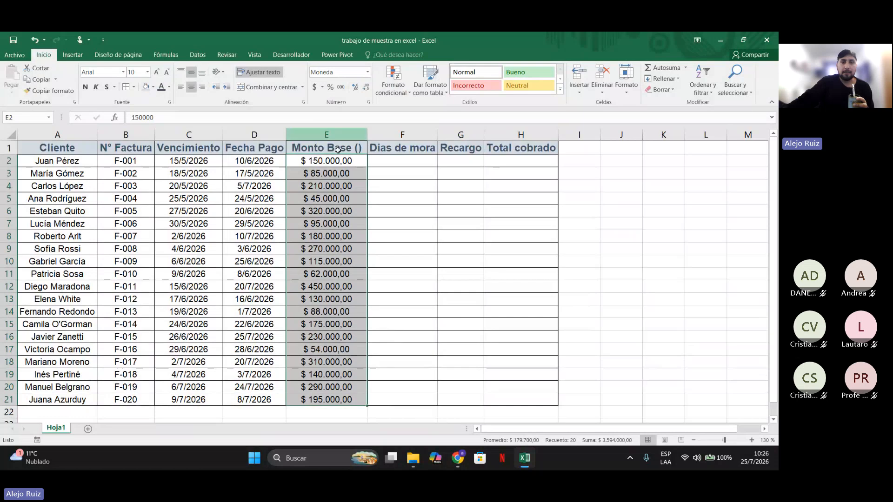
Try to add a manual dollar sign in front of the amount in E2, entering it as $150000 twice.
{"action": "left_click", "coordinate": [309, 160]}
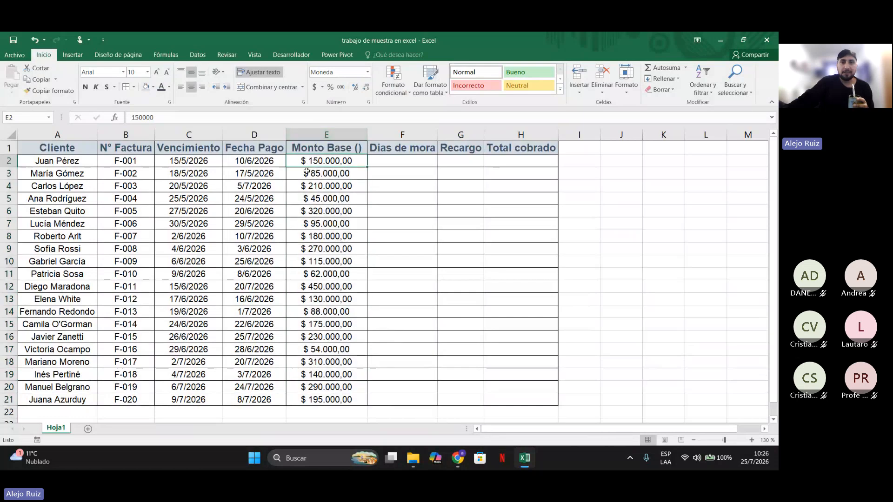
{"action": "double_click", "coordinate": [308, 159]}
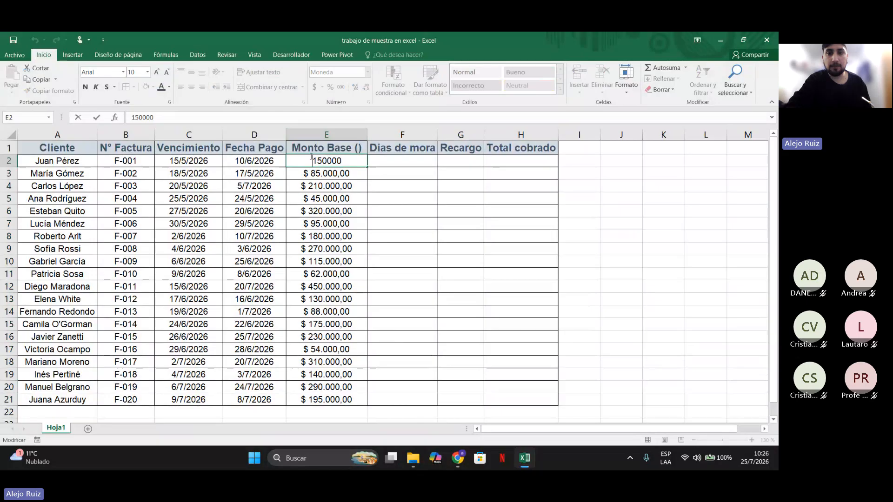
{"action": "type", "text": "$"}
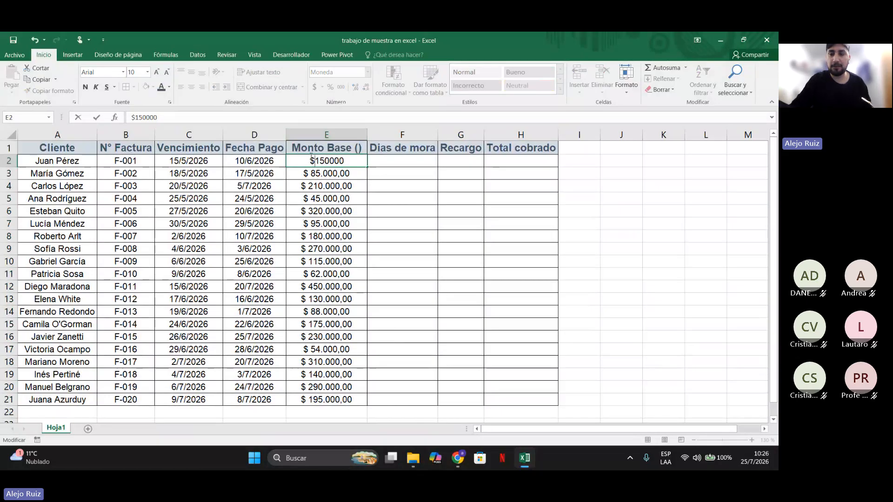
{"action": "key", "text": "Return"}
{"action": "left_click", "coordinate": [307, 160]}
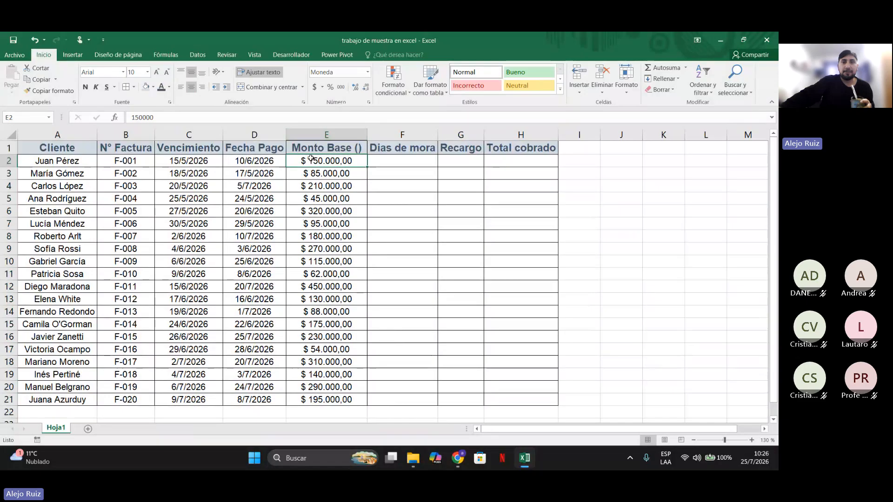
{"action": "double_click", "coordinate": [311, 161]}
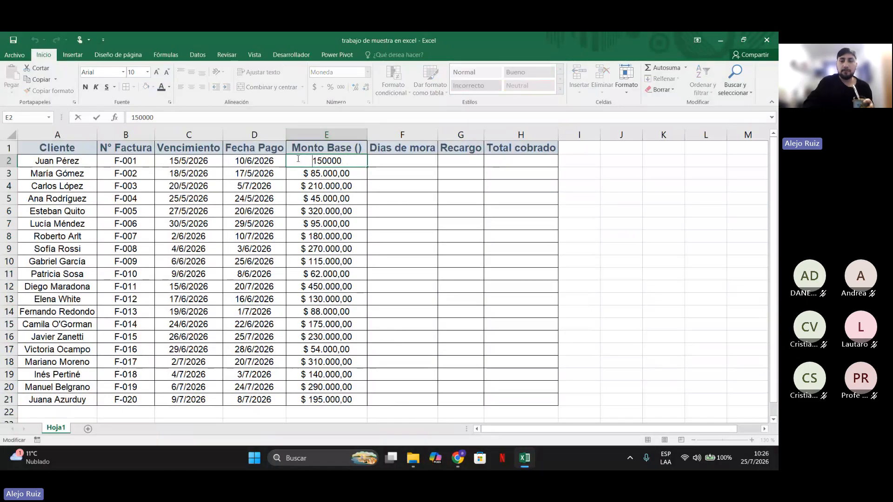
{"action": "type", "text": "$"}
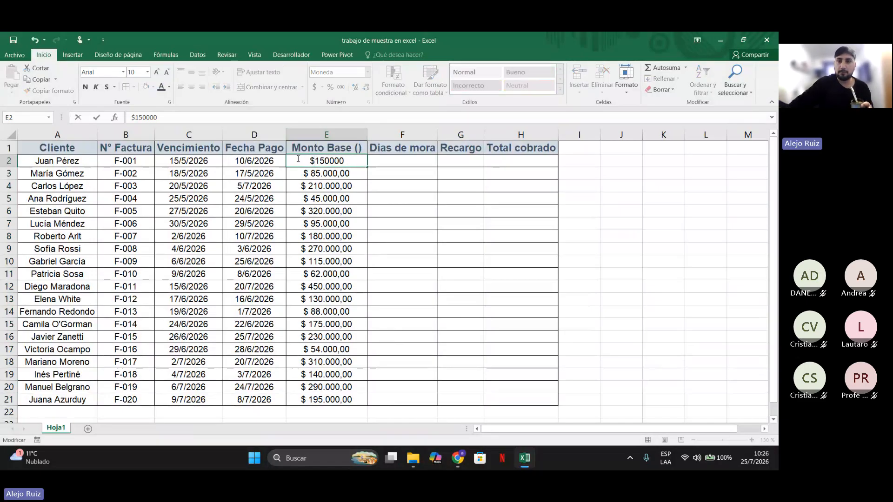
{"action": "key", "text": "Return"}
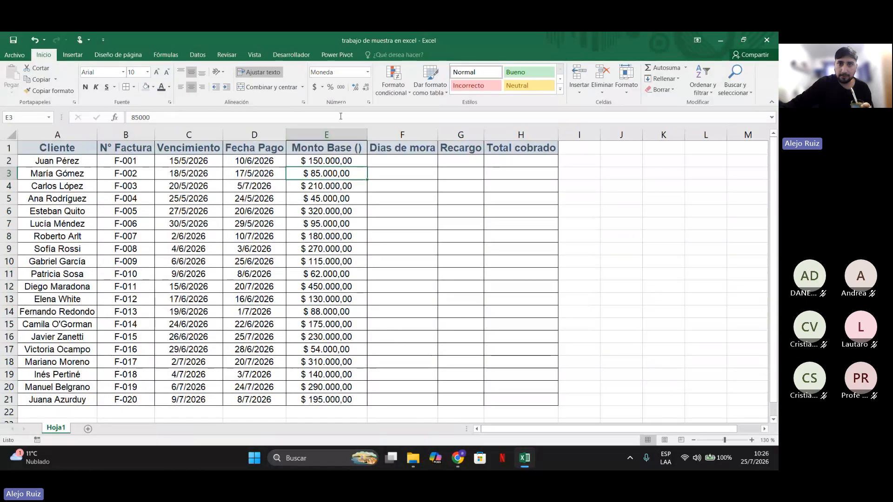
Reset cell E2 to the General format and enter its amount as $150000.
{"action": "left_click", "coordinate": [311, 160]}
{"action": "left_click", "coordinate": [368, 72]}
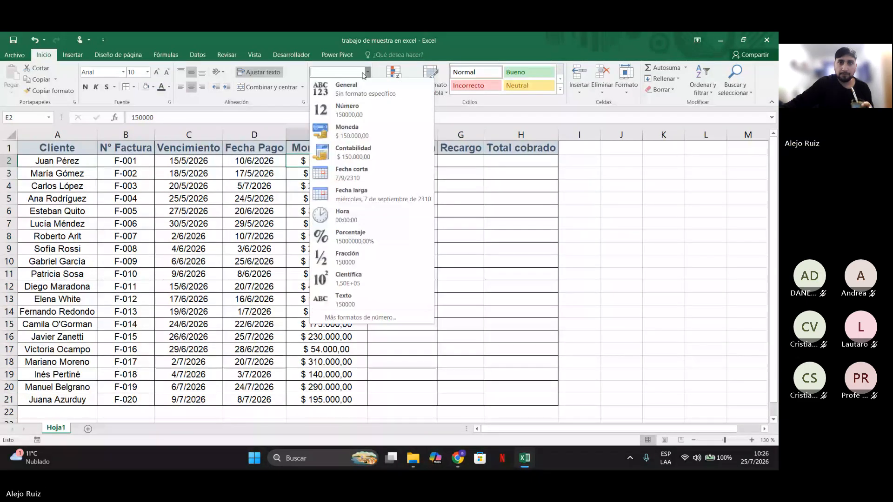
{"action": "double_click", "coordinate": [312, 160]}
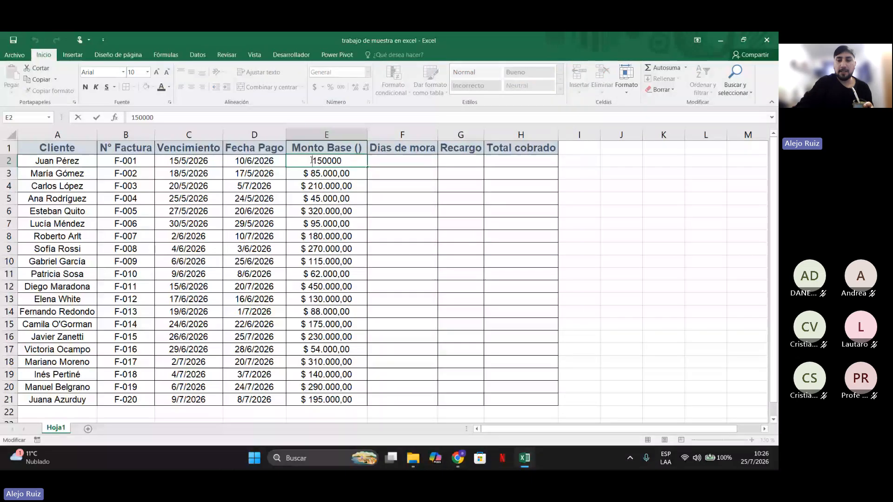
{"action": "type", "text": "$"}
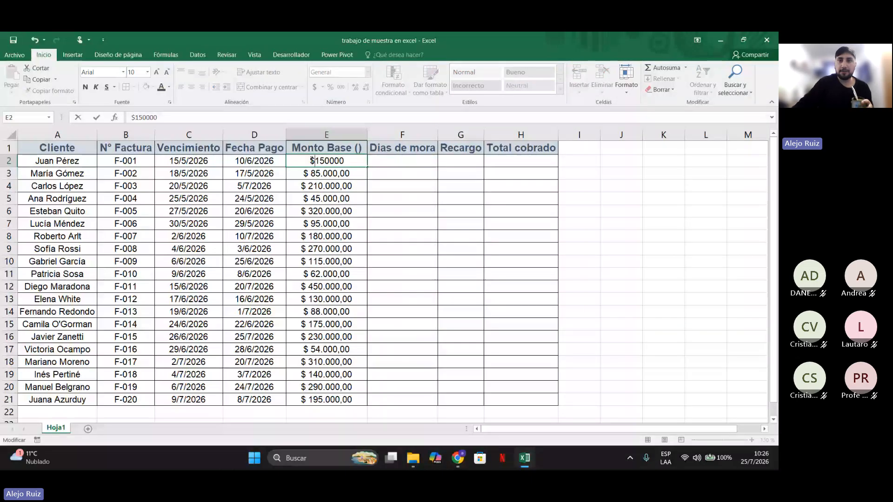
{"action": "key", "text": "Return"}
Inspect the dollar sign in E2's cell entry and the number formats available for the base amounts E2:E21.
{"action": "left_click", "coordinate": [316, 161]}
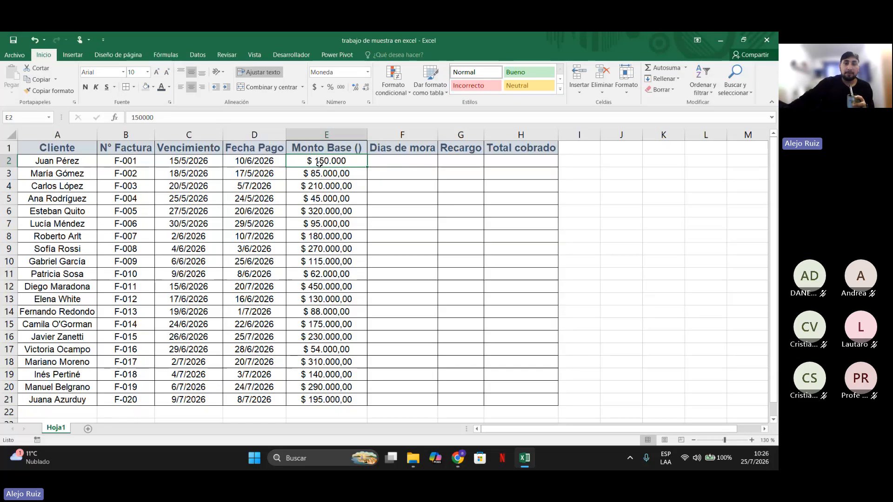
{"action": "double_click", "coordinate": [319, 162]}
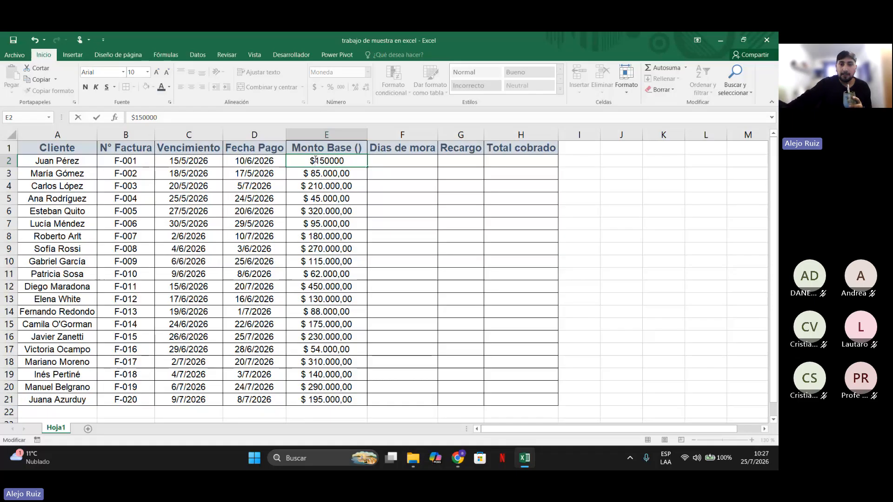
{"action": "left_click_drag", "start_coordinate": [316, 160], "coordinate": [297, 160]}
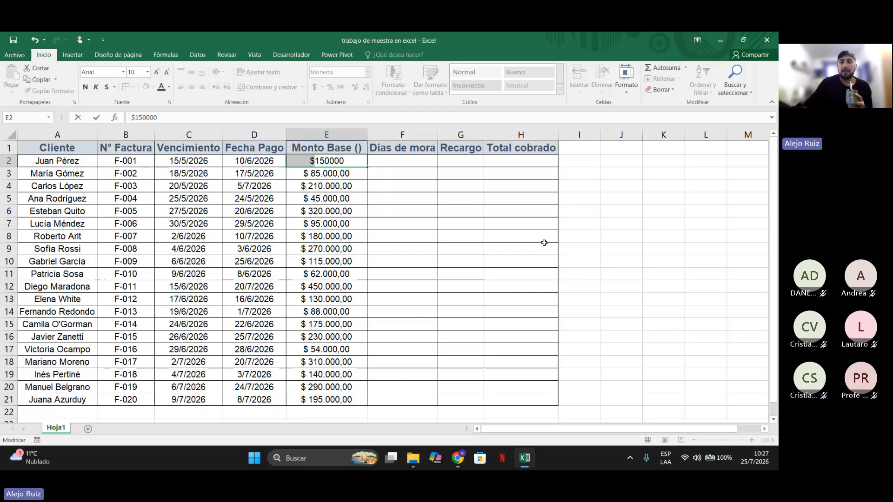
{"action": "key", "text": "Return"}
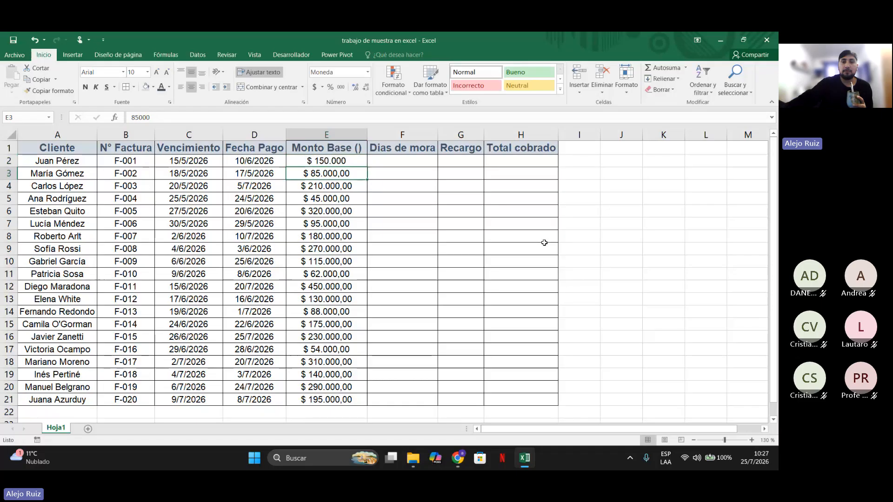
{"action": "left_click", "coordinate": [339, 164]}
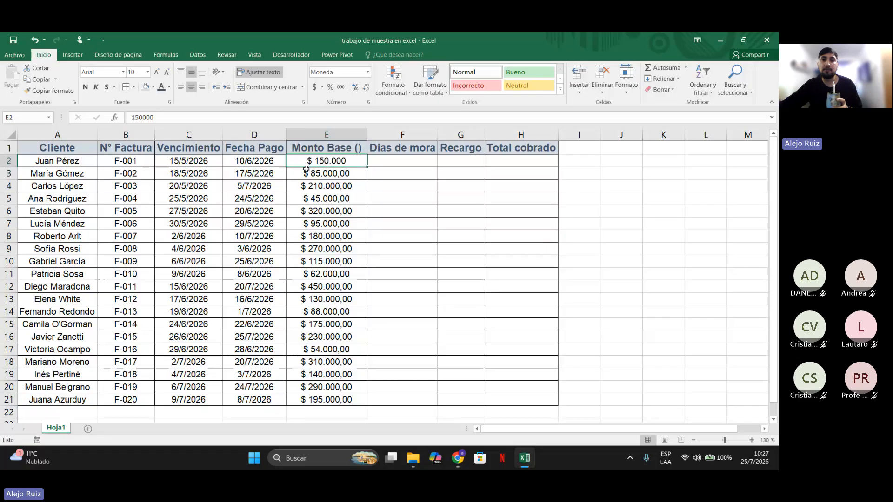
{"action": "left_click_drag", "start_coordinate": [299, 163], "coordinate": [303, 401]}
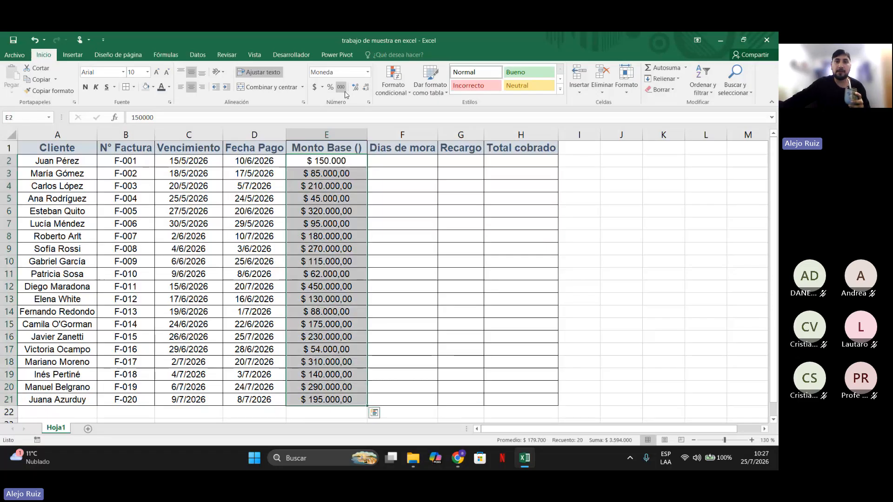
{"action": "left_click", "coordinate": [367, 73]}
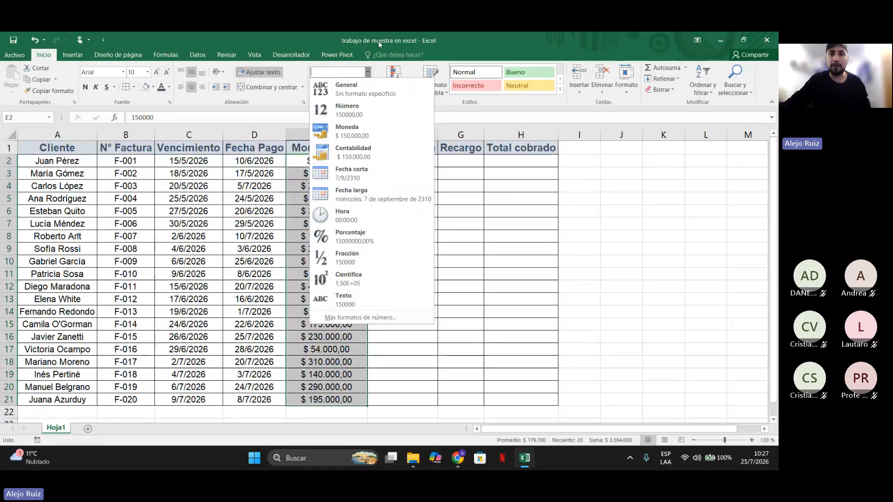
{"action": "left_click", "coordinate": [369, 75]}
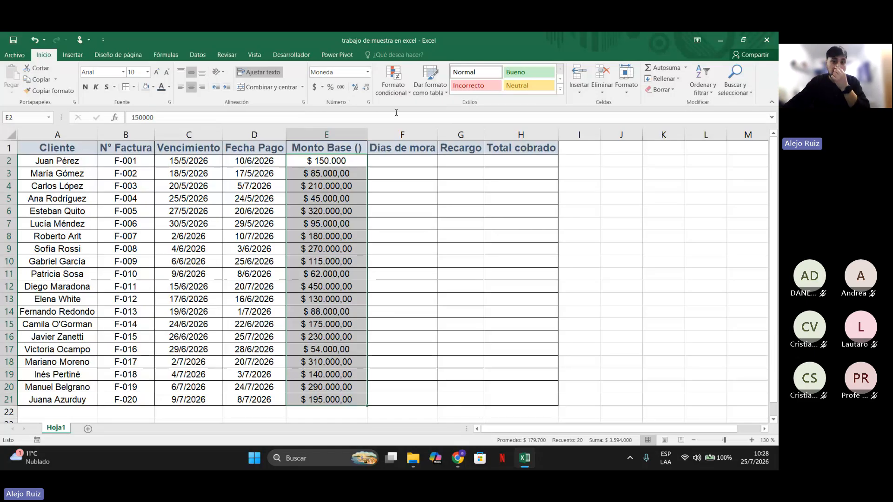
Try entering the base amount in E2 as 150,000 with a comma separator and undo that entry.
{"action": "double_click", "coordinate": [331, 163]}
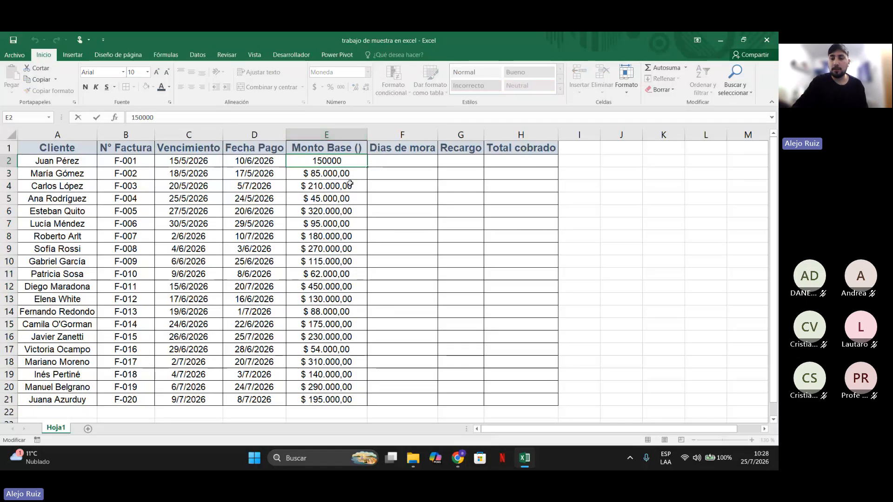
{"action": "key", "text": "Return"}
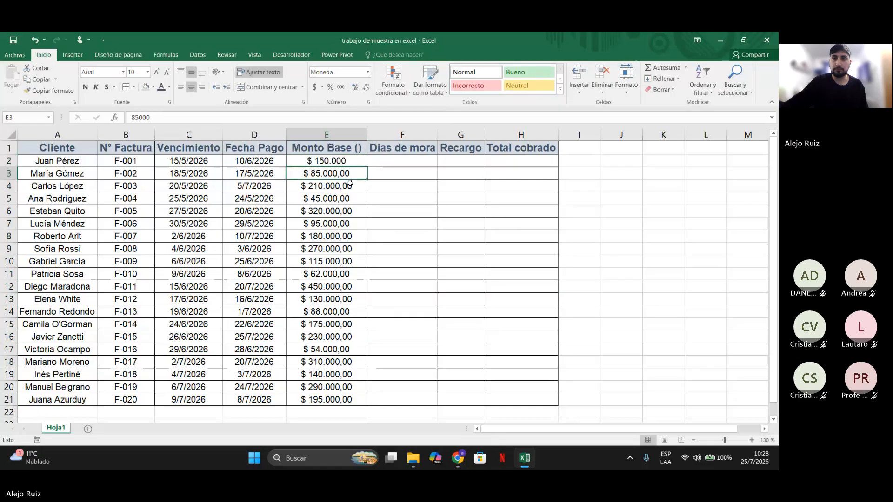
{"action": "double_click", "coordinate": [336, 161]}
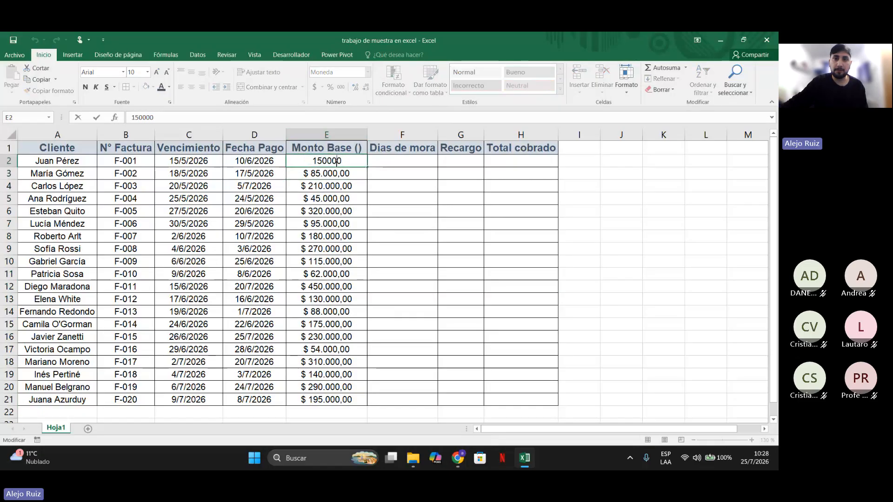
{"action": "left_click", "coordinate": [329, 161]}
{"action": "type", "text": ","}
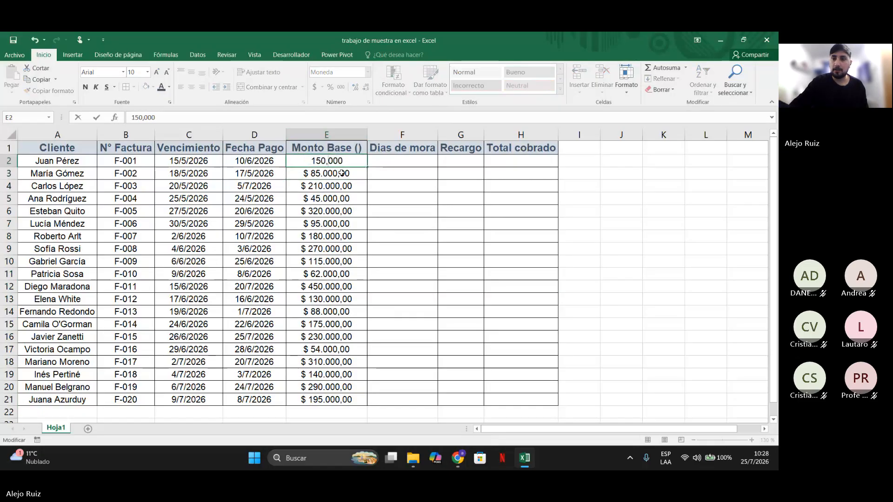
{"action": "key", "text": "Return"}
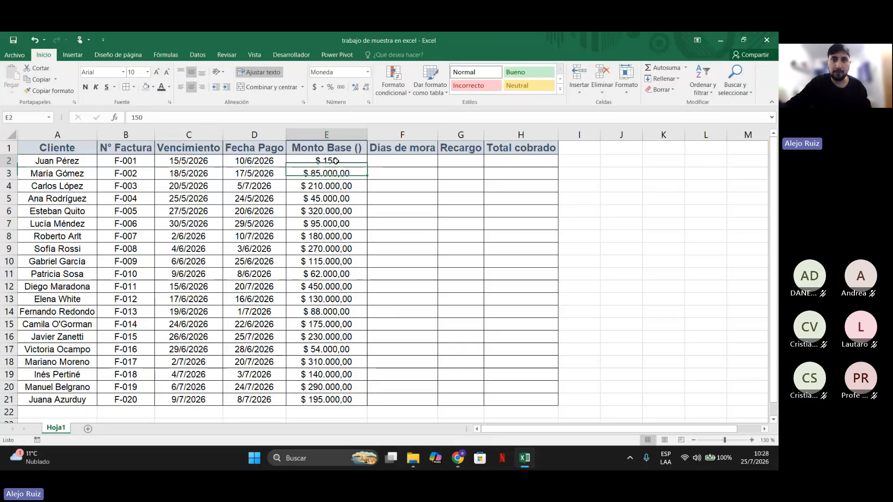
{"action": "left_click", "coordinate": [333, 161]}
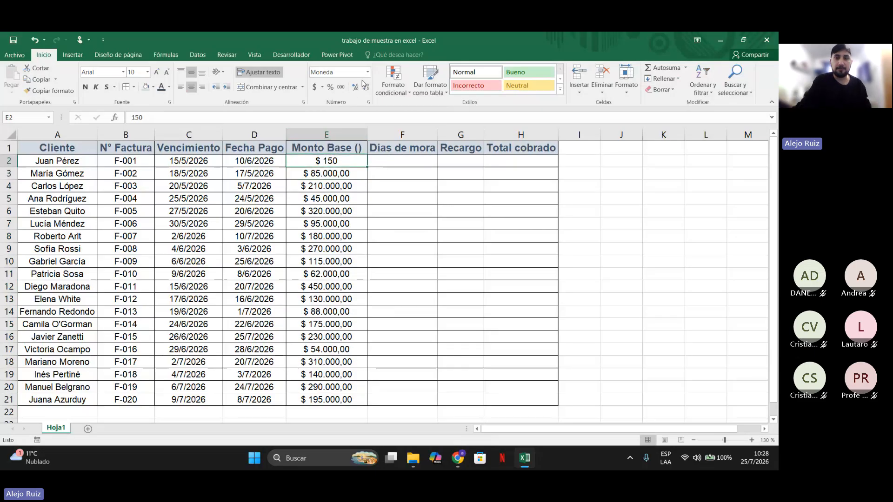
{"action": "key", "text": "ctrl+z"}
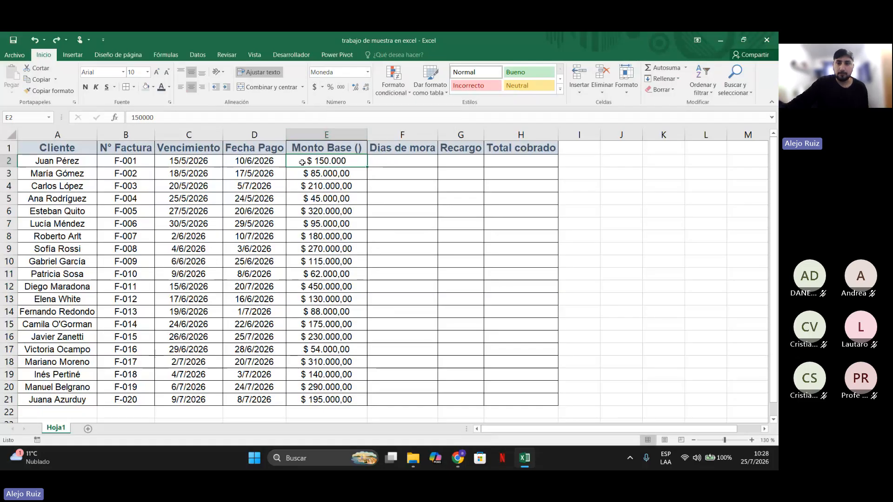
Apply the percentage format to the base amounts in E2:E21 and check the available number formats.
{"action": "left_click_drag", "start_coordinate": [302, 161], "coordinate": [325, 399]}
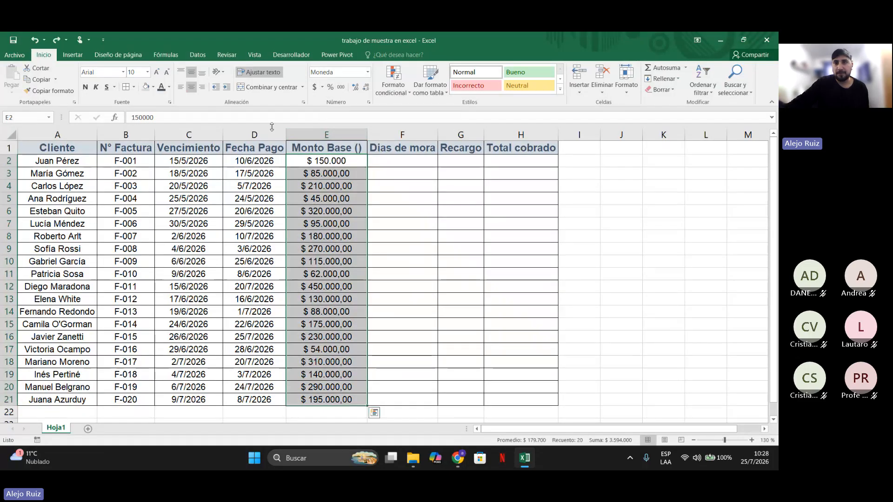
{"action": "left_click", "coordinate": [332, 88]}
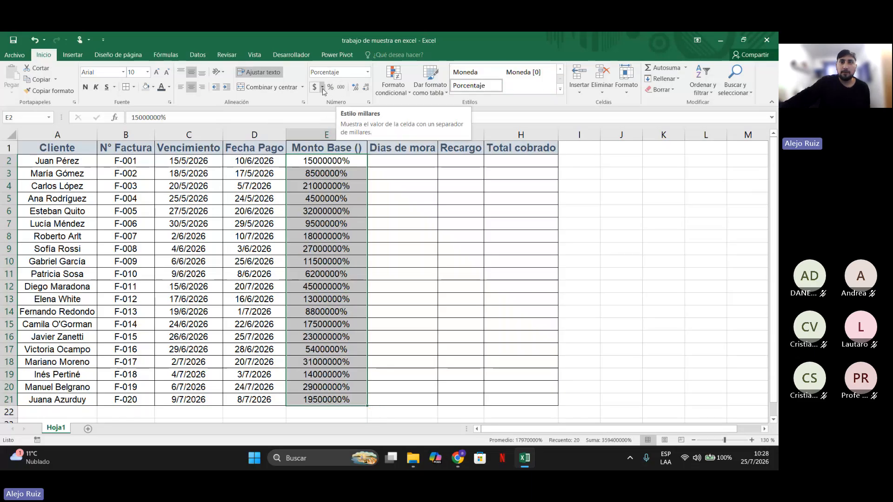
{"action": "left_click", "coordinate": [368, 72]}
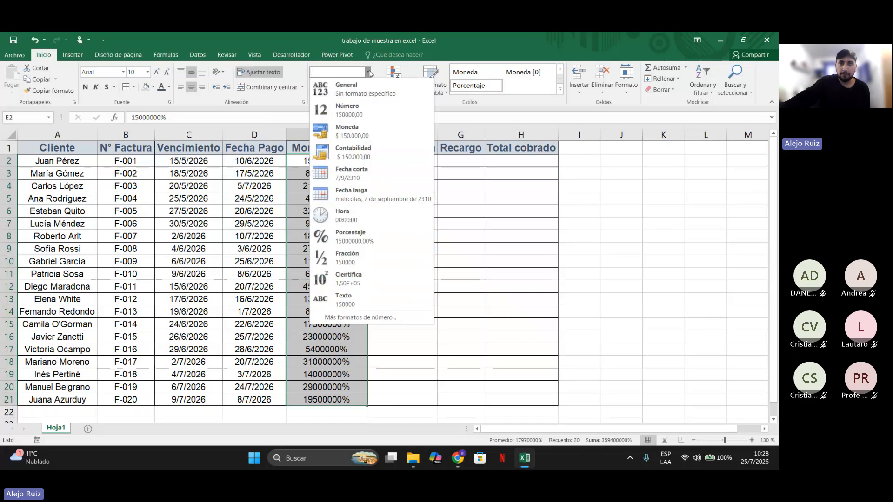
{"action": "left_click", "coordinate": [367, 72]}
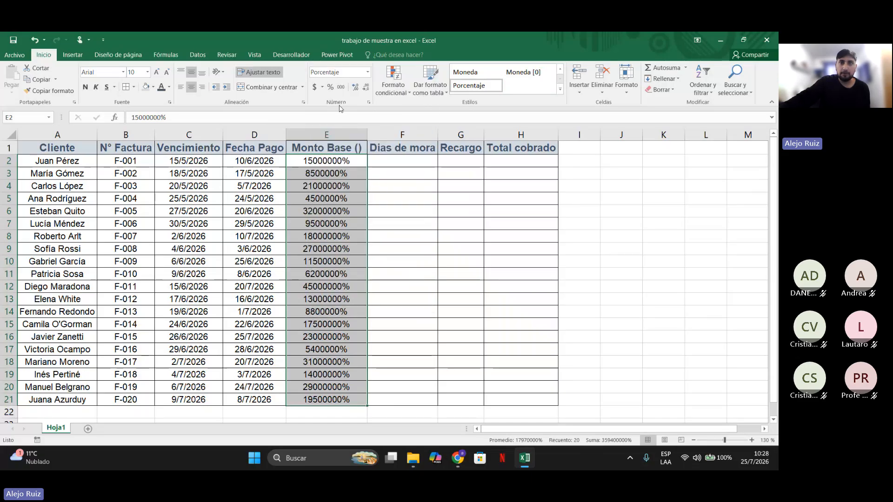
Apply the accounting number format to the base amounts E2:E21 and switch its currency to € Euro (€ 123).
{"action": "left_click", "coordinate": [317, 88]}
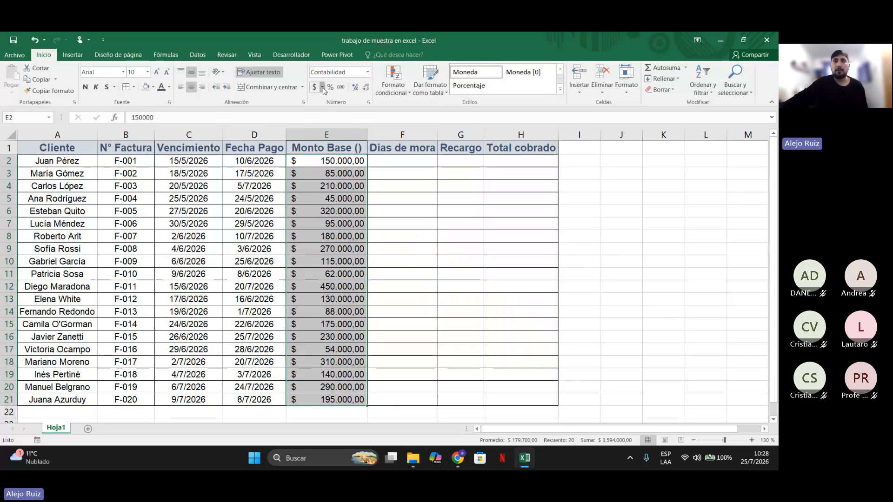
{"action": "left_click", "coordinate": [323, 88]}
{"action": "left_click", "coordinate": [322, 88]}
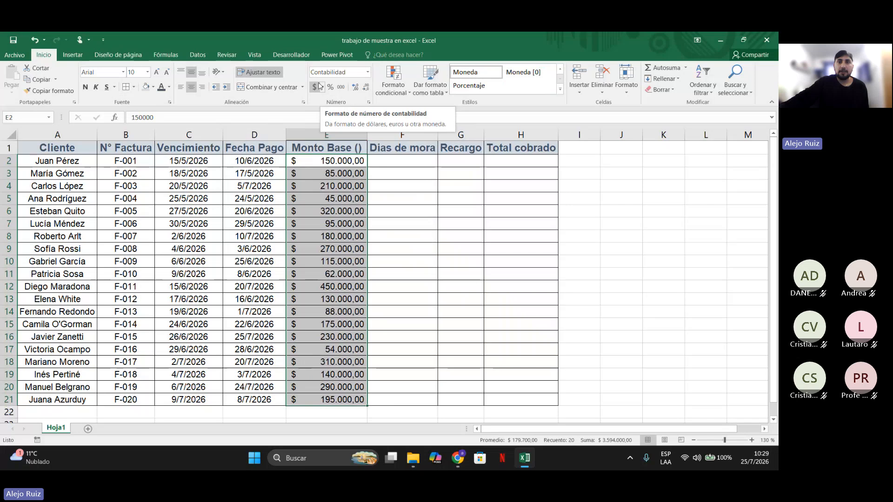
{"action": "left_click", "coordinate": [321, 88]}
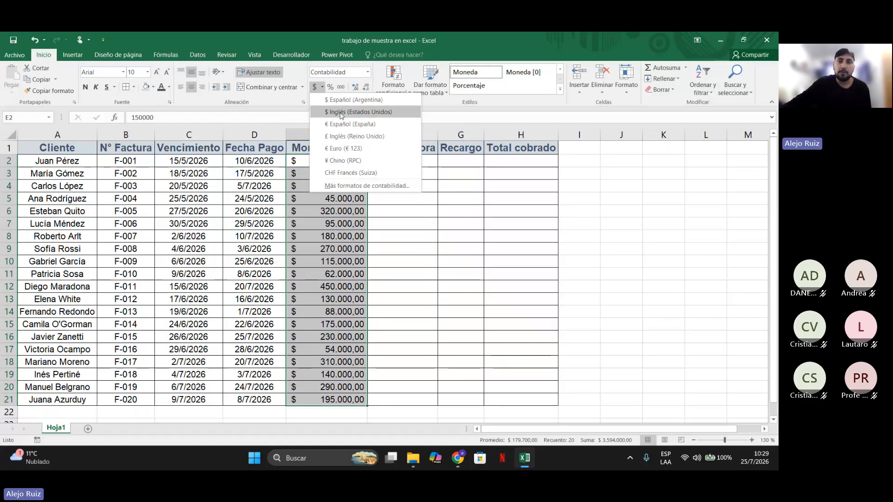
{"action": "left_click", "coordinate": [322, 88]}
{"action": "left_click", "coordinate": [322, 88]}
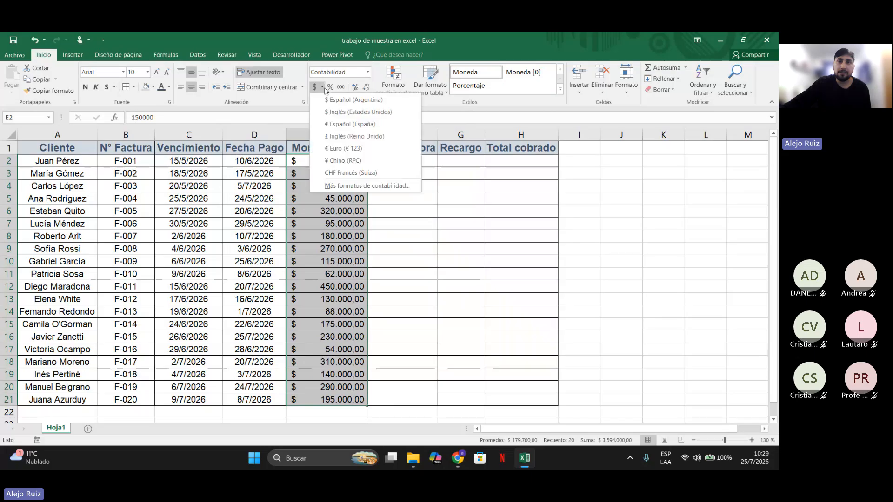
{"action": "left_click", "coordinate": [356, 148]}
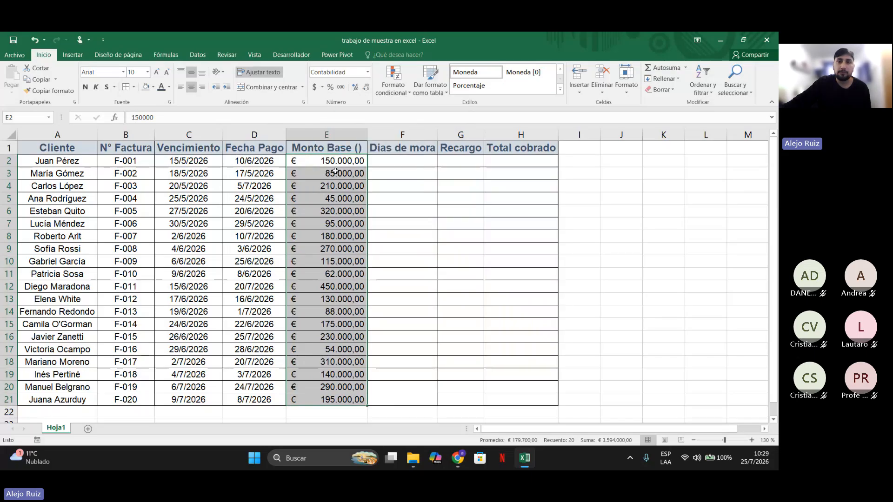
Browse the currency symbols offered for the Contabilidad category in the cell format settings and cancel without applying any.
{"action": "left_click", "coordinate": [323, 88]}
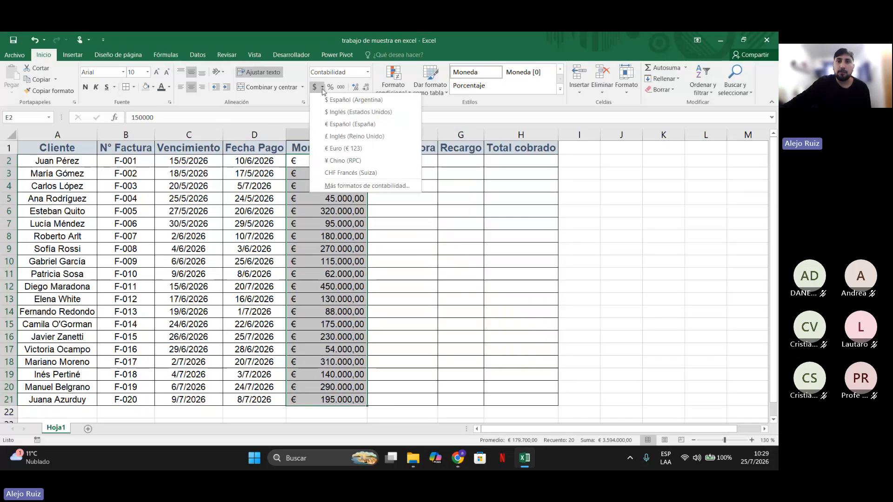
{"action": "left_click", "coordinate": [357, 186]}
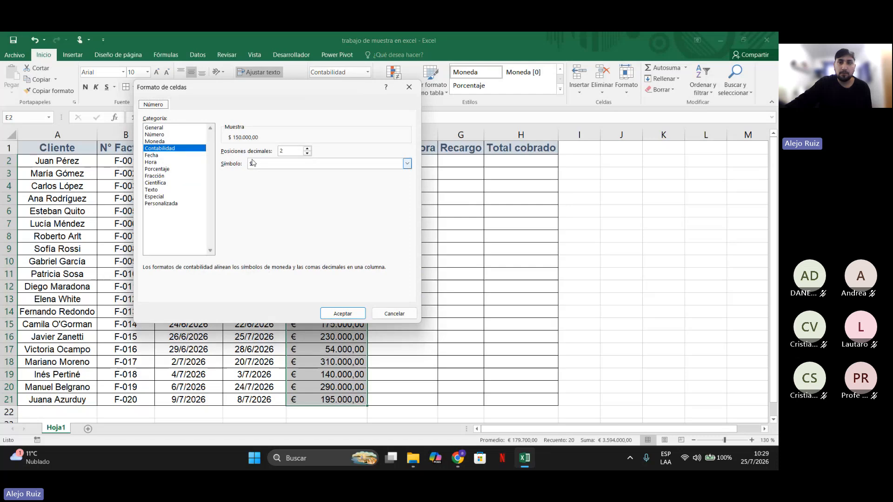
{"action": "left_click", "coordinate": [406, 164]}
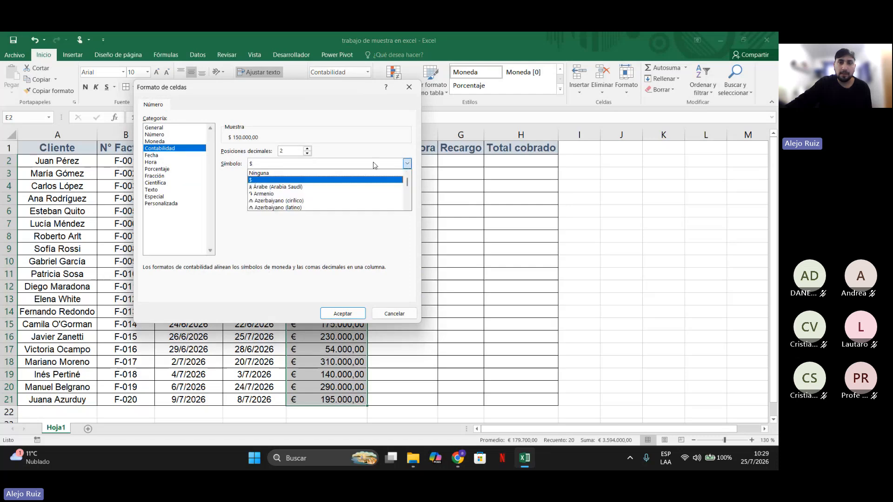
{"action": "scroll", "coordinate": [352, 193], "scroll_direction": "down", "scroll_amount": 1}
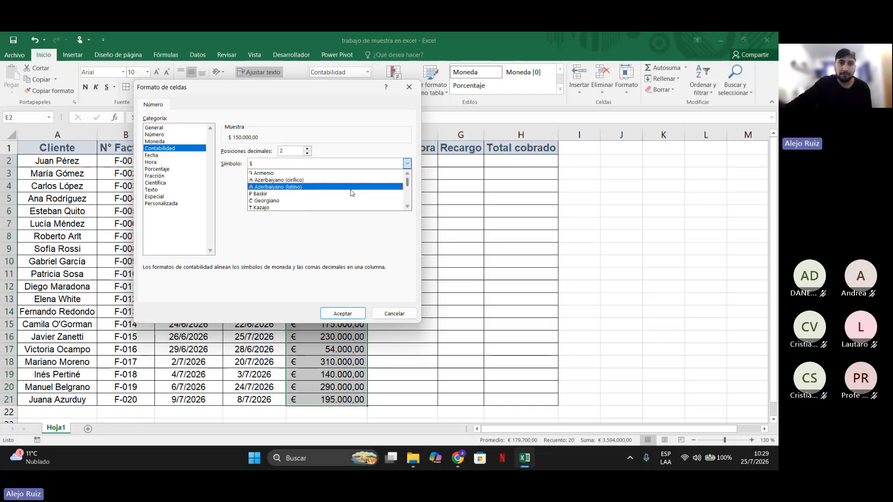
{"action": "scroll", "coordinate": [352, 193], "scroll_direction": "down", "scroll_amount": 5}
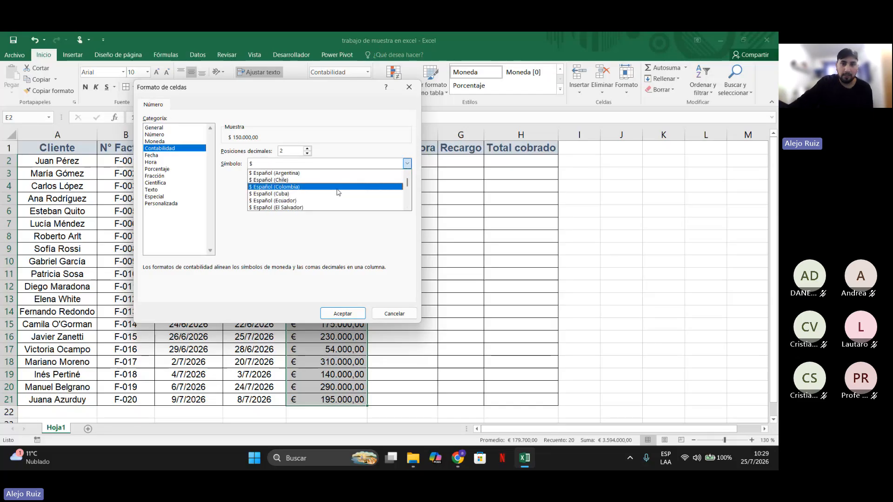
{"action": "scroll", "coordinate": [338, 192], "scroll_direction": "down", "scroll_amount": 1}
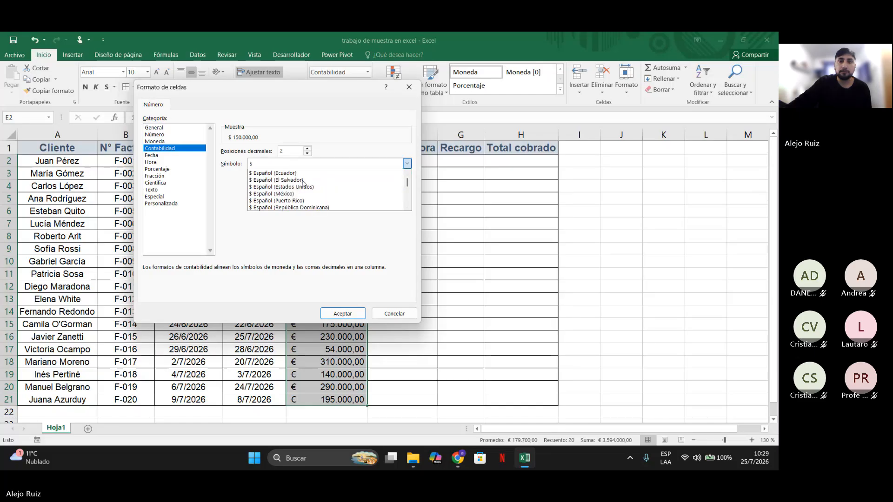
{"action": "scroll", "coordinate": [303, 183], "scroll_direction": "down", "scroll_amount": 5}
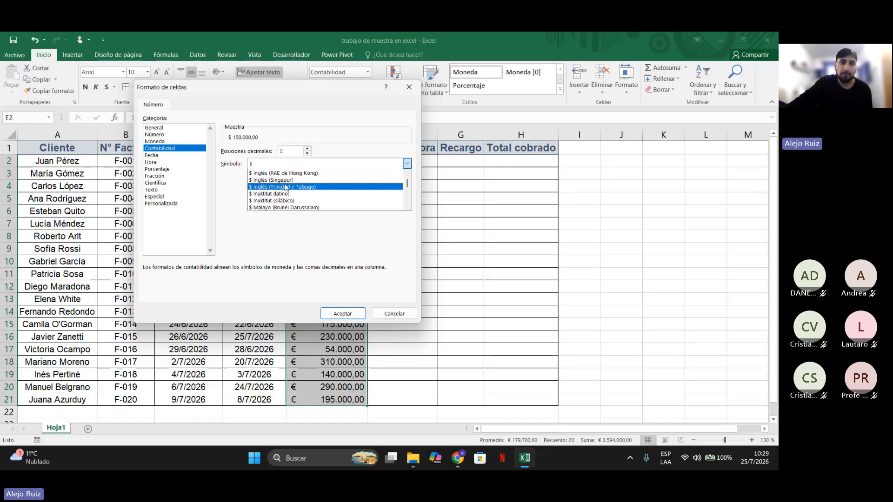
{"action": "scroll", "coordinate": [286, 187], "scroll_direction": "down", "scroll_amount": 3}
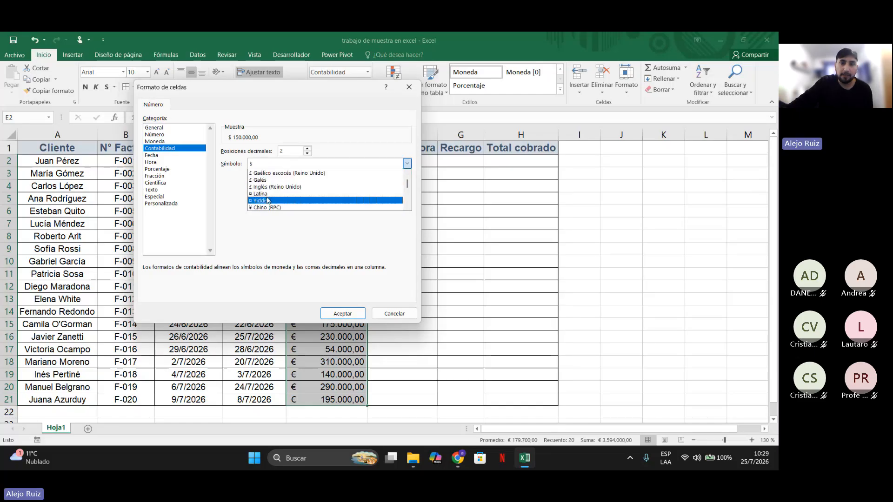
{"action": "scroll", "coordinate": [298, 203], "scroll_direction": "up", "scroll_amount": 1}
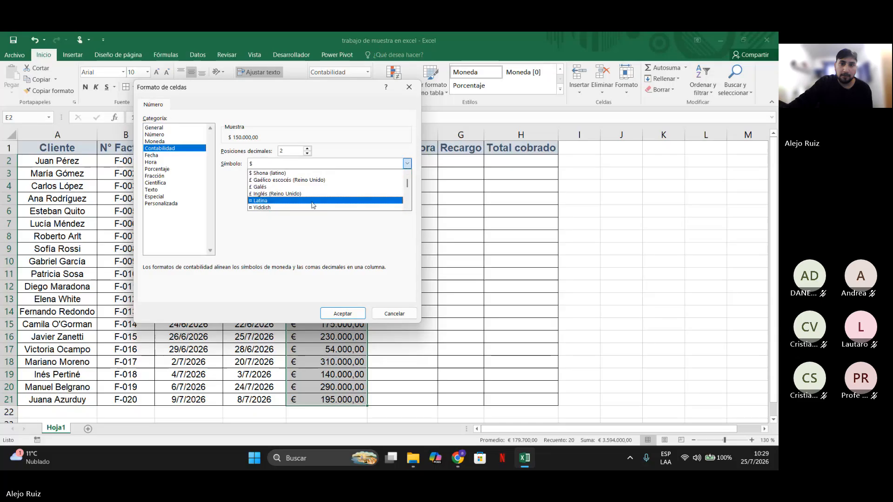
{"action": "scroll", "coordinate": [297, 206], "scroll_direction": "down", "scroll_amount": 2}
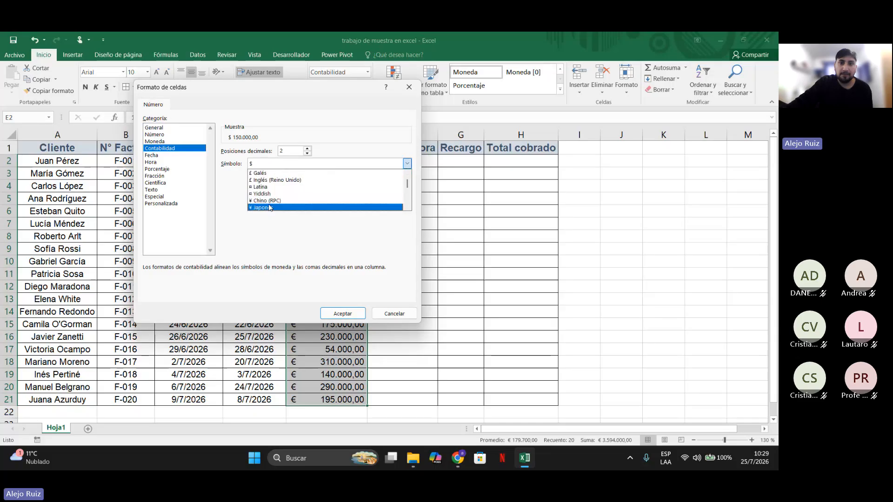
{"action": "scroll", "coordinate": [279, 207], "scroll_direction": "down", "scroll_amount": 2}
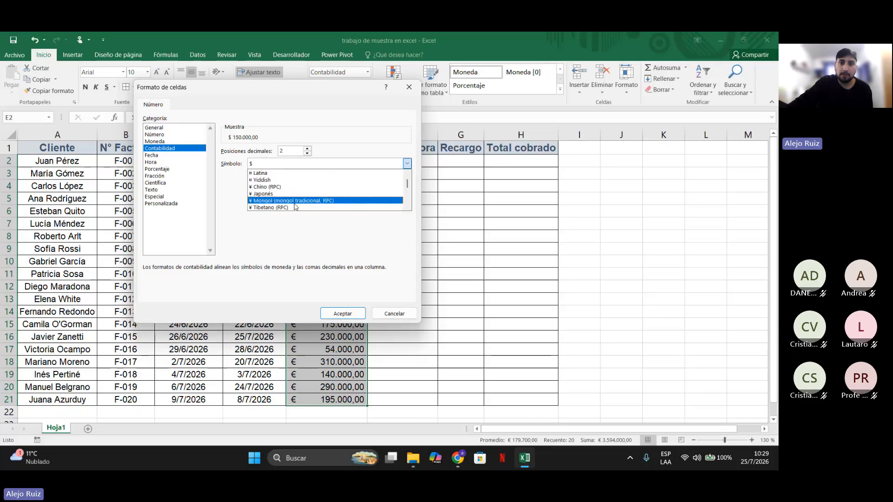
{"action": "scroll", "coordinate": [294, 205], "scroll_direction": "down", "scroll_amount": 6}
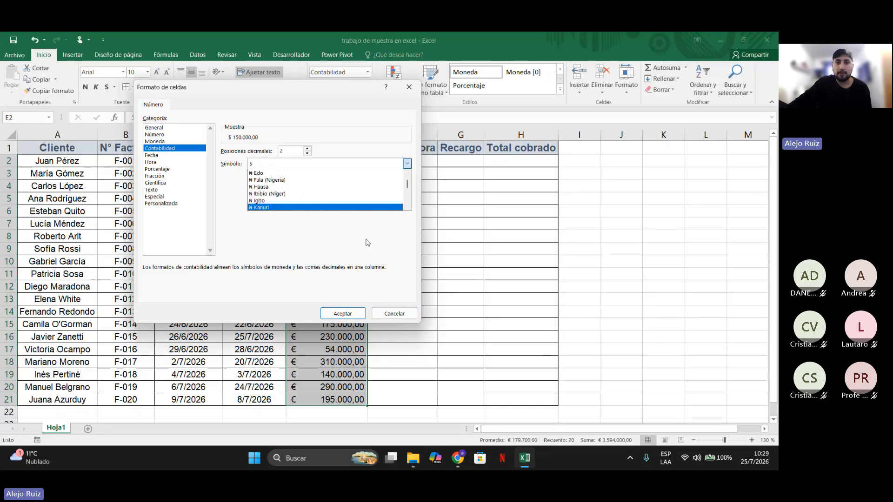
{"action": "left_click", "coordinate": [400, 318]}
{"action": "left_click", "coordinate": [397, 314]}
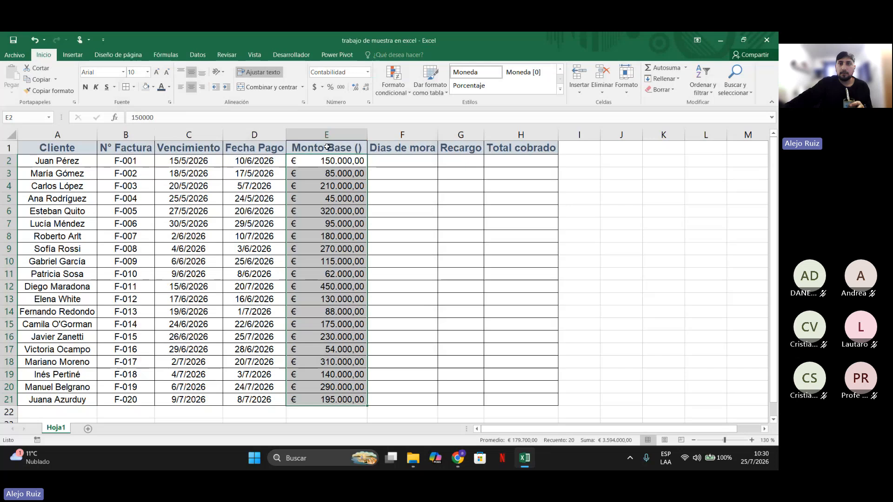
Apply the Moneda cell style to the base amounts E2:E21 and reduce them to zero decimal places.
{"action": "left_click", "coordinate": [470, 72]}
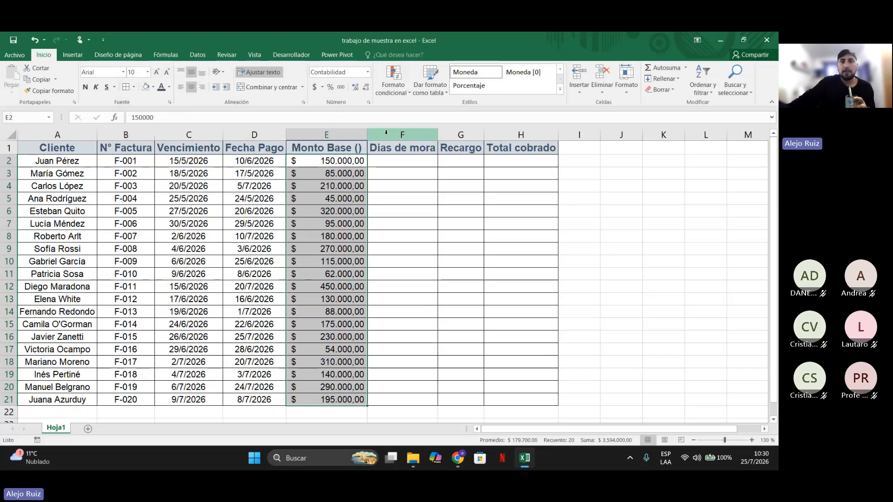
{"action": "left_click", "coordinate": [366, 89]}
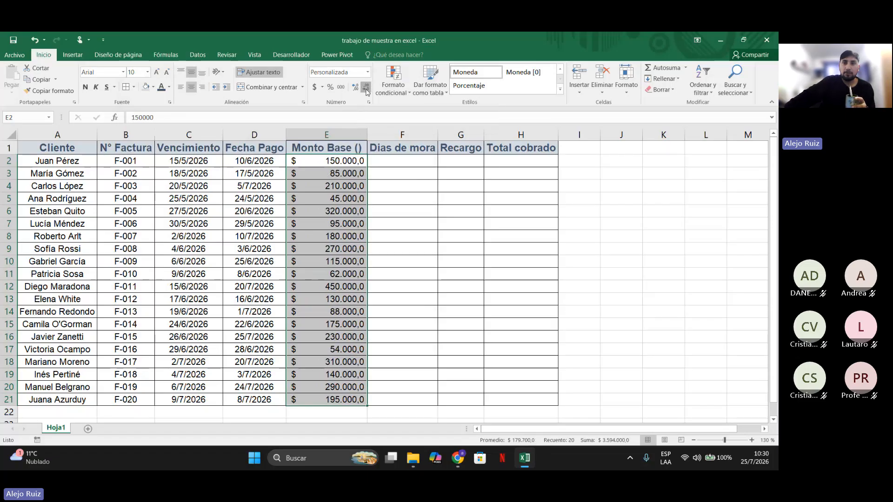
{"action": "left_click", "coordinate": [366, 88]}
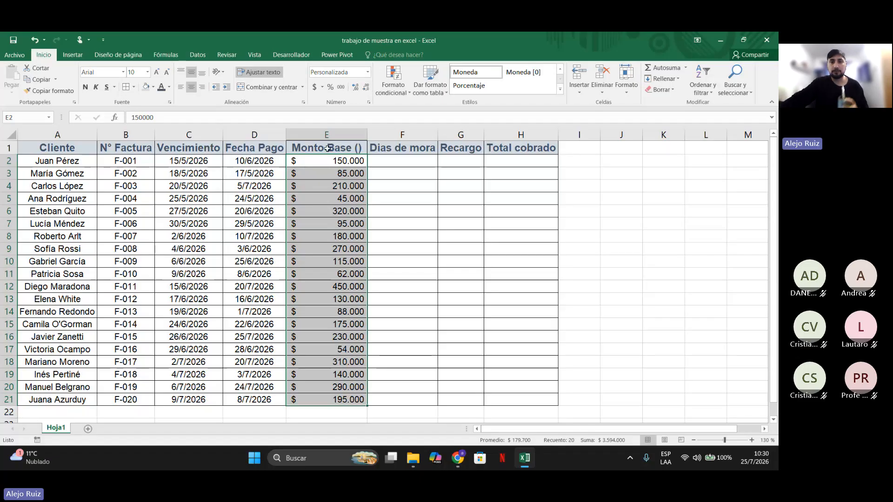
{"action": "scroll", "coordinate": [279, 153], "scroll_direction": "down", "scroll_amount": 1}
{"action": "scroll", "coordinate": [210, 158], "scroll_direction": "up", "scroll_amount": 1}
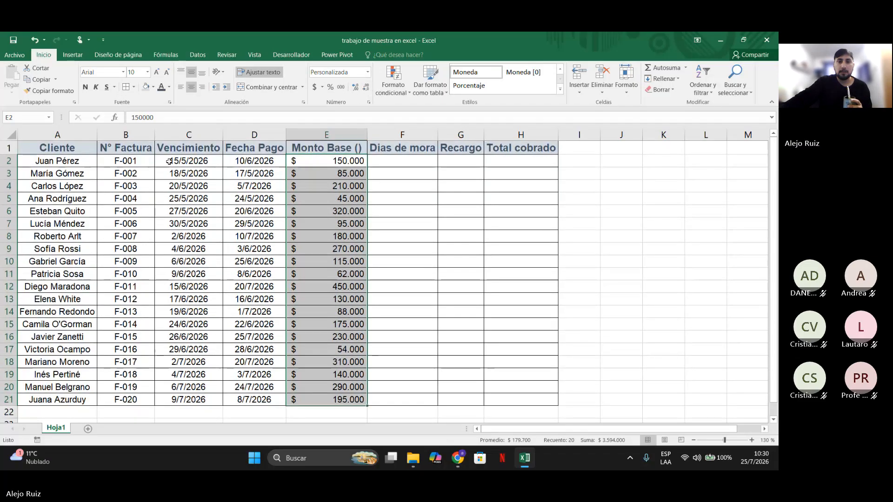
Apply the long date format (Fecha larga) to the due and payment dates in C2:D21.
{"action": "left_click_drag", "start_coordinate": [168, 161], "coordinate": [240, 402]}
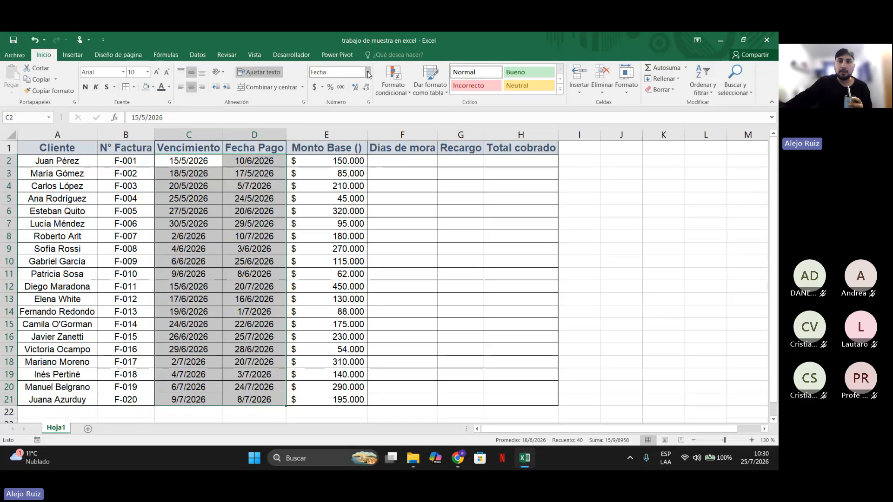
{"action": "left_click", "coordinate": [368, 75]}
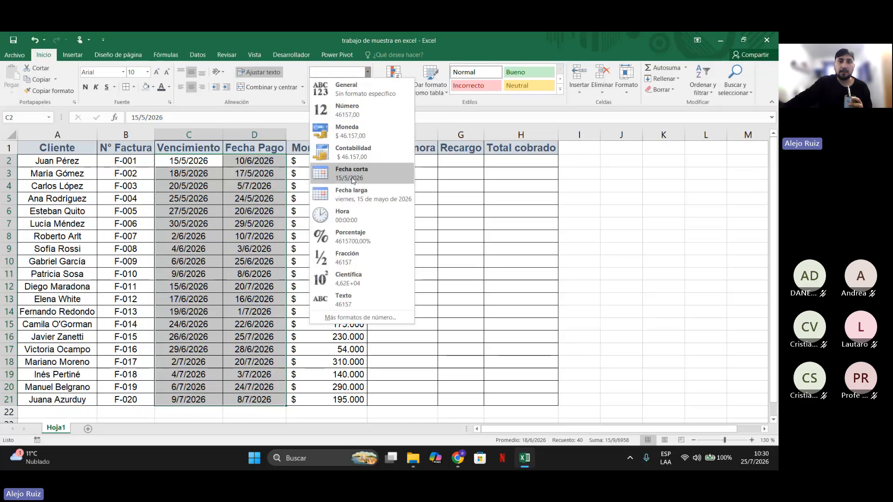
{"action": "left_click", "coordinate": [346, 197]}
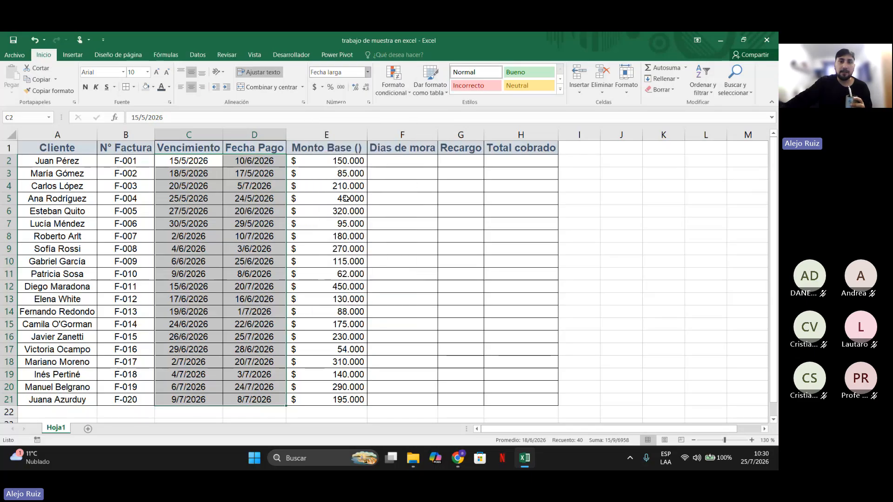
{"action": "scroll", "coordinate": [205, 195], "scroll_direction": "down", "scroll_amount": 2}
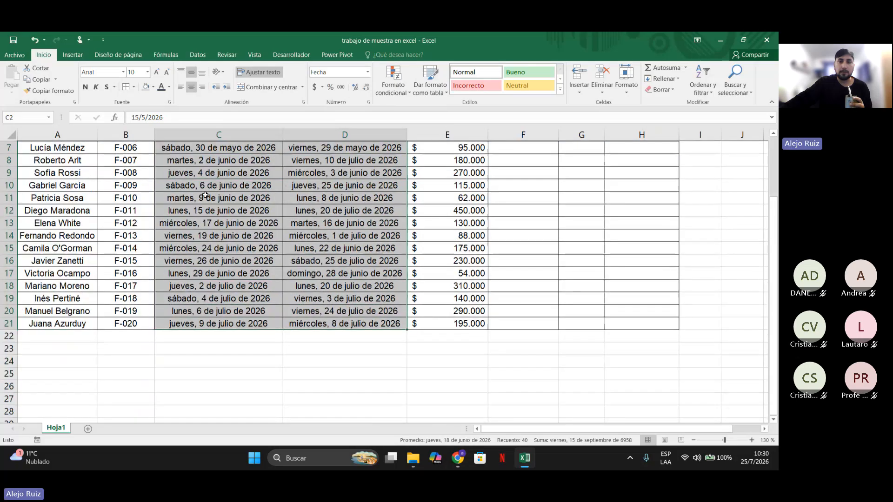
{"action": "scroll", "coordinate": [205, 196], "scroll_direction": "up", "scroll_amount": 2}
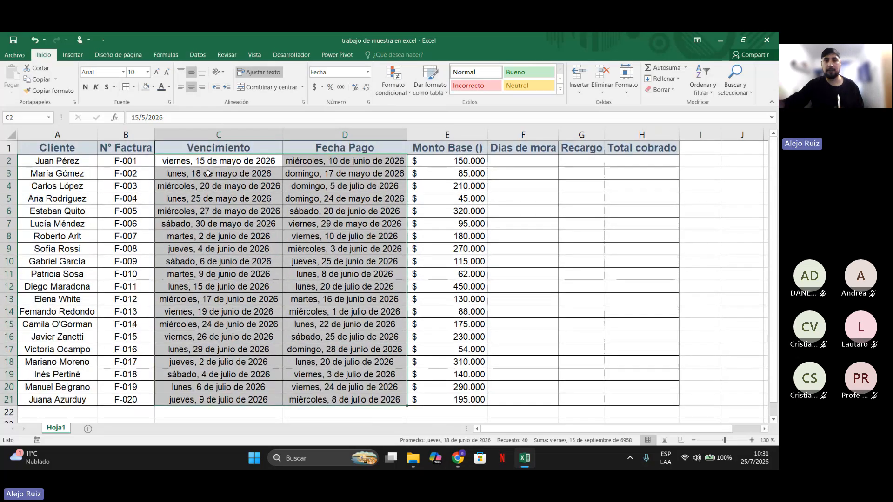
Set the dates in C2:D21 to the short date format (Fecha corta) and fit the widths of columns C and D to their contents.
{"action": "left_click", "coordinate": [368, 73]}
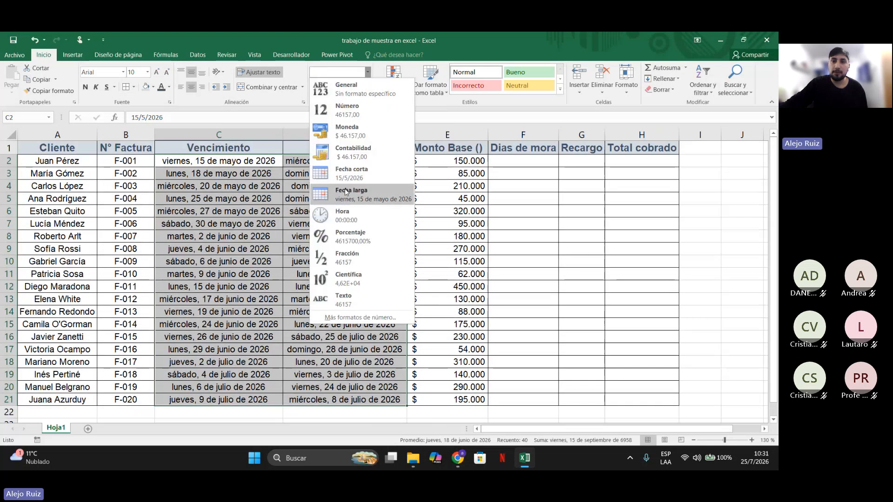
{"action": "left_click", "coordinate": [370, 165]}
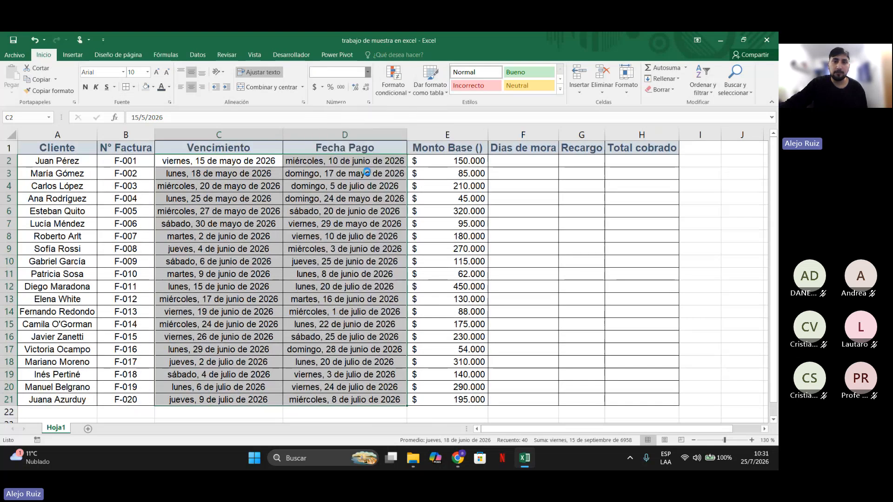
{"action": "double_click", "coordinate": [283, 134]}
{"action": "double_click", "coordinate": [347, 134]}
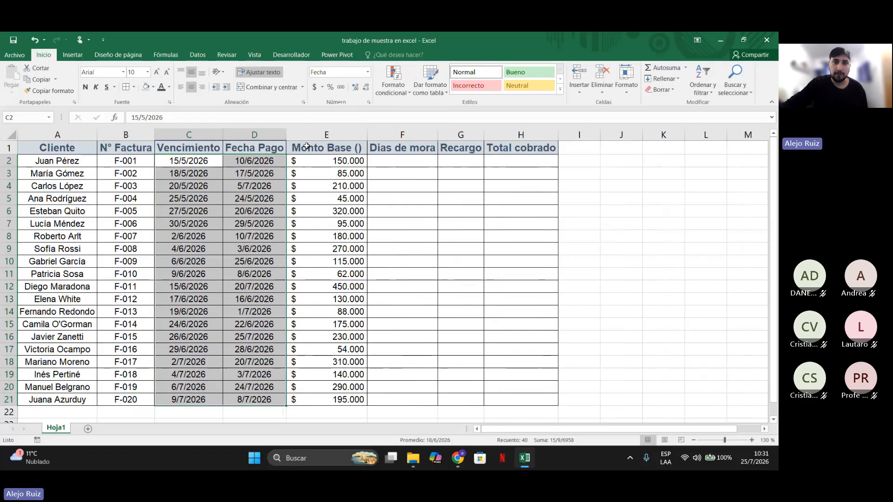
Try entering the date 10/7/26 in cell I2 and clear the cell again.
{"action": "left_click", "coordinate": [581, 160]}
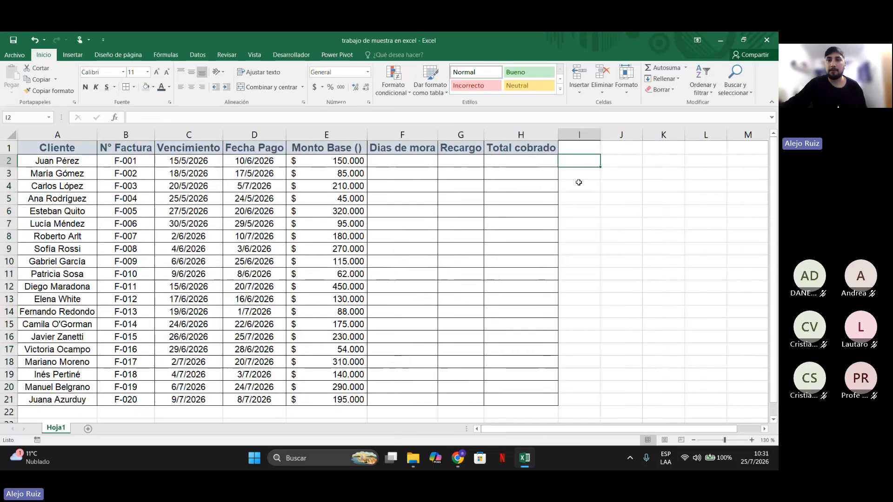
{"action": "type", "text": "1"}
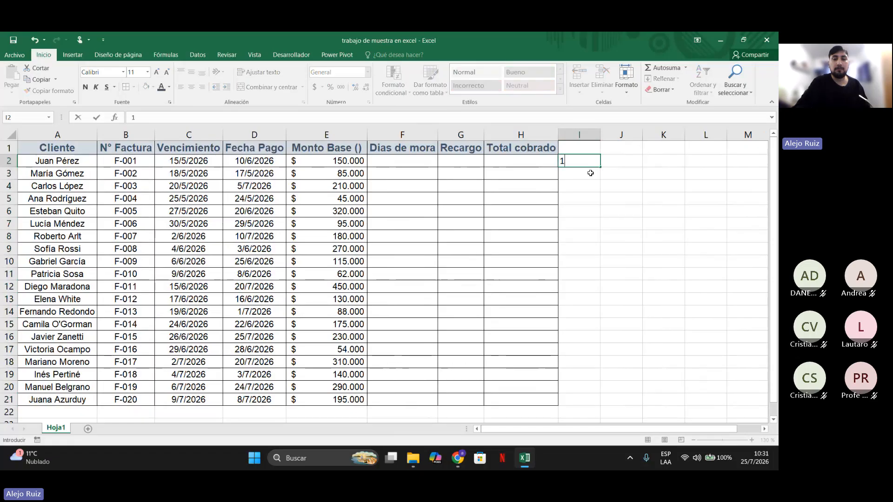
{"action": "type", "text": "0"}
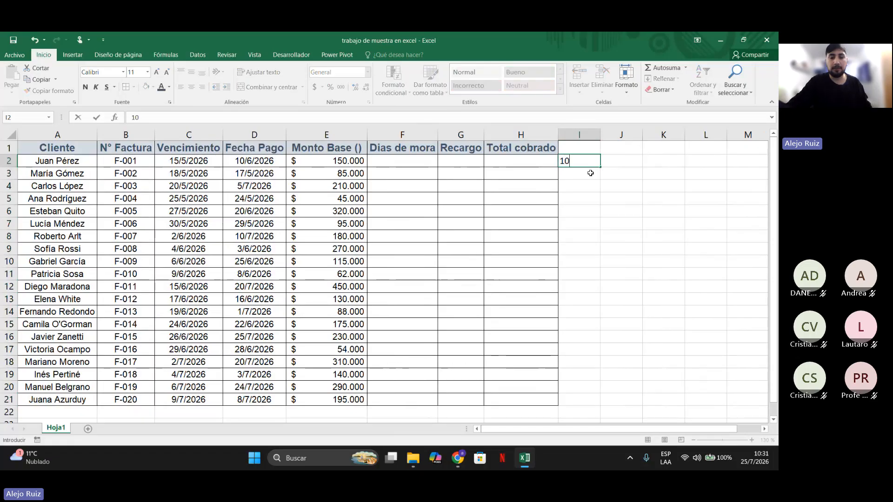
{"action": "type", "text": "/"}
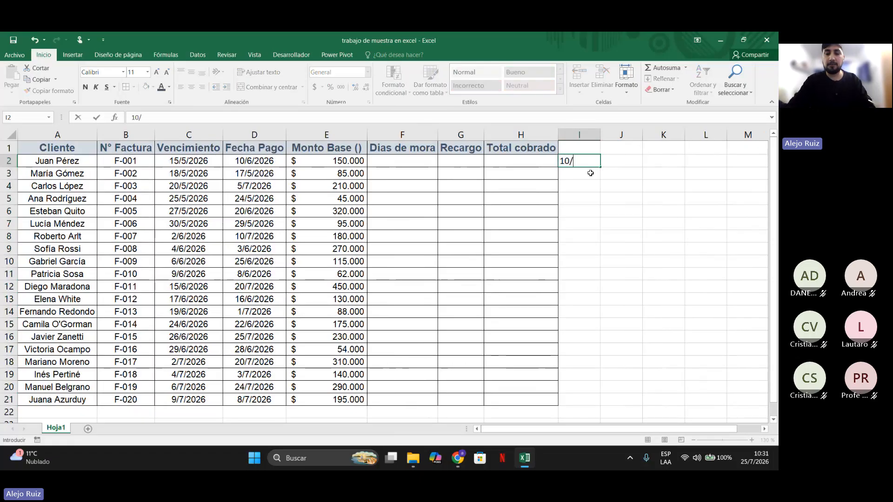
{"action": "type", "text": "7/26"}
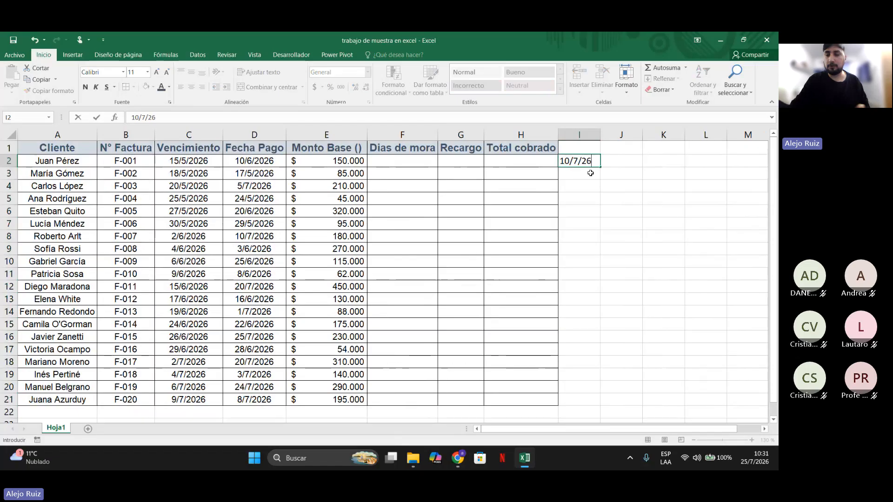
{"action": "key", "text": "Return"}
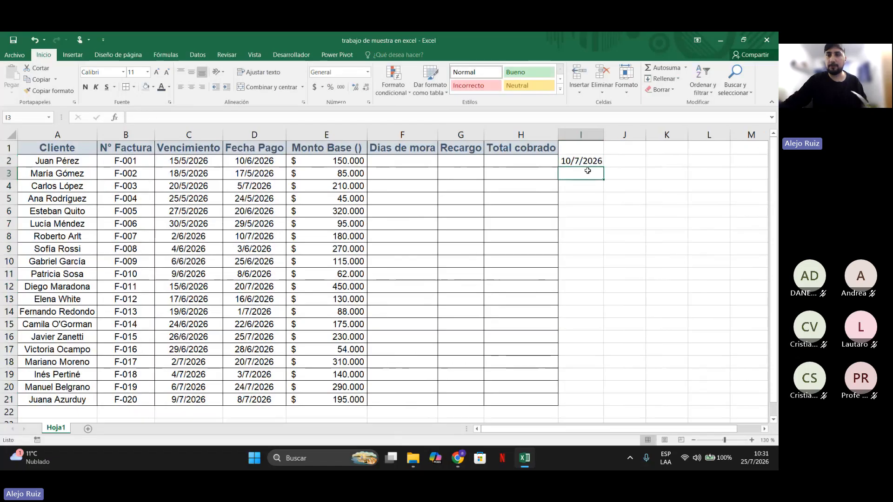
{"action": "left_click", "coordinate": [568, 161]}
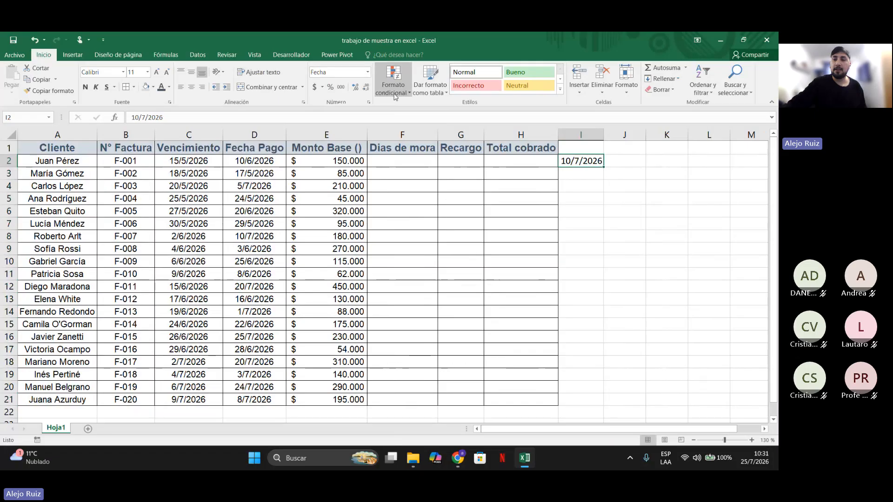
{"action": "key", "text": "Delete"}
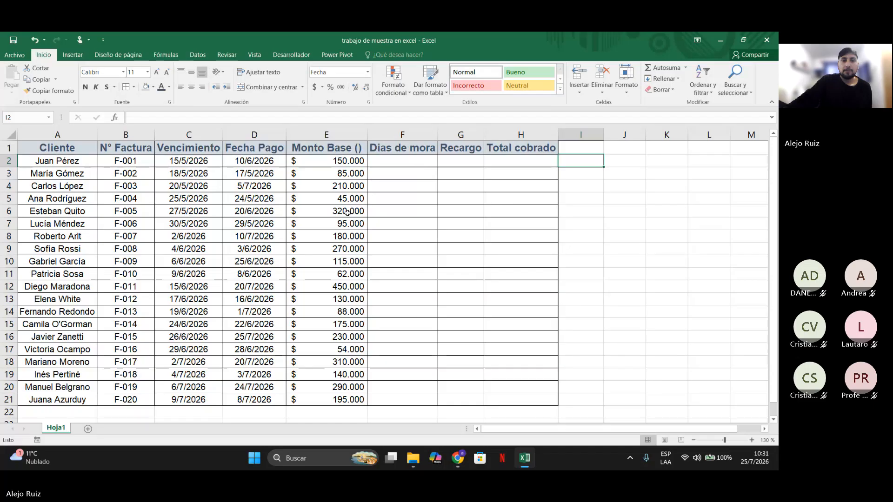
{"action": "scroll", "coordinate": [349, 219], "scroll_direction": "down", "scroll_amount": 1}
{"action": "scroll", "coordinate": [350, 224], "scroll_direction": "up", "scroll_amount": 1}
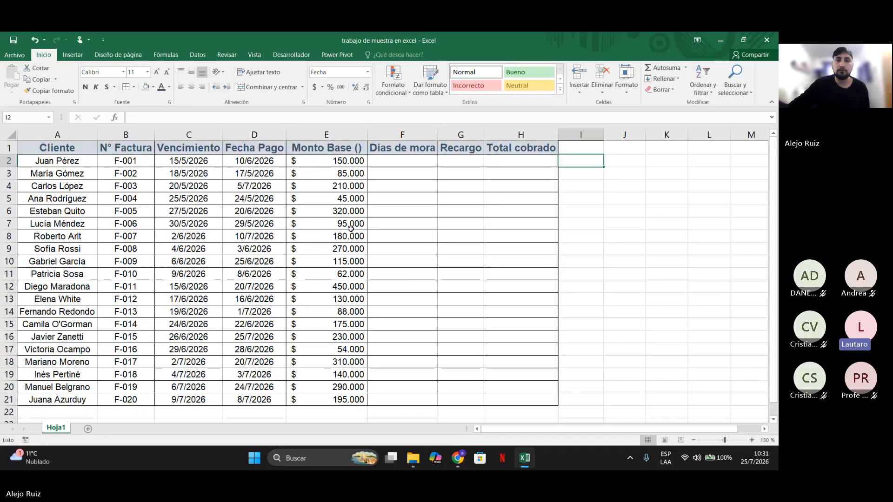
Review the due dates in C2:C21 and look up today's date in the system calendar.
{"action": "left_click", "coordinate": [172, 163]}
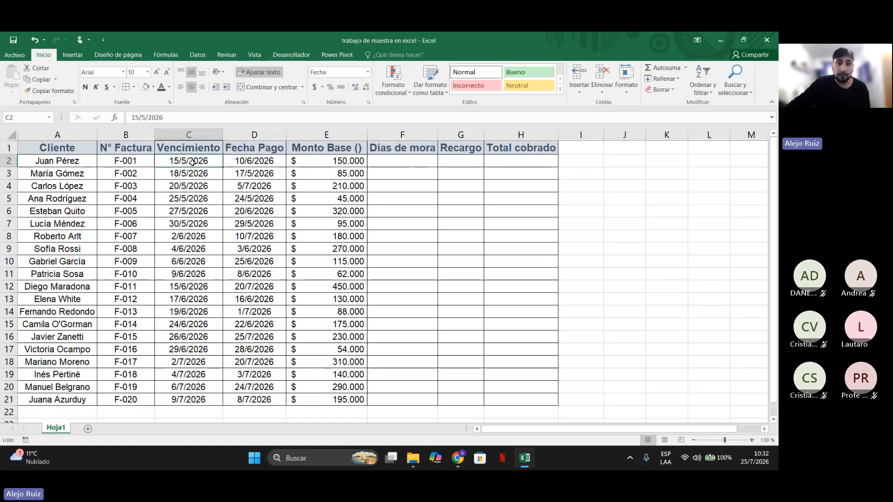
{"action": "left_click_drag", "start_coordinate": [192, 163], "coordinate": [190, 400]}
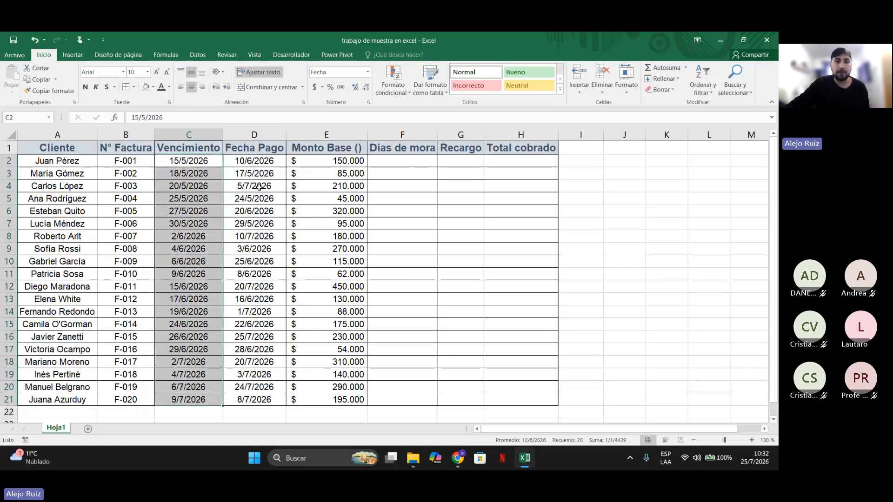
{"action": "left_click", "coordinate": [244, 161]}
{"action": "left_click_drag", "start_coordinate": [200, 160], "coordinate": [180, 401]}
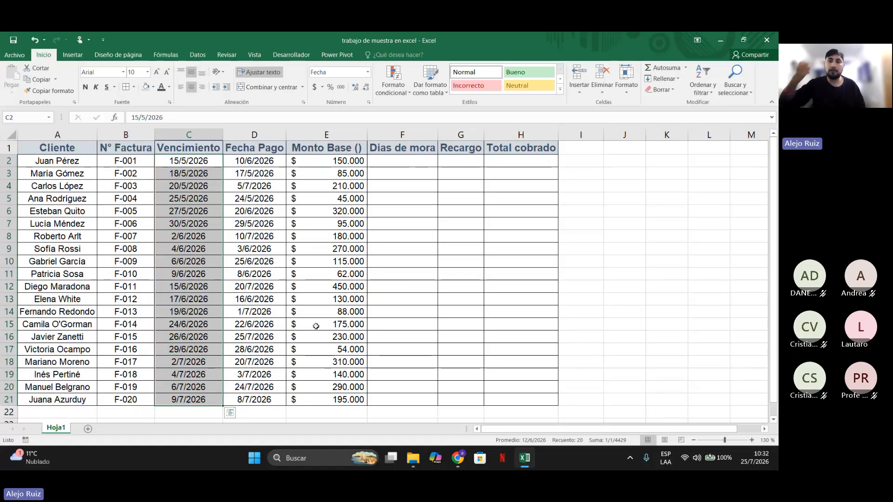
{"action": "left_click", "coordinate": [745, 462]}
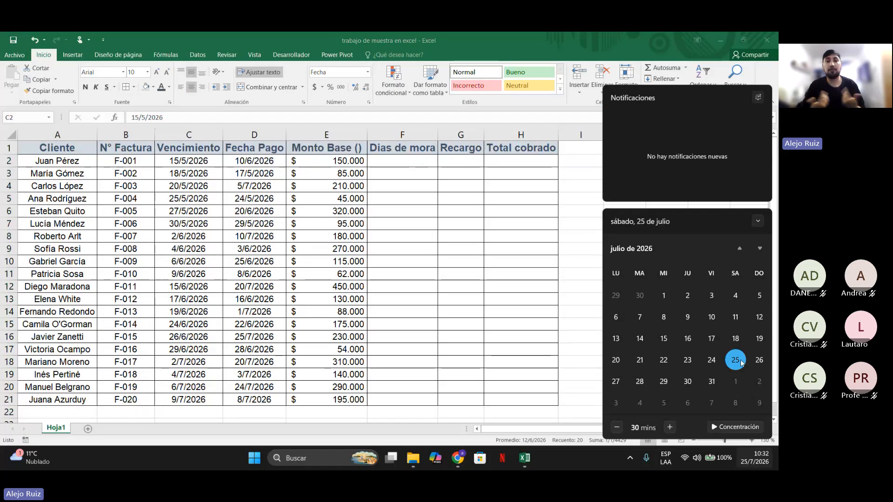
{"action": "left_click", "coordinate": [570, 160]}
Enter the date 25/7/26 in cell I2, outside the invoice table.
{"action": "left_click", "coordinate": [571, 160]}
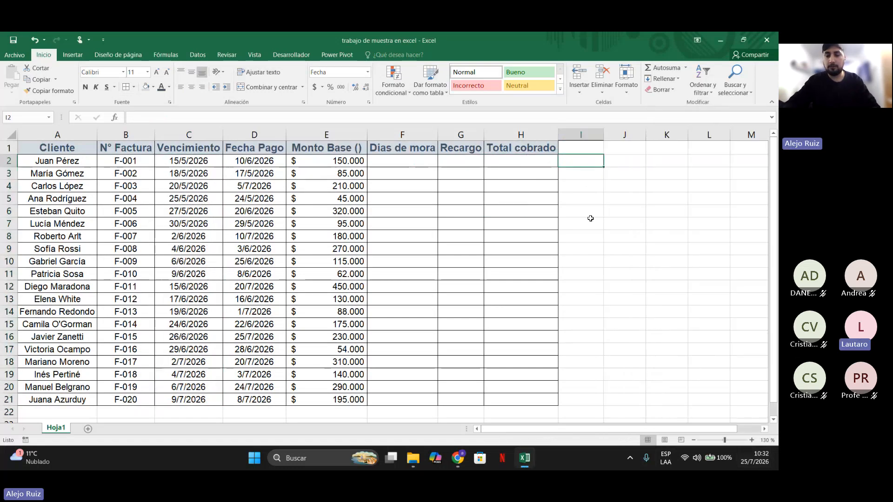
{"action": "type", "text": "25"}
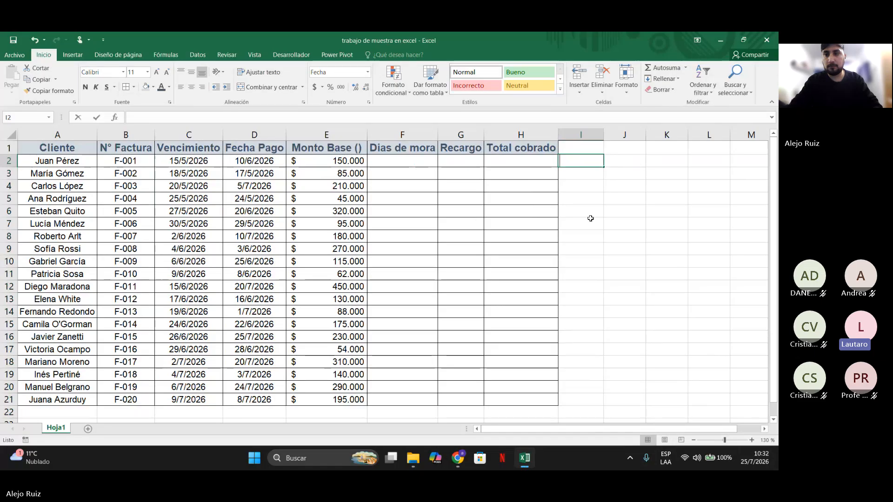
{"action": "type", "text": "/"}
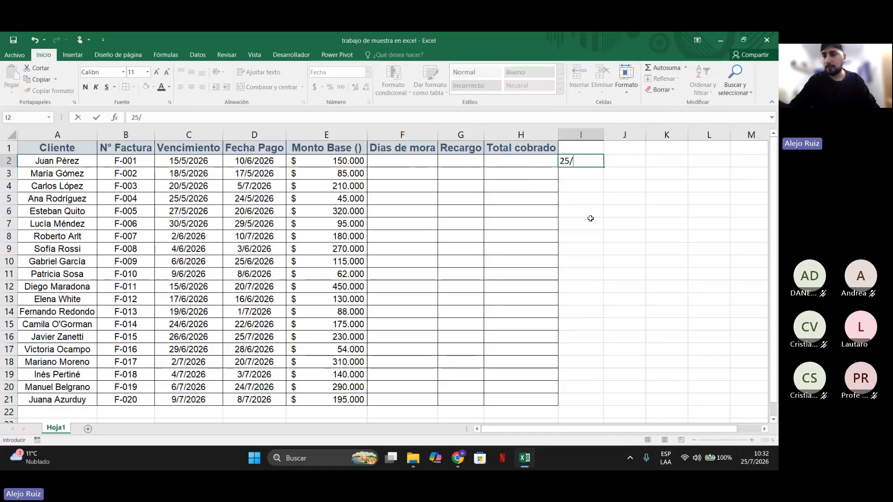
{"action": "type", "text": "7"}
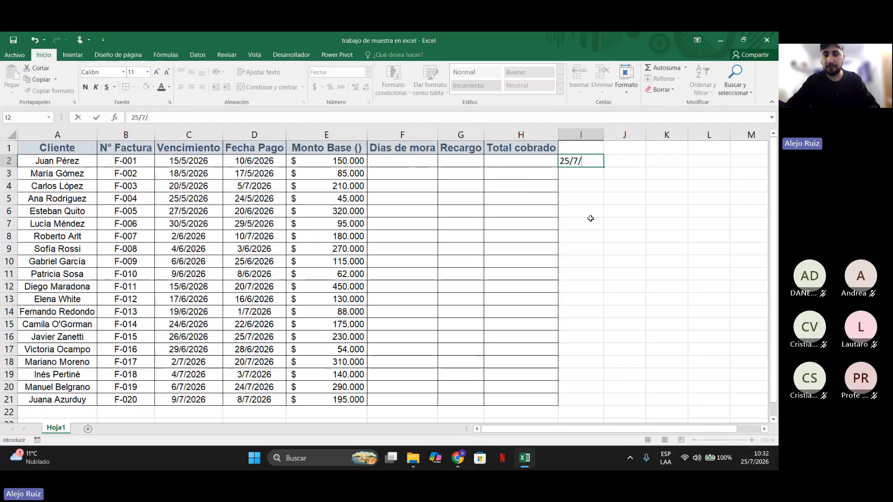
{"action": "type", "text": "/2"}
{"action": "type", "text": "026"}
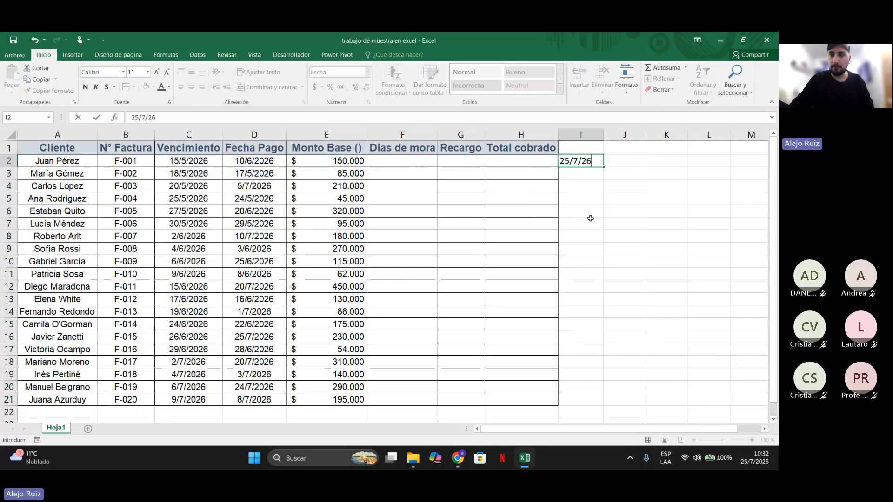
{"action": "key", "text": "Return"}
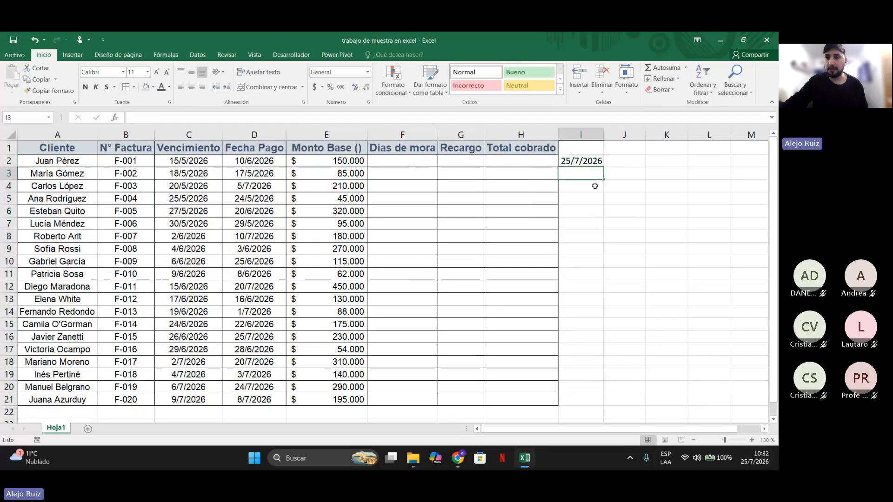
Enter the formula =SUMA(I2+7) in cell I3 to add seven days to the date in I2.
{"action": "left_click", "coordinate": [587, 160]}
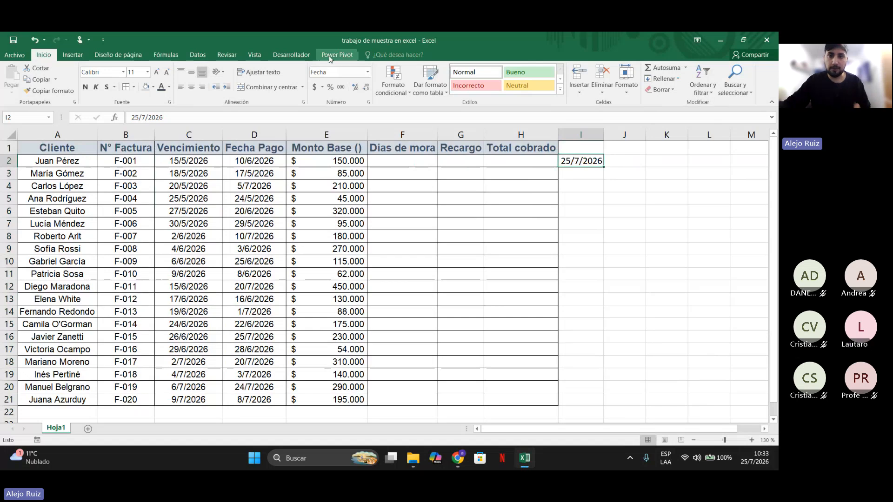
{"action": "left_click", "coordinate": [569, 171]}
{"action": "left_click", "coordinate": [571, 160]}
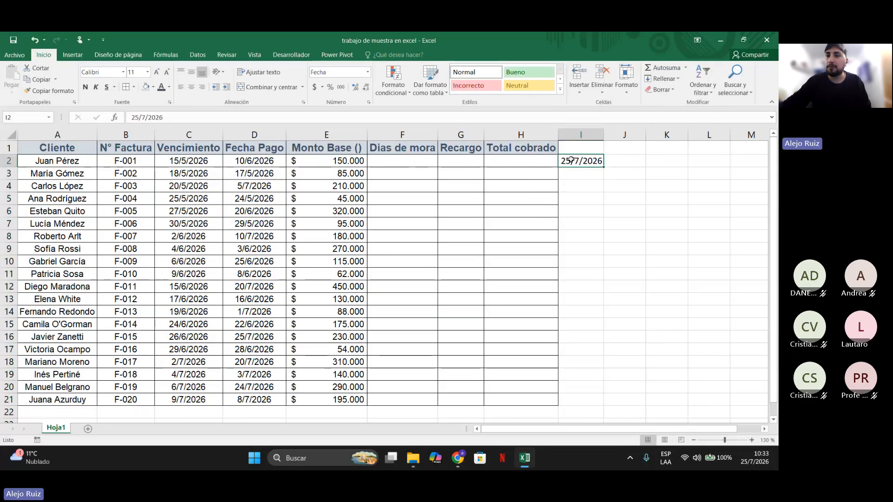
{"action": "left_click", "coordinate": [580, 172]}
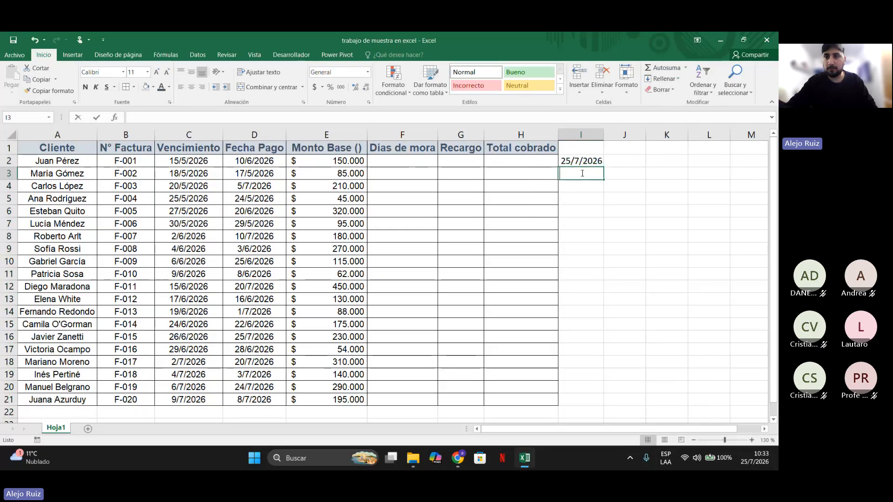
{"action": "type", "text": "="}
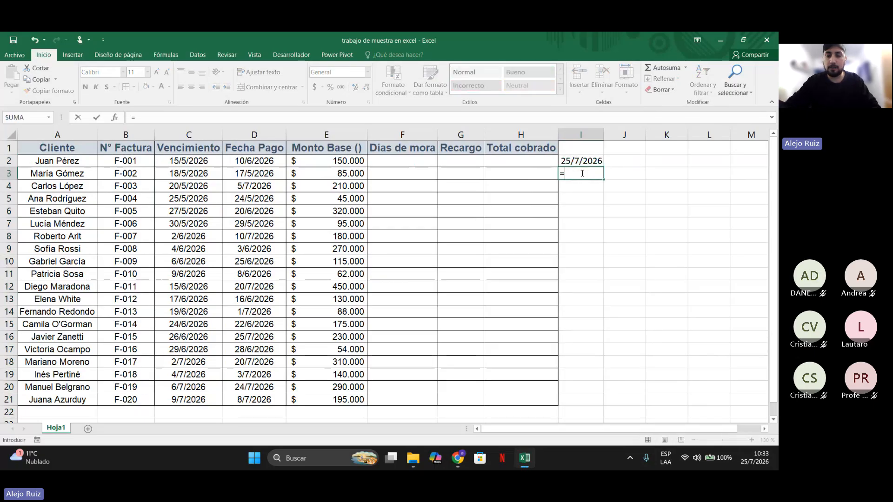
{"action": "type", "text": "suma("}
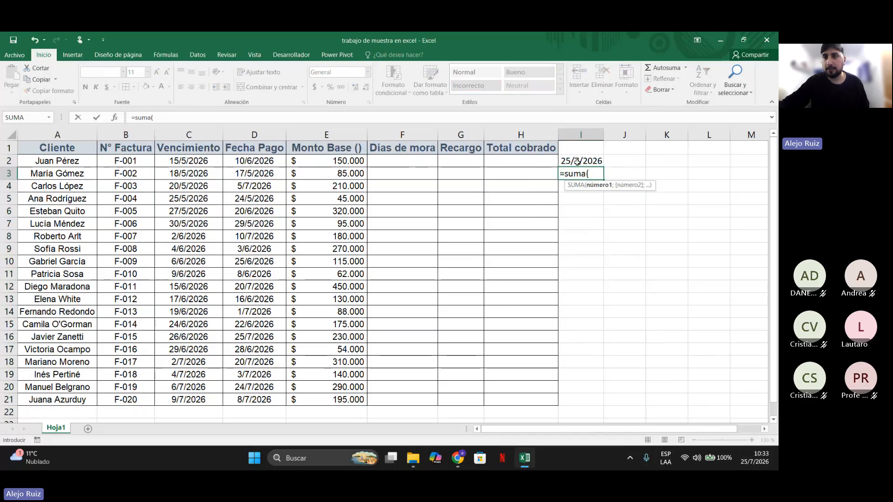
{"action": "left_click", "coordinate": [575, 161]}
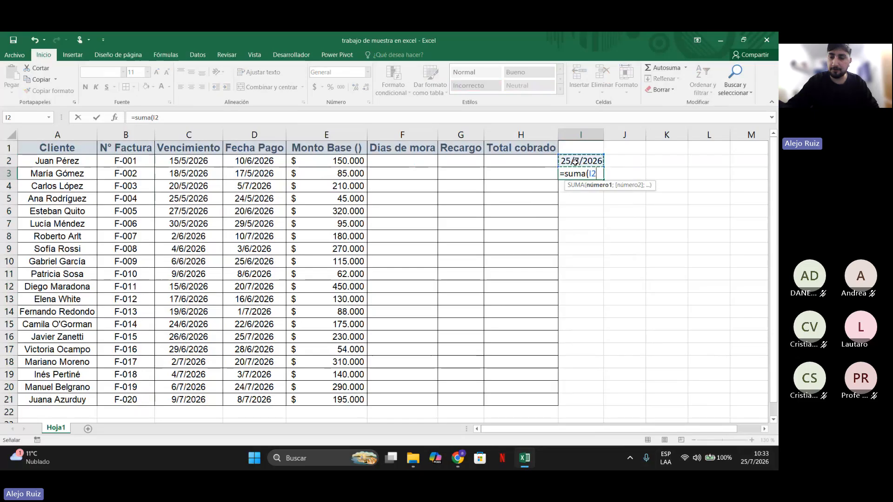
{"action": "type", "text": "+7"}
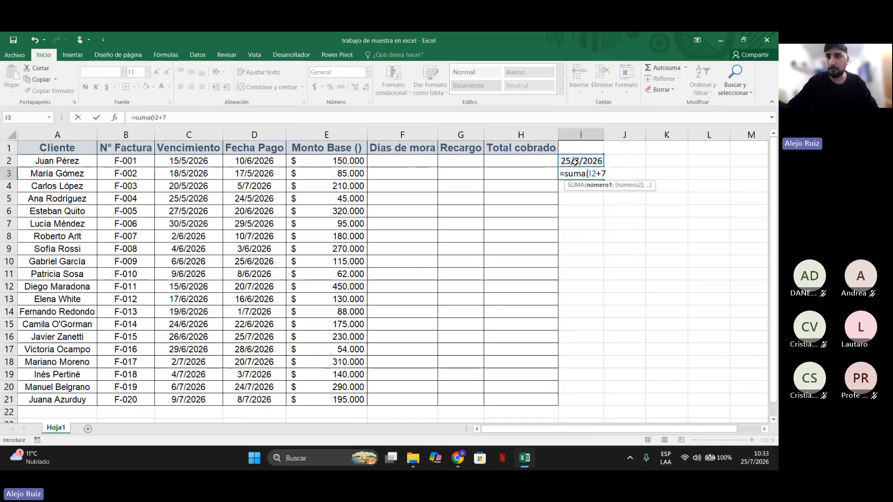
{"action": "type", "text": ")"}
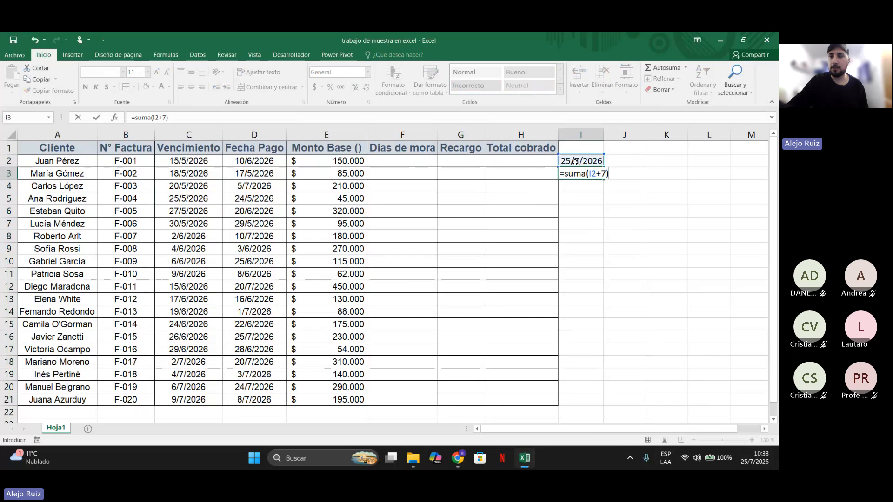
{"action": "key", "text": "Return"}
Fill the I3 formula down to I21 and widen column I so every date fits.
{"action": "left_click", "coordinate": [581, 161]}
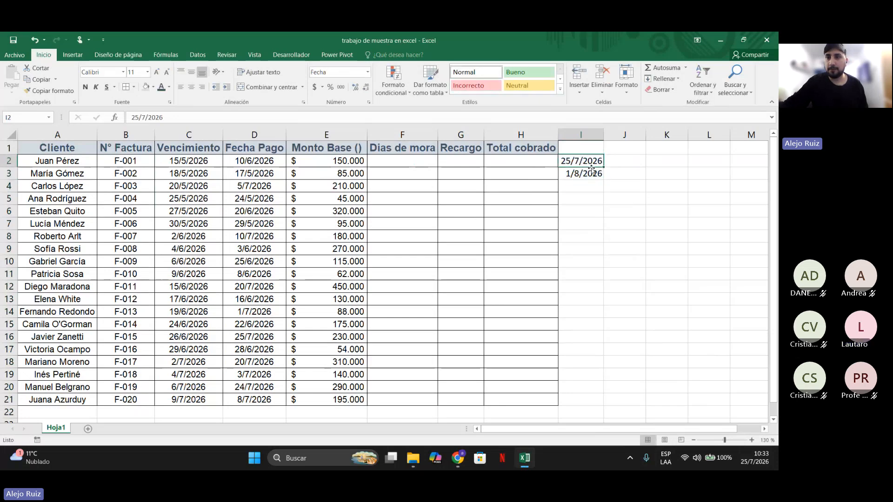
{"action": "left_click", "coordinate": [598, 174]}
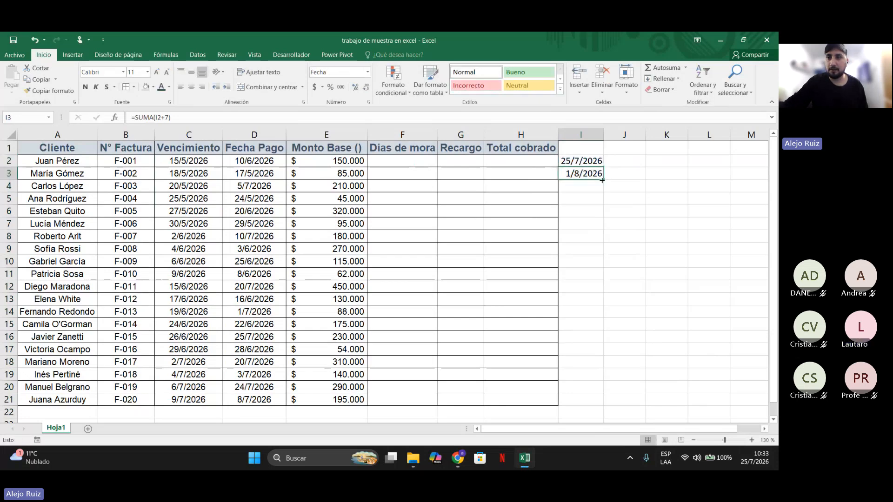
{"action": "left_click_drag", "start_coordinate": [602, 180], "coordinate": [600, 414]}
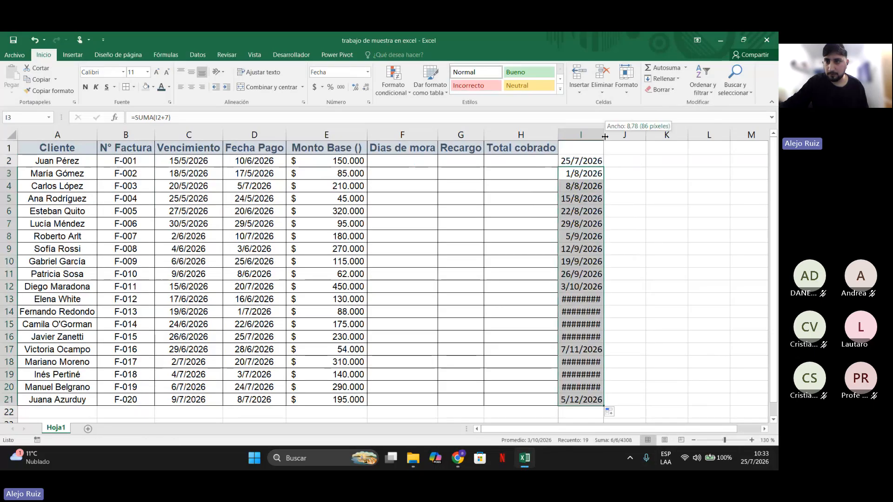
{"action": "left_click_drag", "start_coordinate": [604, 138], "coordinate": [608, 139]}
{"action": "left_click", "coordinate": [644, 262]}
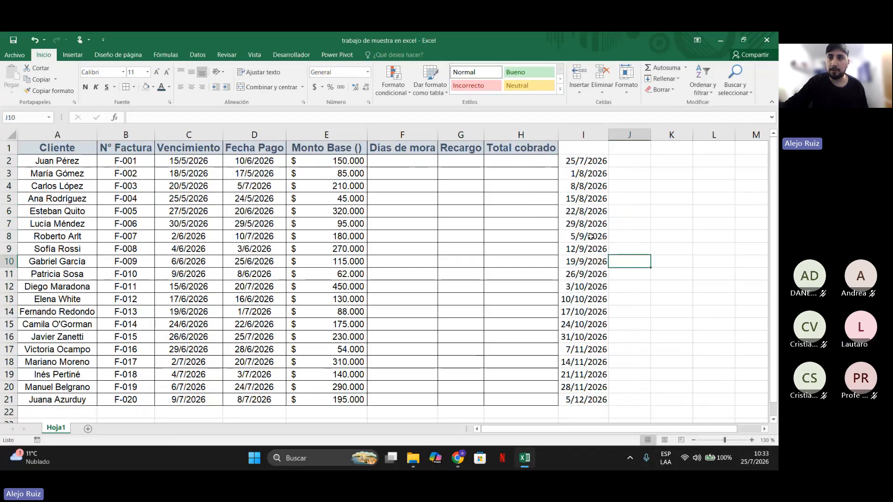
Clear the date formulas from cells I3:I21, keeping the starting date in I2.
{"action": "left_click", "coordinate": [576, 174]}
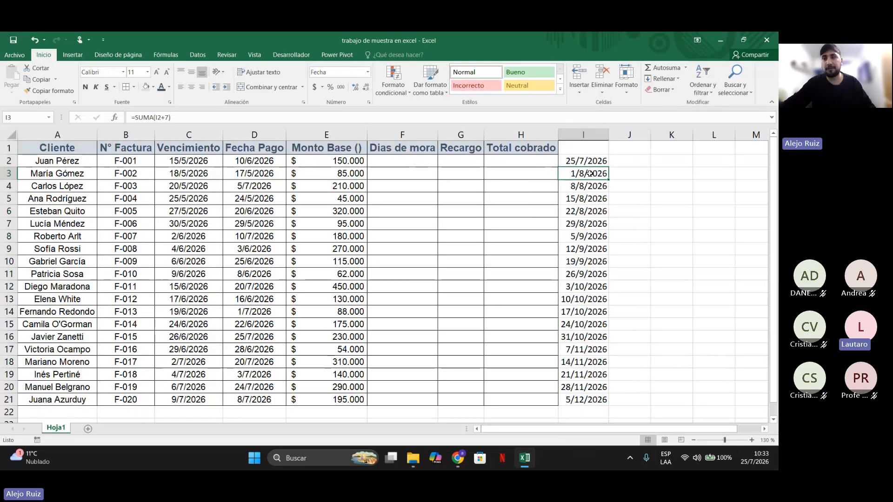
{"action": "left_click_drag", "start_coordinate": [589, 191], "coordinate": [607, 387]}
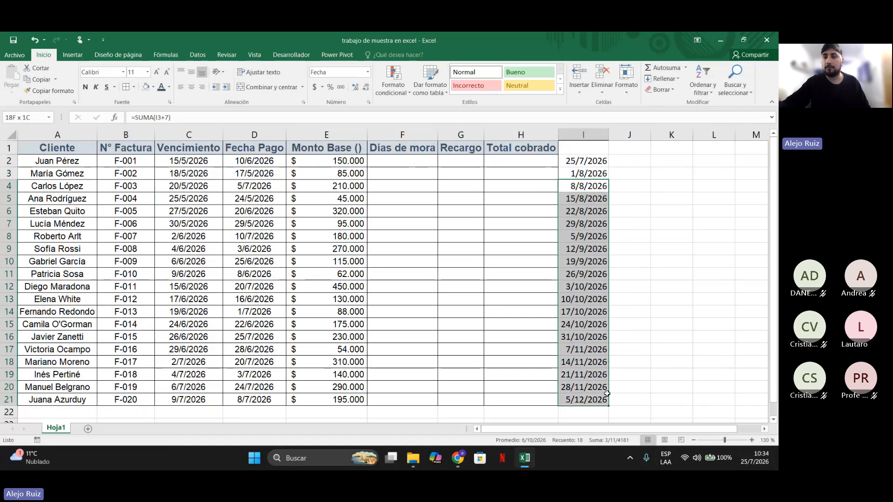
{"action": "key", "text": "Delete"}
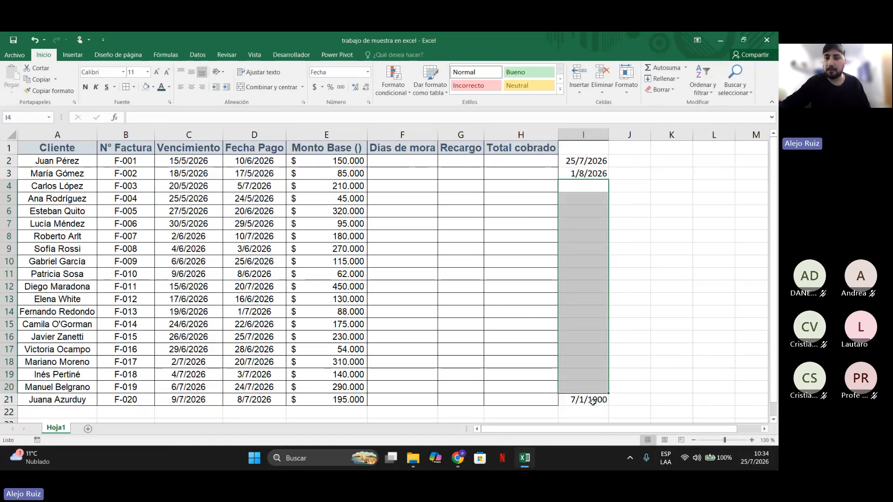
{"action": "left_click", "coordinate": [593, 401]}
{"action": "key", "text": "Delete"}
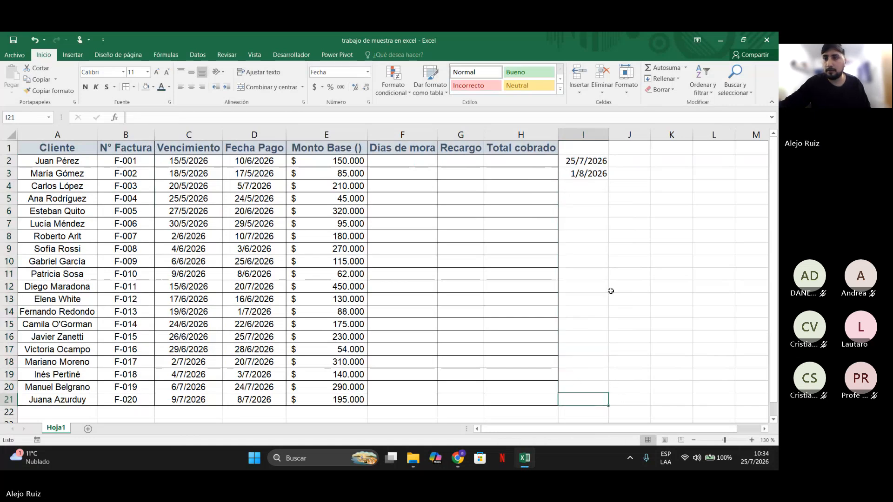
{"action": "left_click", "coordinate": [583, 175]}
{"action": "key", "text": "Delete"}
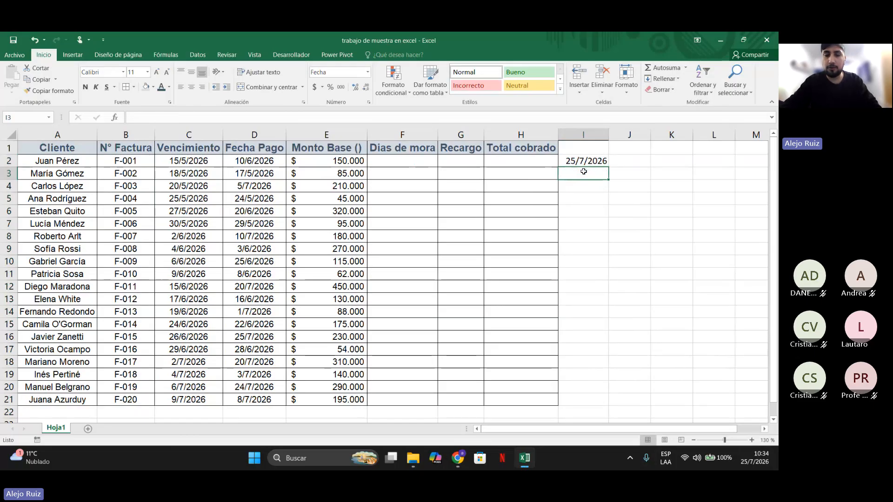
Enter the date 1/8/2026 in cell I3 and extend the weekly series from I2:I3 down to I21.
{"action": "type", "text": "1/"}
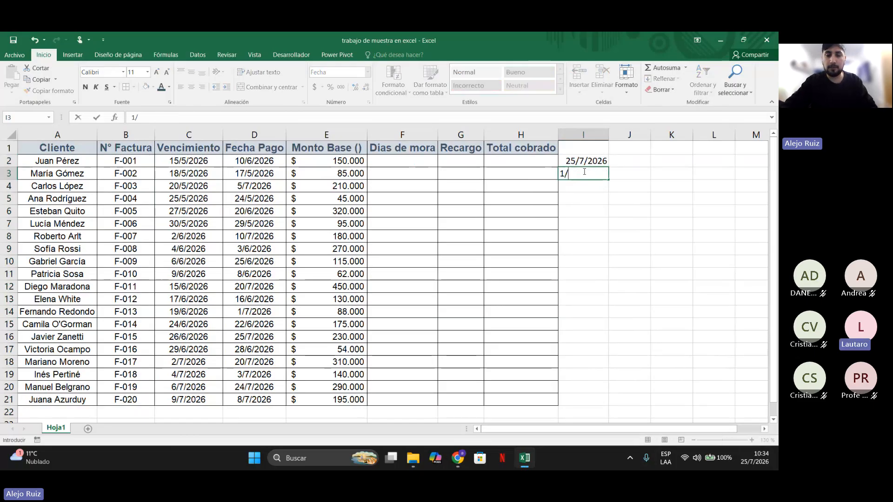
{"action": "type", "text": "8/"}
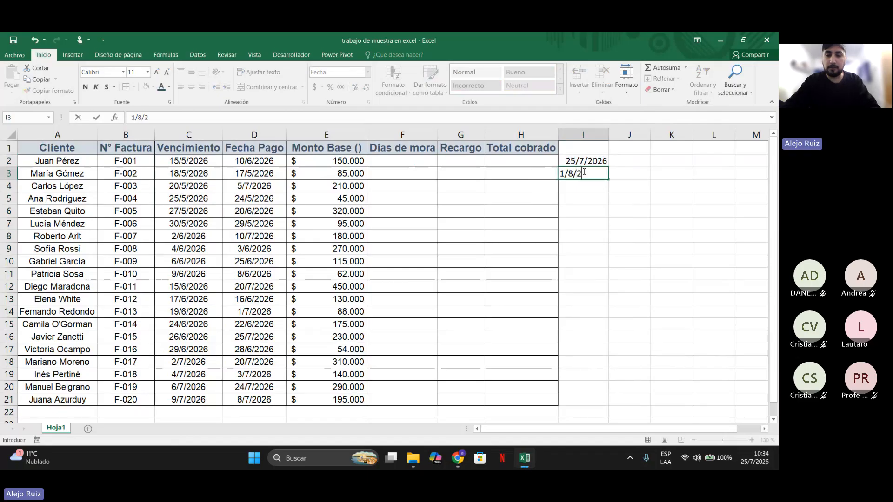
{"action": "type", "text": "26"}
{"action": "key", "text": "Return"}
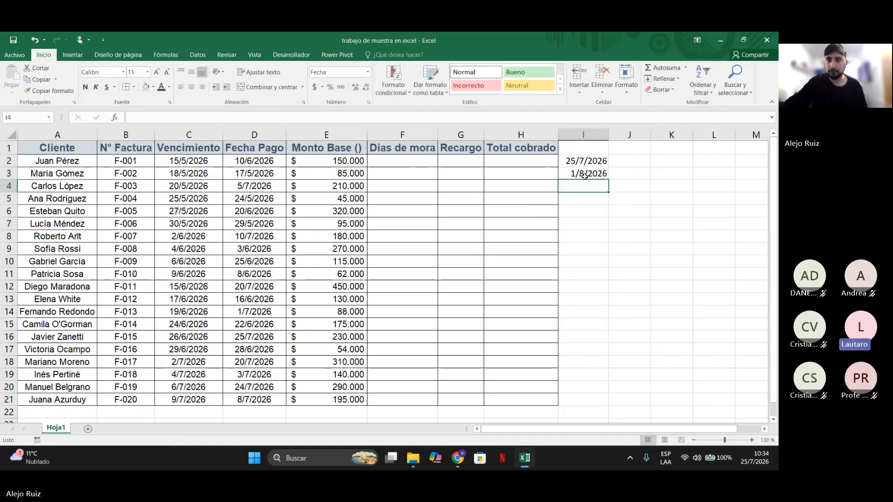
{"action": "left_click_drag", "start_coordinate": [587, 161], "coordinate": [595, 175]}
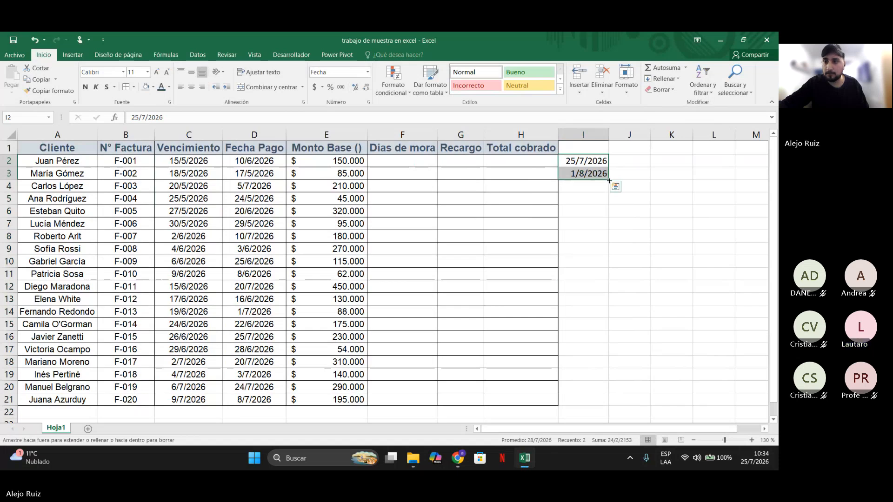
{"action": "left_click_drag", "start_coordinate": [609, 180], "coordinate": [609, 403]}
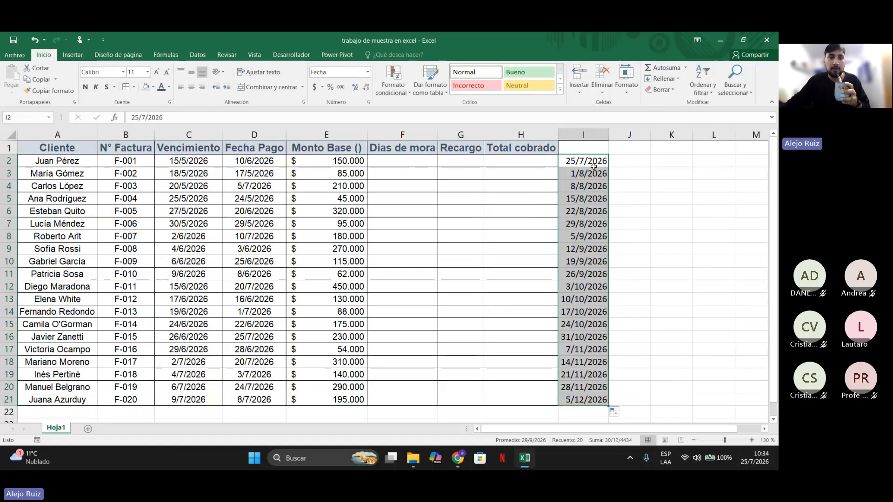
Clear all the test dates from cells I2:I21.
{"action": "left_click_drag", "start_coordinate": [189, 161], "coordinate": [179, 395]}
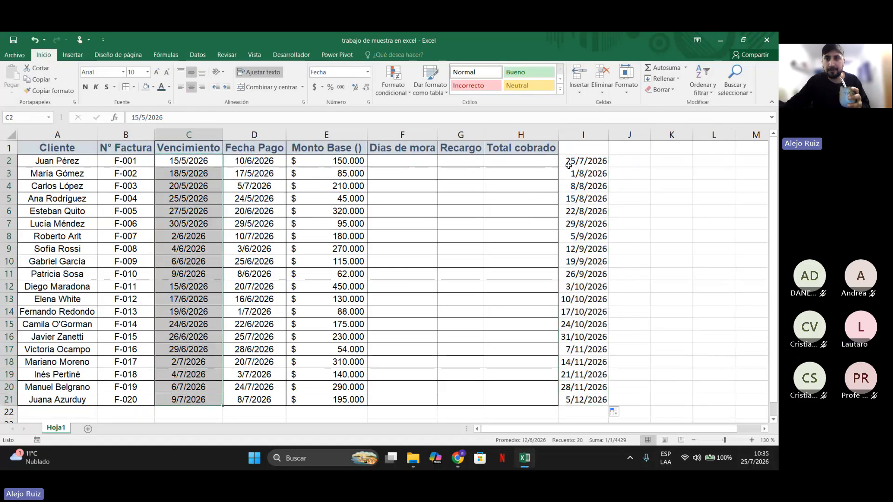
{"action": "left_click_drag", "start_coordinate": [568, 165], "coordinate": [588, 394]}
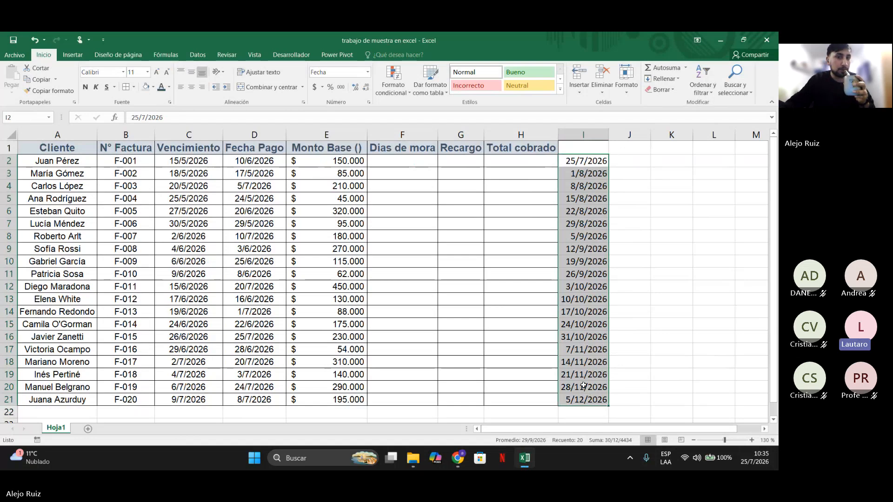
{"action": "key", "text": "Delete"}
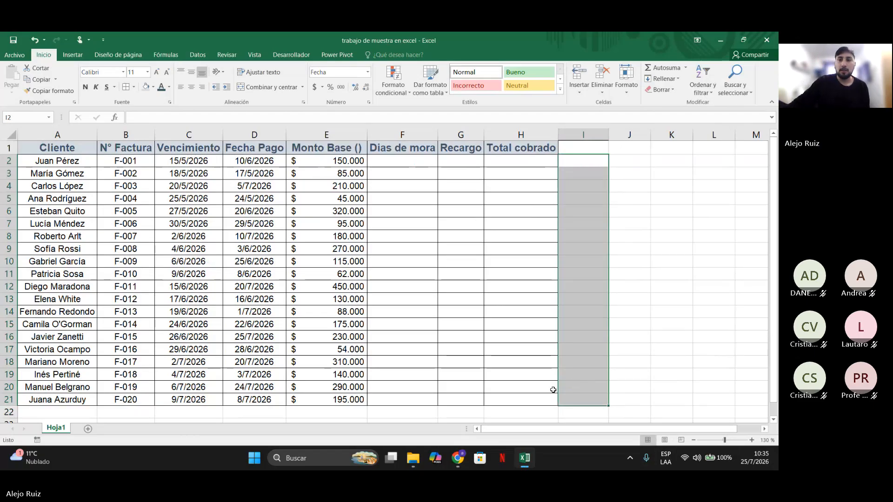
Sort the whole invoice table A1:H21 from A to Z by the Cliente column.
{"action": "left_click", "coordinate": [376, 158]}
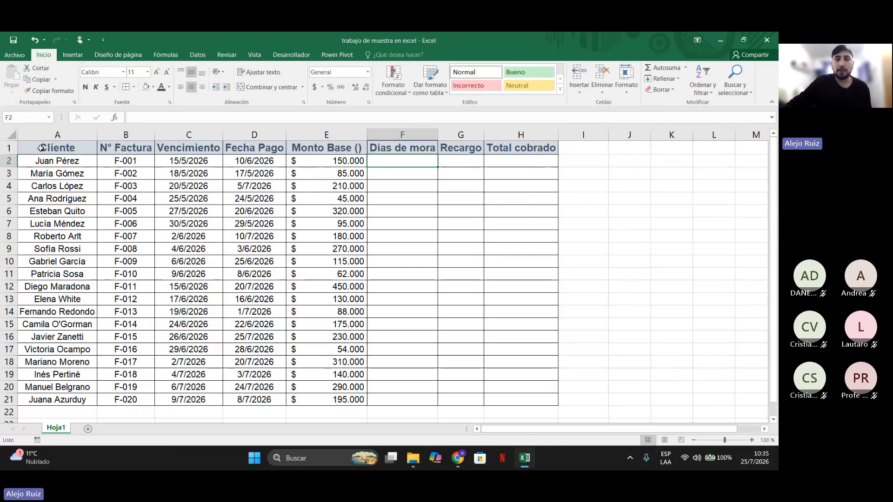
{"action": "left_click_drag", "start_coordinate": [41, 148], "coordinate": [326, 401]}
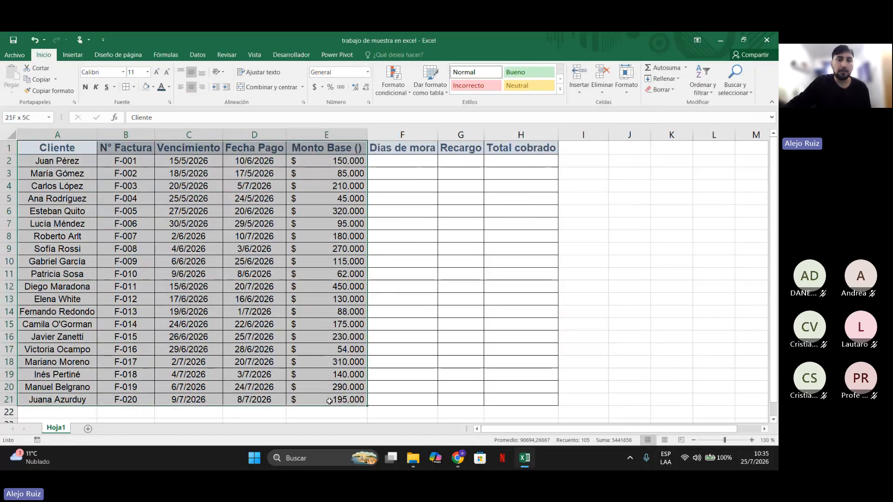
{"action": "left_click_drag", "start_coordinate": [46, 148], "coordinate": [521, 405]}
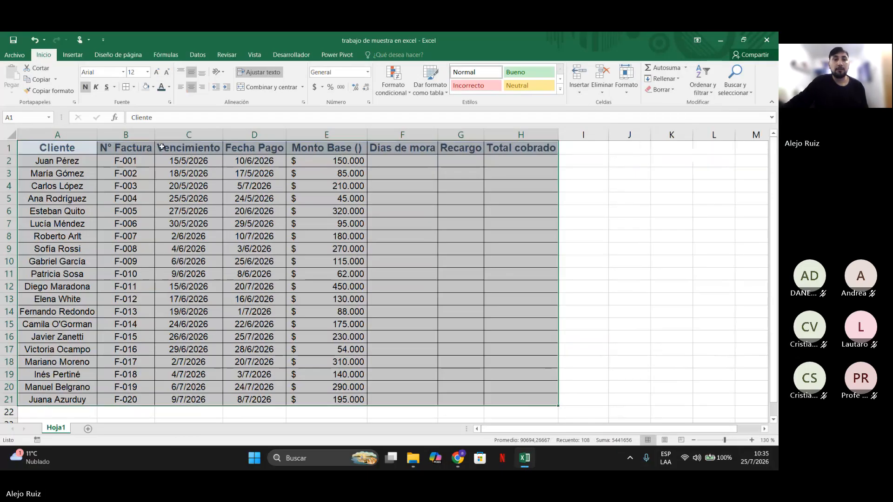
{"action": "left_click", "coordinate": [57, 149]}
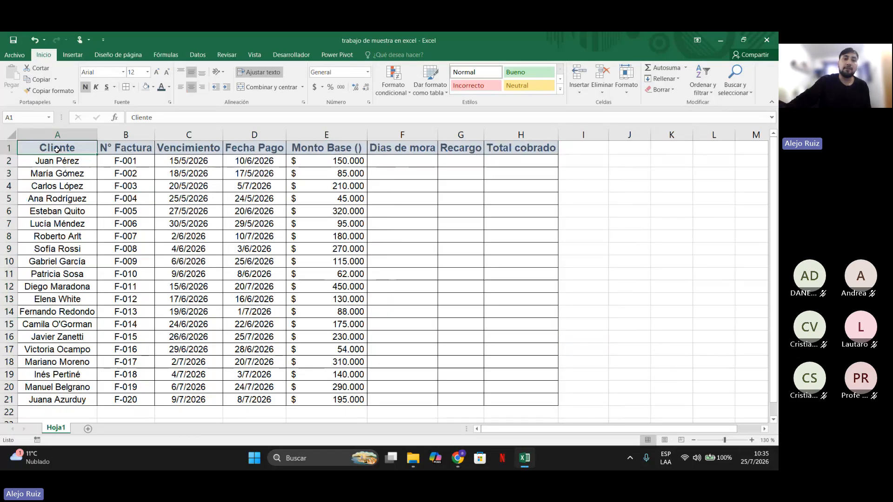
{"action": "left_click_drag", "start_coordinate": [57, 149], "coordinate": [506, 402]}
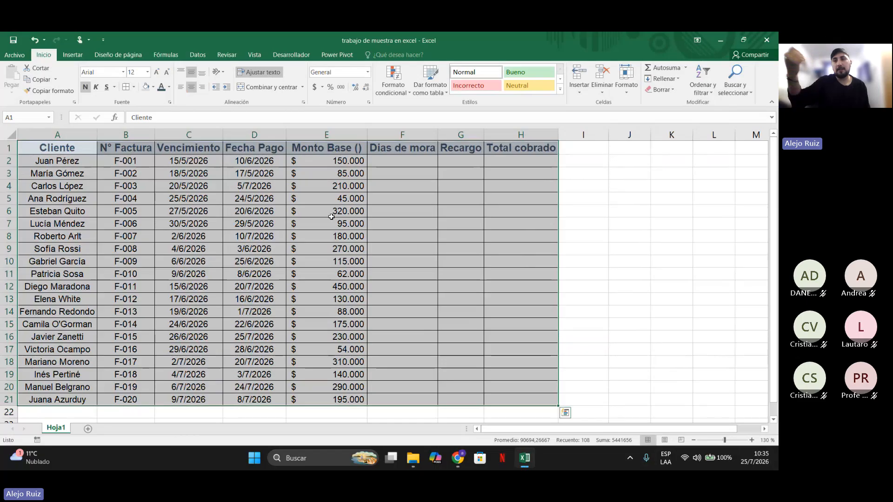
{"action": "left_click", "coordinate": [709, 90]}
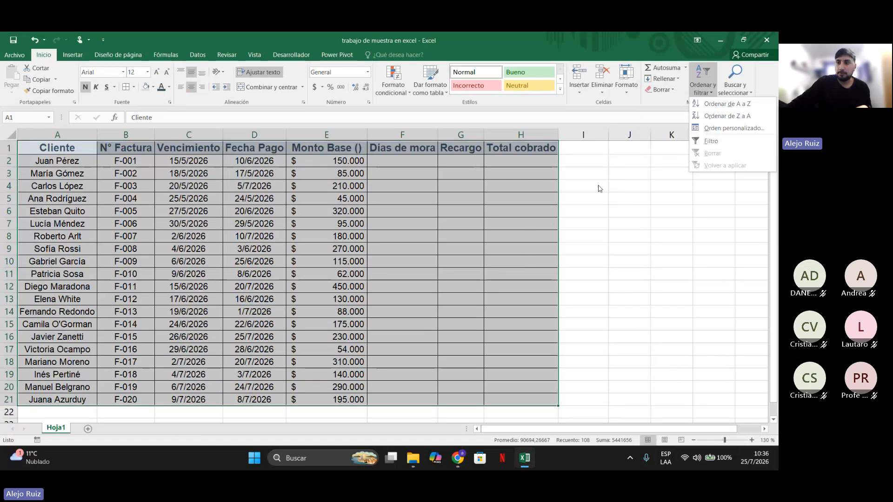
{"action": "left_click", "coordinate": [725, 105]}
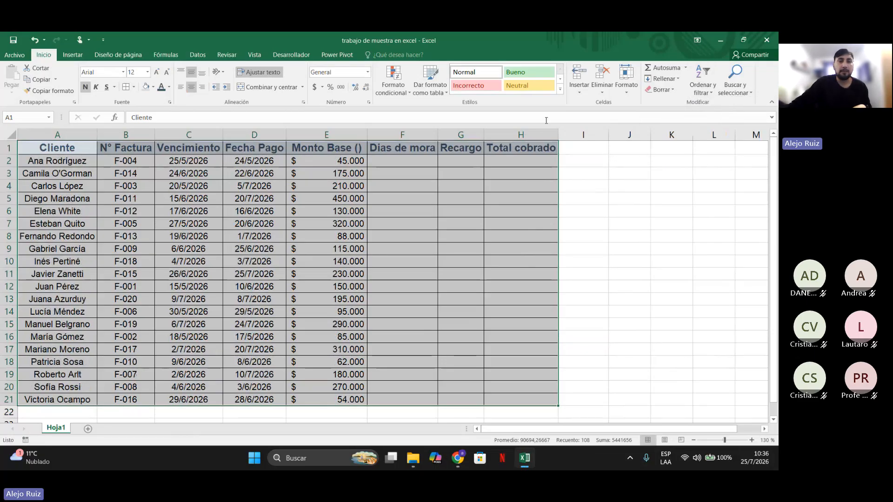
Compare the sort options offered with the active cell at the Cliente header and at the Monto Base header.
{"action": "left_click", "coordinate": [44, 148]}
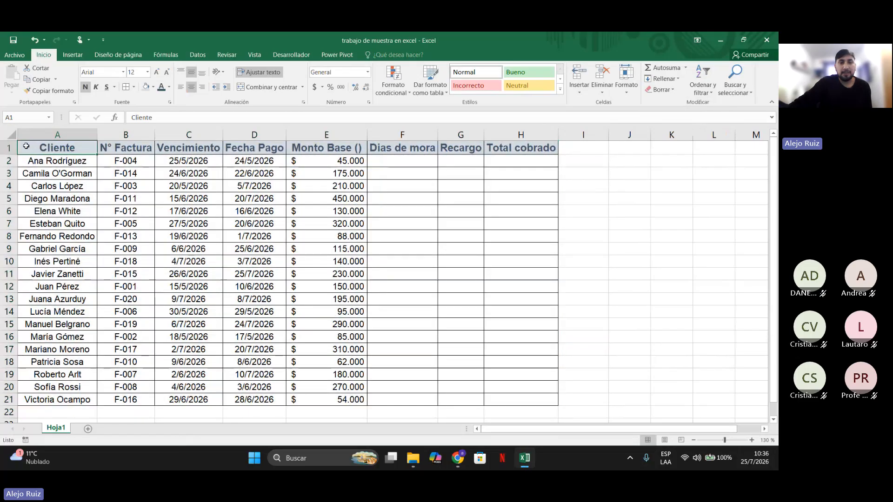
{"action": "left_click_drag", "start_coordinate": [22, 147], "coordinate": [520, 403]}
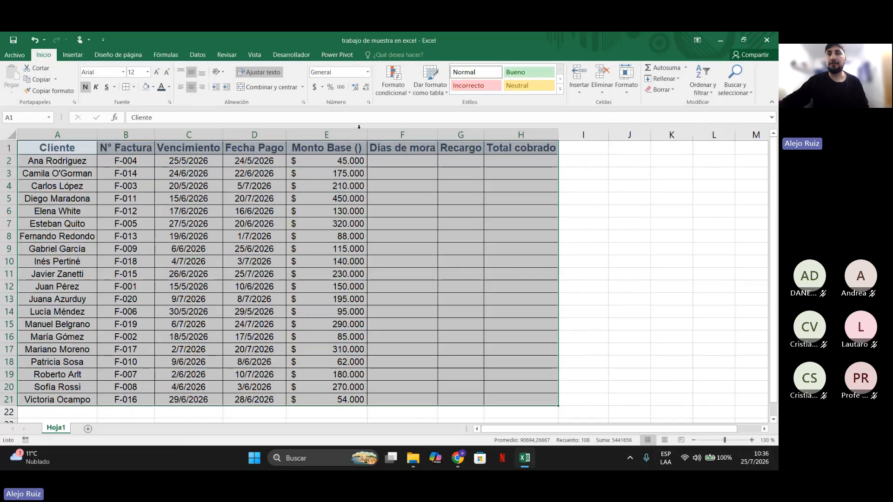
{"action": "left_click", "coordinate": [703, 86]}
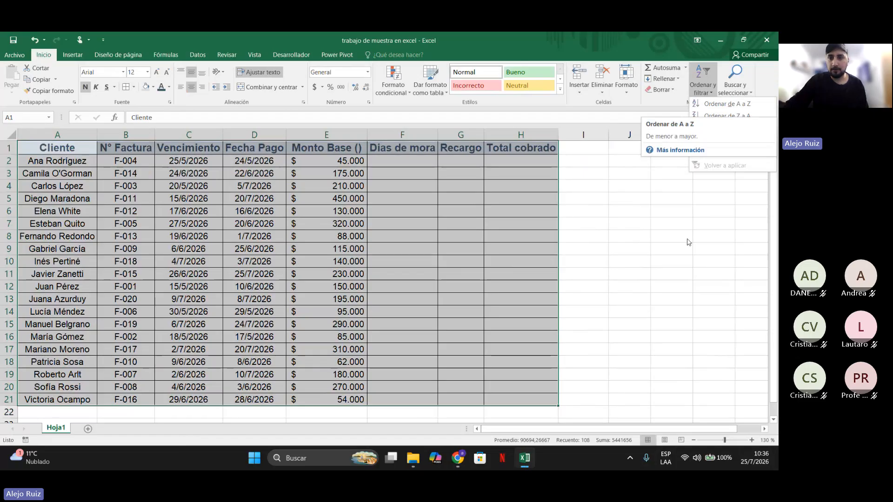
{"action": "key", "text": "Escape"}
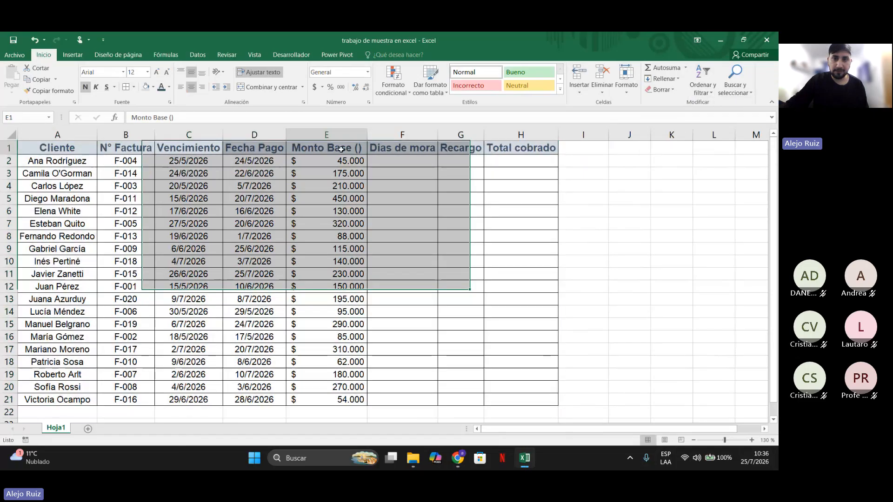
{"action": "left_click", "coordinate": [341, 149]}
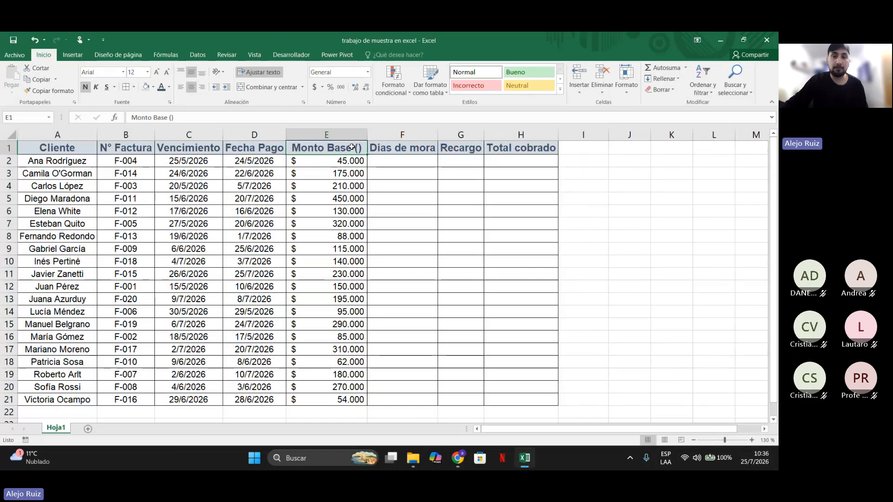
{"action": "left_click_drag", "start_coordinate": [352, 147], "coordinate": [41, 400]}
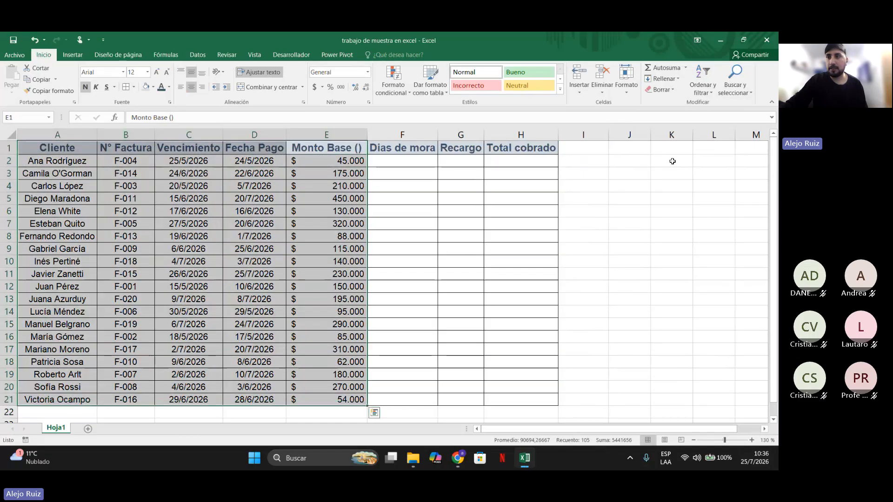
{"action": "left_click", "coordinate": [707, 93]}
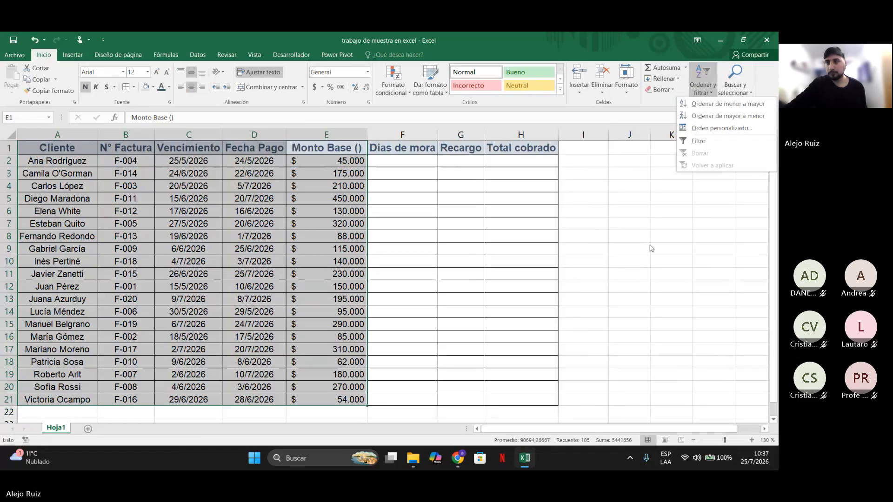
{"action": "left_click", "coordinate": [682, 251]}
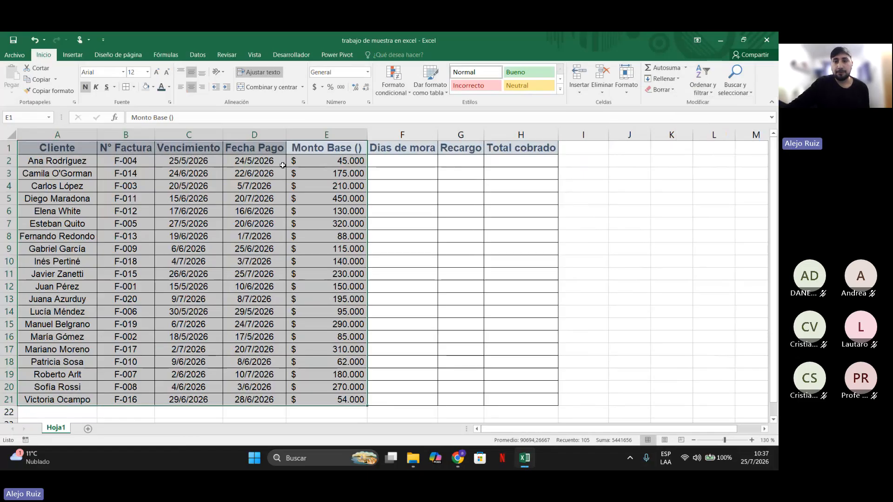
{"action": "left_click", "coordinate": [672, 223]}
Open a custom sort for the whole table A1:H21 and examine the columns available to sort by.
{"action": "left_click_drag", "start_coordinate": [56, 147], "coordinate": [505, 396]}
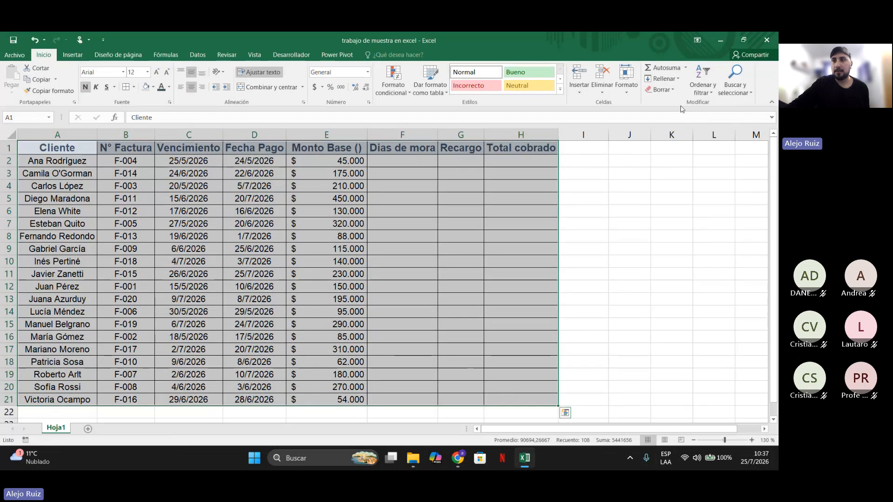
{"action": "left_click", "coordinate": [702, 81]}
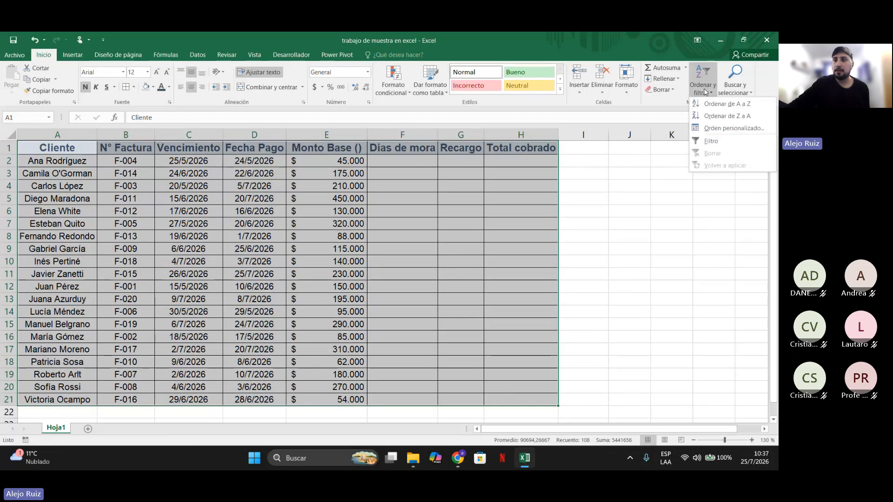
{"action": "left_click", "coordinate": [735, 128]}
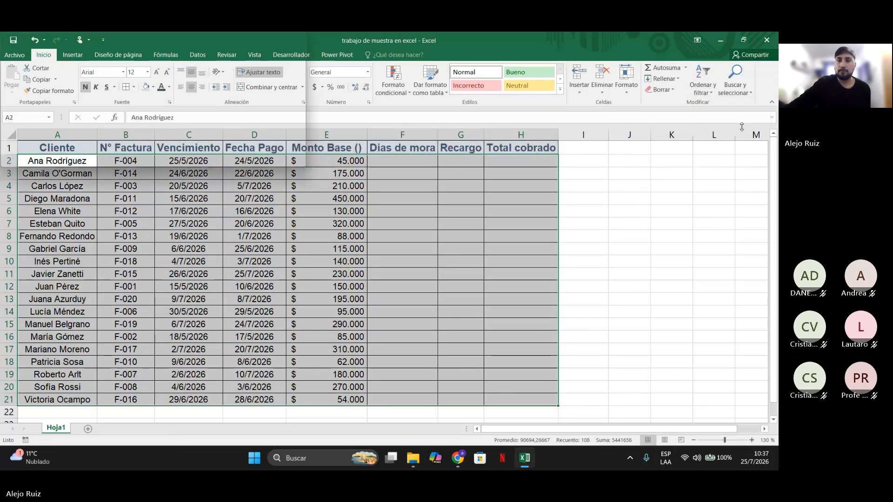
{"action": "left_click_drag", "start_coordinate": [283, 150], "coordinate": [373, 140]}
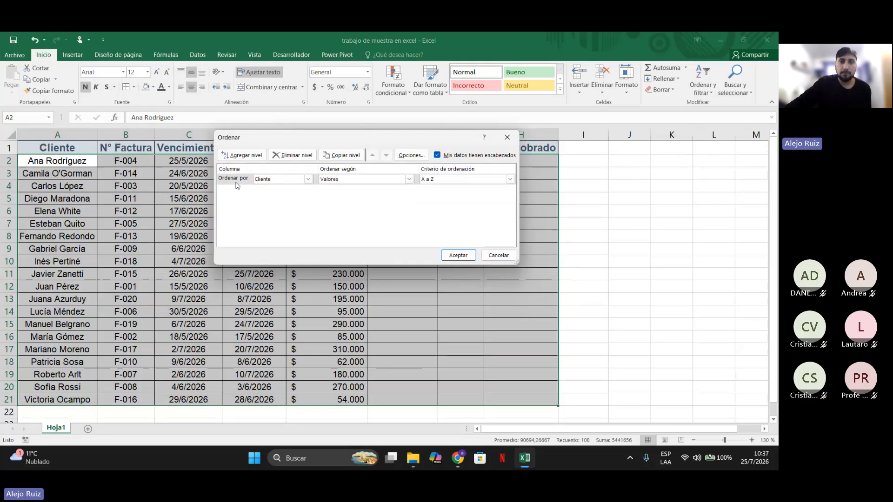
{"action": "left_click", "coordinate": [309, 180]}
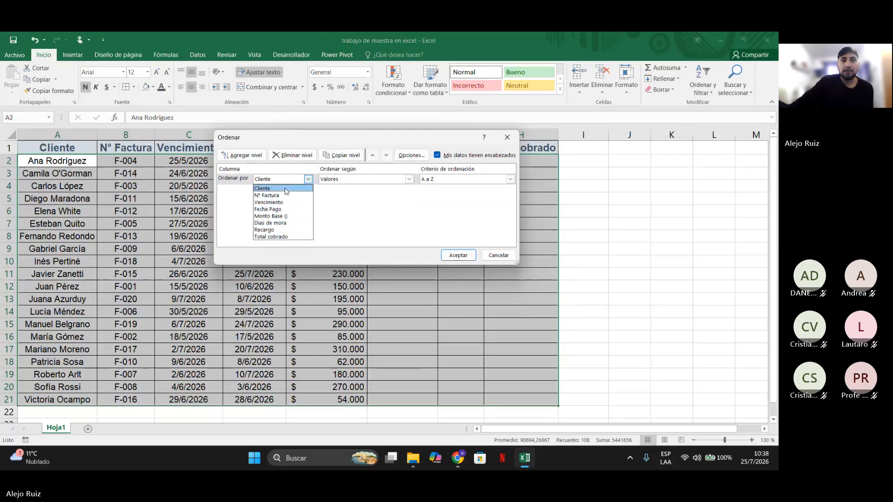
{"action": "left_click", "coordinate": [310, 181]}
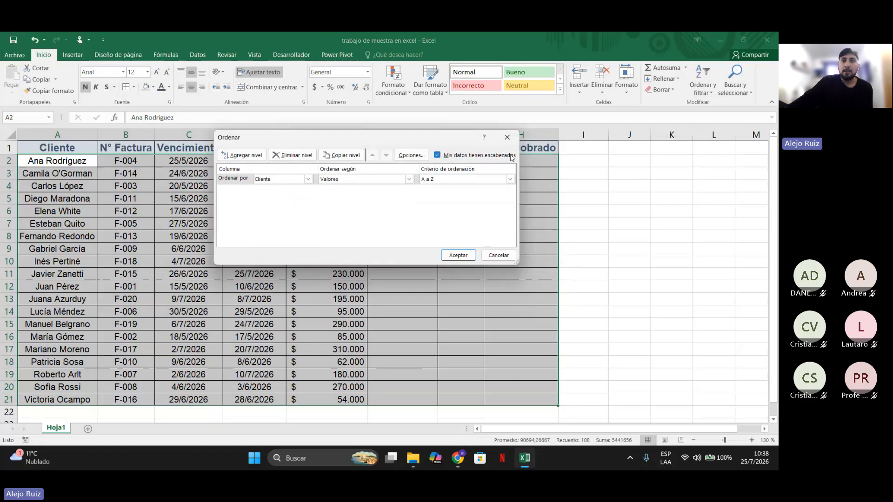
Compare the sort-by column names with the option that the data has headers switched off and on.
{"action": "left_click", "coordinate": [450, 157]}
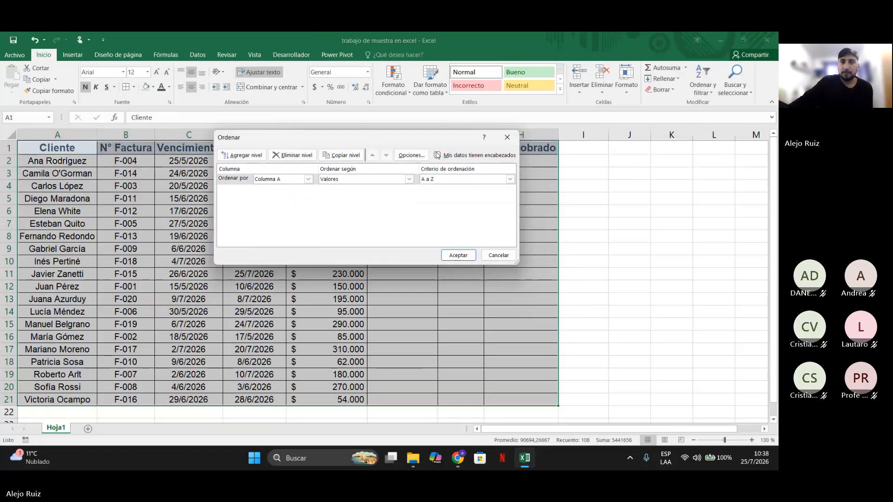
{"action": "left_click", "coordinate": [450, 157]}
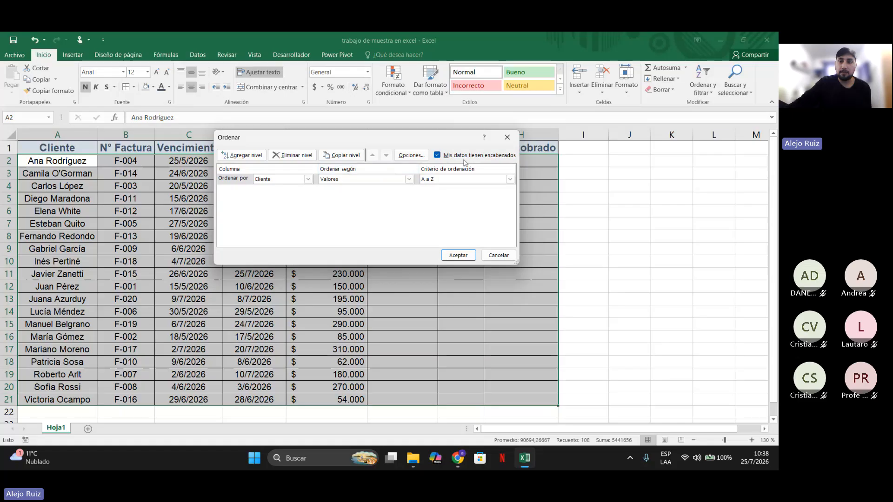
{"action": "left_click", "coordinate": [437, 155]}
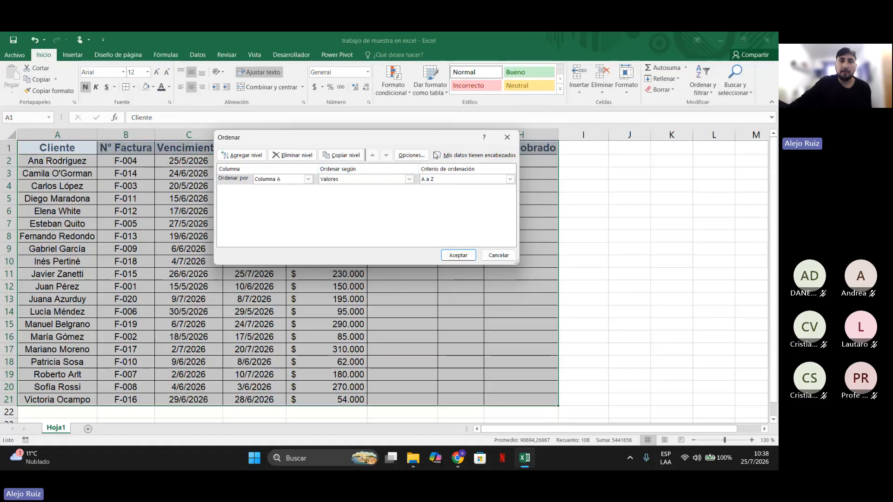
{"action": "left_click", "coordinate": [308, 180]}
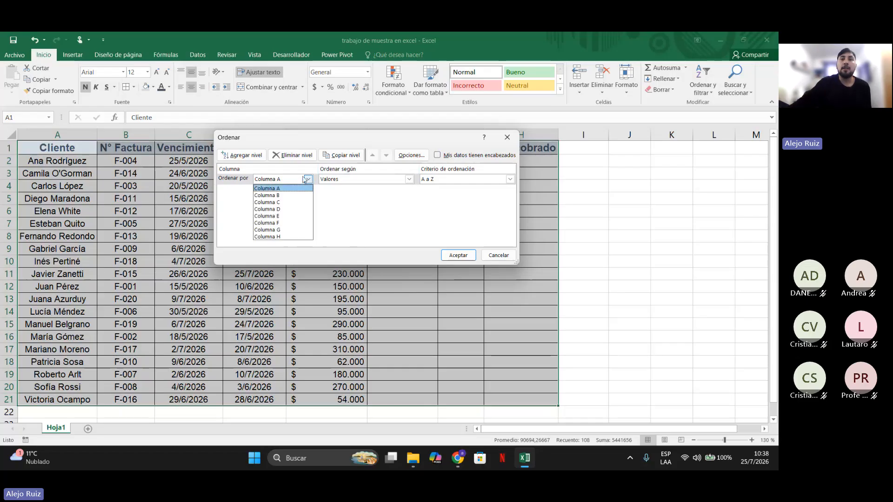
{"action": "left_click", "coordinate": [308, 181]}
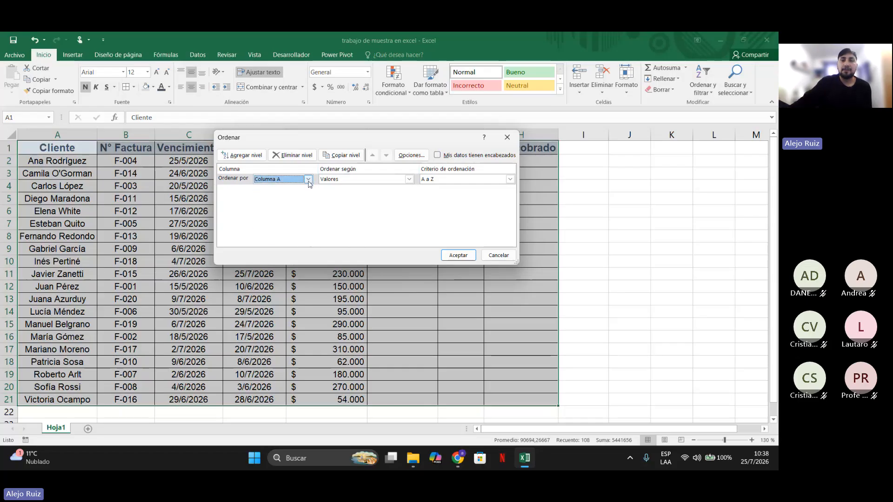
{"action": "left_click", "coordinate": [438, 157]}
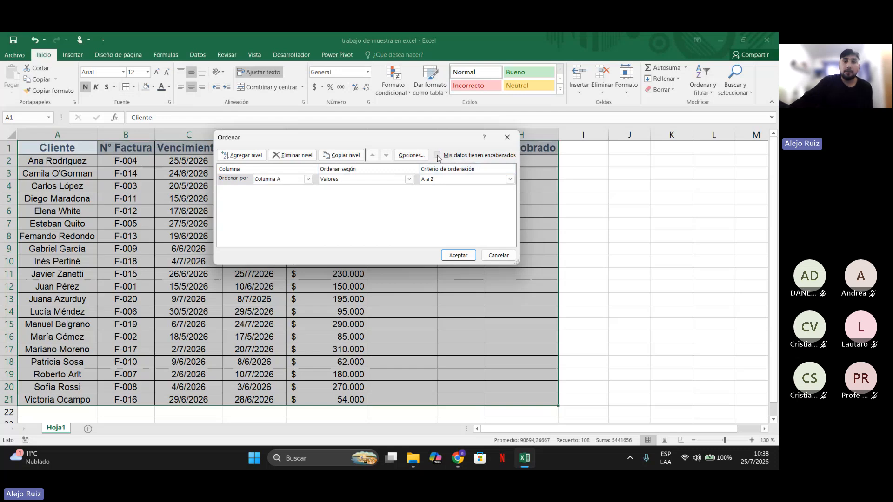
{"action": "left_click", "coordinate": [438, 156]}
Sort the invoice table by Fecha Pago values from oldest to most recent.
{"action": "left_click", "coordinate": [308, 180]}
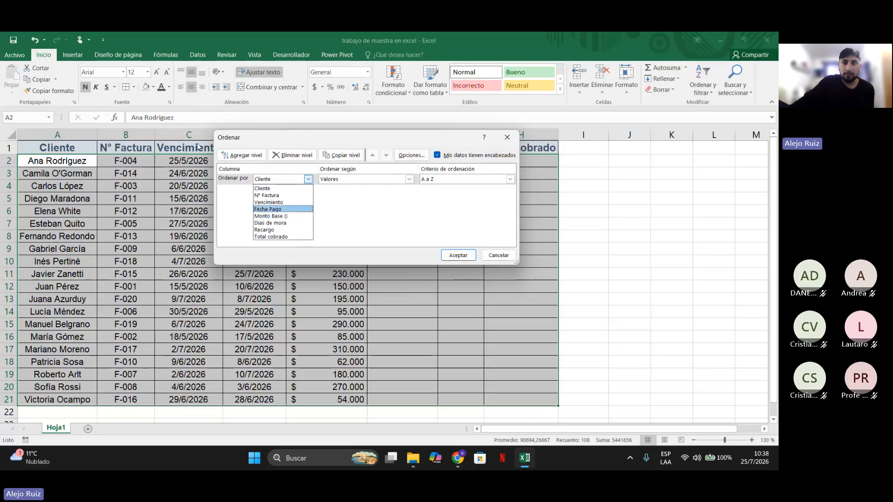
{"action": "left_click", "coordinate": [272, 209]}
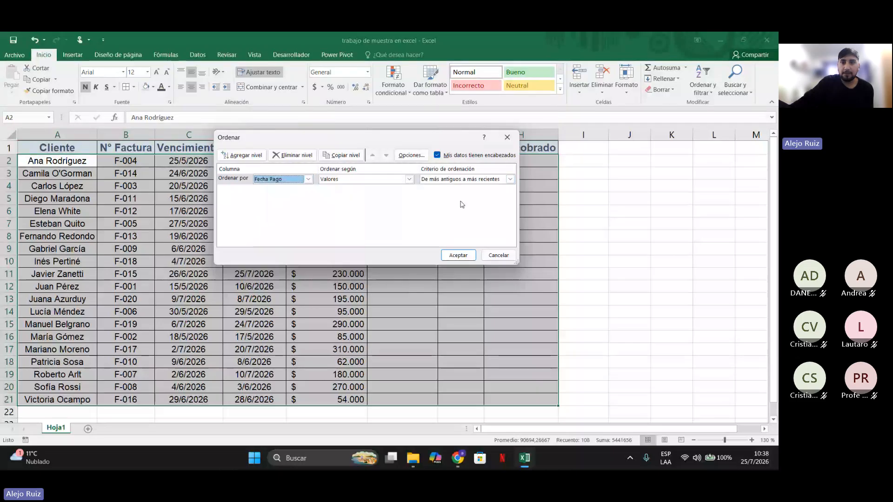
{"action": "left_click", "coordinate": [446, 253]}
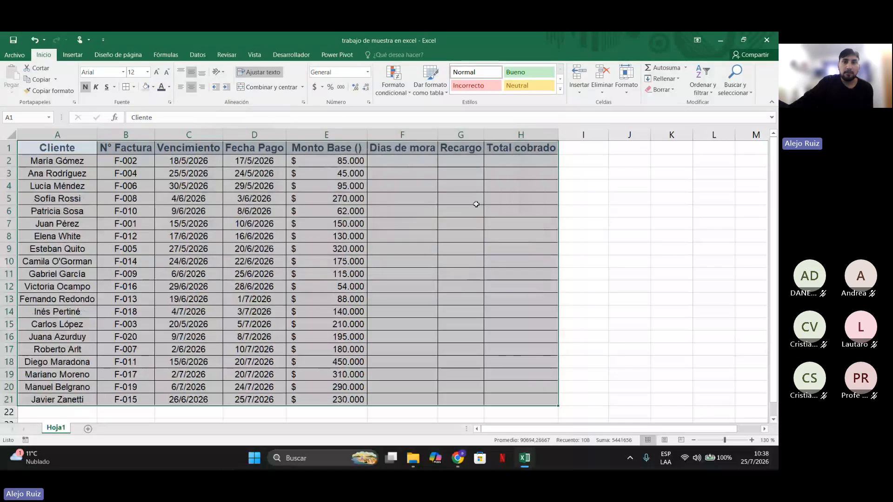
Check the new row order in the Fecha Pago column and across the N° Factura and Vencimiento columns.
{"action": "left_click", "coordinate": [246, 162]}
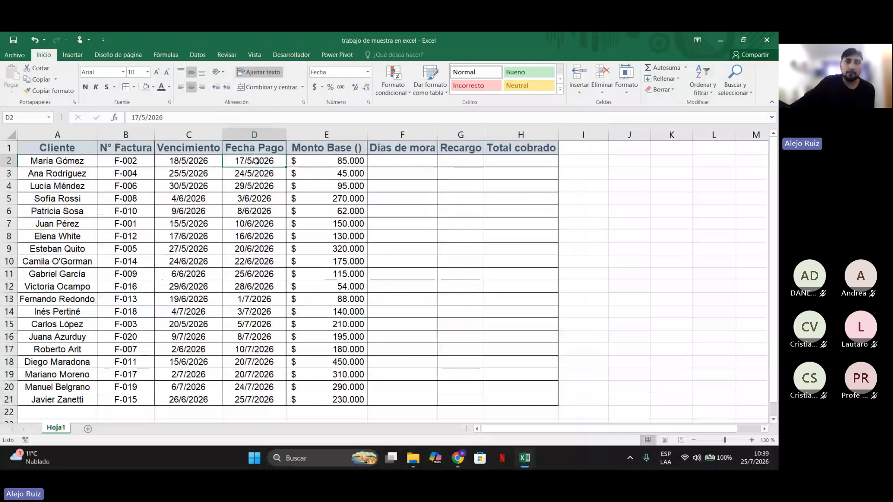
{"action": "left_click_drag", "start_coordinate": [251, 161], "coordinate": [246, 396]}
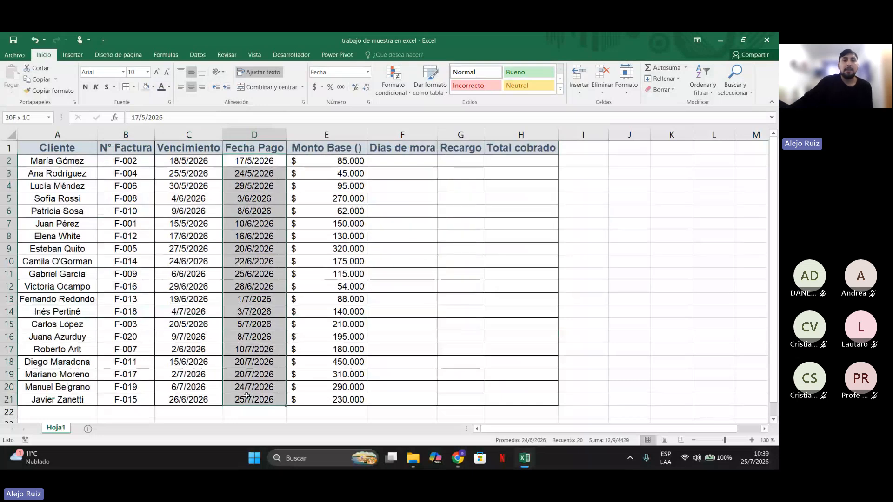
{"action": "left_click", "coordinate": [57, 148]}
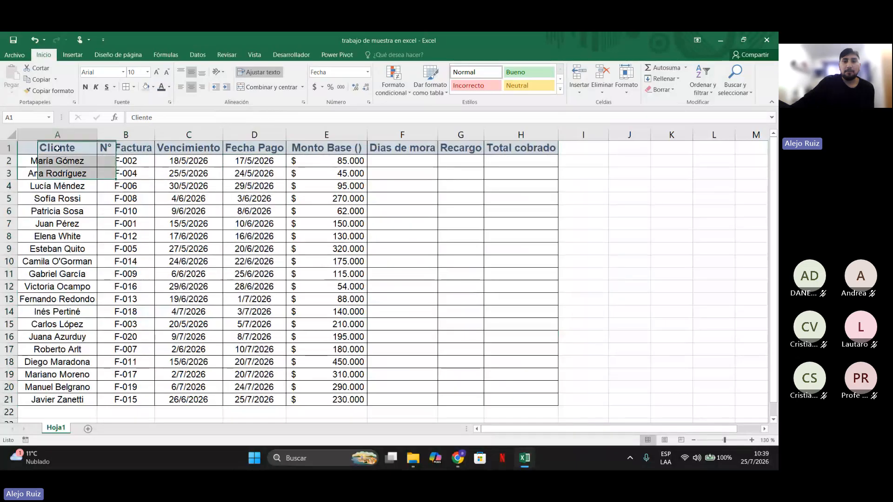
{"action": "left_click_drag", "start_coordinate": [57, 148], "coordinate": [362, 401]}
{"action": "left_click_drag", "start_coordinate": [128, 150], "coordinate": [126, 399]}
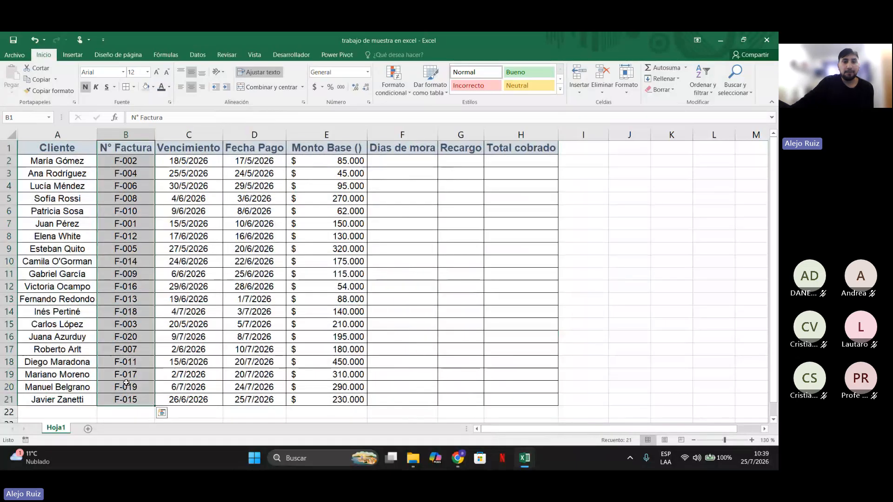
{"action": "left_click_drag", "start_coordinate": [188, 148], "coordinate": [188, 387]}
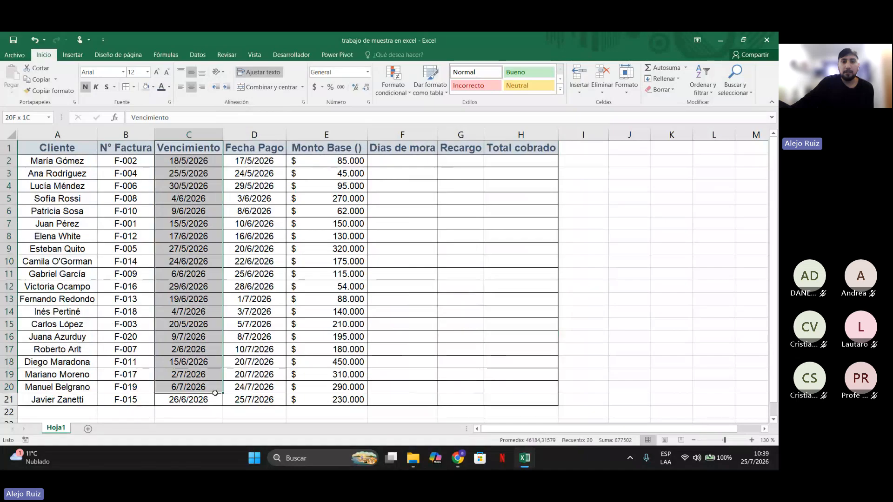
{"action": "left_click_drag", "start_coordinate": [253, 151], "coordinate": [268, 400]}
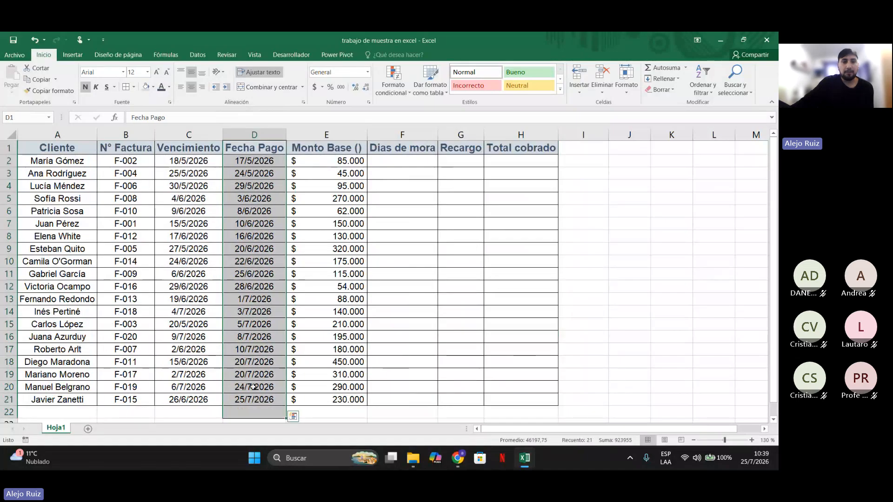
Sort the range A1:E21 by Cliente values from A to Z using a custom sort.
{"action": "left_click", "coordinate": [39, 149]}
{"action": "left_click_drag", "start_coordinate": [39, 149], "coordinate": [325, 400]}
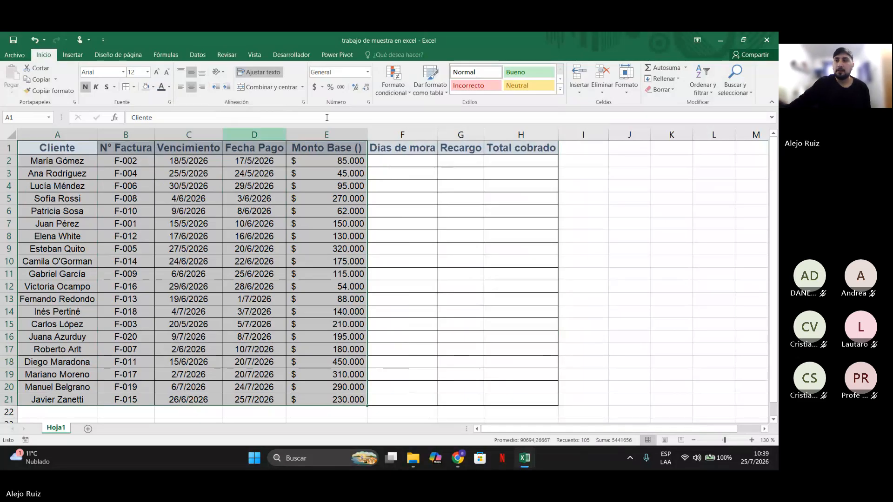
{"action": "left_click", "coordinate": [710, 94]}
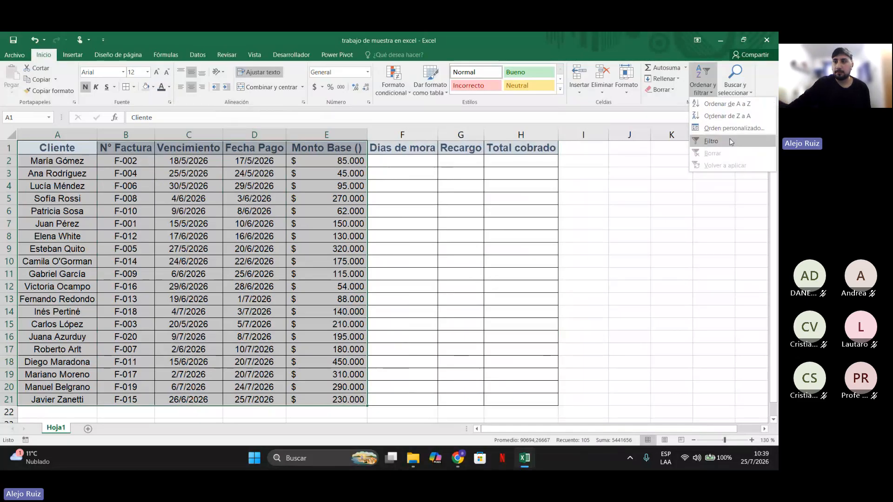
{"action": "left_click", "coordinate": [731, 129]}
{"action": "left_click", "coordinate": [279, 179]}
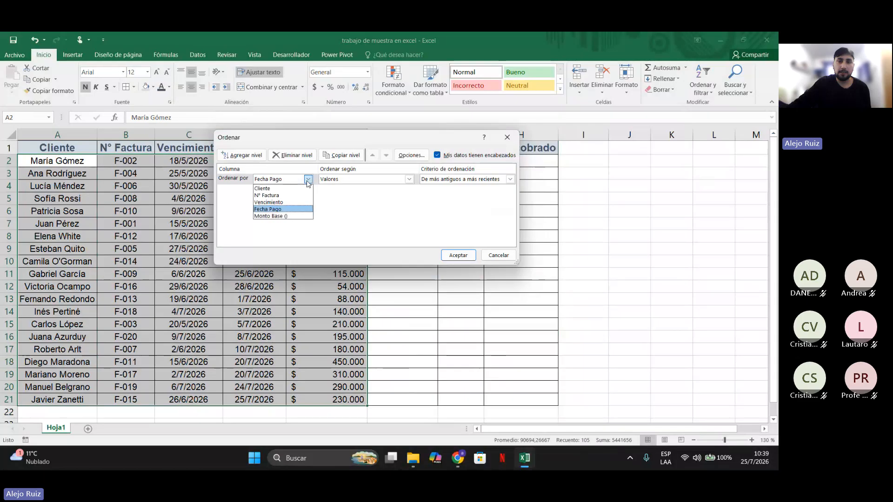
{"action": "left_click", "coordinate": [251, 189]}
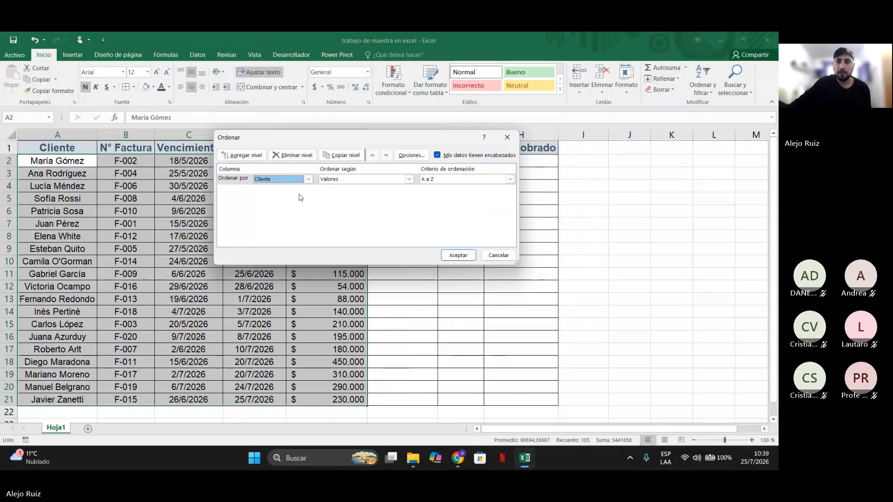
{"action": "left_click", "coordinate": [458, 255]}
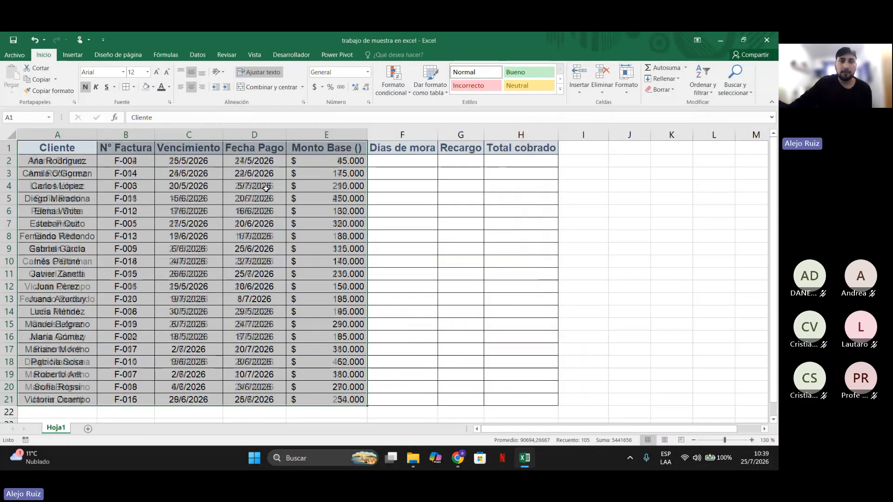
{"action": "left_click", "coordinate": [727, 188]}
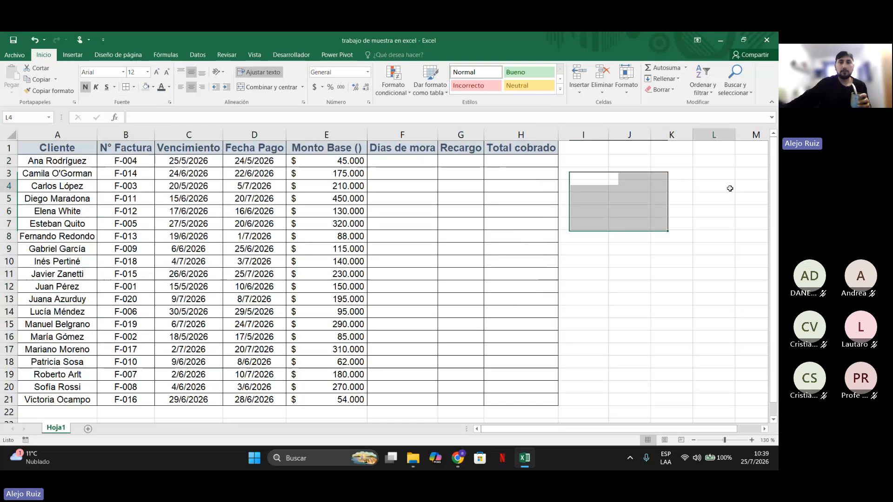
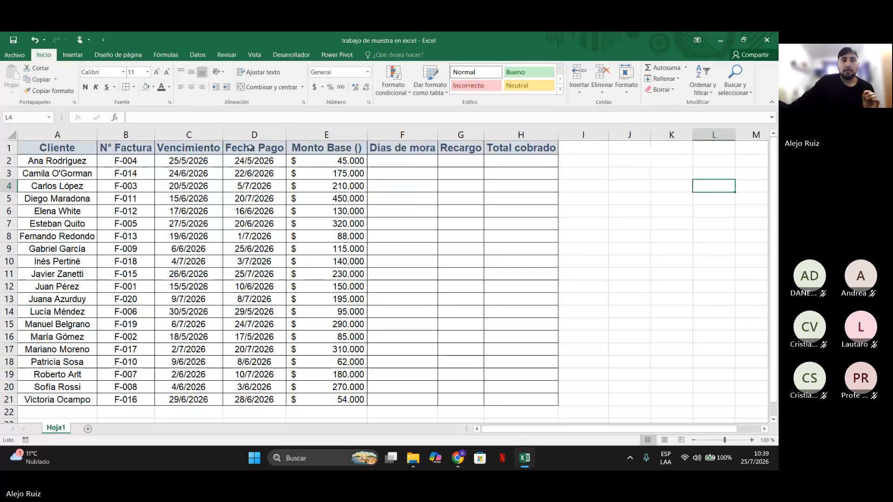
{"action": "left_click_drag", "start_coordinate": [57, 148], "coordinate": [492, 396]}
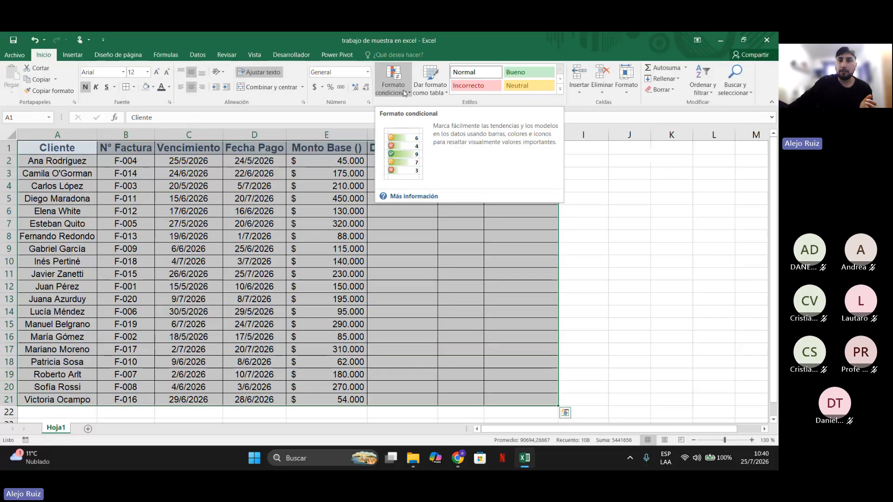
{"action": "left_click", "coordinate": [598, 186]}
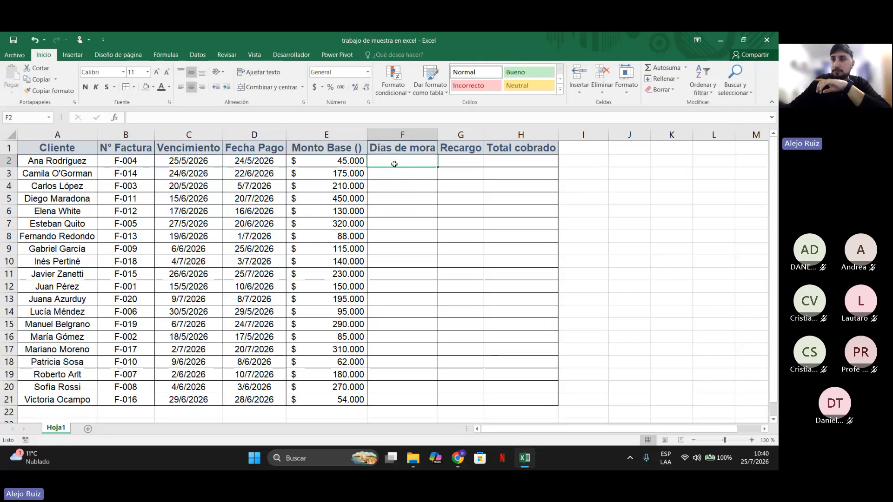
Open the Insert Function dialog for cell F2 and list the functions of every category (Todo).
{"action": "left_click", "coordinate": [686, 69]}
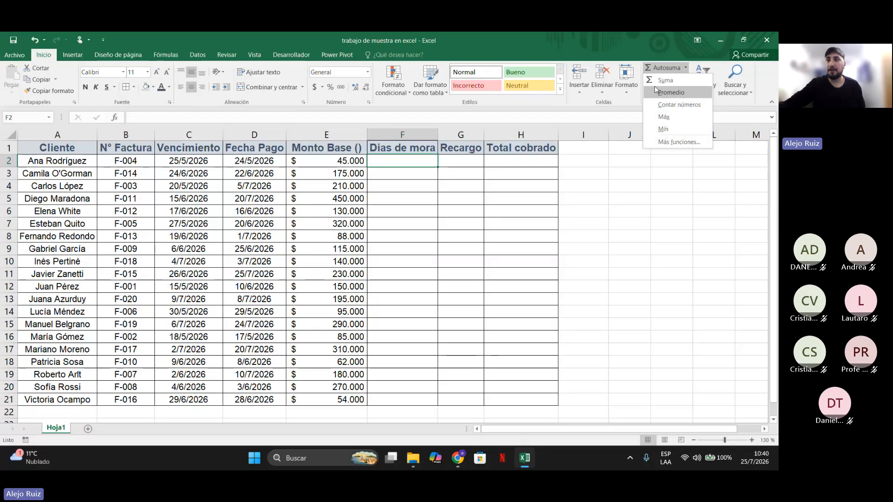
{"action": "left_click", "coordinate": [669, 142]}
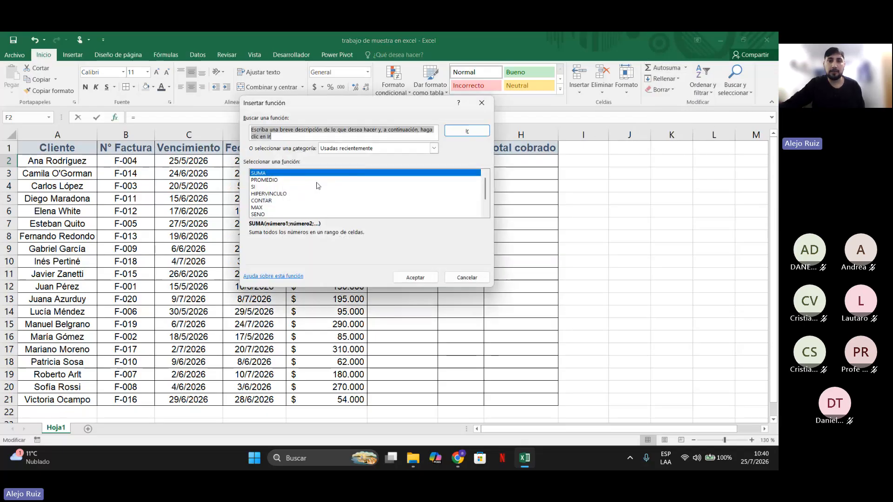
{"action": "left_click", "coordinate": [433, 148]}
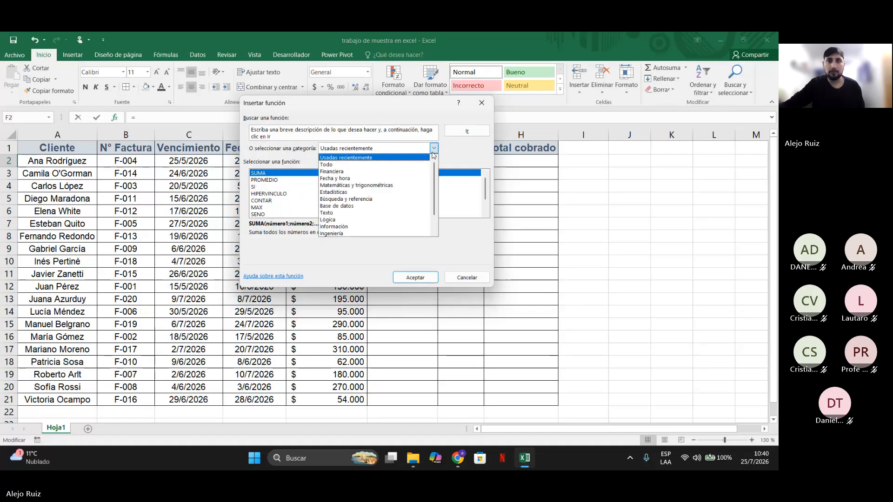
{"action": "left_click", "coordinate": [324, 165]}
Examine the full alphabetical list of functions, including the descriptions of CONTAR.SI.CONJUNTO and POISSON.DIST.
{"action": "scroll", "coordinate": [355, 193], "scroll_direction": "down", "scroll_amount": 2}
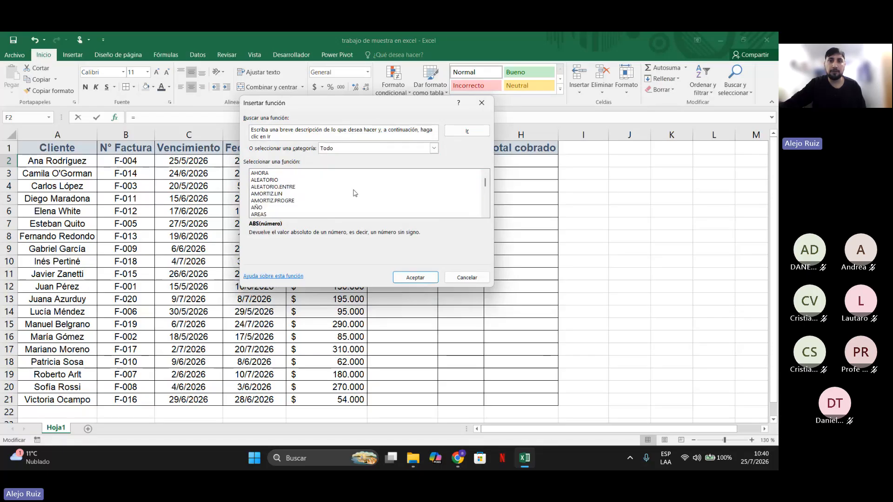
{"action": "scroll", "coordinate": [355, 193], "scroll_direction": "down", "scroll_amount": 15}
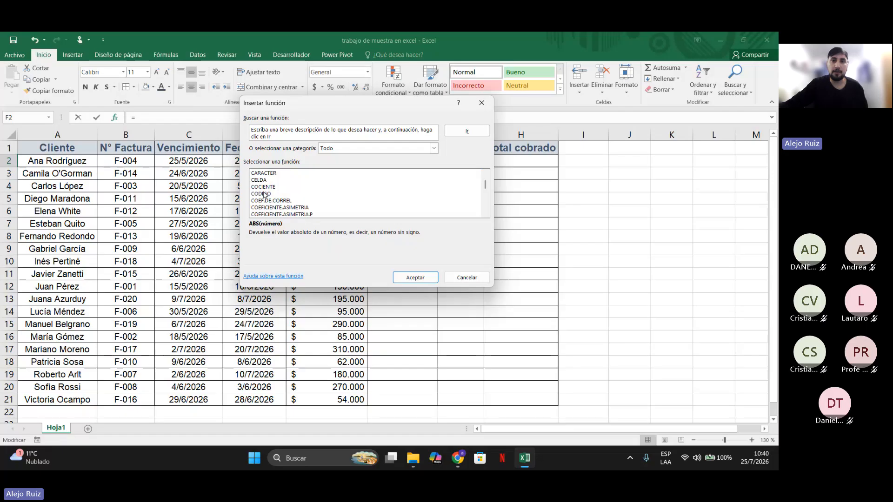
{"action": "scroll", "coordinate": [264, 194], "scroll_direction": "down", "scroll_amount": 6}
{"action": "left_click", "coordinate": [267, 180]}
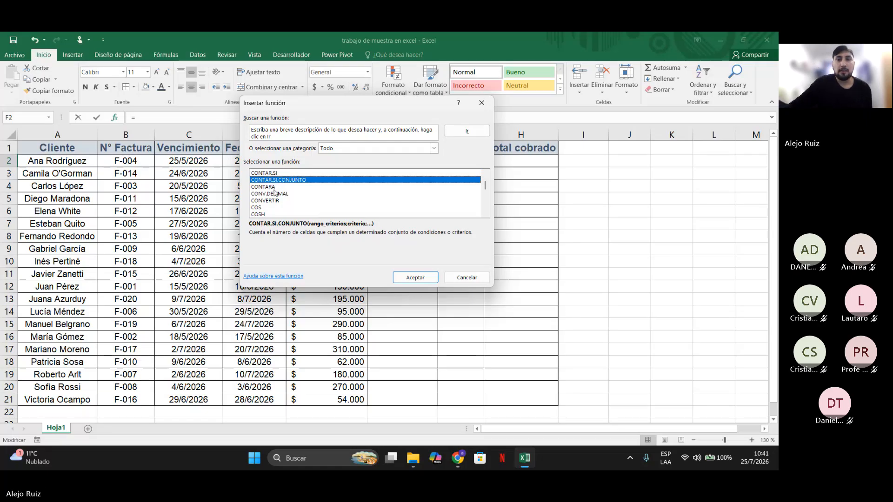
{"action": "scroll", "coordinate": [268, 191], "scroll_direction": "up", "scroll_amount": 10}
{"action": "scroll", "coordinate": [268, 190], "scroll_direction": "up", "scroll_amount": 10}
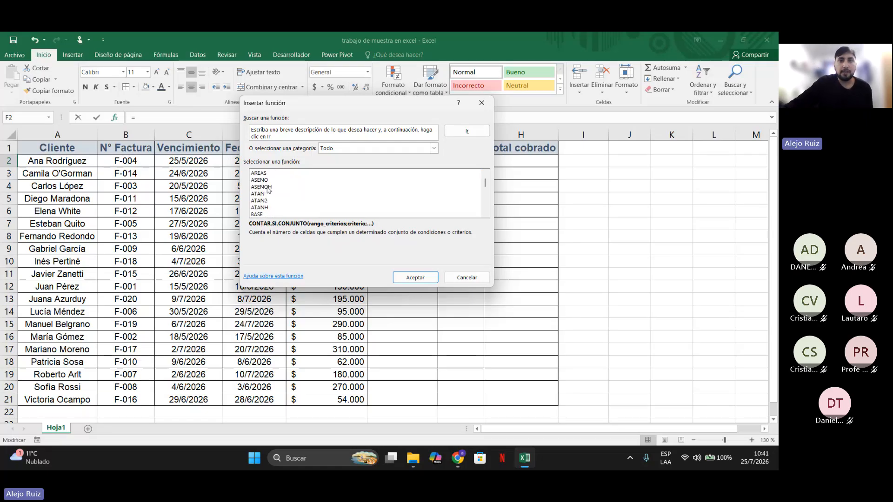
{"action": "scroll", "coordinate": [269, 189], "scroll_direction": "down", "scroll_amount": 2}
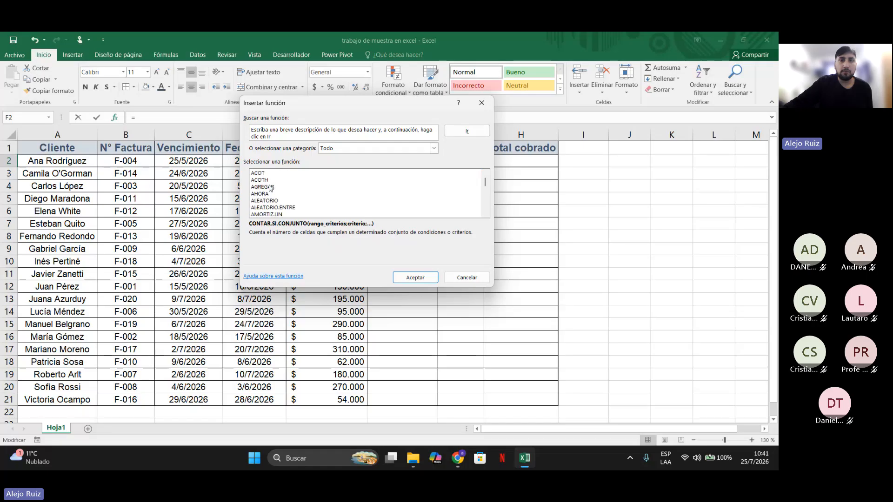
{"action": "scroll", "coordinate": [270, 191], "scroll_direction": "down", "scroll_amount": 15}
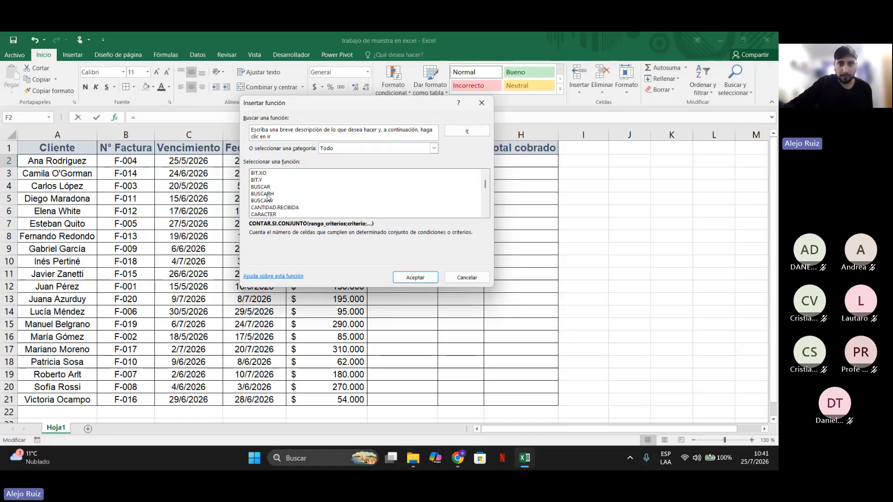
{"action": "scroll", "coordinate": [270, 193], "scroll_direction": "down", "scroll_amount": 7}
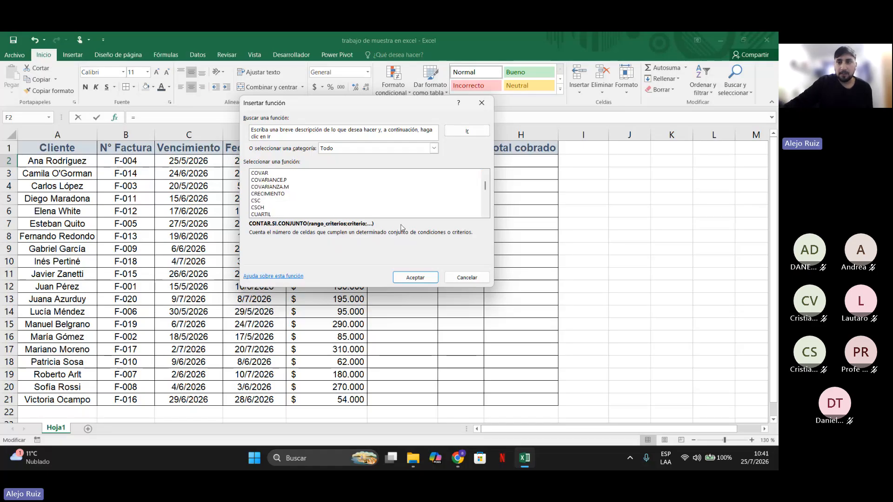
{"action": "scroll", "coordinate": [316, 188], "scroll_direction": "down", "scroll_amount": 7}
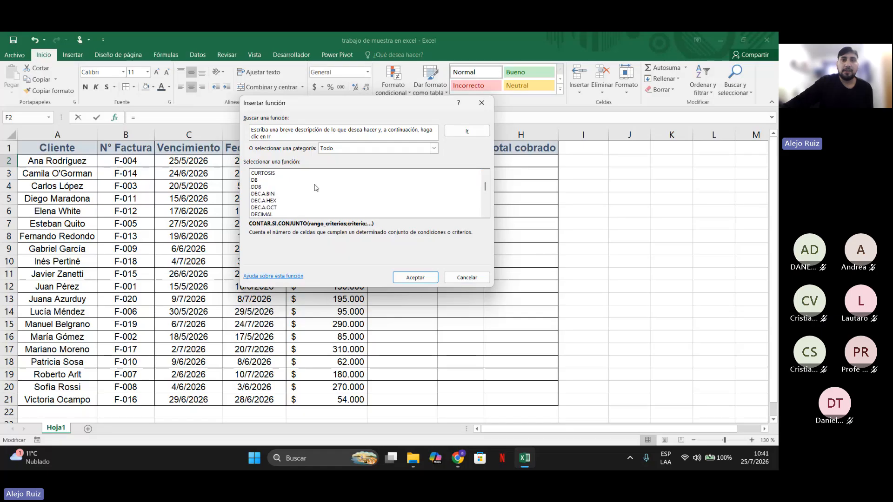
{"action": "scroll", "coordinate": [316, 188], "scroll_direction": "down", "scroll_amount": 11}
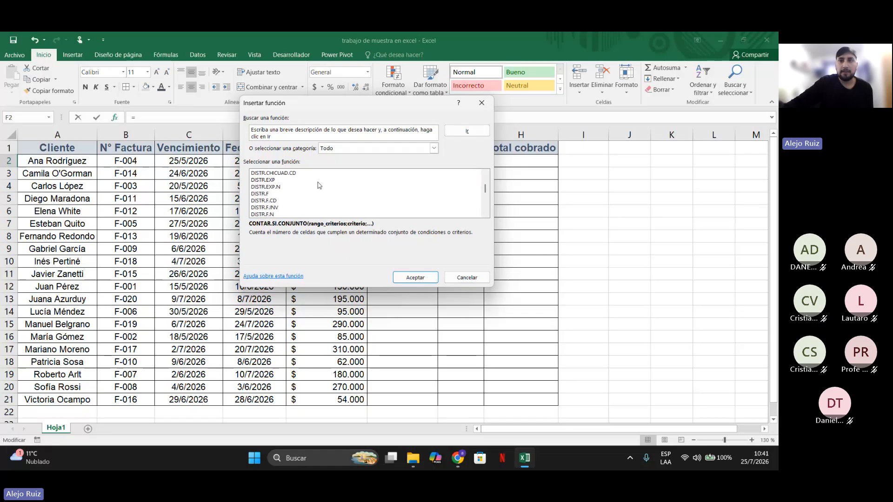
{"action": "left_click_drag", "start_coordinate": [485, 189], "coordinate": [485, 203]}
{"action": "left_click", "coordinate": [351, 201]}
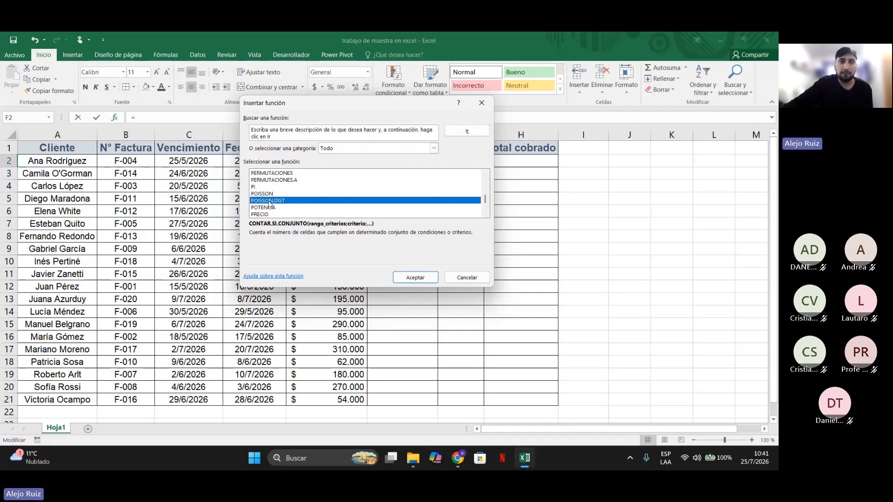
{"action": "scroll", "coordinate": [351, 200], "scroll_direction": "down", "scroll_amount": 5}
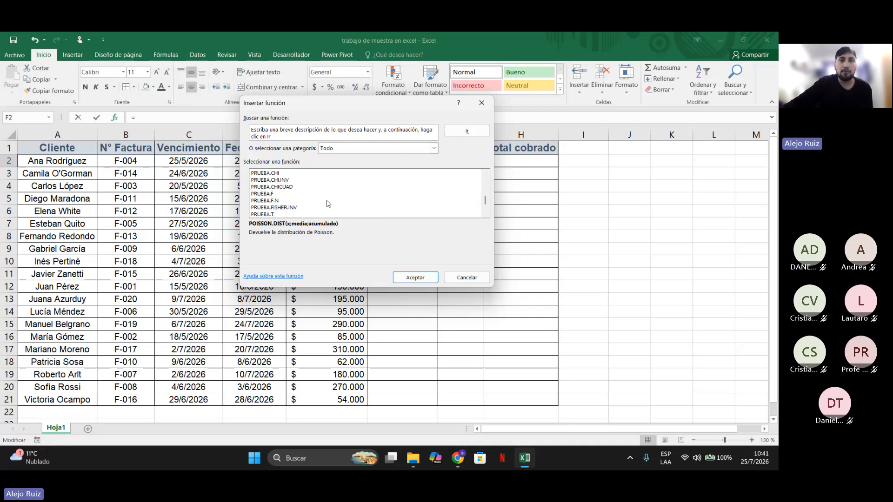
{"action": "scroll", "coordinate": [330, 203], "scroll_direction": "up", "scroll_amount": 15}
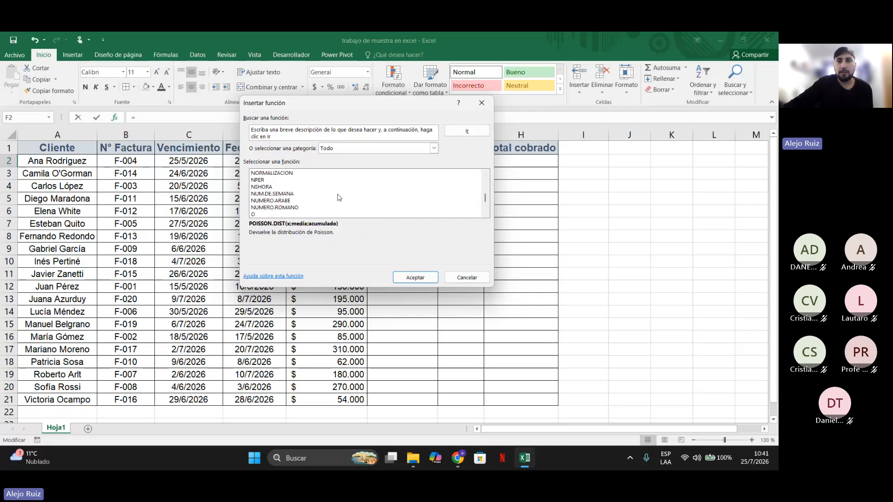
{"action": "scroll", "coordinate": [339, 196], "scroll_direction": "up", "scroll_amount": 5}
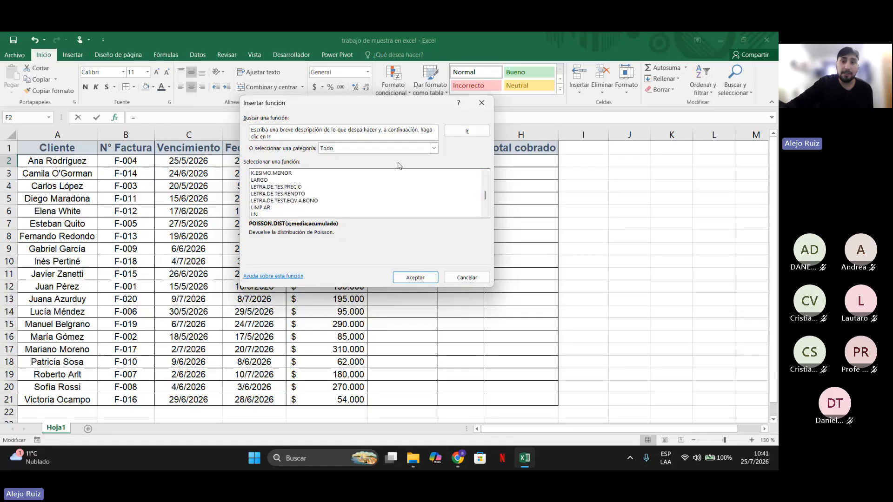
Examine the functions in the Ingeniería category and close the Insert Function dialog without inserting any.
{"action": "left_click", "coordinate": [436, 149]}
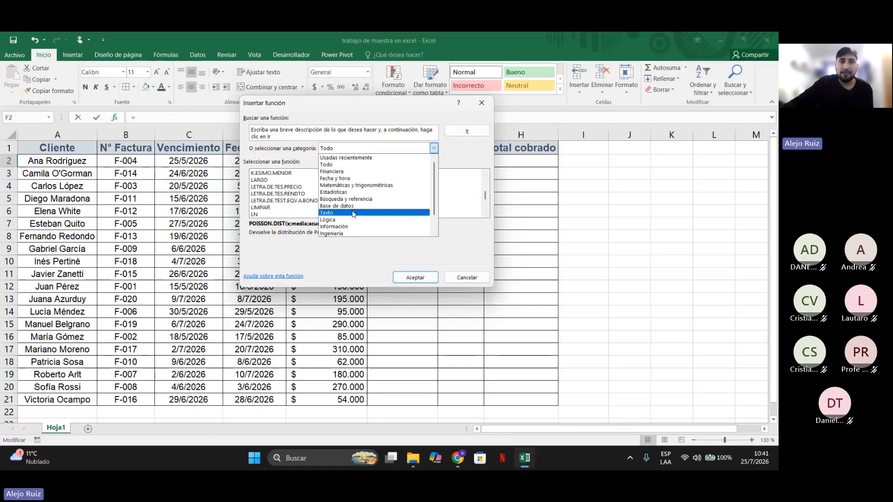
{"action": "scroll", "coordinate": [344, 210], "scroll_direction": "down", "scroll_amount": 1}
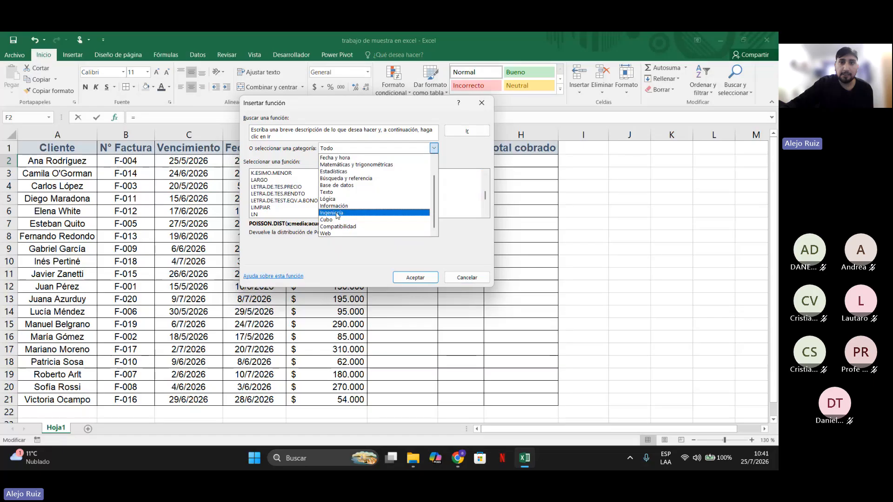
{"action": "left_click", "coordinate": [347, 214]}
{"action": "left_click", "coordinate": [277, 194]}
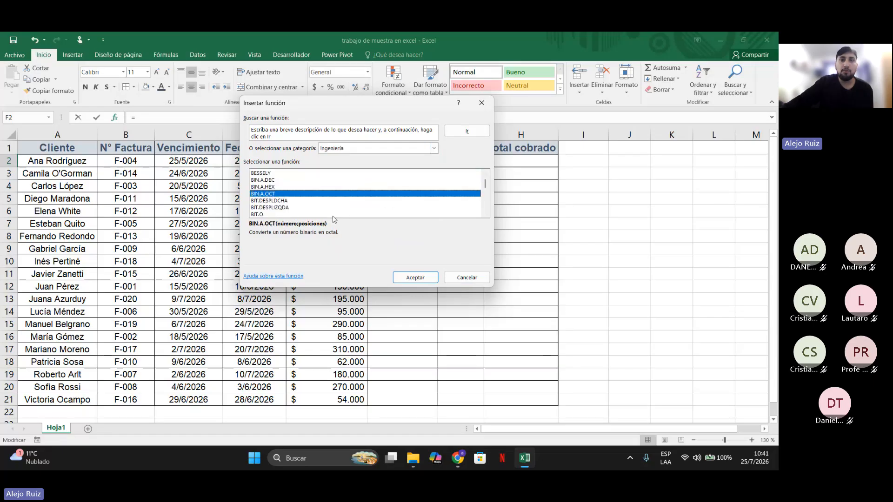
{"action": "scroll", "coordinate": [324, 206], "scroll_direction": "down", "scroll_amount": 2}
{"action": "scroll", "coordinate": [323, 206], "scroll_direction": "down", "scroll_amount": 3}
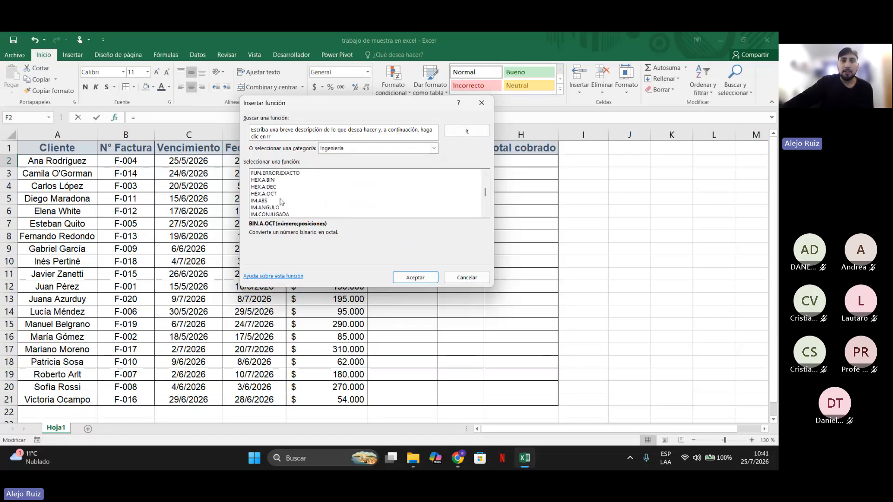
{"action": "left_click", "coordinate": [424, 204]}
{"action": "scroll", "coordinate": [440, 206], "scroll_direction": "up", "scroll_amount": 6}
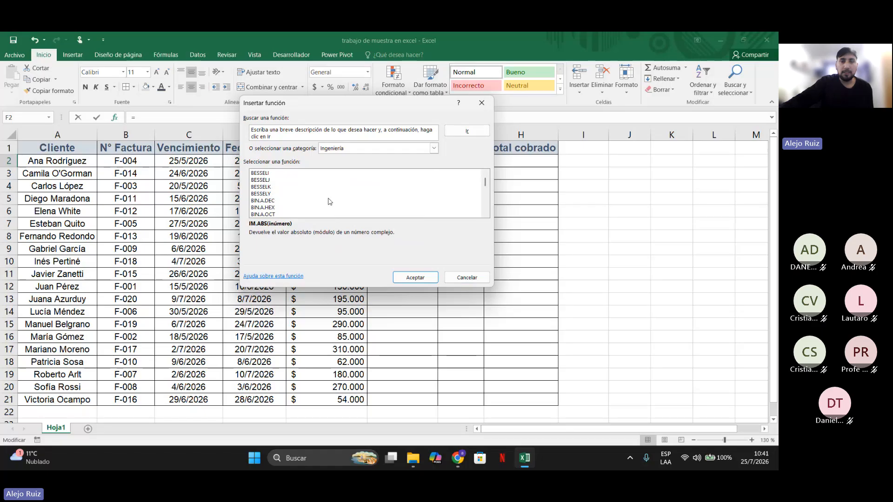
{"action": "left_click", "coordinate": [467, 278]}
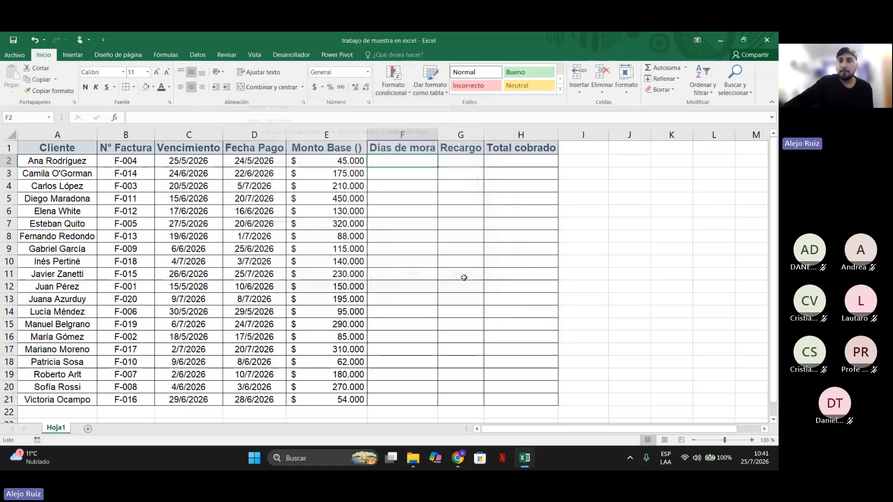
{"action": "left_click", "coordinate": [687, 68]}
{"action": "left_click", "coordinate": [686, 68]}
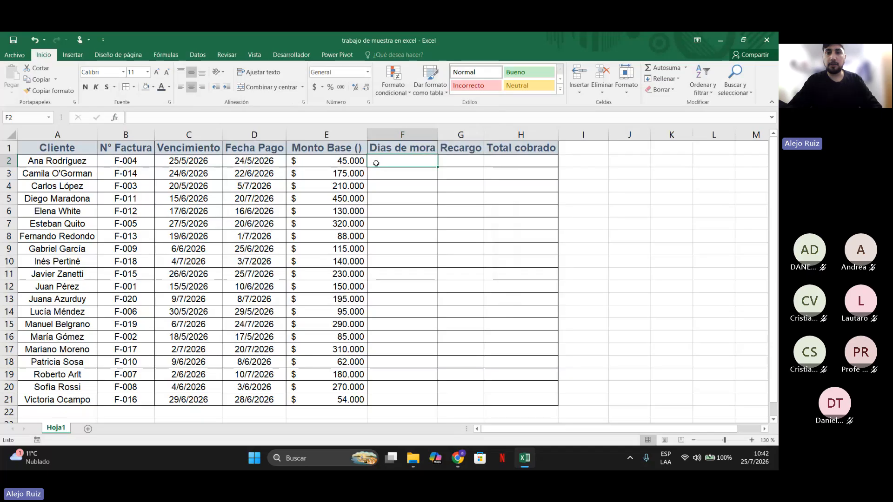
Start an IF formula in F2 under Dias de mora, using payment date D2 as the start of its logical test: =si(D2.
{"action": "type", "text": "="}
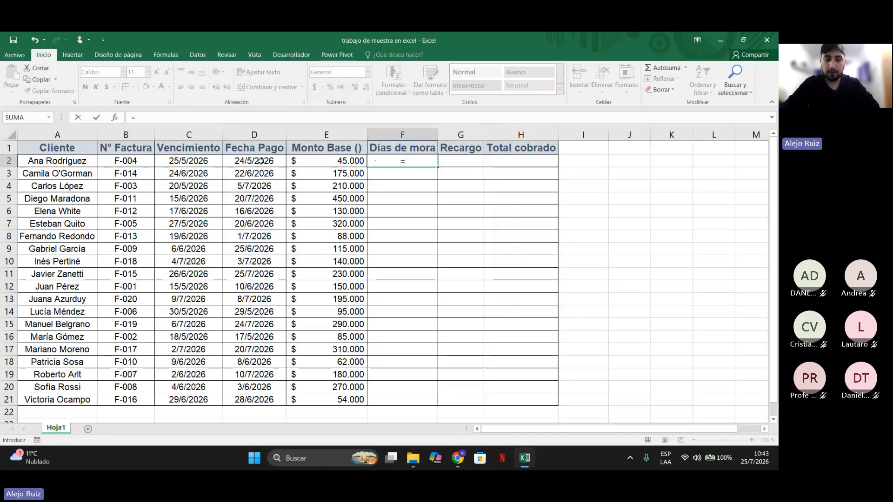
{"action": "type", "text": "si"}
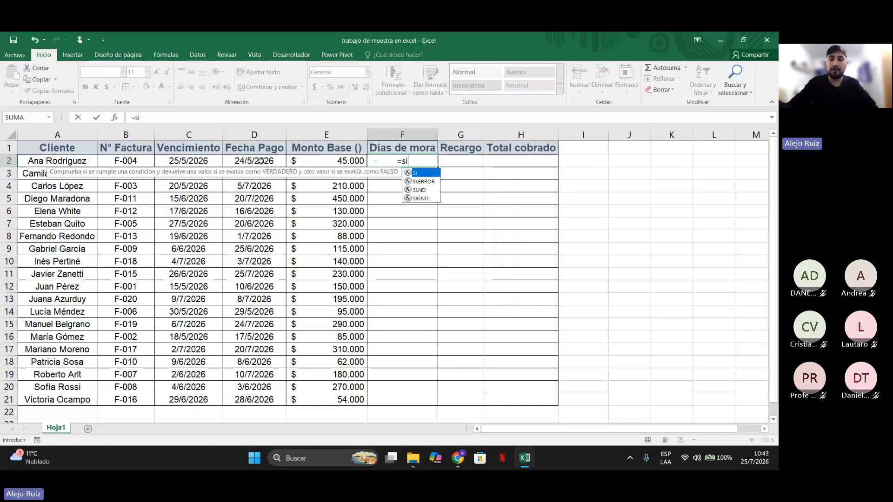
{"action": "type", "text": "("}
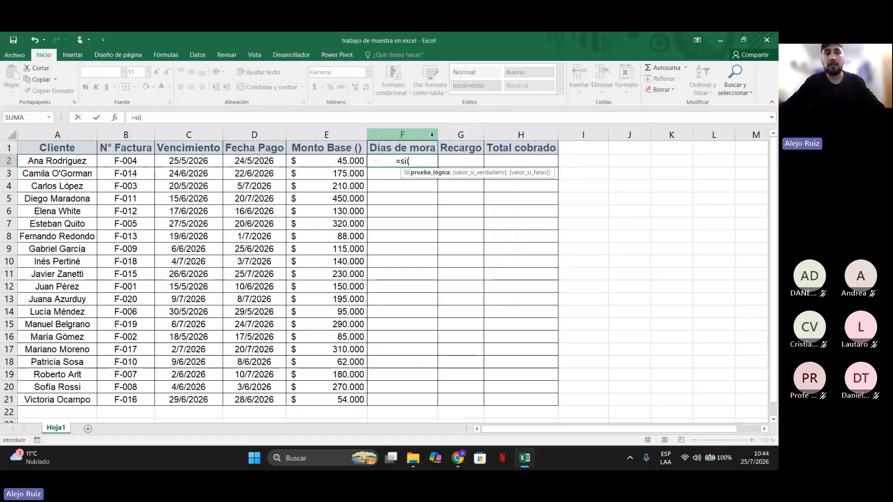
{"action": "left_click", "coordinate": [417, 164]}
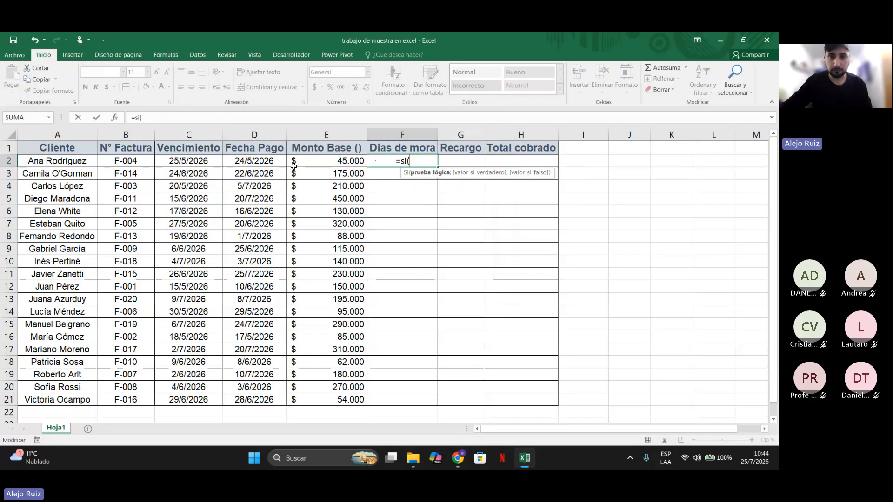
{"action": "left_click", "coordinate": [240, 162]}
{"action": "left_click", "coordinate": [238, 161]}
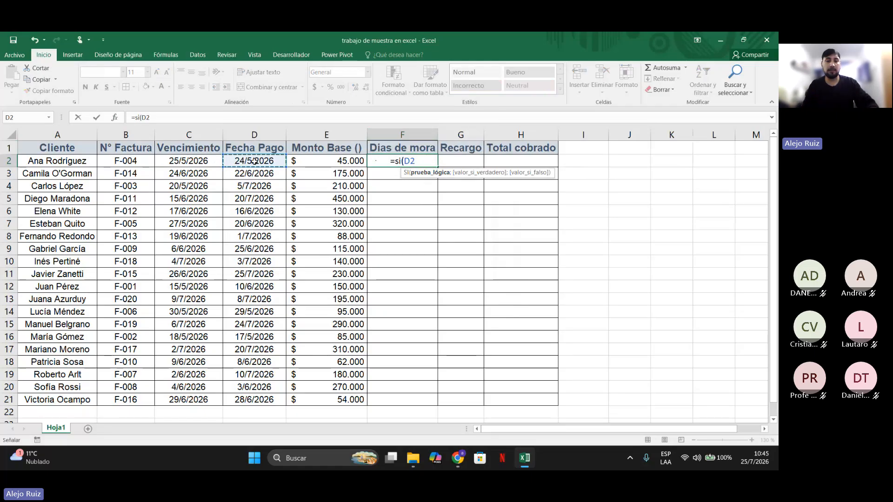
{"action": "type", "text": "<>"}
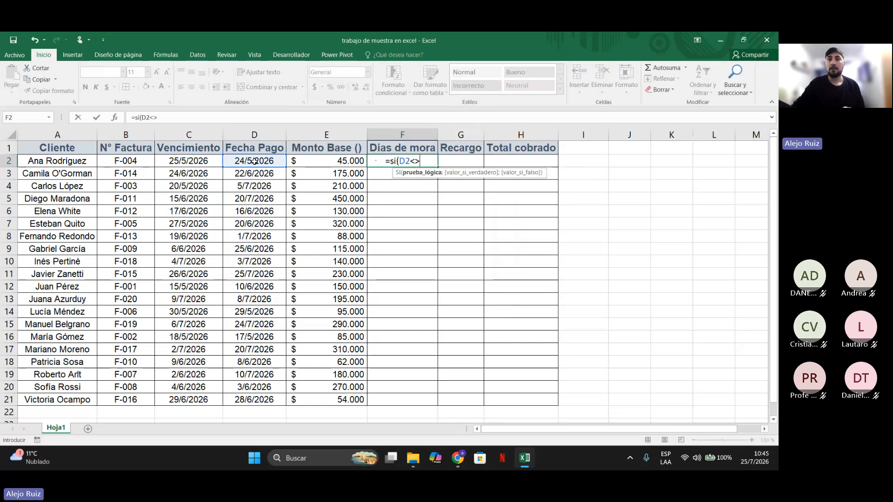
{"action": "key", "text": "BackSpace"}
{"action": "key", "text": "BackSpace"}
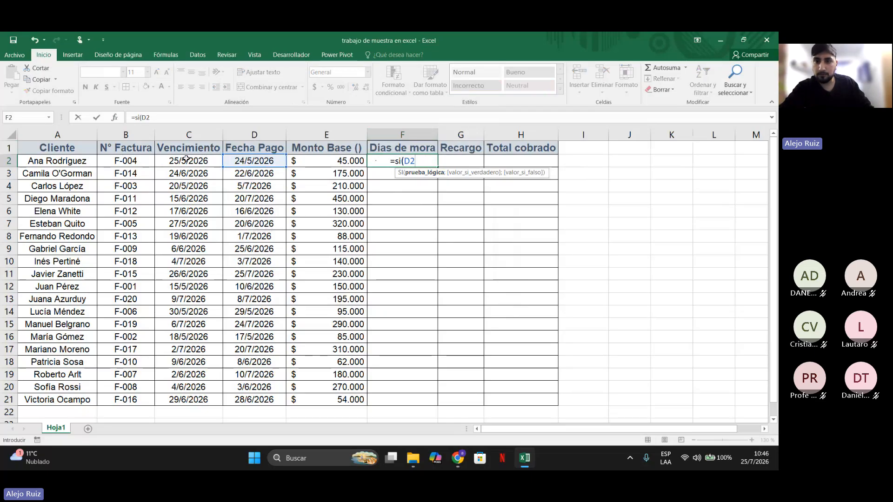
{"action": "type", "text": "<"}
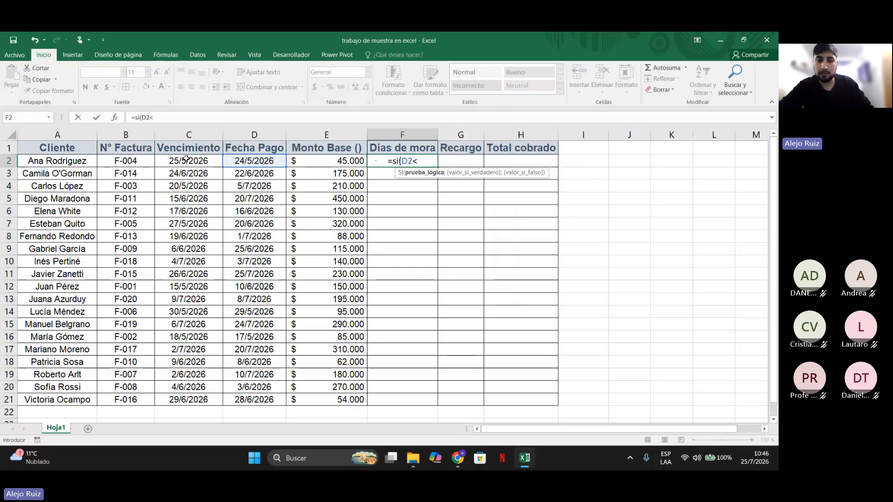
{"action": "key", "text": "BackSpace"}
Use the greater-than operator (>) after D2 in the logical test of the F2 formula.
{"action": "type", "text": ">"}
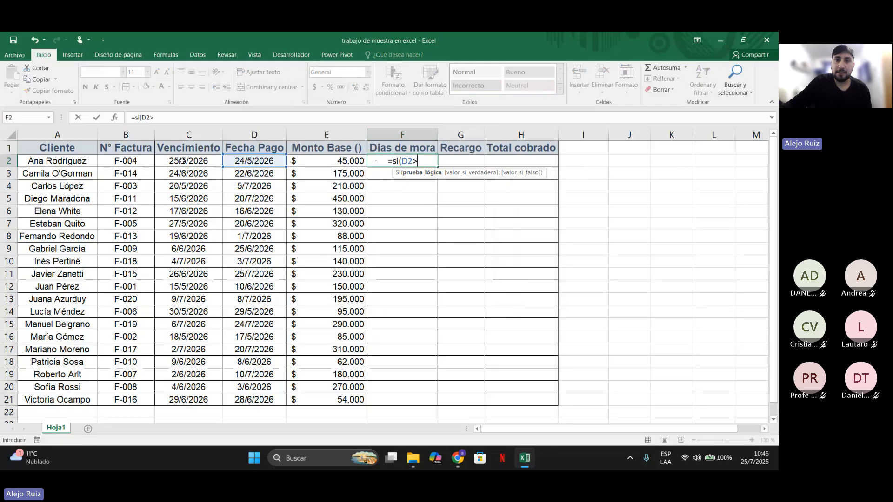
{"action": "left_click", "coordinate": [419, 161]}
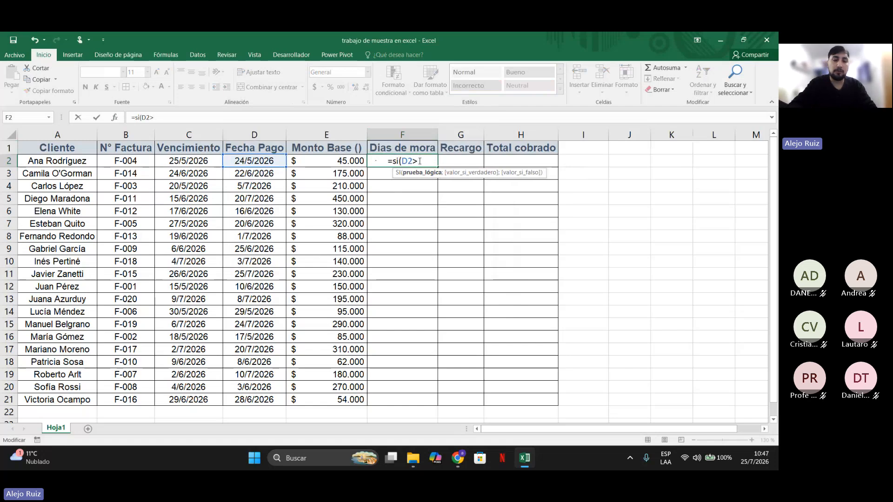
{"action": "type", "text": "\""}
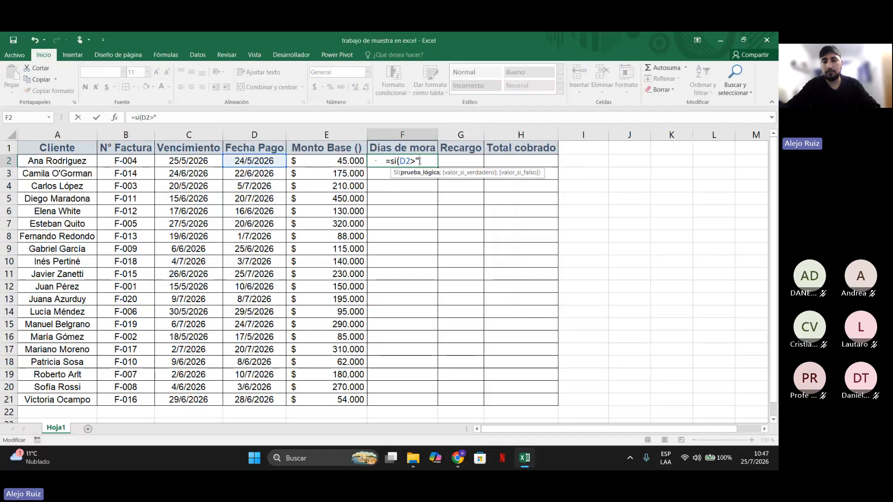
{"action": "type", "text": "hola"}
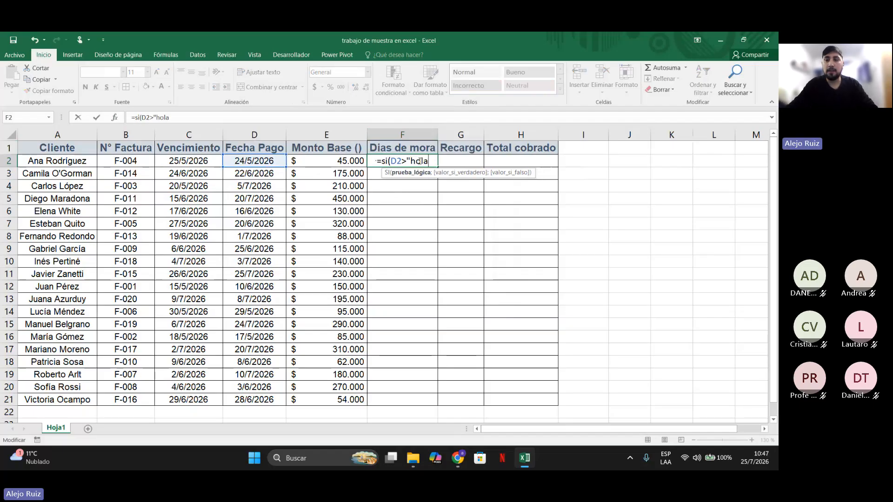
{"action": "key", "text": "BackSpace"}
{"action": "key", "text": "BackSpace"}
{"action": "key", "text": "BackSpace"}
{"action": "key", "text": "BackSpace"}
{"action": "key", "text": "BackSpace"}
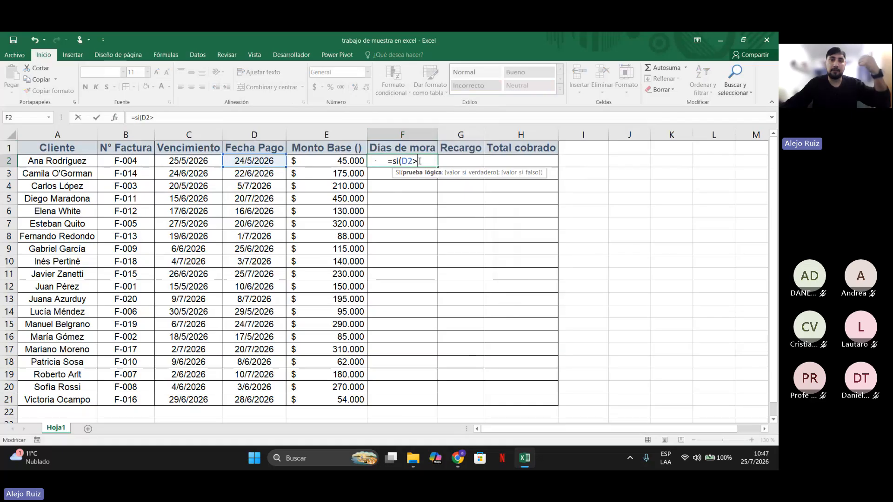
Complete the logical test as D2>C2 with the Vencimiento date and add the semicolon that starts the value-if-true argument.
{"action": "left_click", "coordinate": [193, 161]}
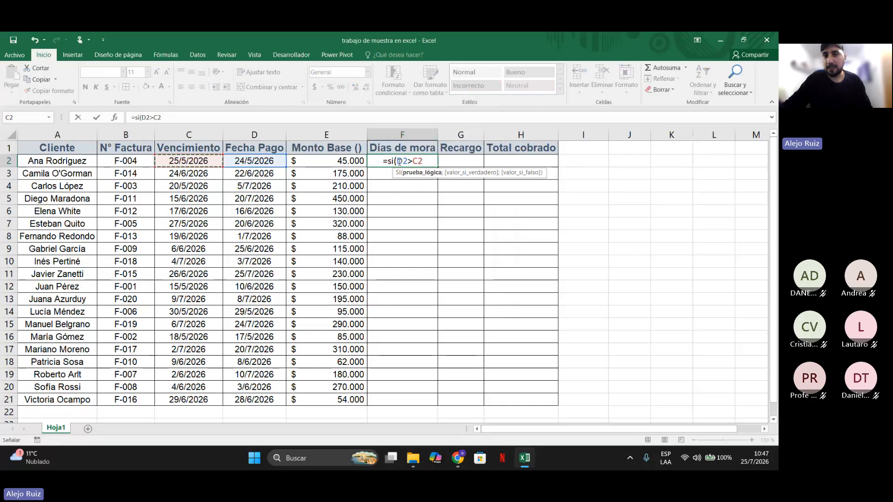
{"action": "double_click", "coordinate": [399, 162]}
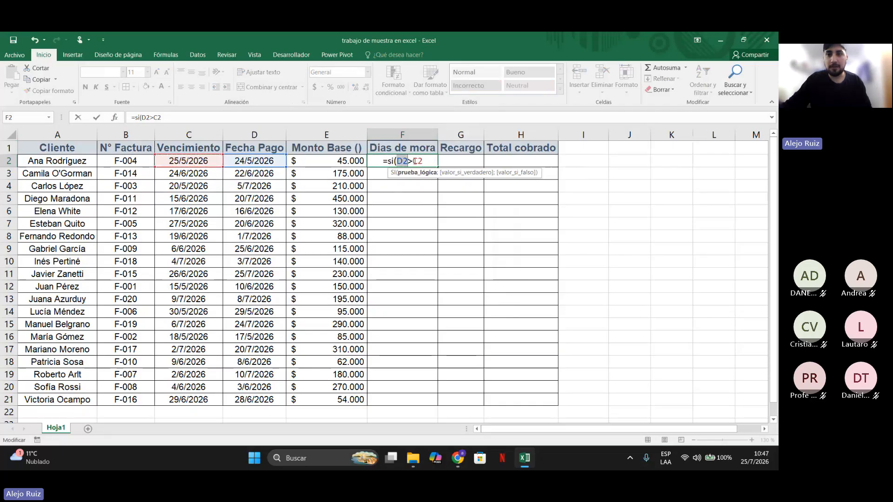
{"action": "double_click", "coordinate": [420, 161]}
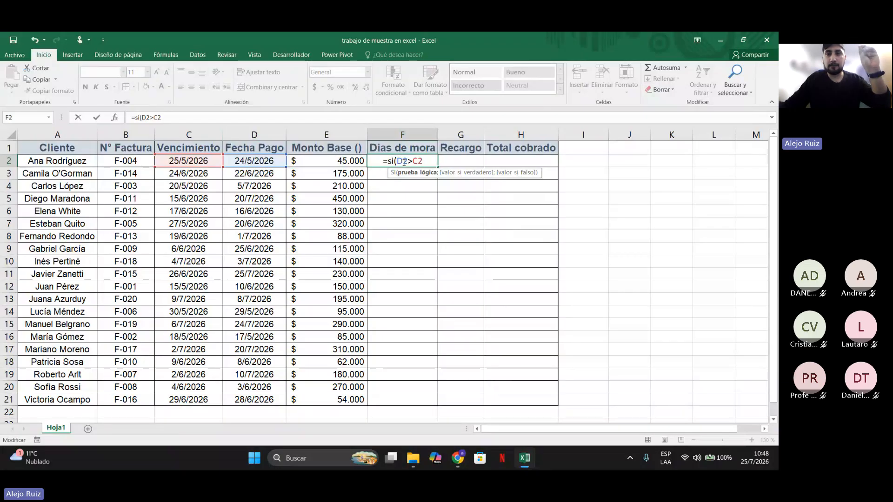
{"action": "mouse_move", "coordinate": [407, 159]}
{"action": "left_mouse_down"}
{"action": "mouse_move", "coordinate": [399, 159]}
{"action": "mouse_move", "coordinate": [421, 161]}
{"action": "mouse_move", "coordinate": [414, 161]}
{"action": "left_mouse_up"}
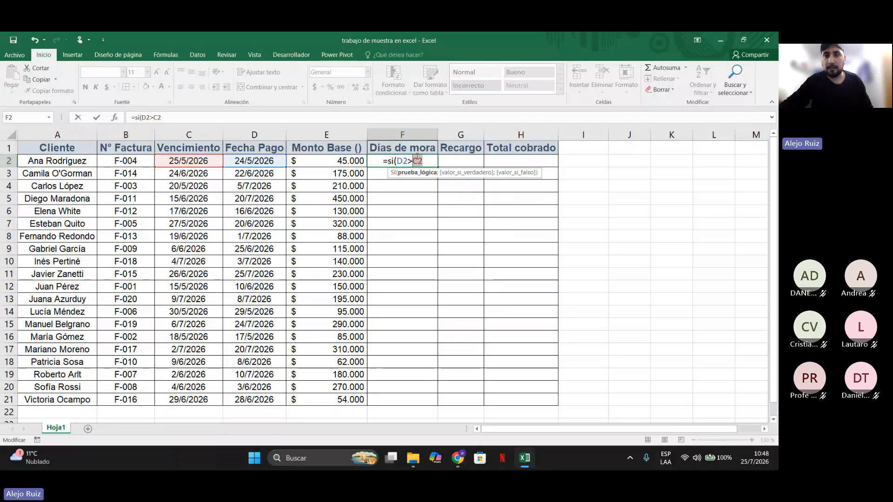
{"action": "left_click", "coordinate": [423, 161]}
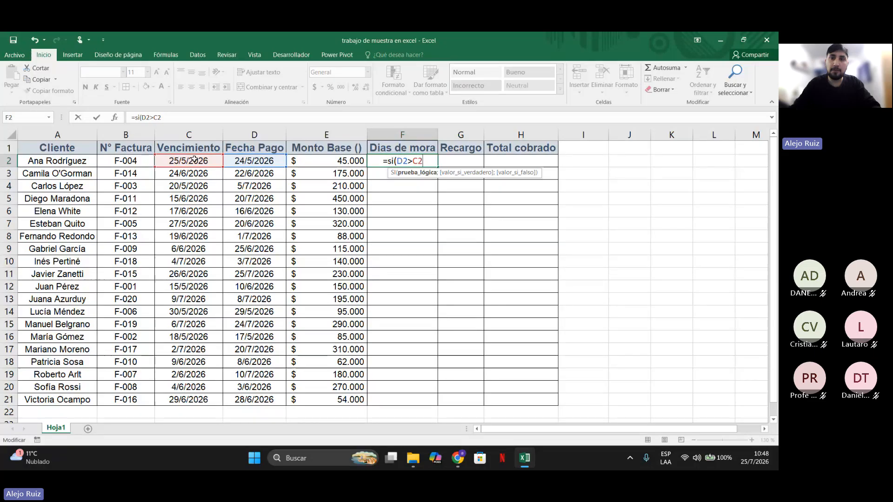
{"action": "type", "text": ";"}
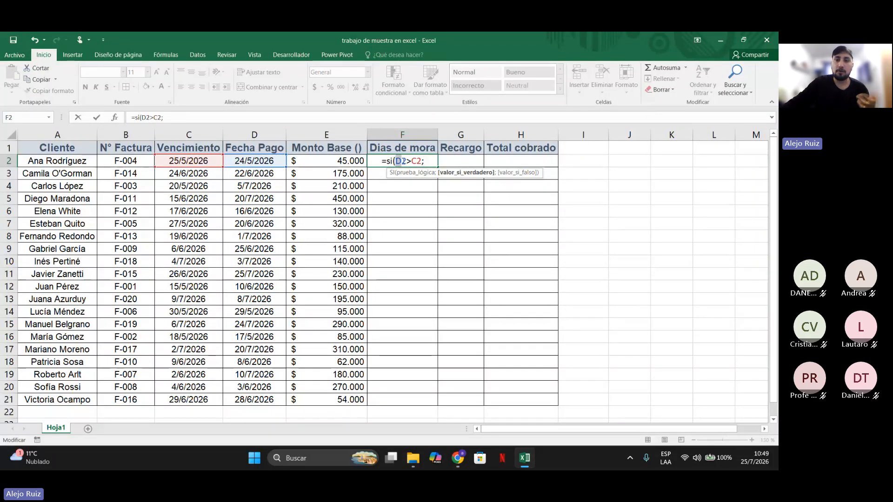
{"action": "double_click", "coordinate": [400, 161]}
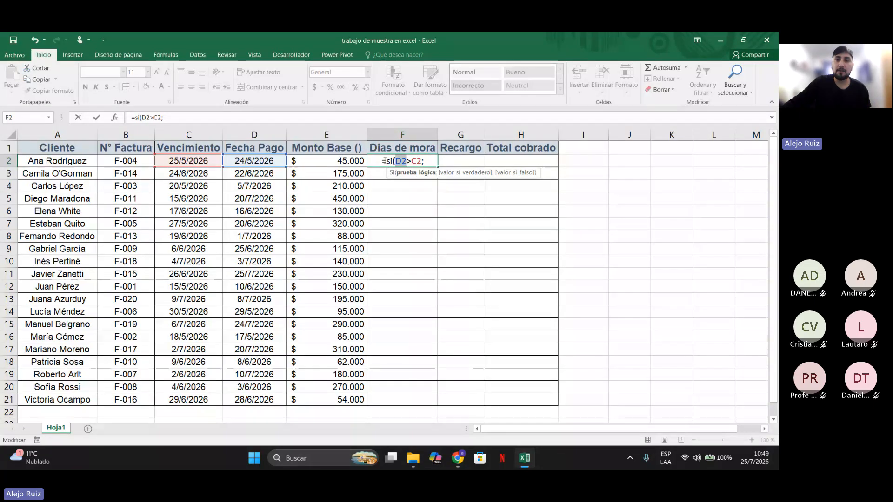
{"action": "left_click", "coordinate": [429, 161]}
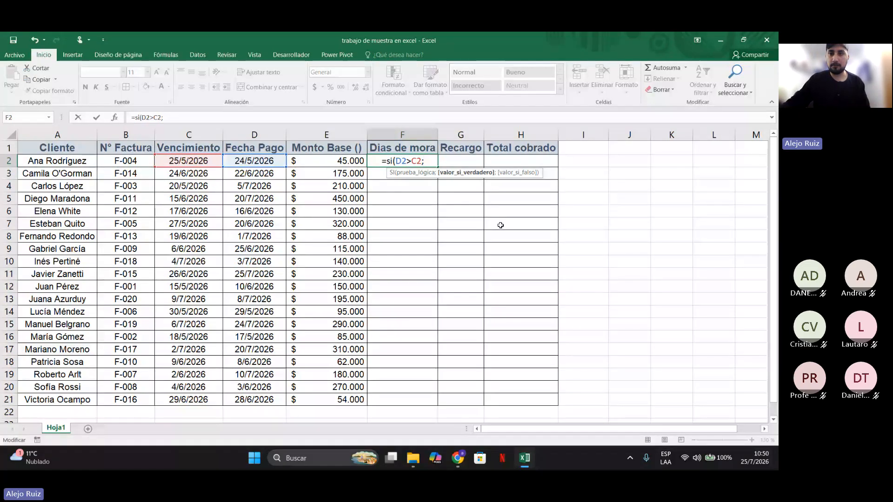
{"action": "left_click_drag", "start_coordinate": [421, 161], "coordinate": [397, 162]}
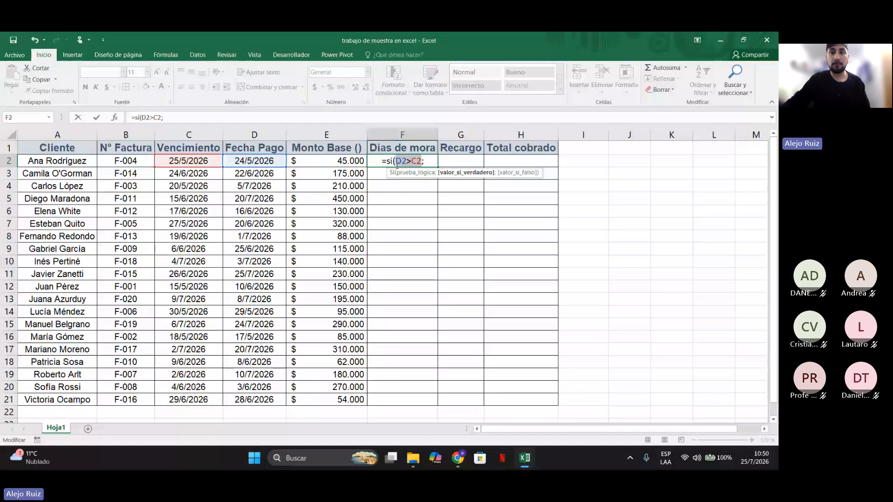
Nest a SIFECHA function as the value-if-true argument, with C2 as its start date and D2 as its end date.
{"action": "left_click", "coordinate": [432, 162]}
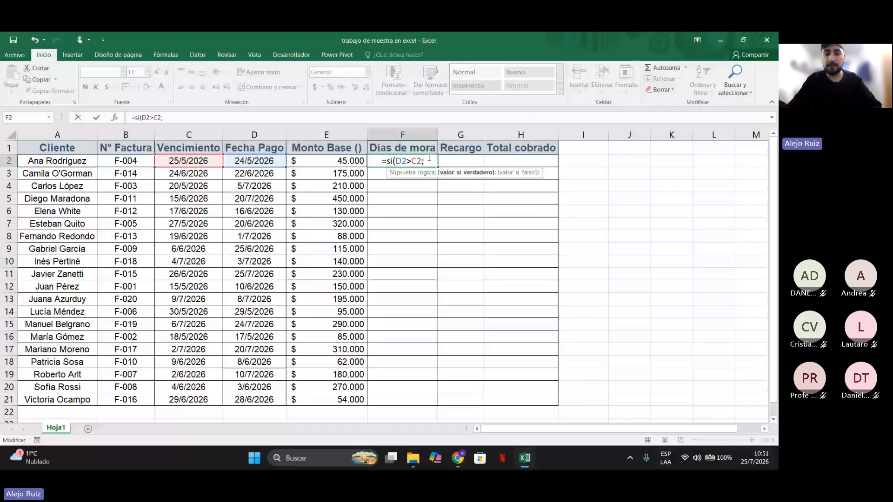
{"action": "type", "text": "sifech"}
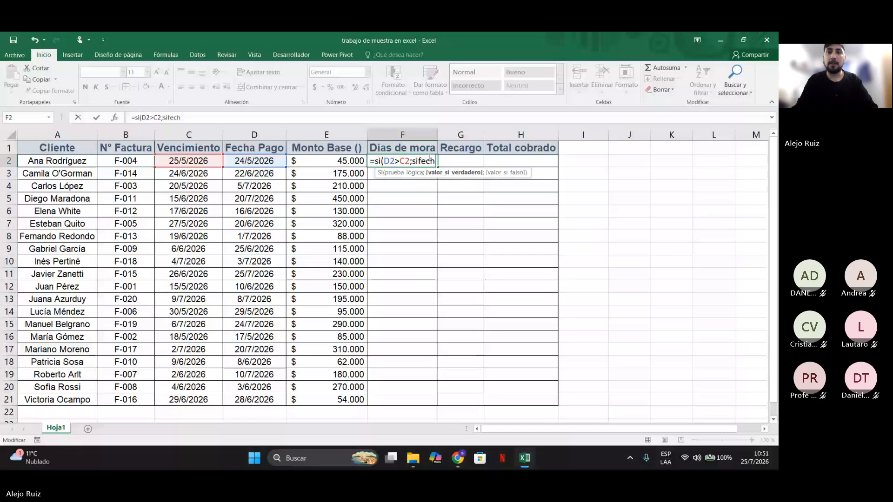
{"action": "type", "text": "a"}
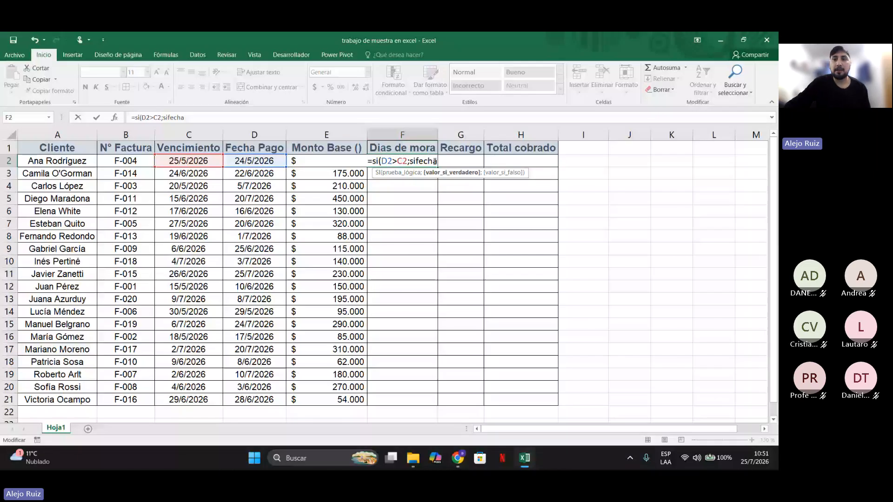
{"action": "type", "text": "("}
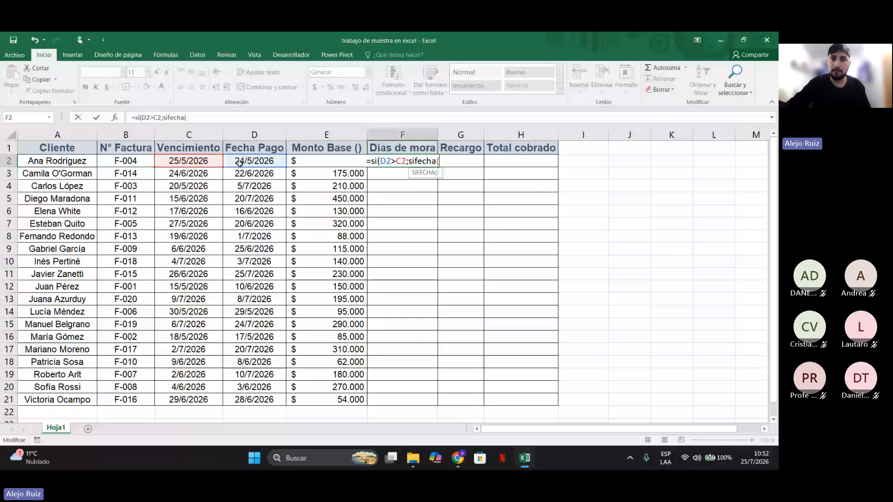
{"action": "left_click", "coordinate": [188, 161]}
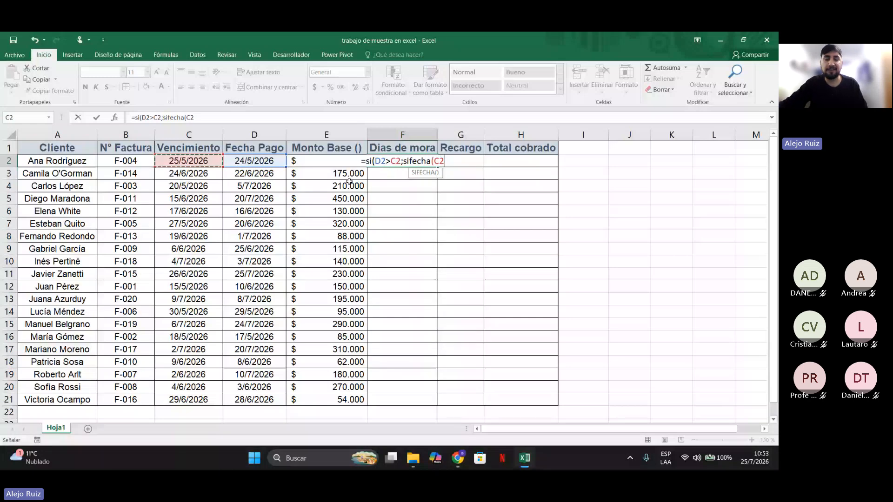
{"action": "type", "text": ";"}
{"action": "left_click", "coordinate": [255, 161]}
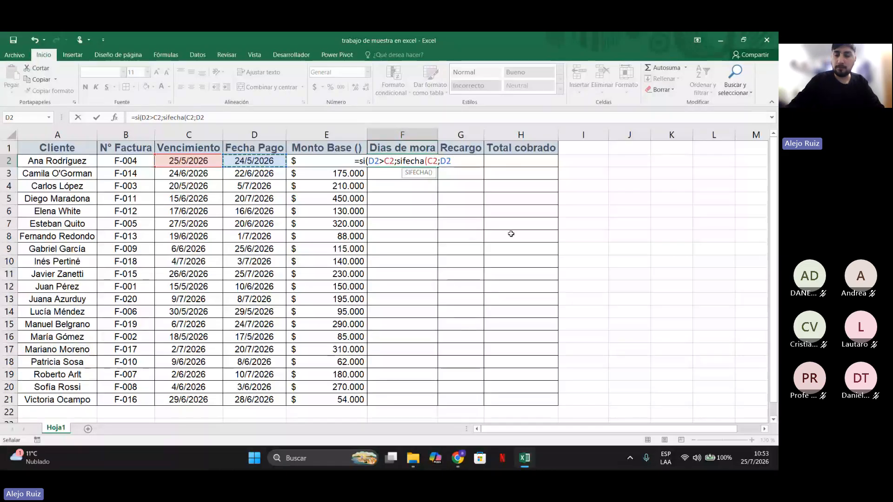
Set the SIFECHA unit argument to "d" for days and close the nested function's parenthesis.
{"action": "type", "text": ";"}
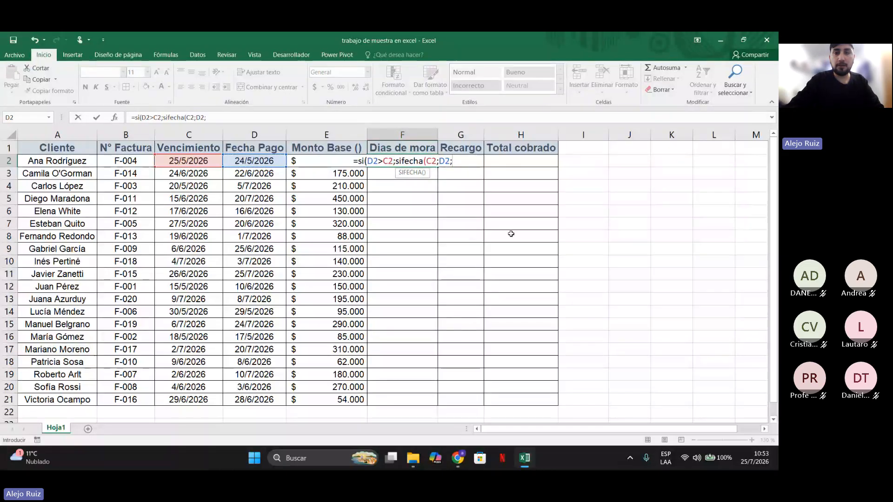
{"action": "type", "text": "\""}
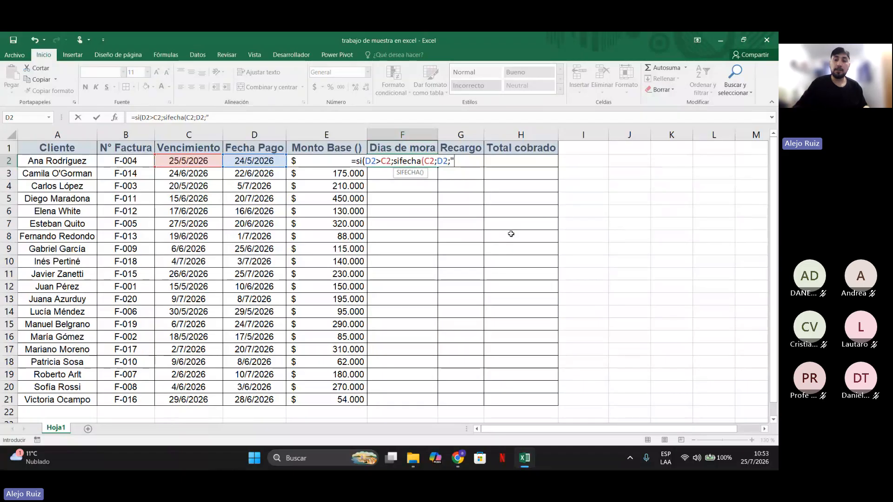
{"action": "type", "text": "y"}
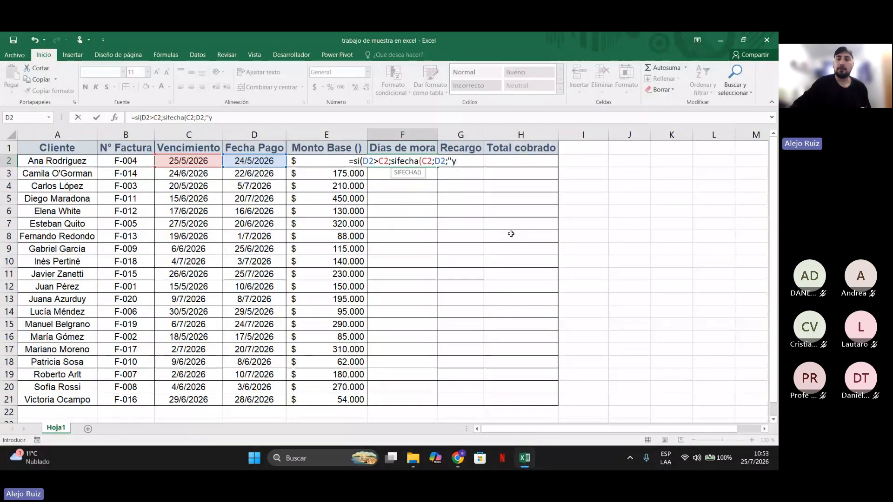
{"action": "key", "text": "BackSpace"}
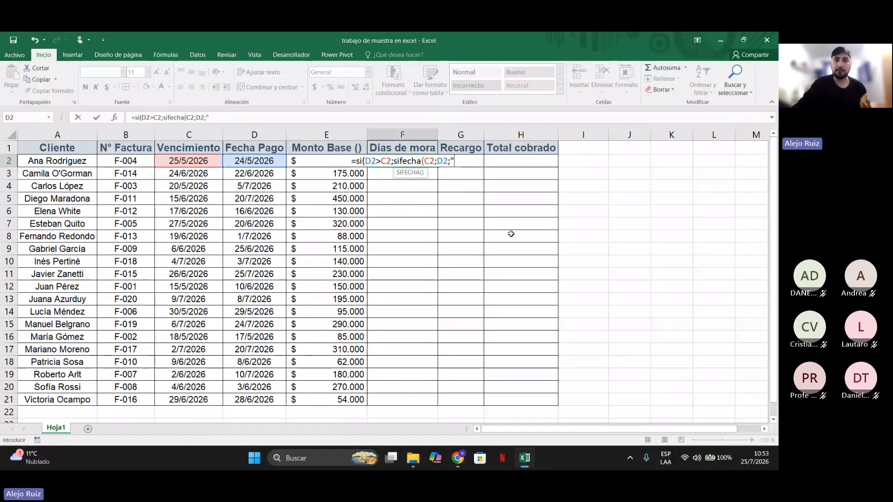
{"action": "type", "text": "m"}
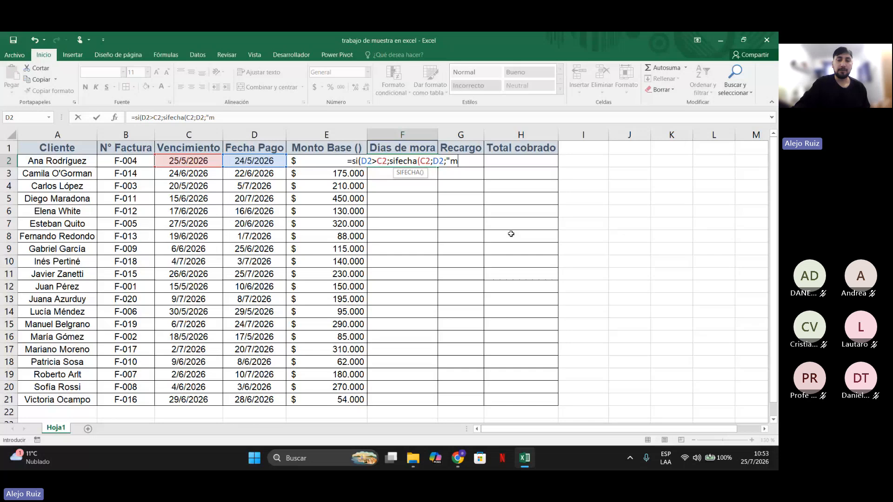
{"action": "key", "text": "BackSpace"}
{"action": "type", "text": "d"}
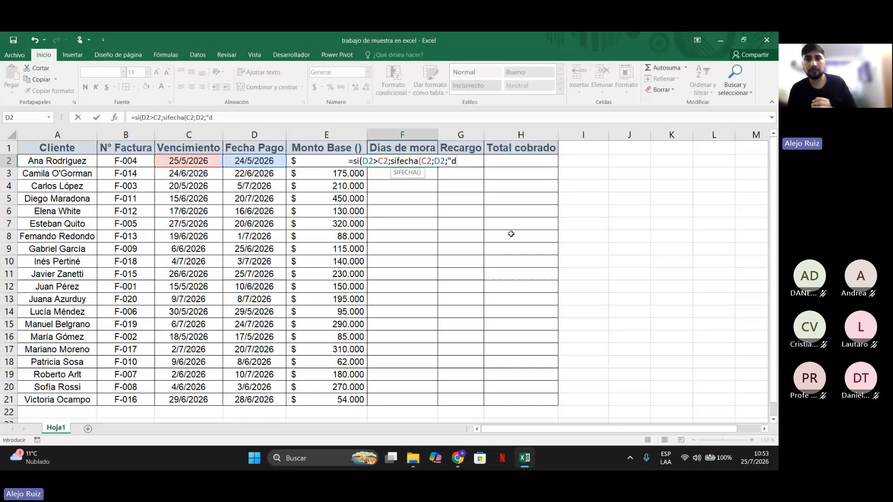
{"action": "type", "text": "\""}
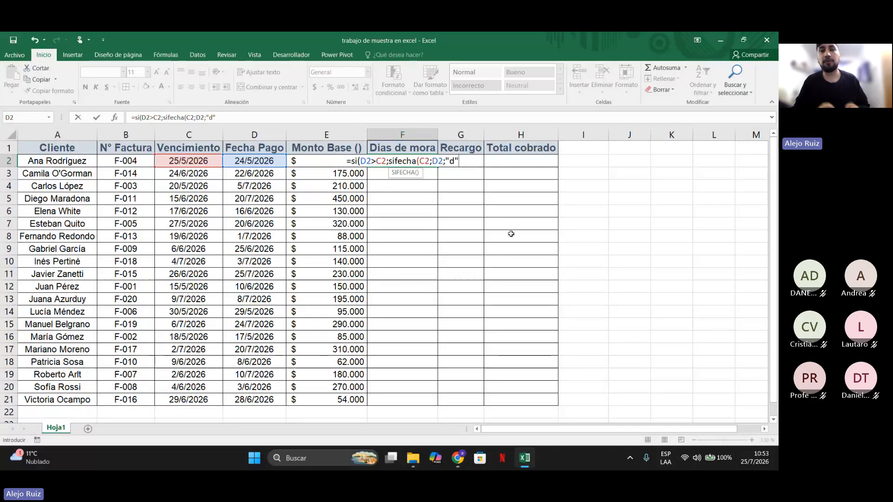
{"action": "type", "text": ")"}
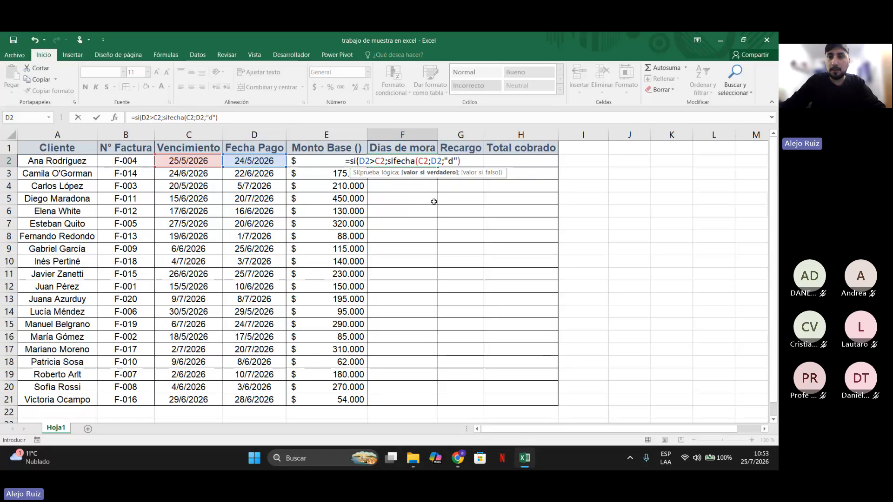
{"action": "left_click", "coordinate": [469, 162]}
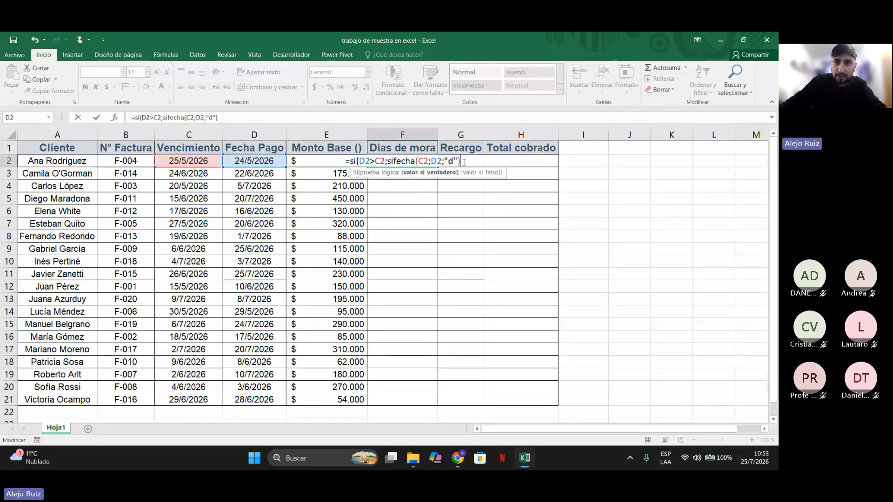
{"action": "left_click_drag", "start_coordinate": [464, 162], "coordinate": [388, 161]}
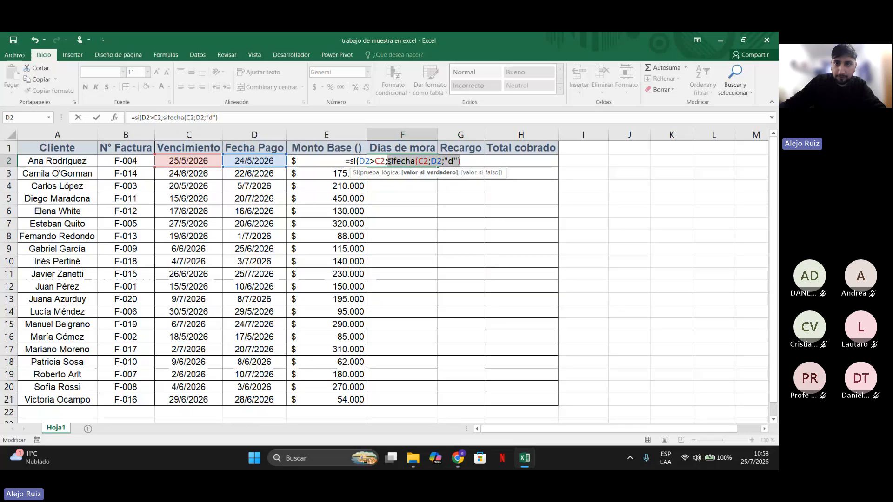
{"action": "left_click", "coordinate": [416, 161]}
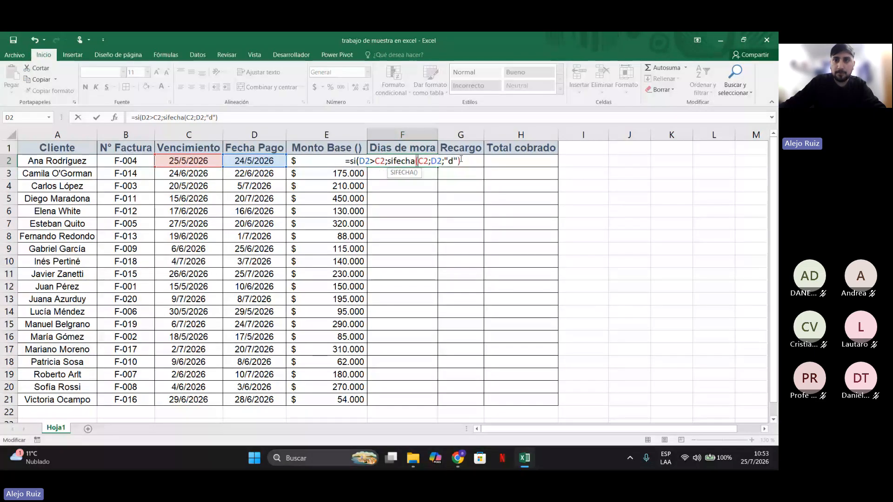
{"action": "left_click", "coordinate": [466, 161]}
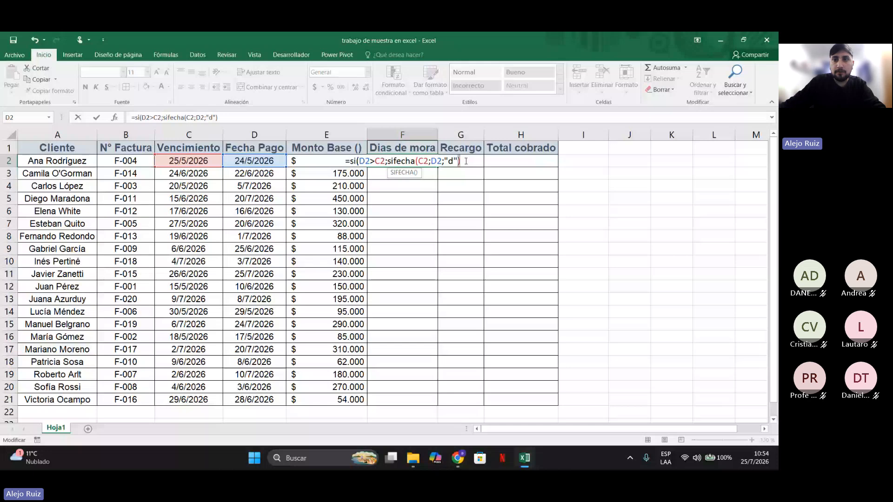
{"action": "left_click_drag", "start_coordinate": [466, 161], "coordinate": [416, 161]}
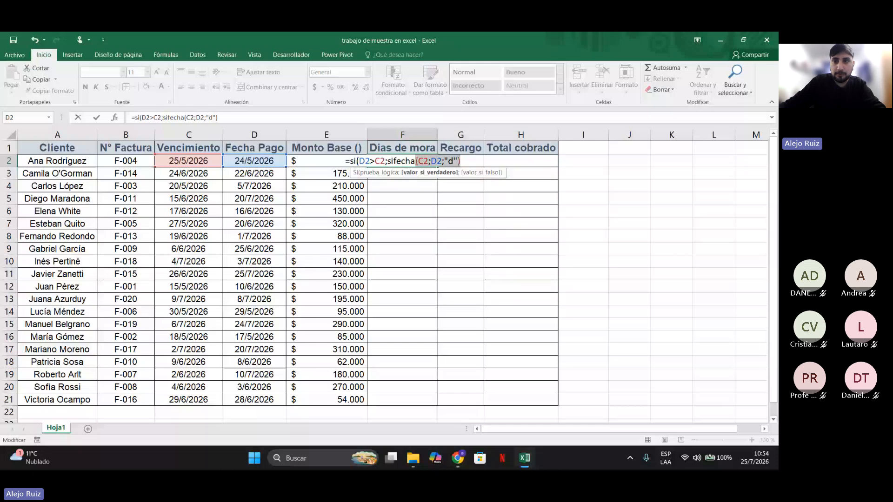
Add a semicolon after the nested SIFECHA function to start the IF formula's value-if-false argument.
{"action": "left_click", "coordinate": [466, 162]}
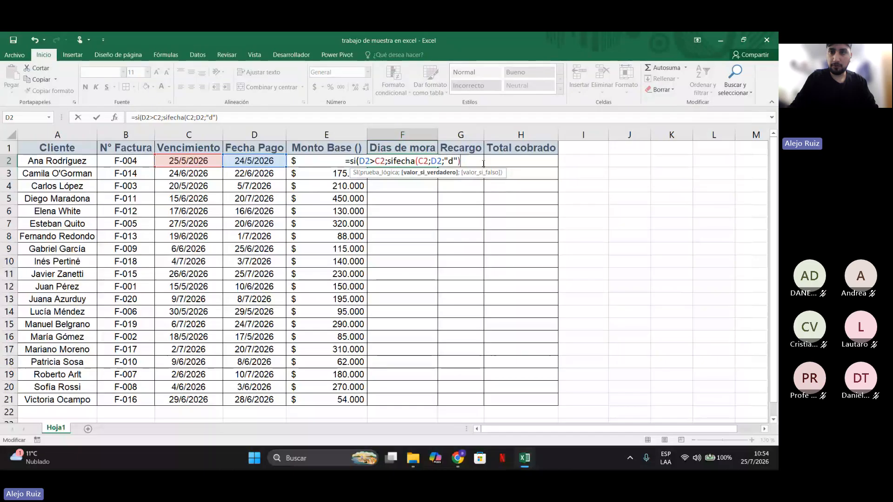
{"action": "type", "text": ";"}
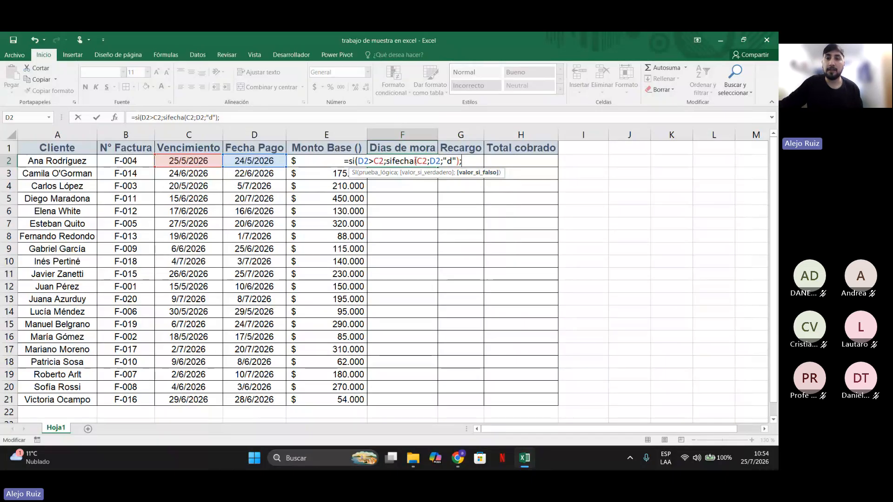
Set 0 as the SI formula's value-if-false argument, close its parenthesis, and enter the formula in F2.
{"action": "left_click_drag", "start_coordinate": [384, 166], "coordinate": [358, 166]}
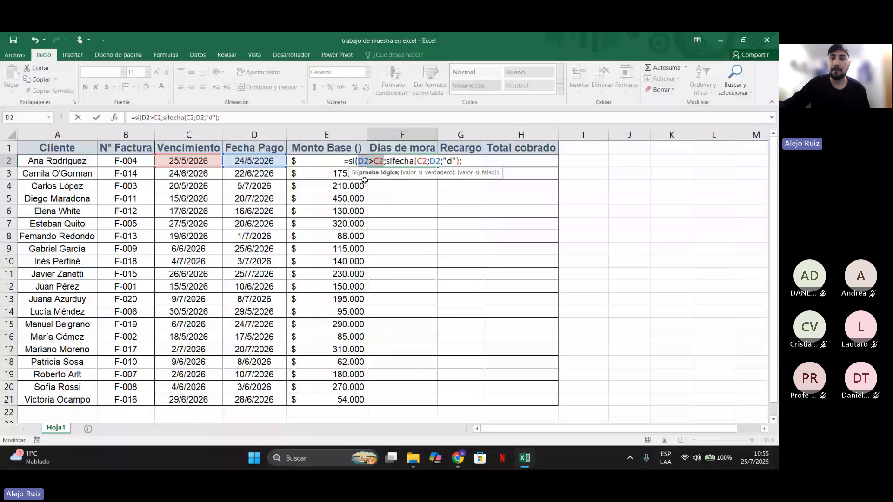
{"action": "left_click", "coordinate": [463, 162]}
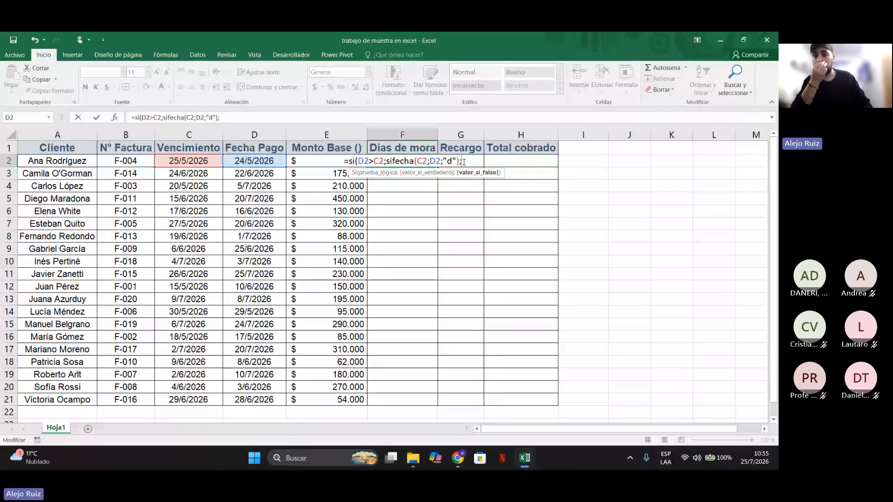
{"action": "type", "text": "0"}
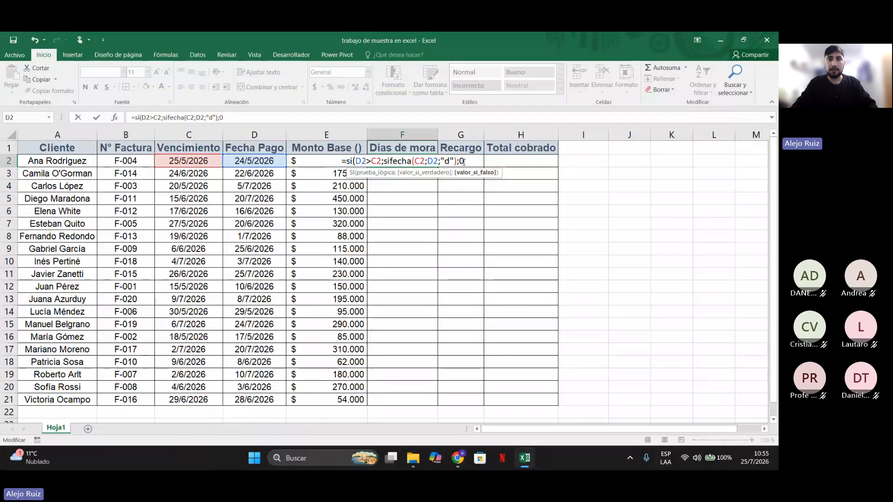
{"action": "type", "text": ")"}
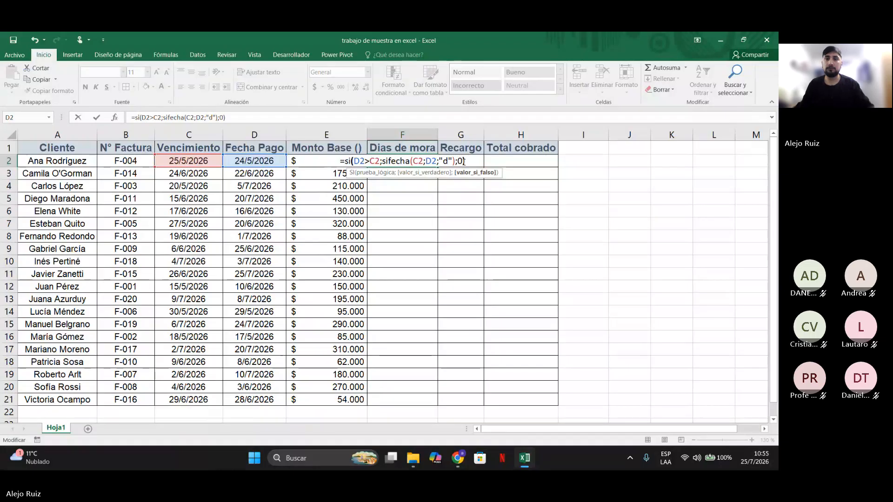
{"action": "key", "text": "Return"}
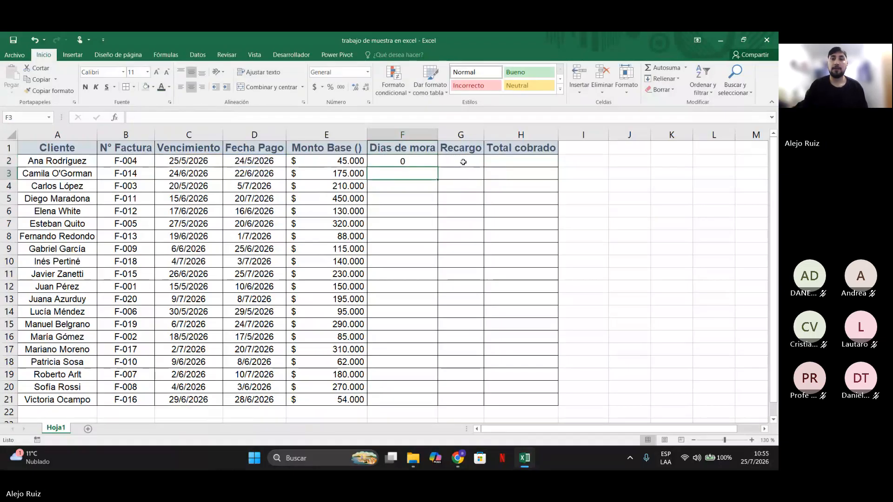
Check the Dias de mora result in row 2 against that row's Vencimiento and Fecha Pago dates.
{"action": "left_click", "coordinate": [404, 163]}
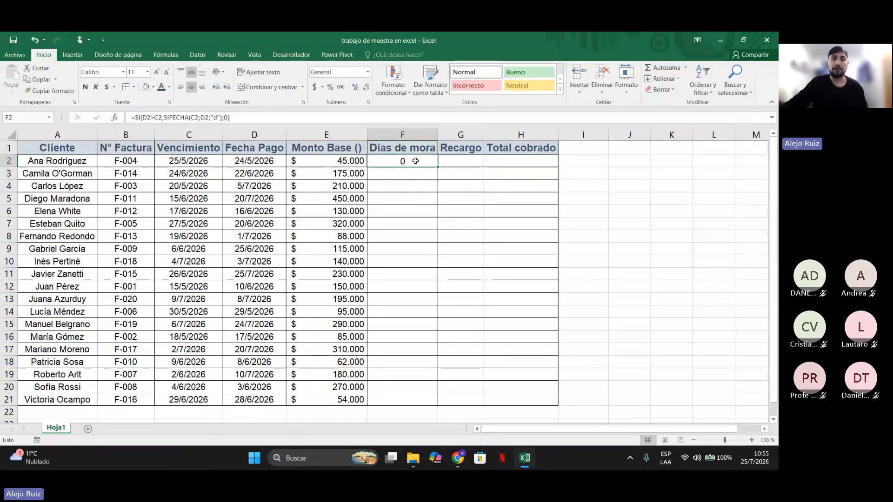
{"action": "left_click", "coordinate": [249, 161]}
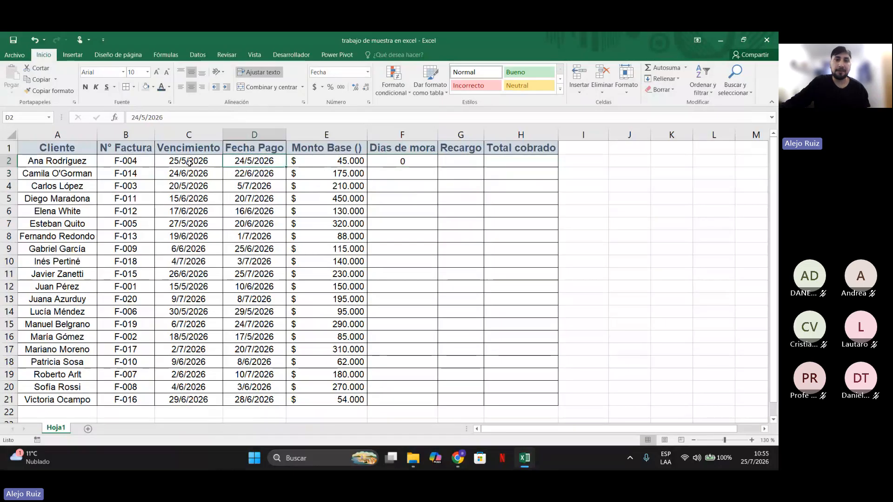
{"action": "left_click", "coordinate": [190, 163]}
{"action": "left_click", "coordinate": [242, 163]}
{"action": "key", "text": "Left"}
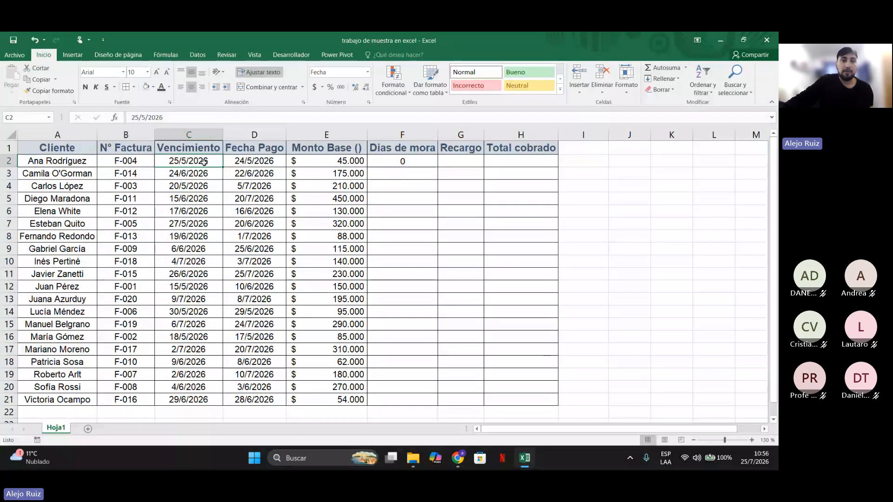
{"action": "left_click", "coordinate": [250, 161]}
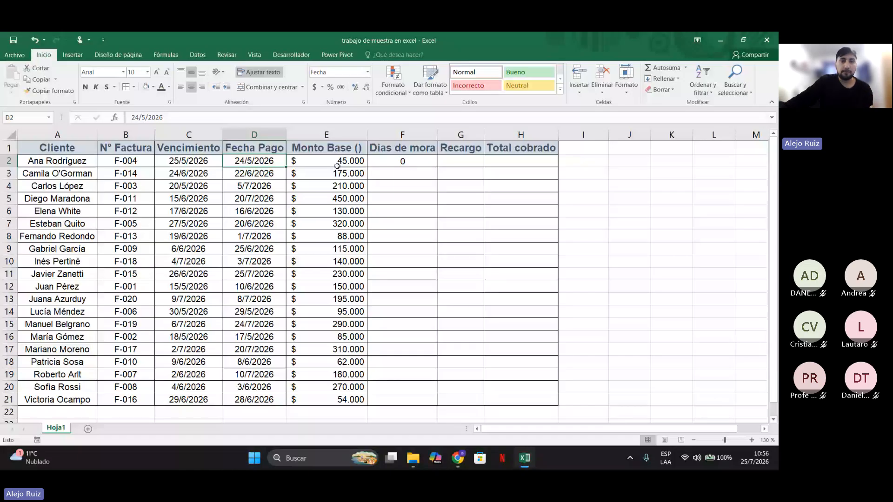
Fill the Dias de mora formula from F2 down through the last client row, F21.
{"action": "left_click", "coordinate": [392, 163]}
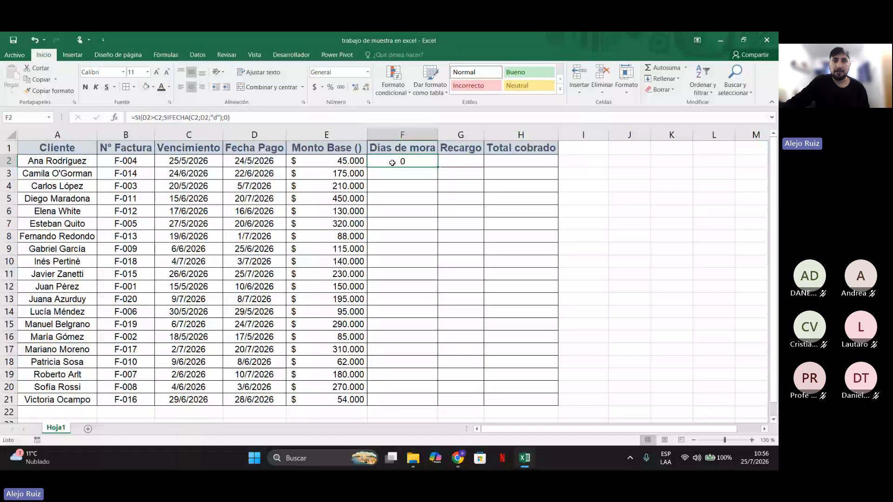
{"action": "double_click", "coordinate": [438, 166]}
{"action": "left_click", "coordinate": [188, 186]}
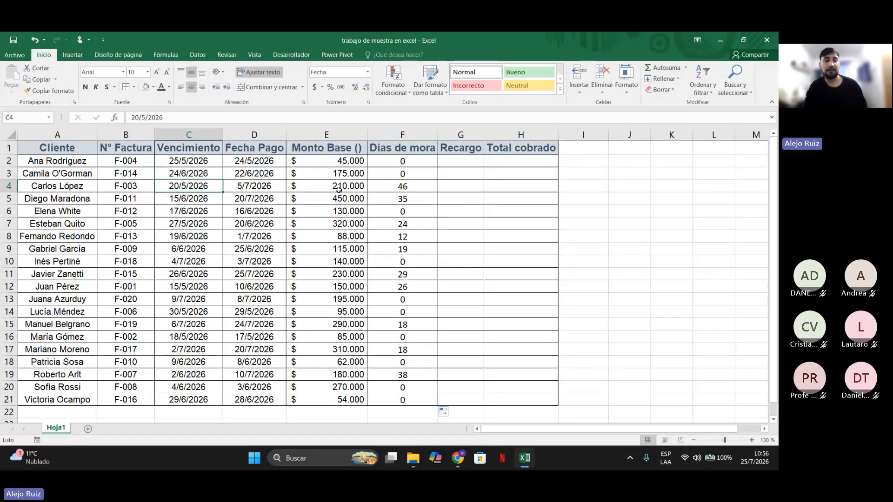
Change the SIFECHA unit in the F4 formula to "m" to count the delay in months.
{"action": "left_click", "coordinate": [381, 187]}
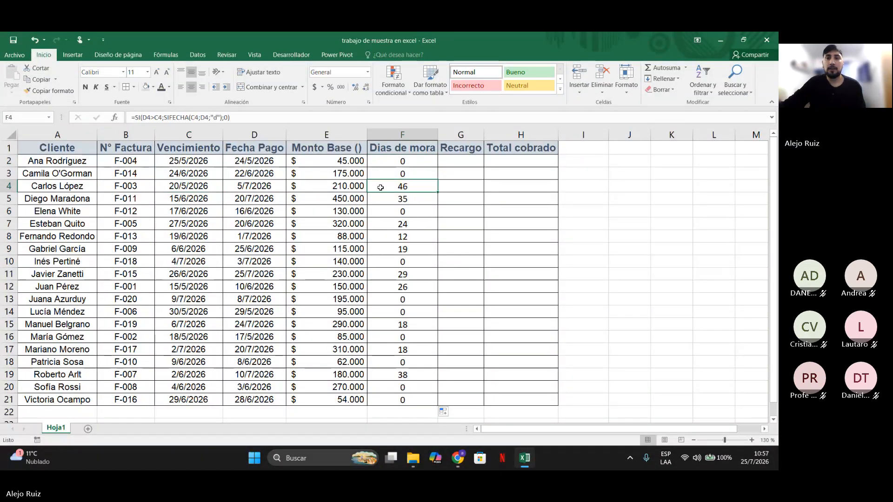
{"action": "double_click", "coordinate": [380, 187]}
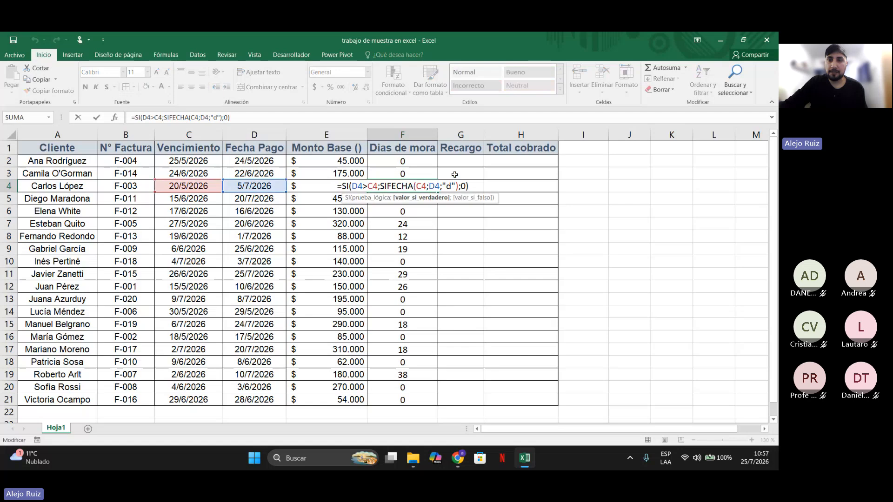
{"action": "left_click", "coordinate": [453, 186]}
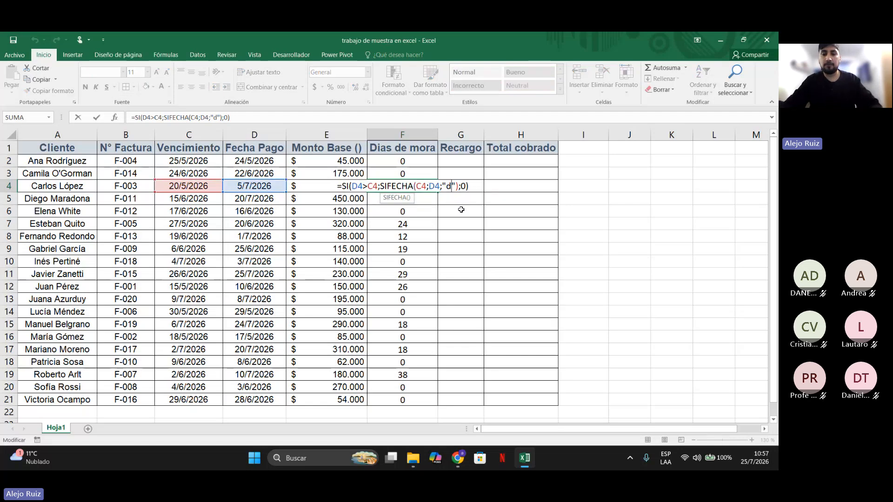
{"action": "key", "text": "BackSpace"}
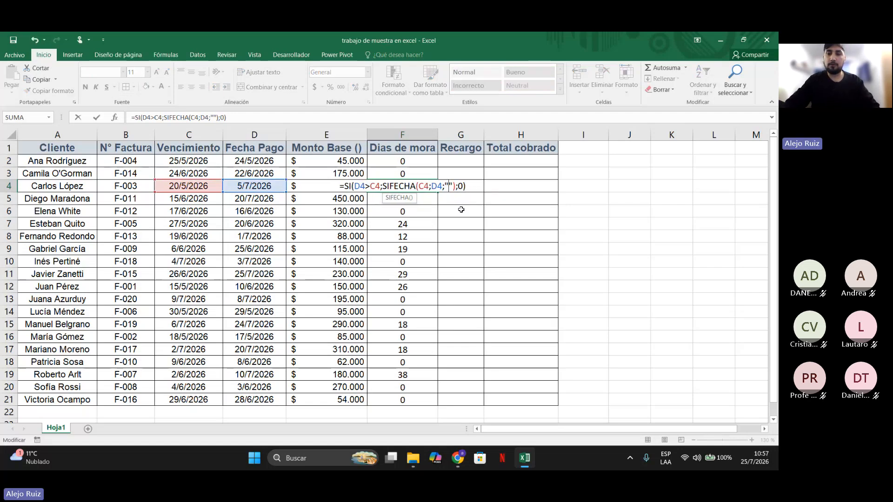
{"action": "type", "text": "m"}
{"action": "key", "text": "Return"}
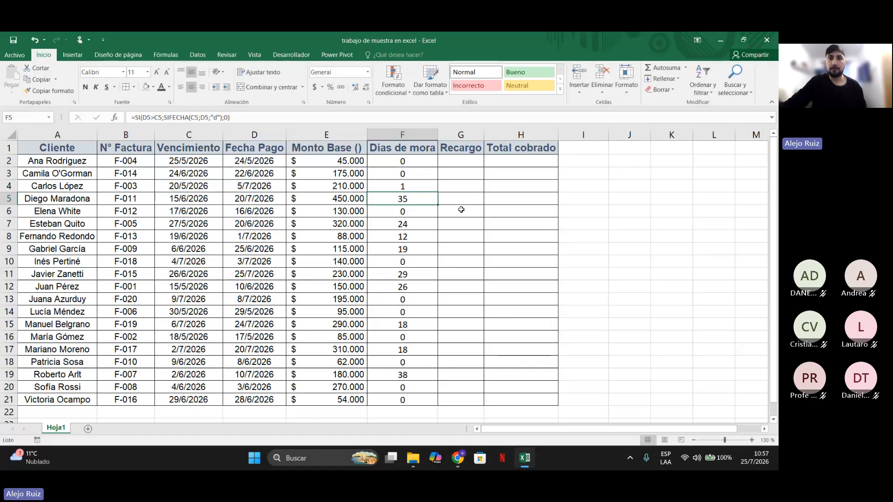
Set the SIFECHA unit in the F4 formula back to "d" for days.
{"action": "key", "text": "Up"}
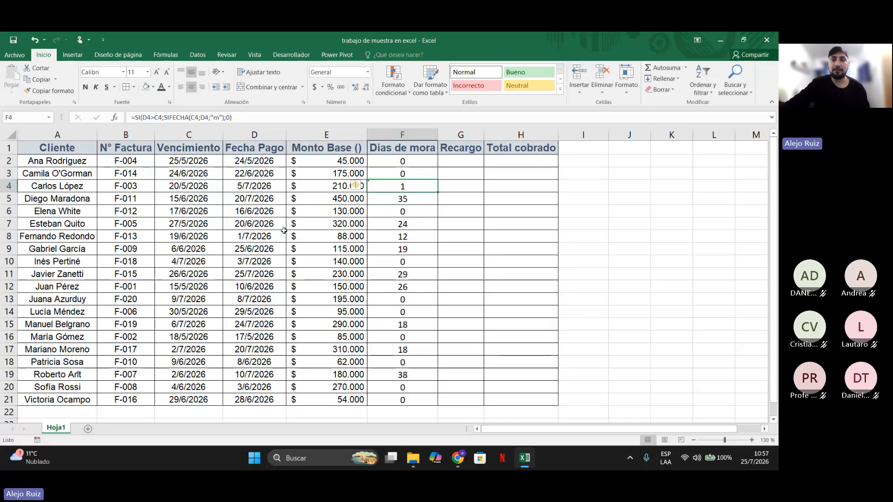
{"action": "double_click", "coordinate": [415, 187]}
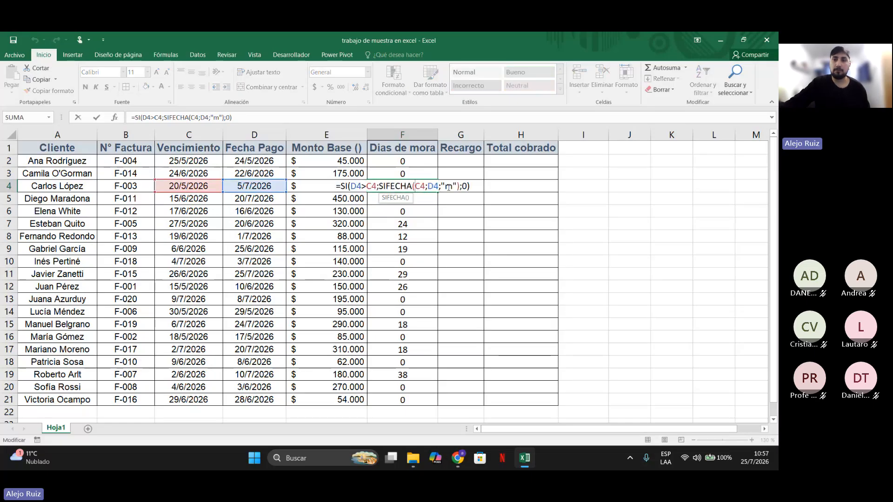
{"action": "double_click", "coordinate": [448, 187]}
{"action": "type", "text": "d"}
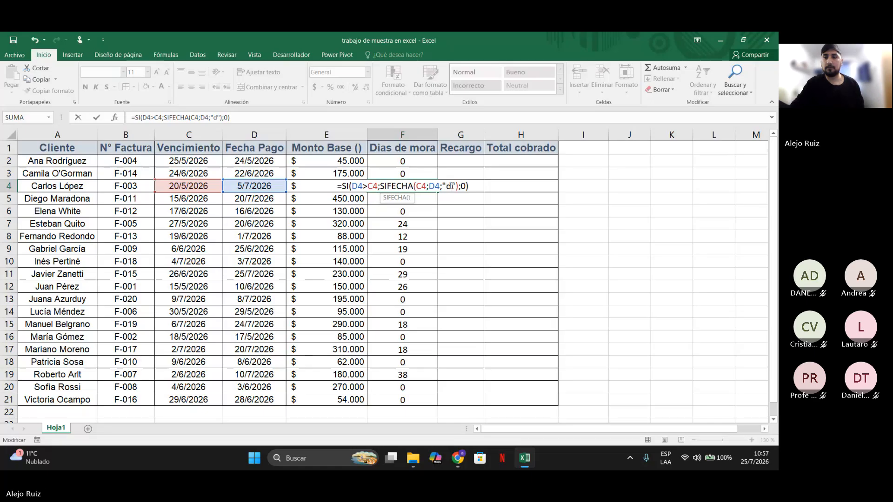
{"action": "key", "text": "Return"}
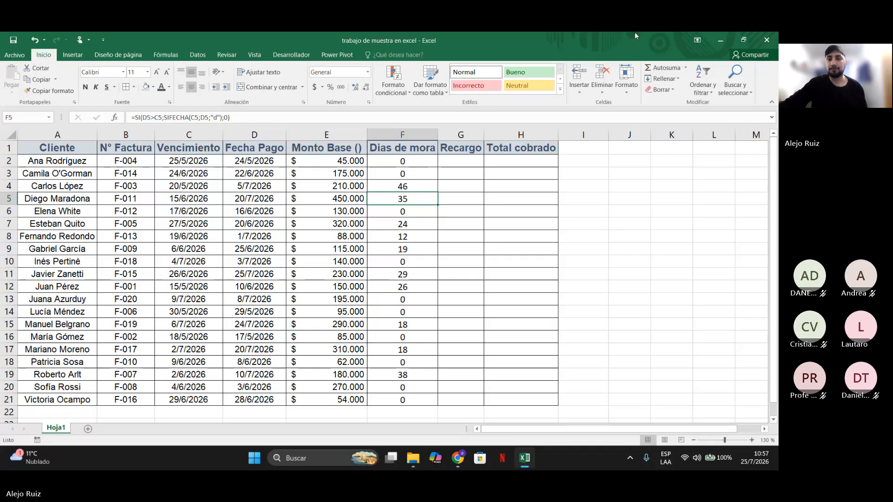
Review the filled Dias de mora column and examine the F2 formula's nested SIFECHA function and D2>C2 logical test.
{"action": "left_click", "coordinate": [426, 212]}
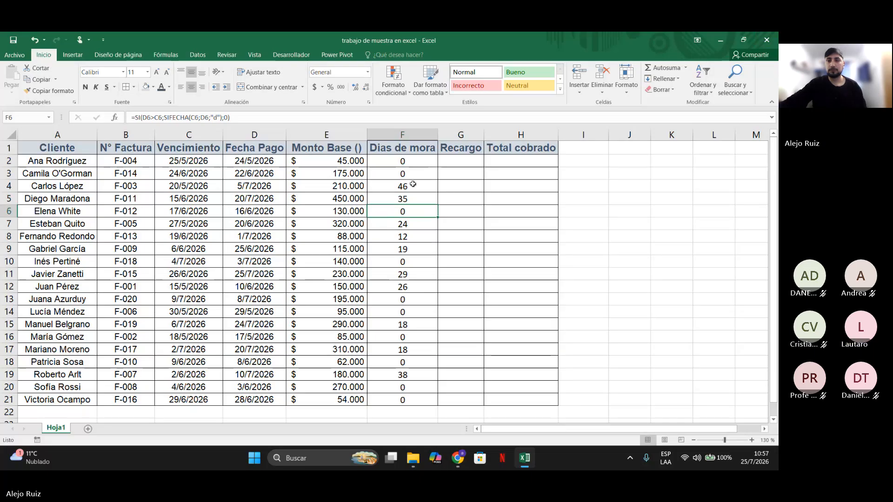
{"action": "left_click_drag", "start_coordinate": [403, 161], "coordinate": [415, 367]}
{"action": "scroll", "coordinate": [415, 367], "scroll_direction": "up", "scroll_amount": 1}
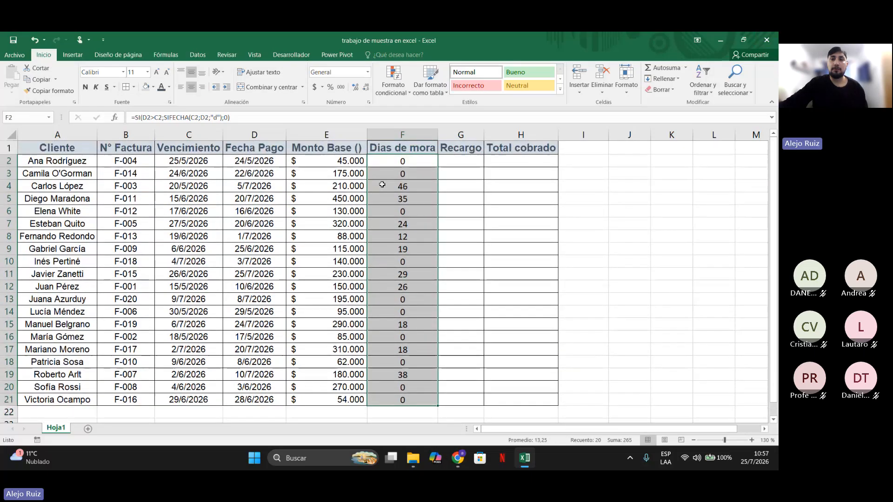
{"action": "double_click", "coordinate": [381, 160]}
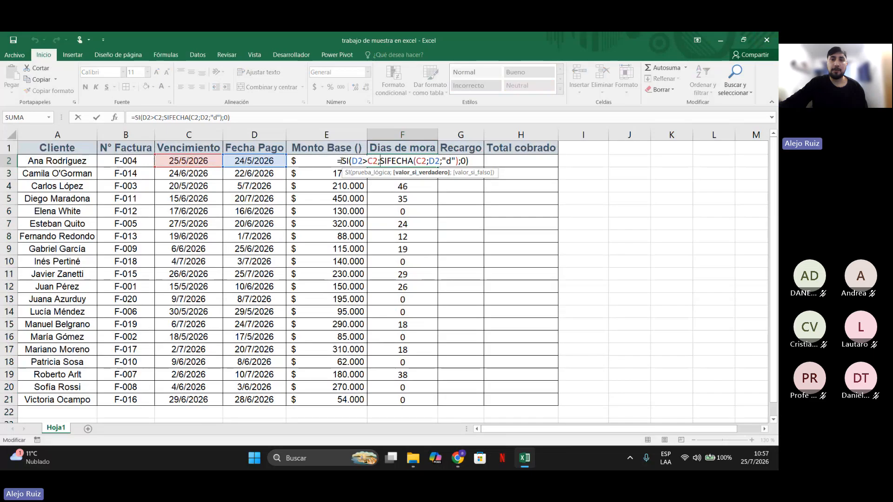
{"action": "left_click_drag", "start_coordinate": [338, 161], "coordinate": [401, 161]}
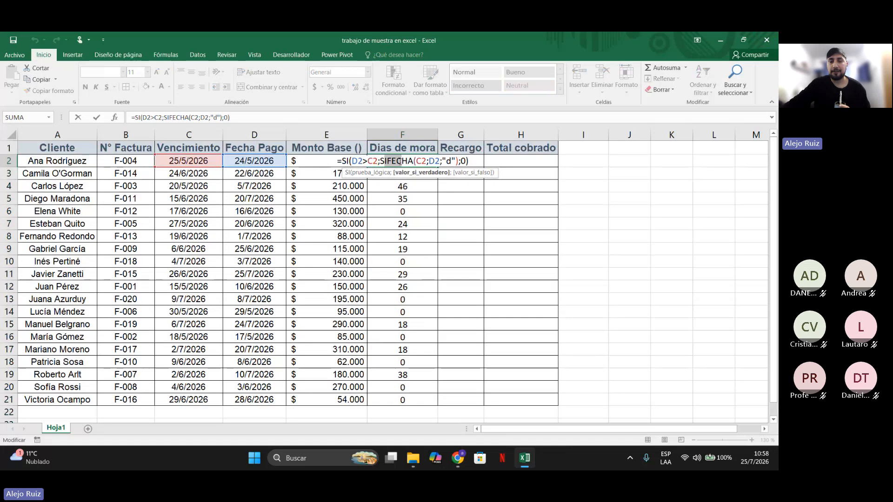
{"action": "left_click", "coordinate": [349, 161]}
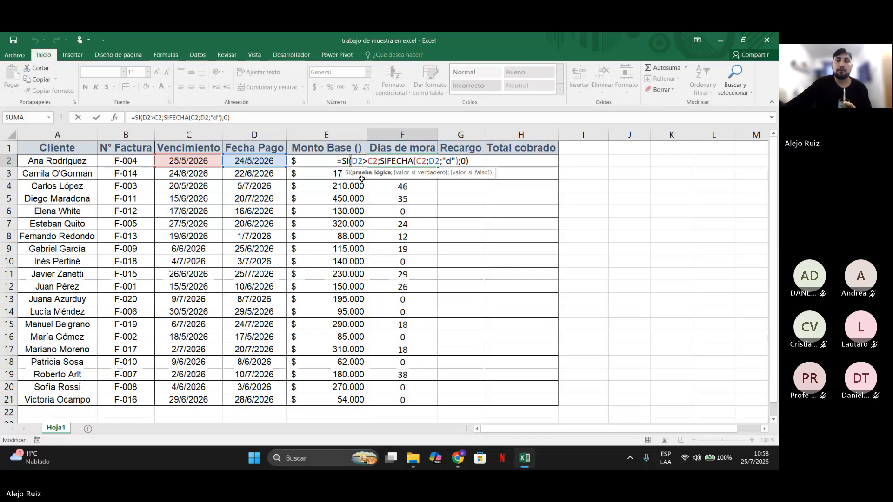
{"action": "left_click_drag", "start_coordinate": [352, 161], "coordinate": [379, 161]}
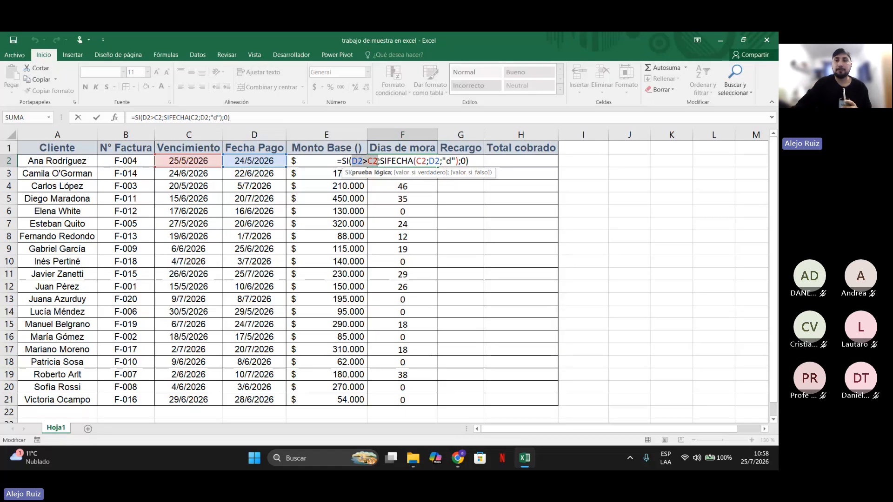
{"action": "key", "text": "Return"}
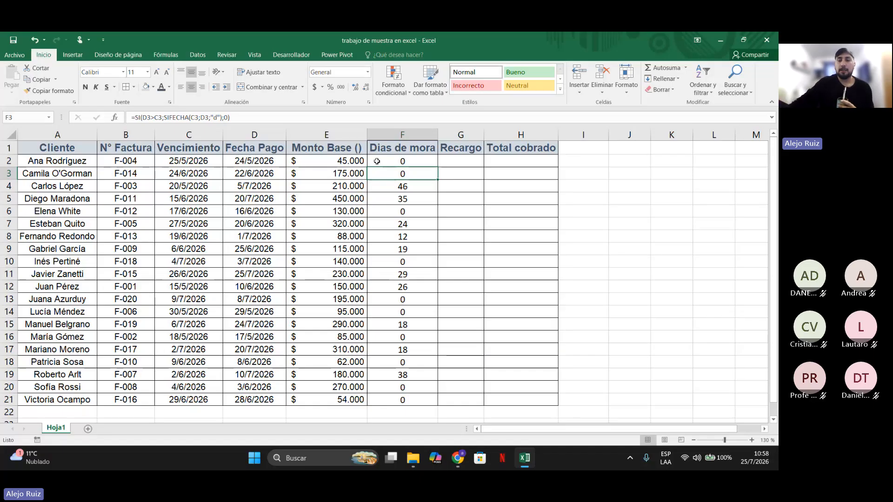
{"action": "left_click", "coordinate": [416, 184]}
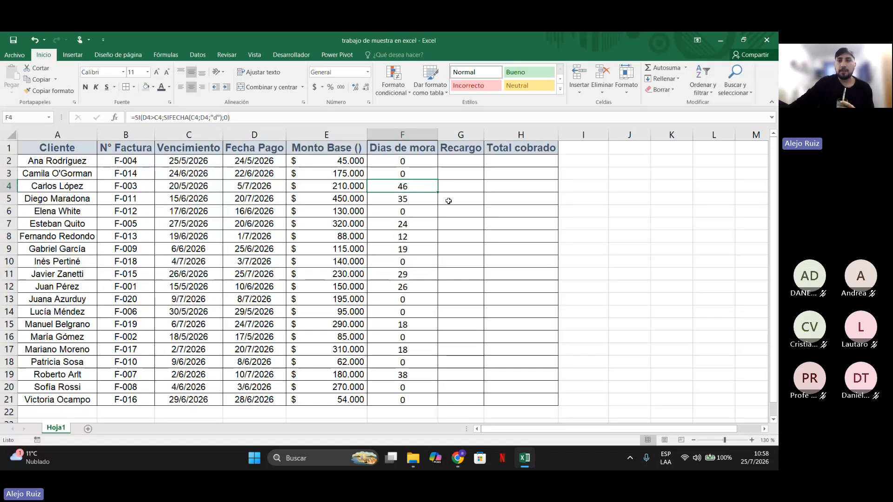
Insert a new column between Dias de mora and Recargo and title it Estado.
{"action": "left_click", "coordinate": [452, 161]}
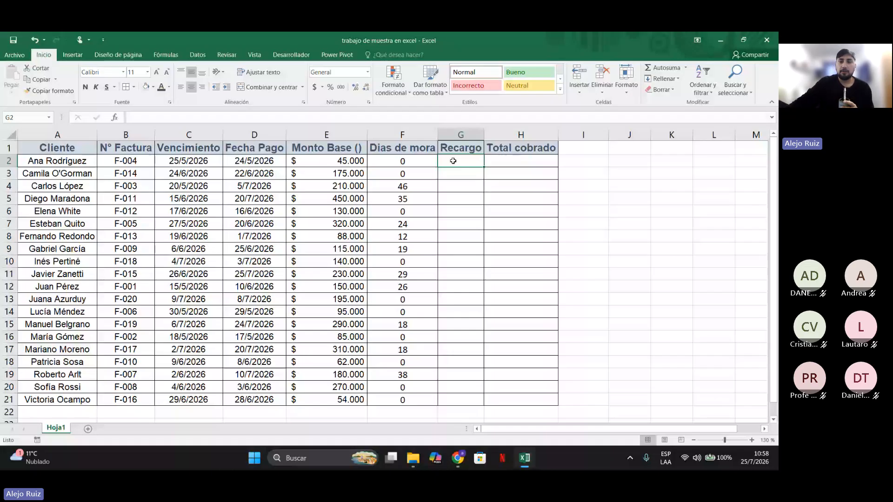
{"action": "left_click_drag", "start_coordinate": [430, 161], "coordinate": [432, 395]}
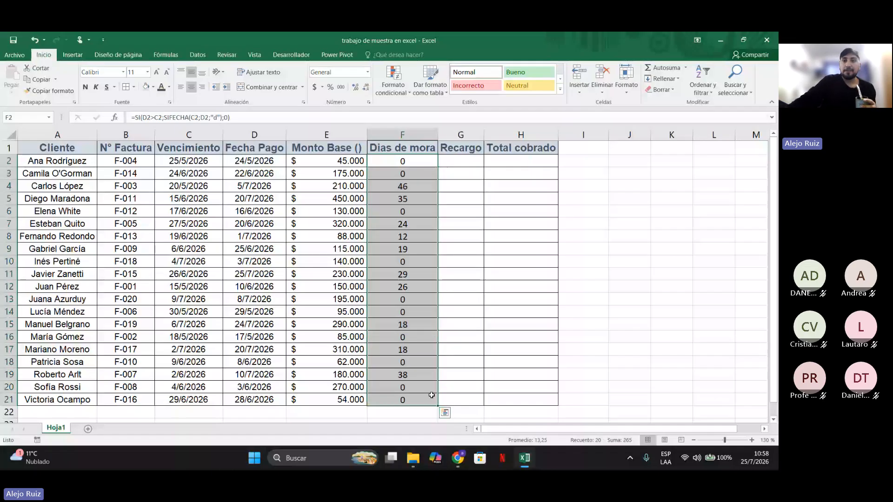
{"action": "key", "text": "Right"}
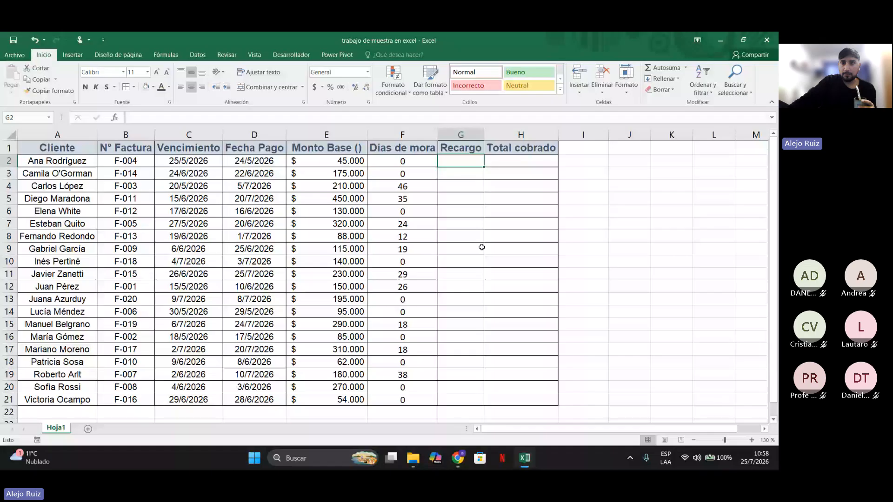
{"action": "left_click", "coordinate": [409, 135]}
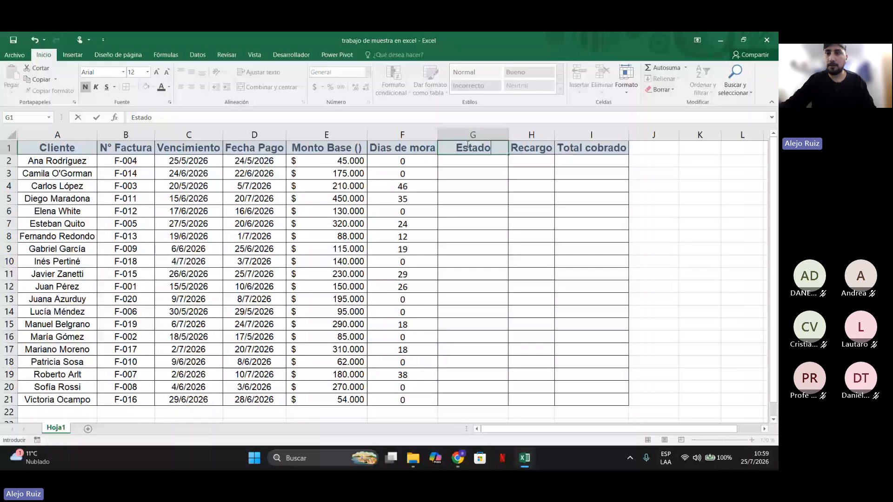
Start an SI formula in Estado cell G2 with the logical test F2=0.
{"action": "left_click", "coordinate": [467, 163]}
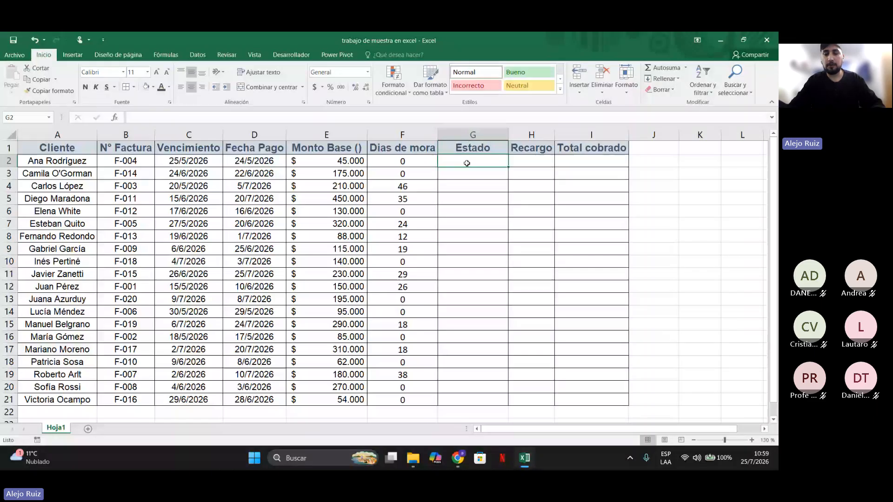
{"action": "type", "text": "=si"}
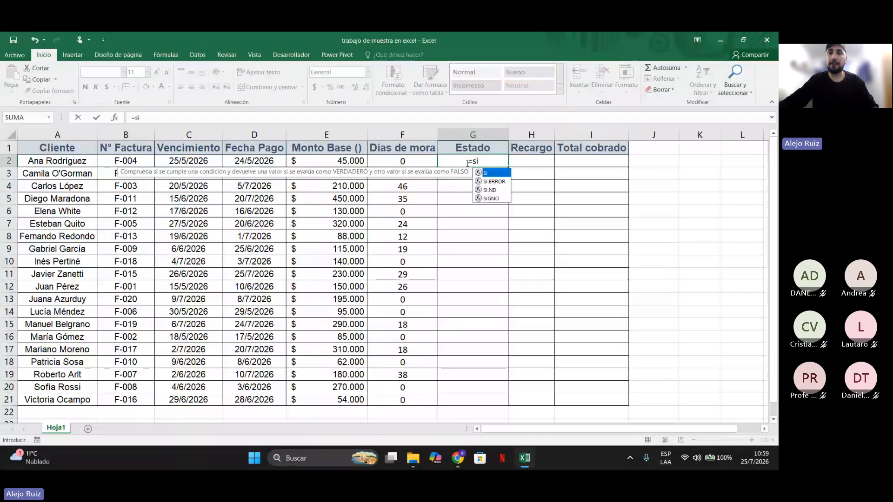
{"action": "type", "text": "("}
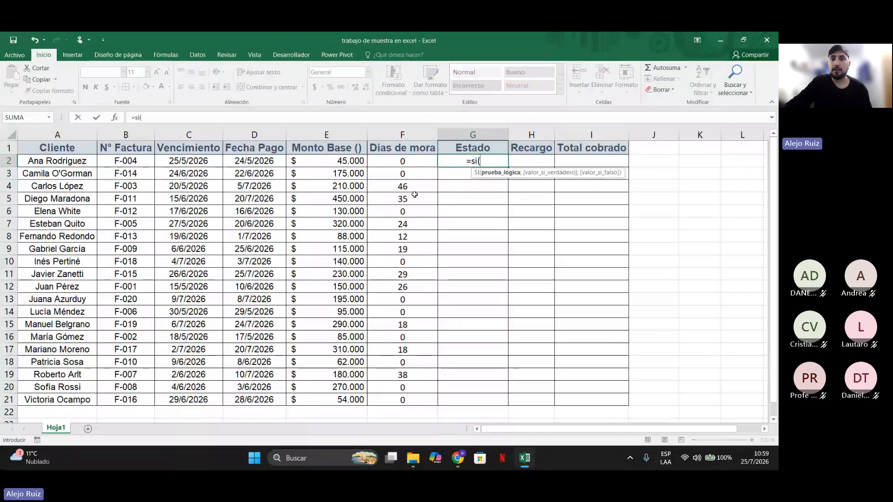
{"action": "key", "text": "F2"}
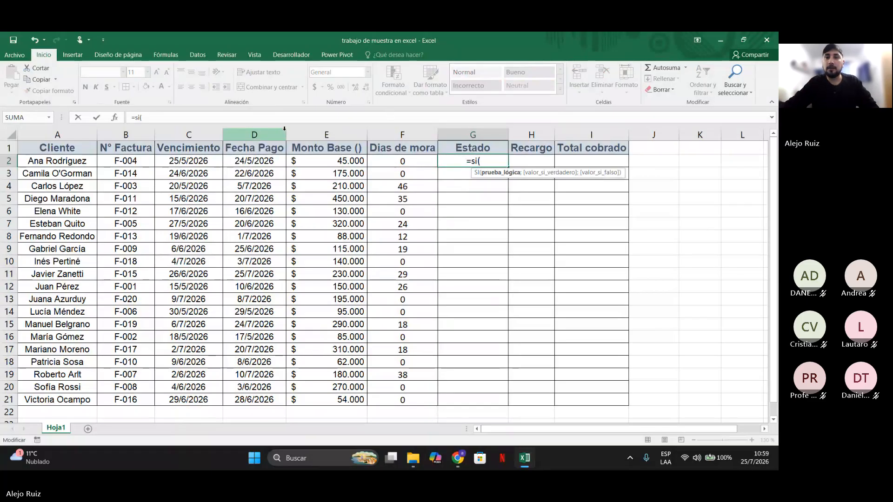
{"action": "left_click", "coordinate": [414, 161]}
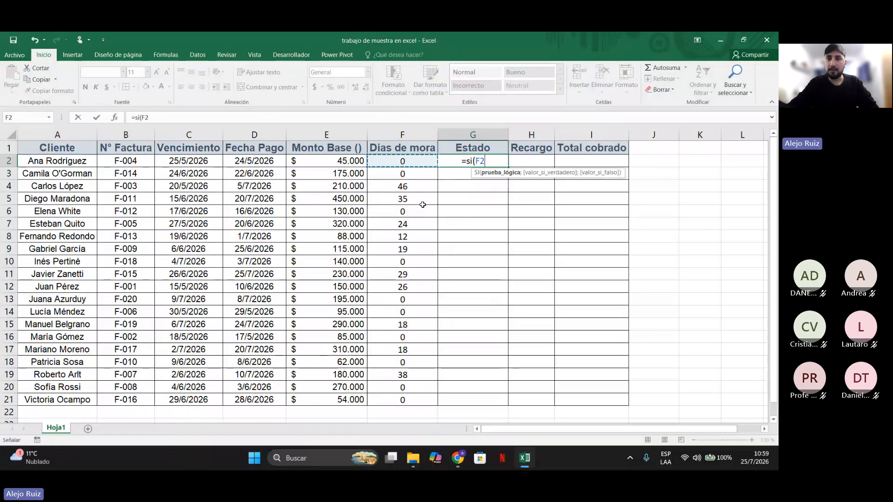
{"action": "type", "text": "=0"}
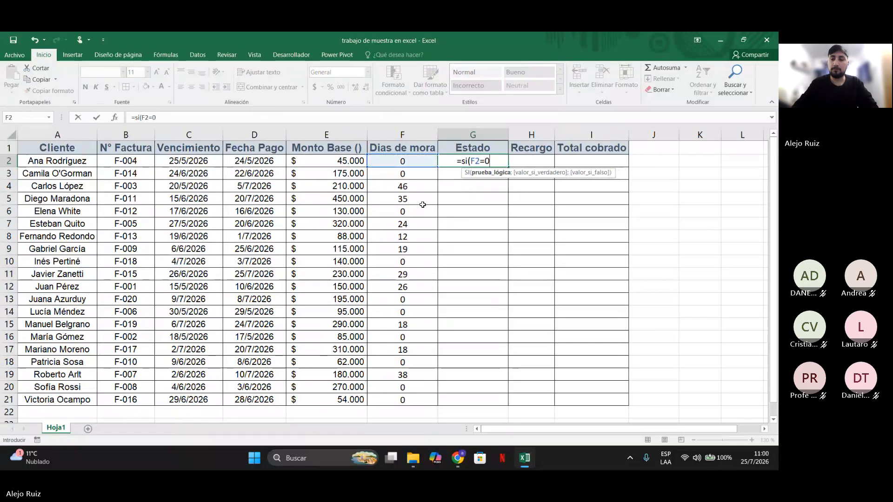
{"action": "type", "text": ";"}
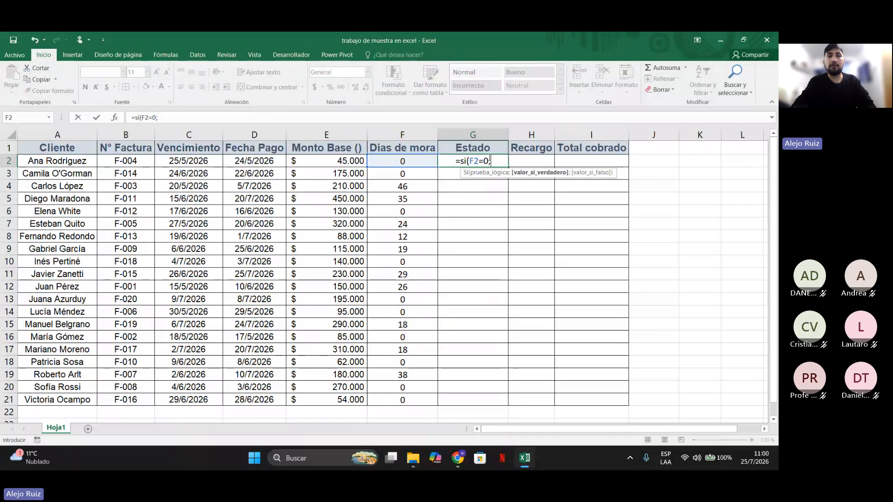
Complete the G2 formula with "no tiene mora" as the value if true and "tiene mora" as the value if false.
{"action": "type", "text": "\""}
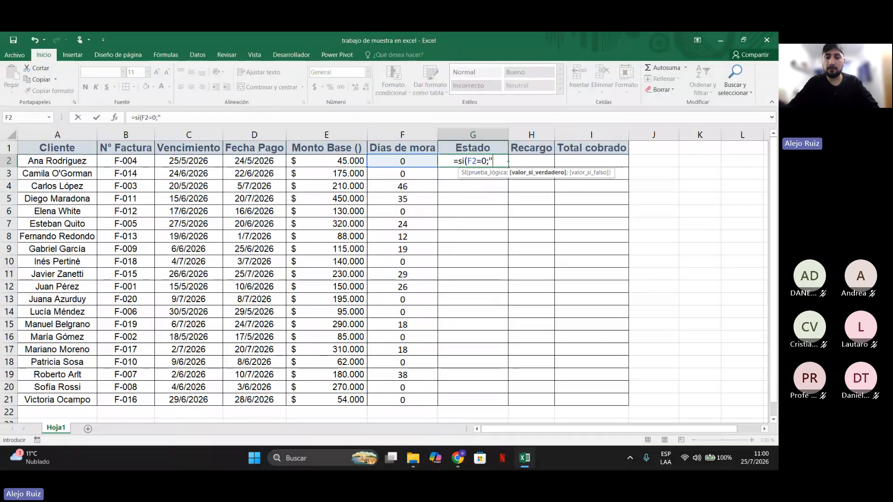
{"action": "type", "text": "no tiene"}
{"action": "type", "text": "mora\""}
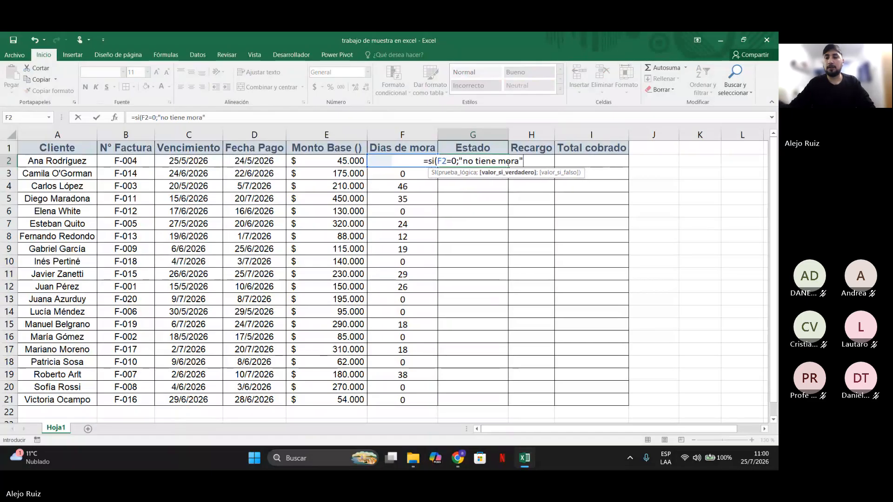
{"action": "type", "text": ";"}
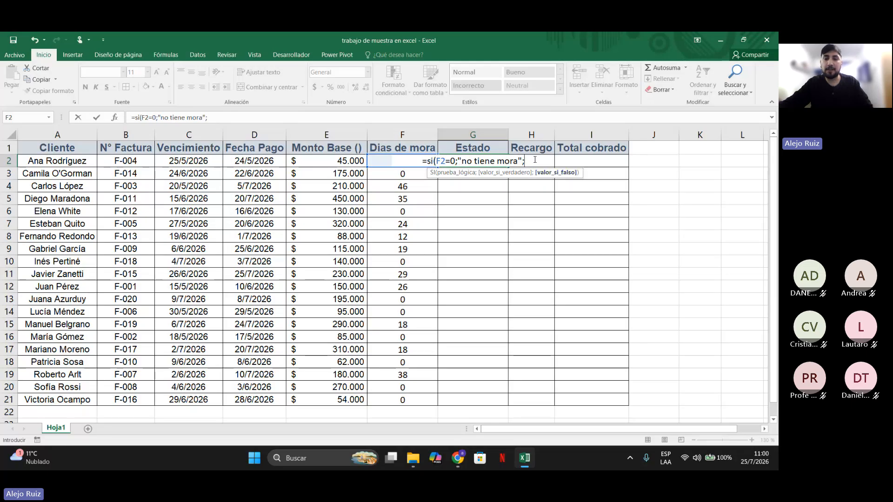
{"action": "type", "text": "\""}
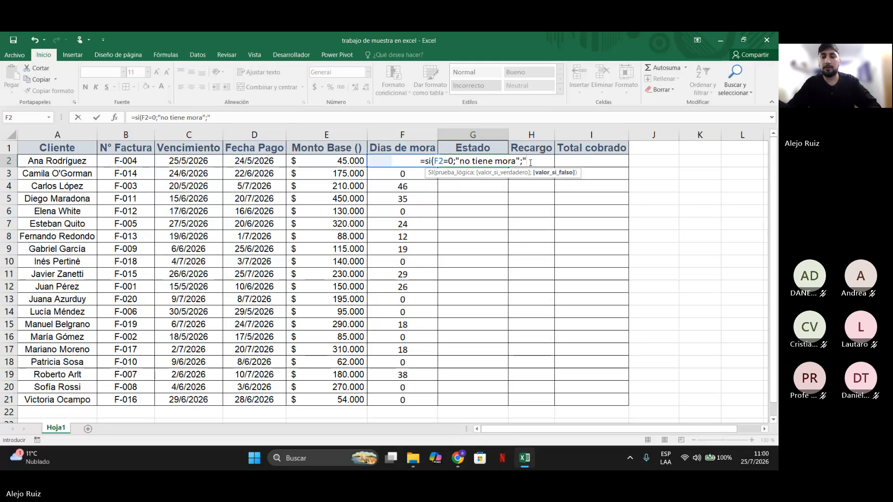
{"action": "type", "text": "to"}
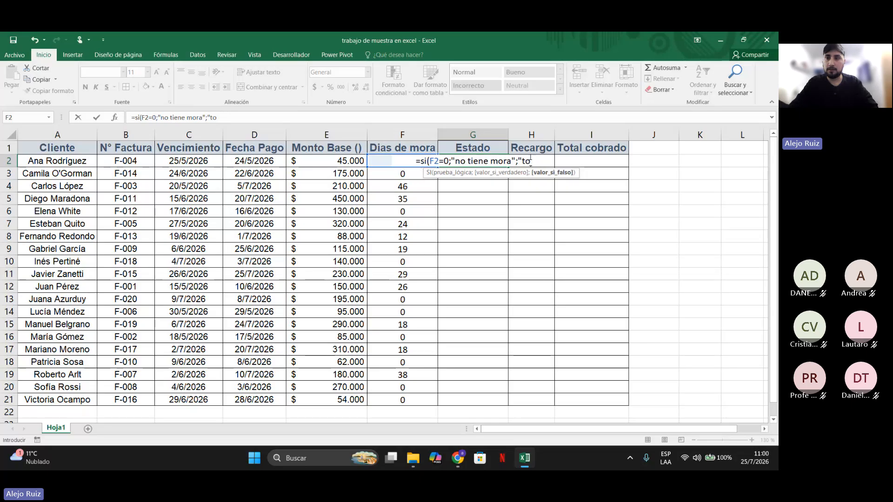
{"action": "key", "text": "BackSpace"}
{"action": "type", "text": "iene"}
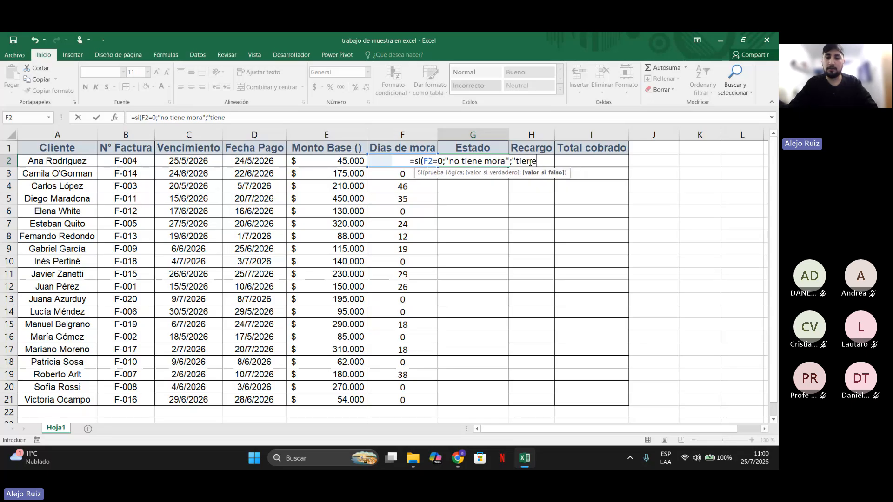
{"action": "type", "text": " mora\""}
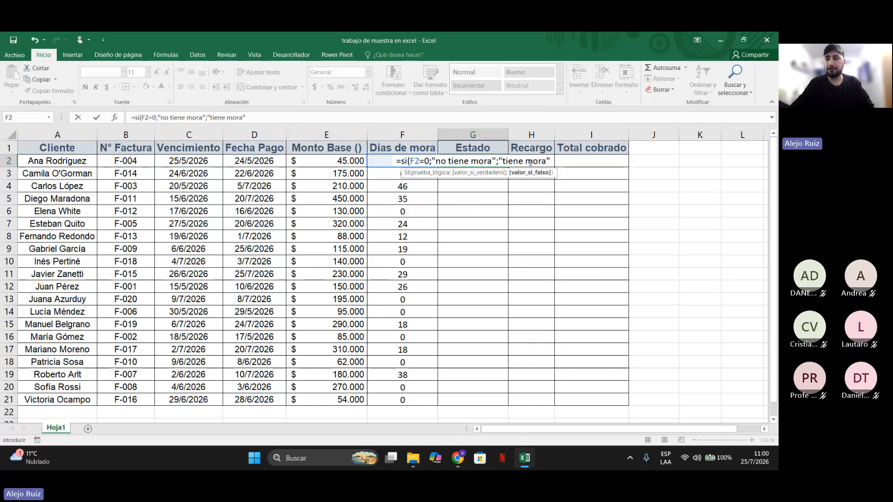
{"action": "type", "text": ")"}
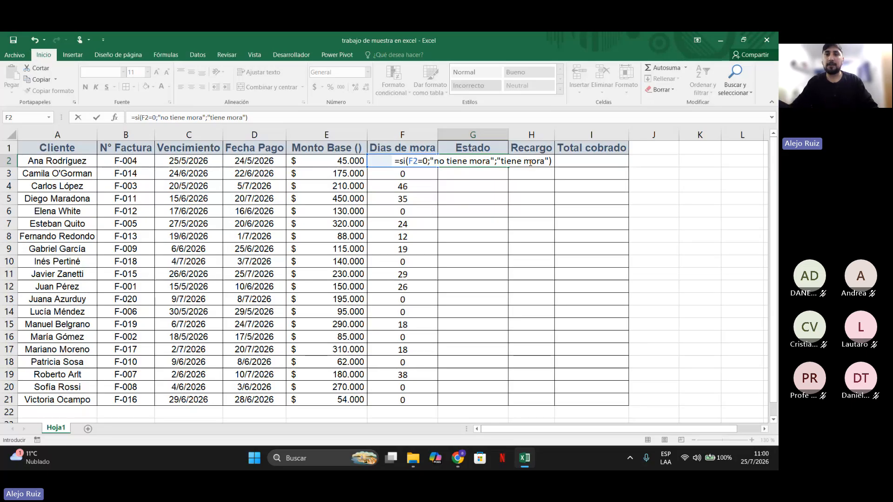
{"action": "key", "text": "Return"}
Check the G2 result against F2 and fill the Estado formula down to row 21.
{"action": "left_click", "coordinate": [484, 161]}
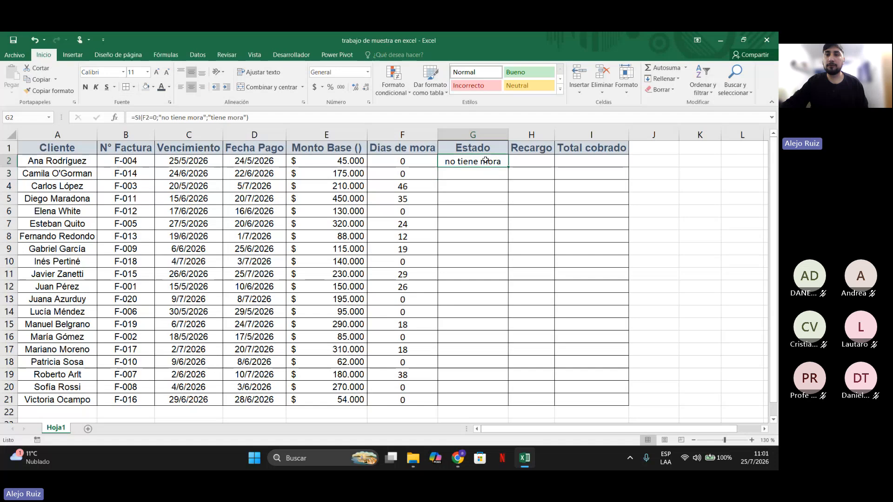
{"action": "left_click", "coordinate": [390, 175]}
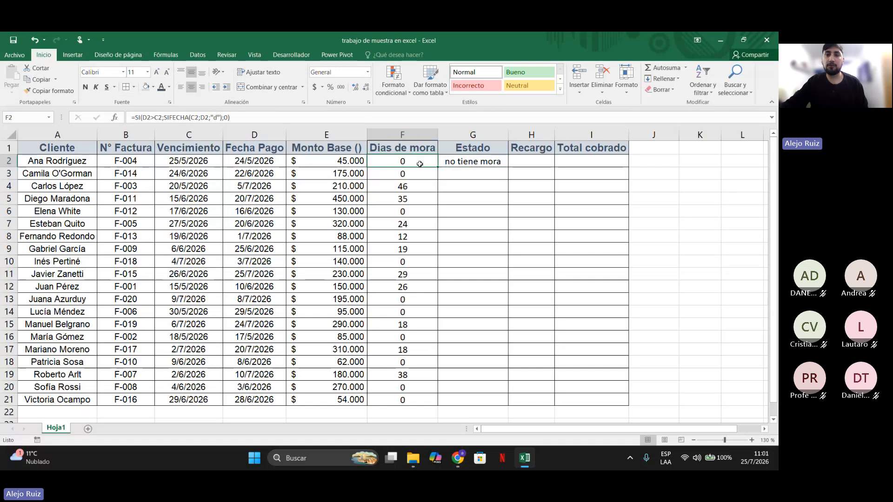
{"action": "left_click", "coordinate": [493, 161]}
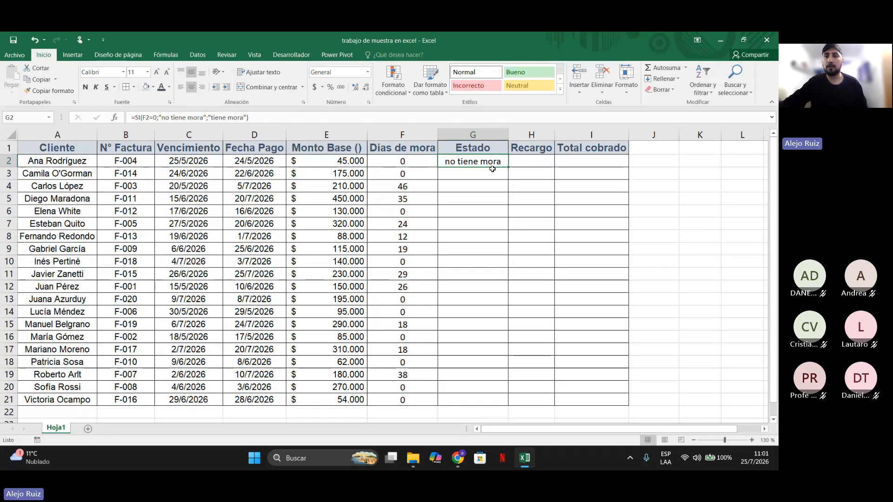
{"action": "left_click_drag", "start_coordinate": [507, 166], "coordinate": [502, 401]}
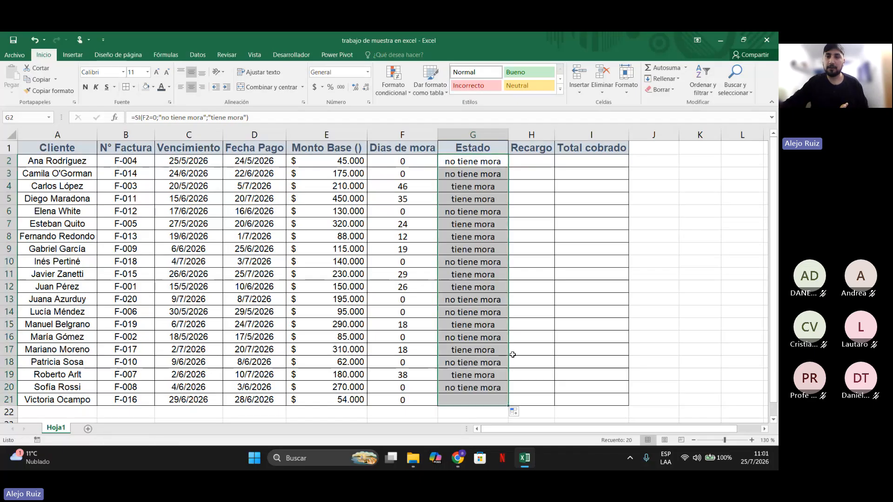
{"action": "left_click", "coordinate": [546, 231]}
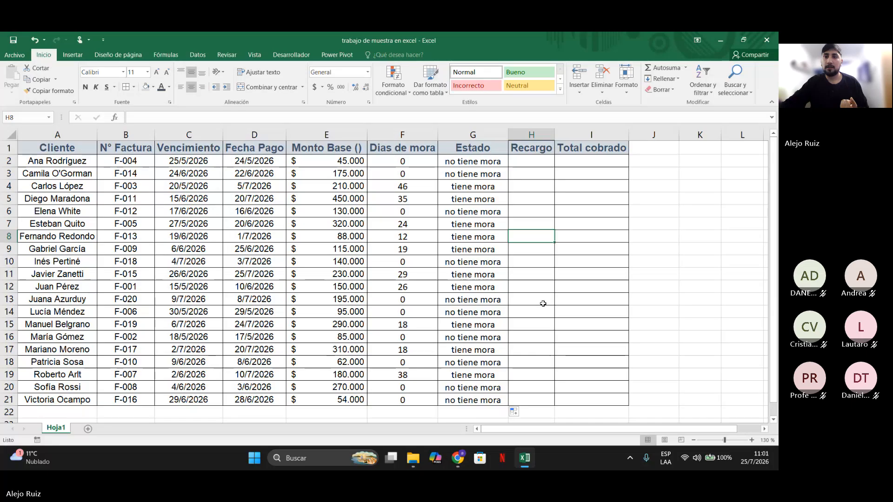
{"action": "left_click", "coordinate": [524, 161]}
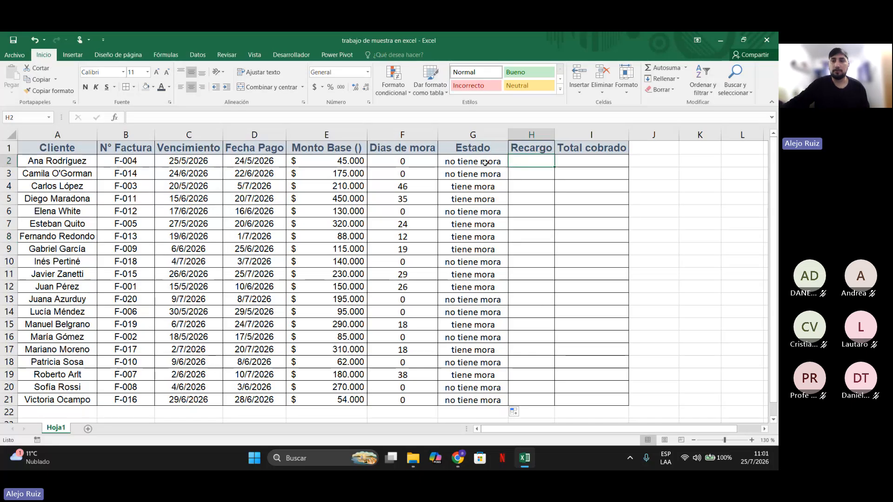
{"action": "left_click_drag", "start_coordinate": [484, 163], "coordinate": [474, 400]}
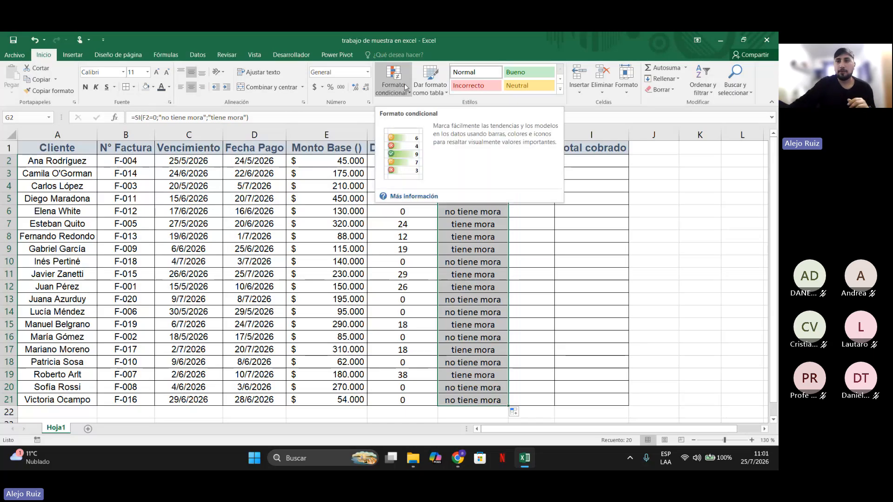
{"action": "left_click", "coordinate": [578, 298]}
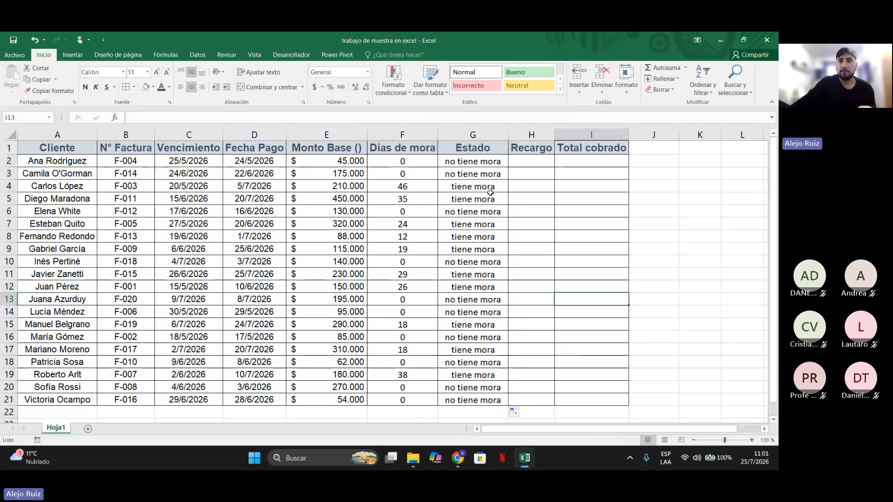
Add a conditional formatting rule to G2:G21 that gives text containing "no tiene mora" a green fill with dark green text.
{"action": "left_click_drag", "start_coordinate": [473, 148], "coordinate": [477, 399]}
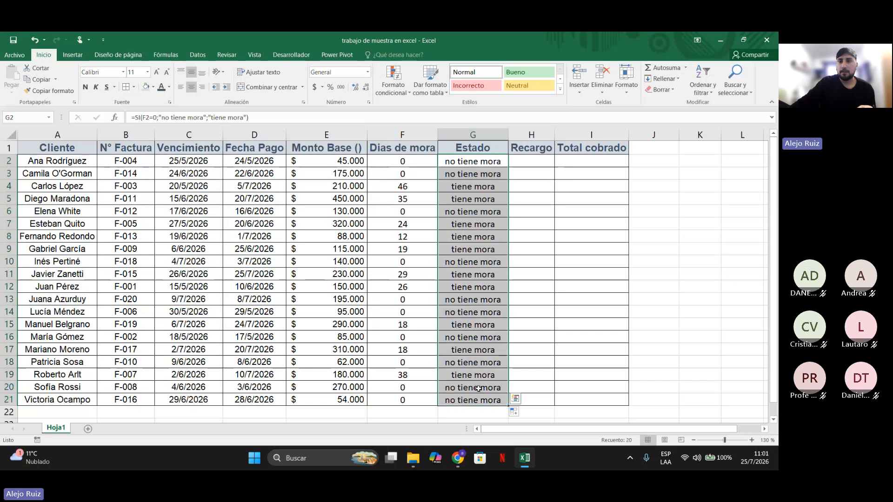
{"action": "left_click", "coordinate": [398, 92]}
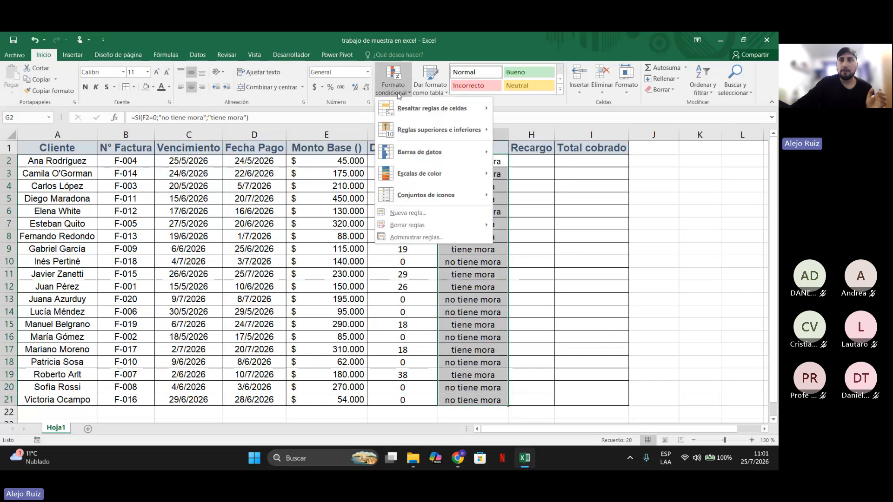
{"action": "left_click", "coordinate": [398, 92]}
{"action": "left_click", "coordinate": [398, 92]}
{"action": "mouse_move", "coordinate": [463, 111]}
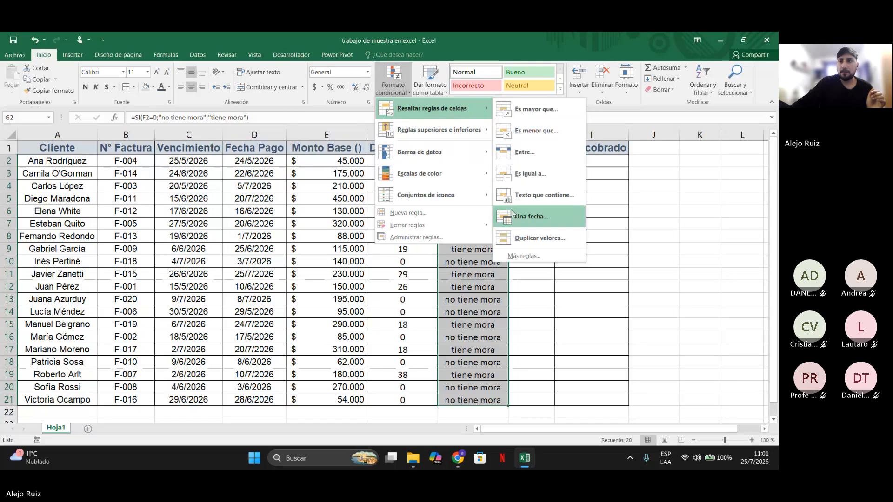
{"action": "left_click", "coordinate": [558, 196]}
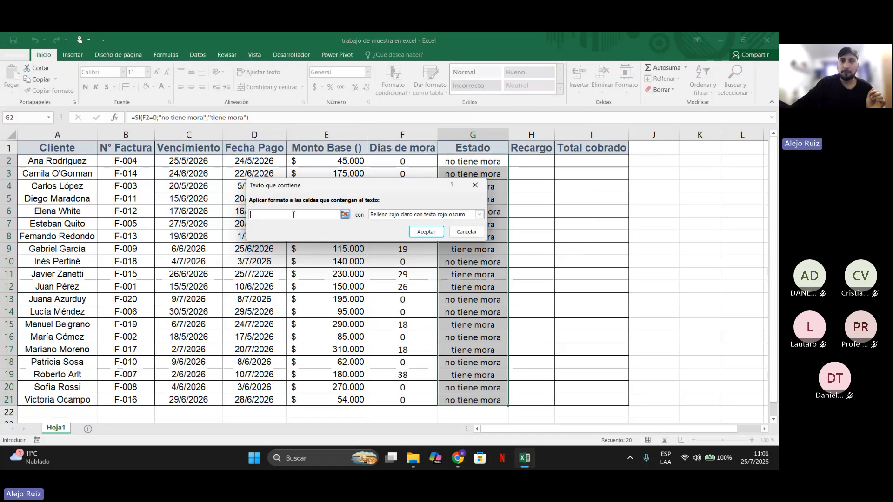
{"action": "type", "text": "no "}
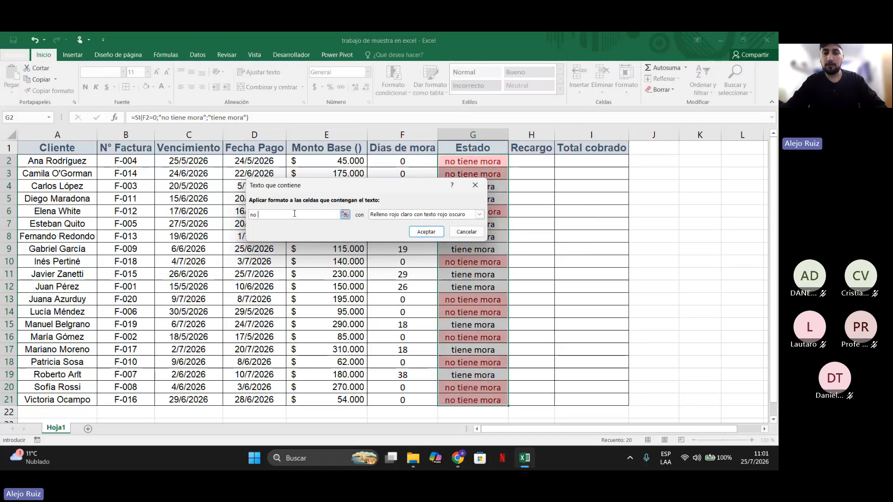
{"action": "type", "text": "tiene mora"}
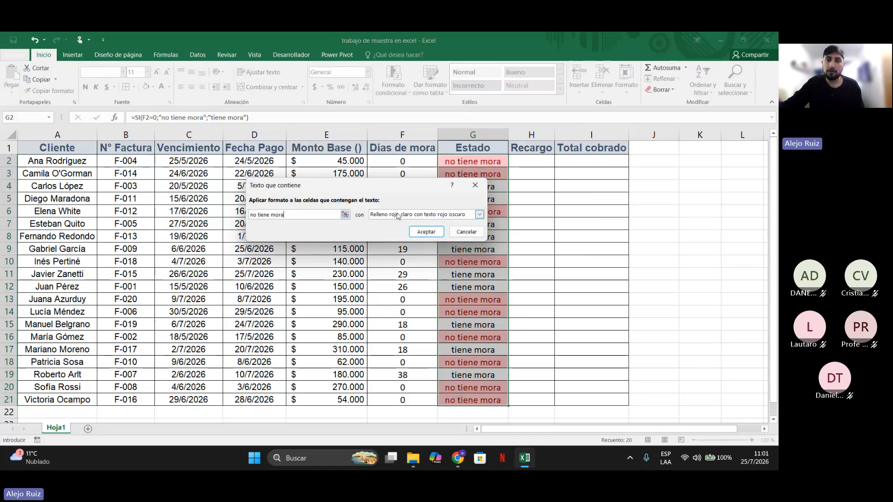
{"action": "left_click", "coordinate": [479, 214]}
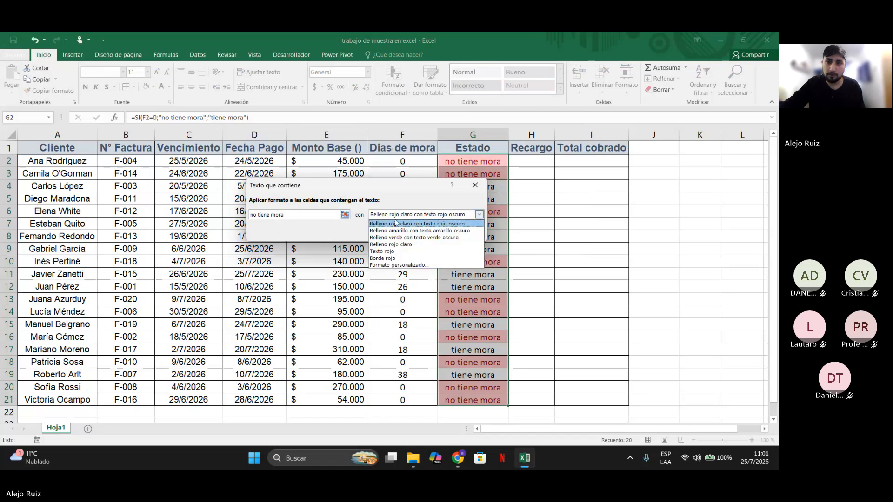
{"action": "left_click", "coordinate": [409, 238]}
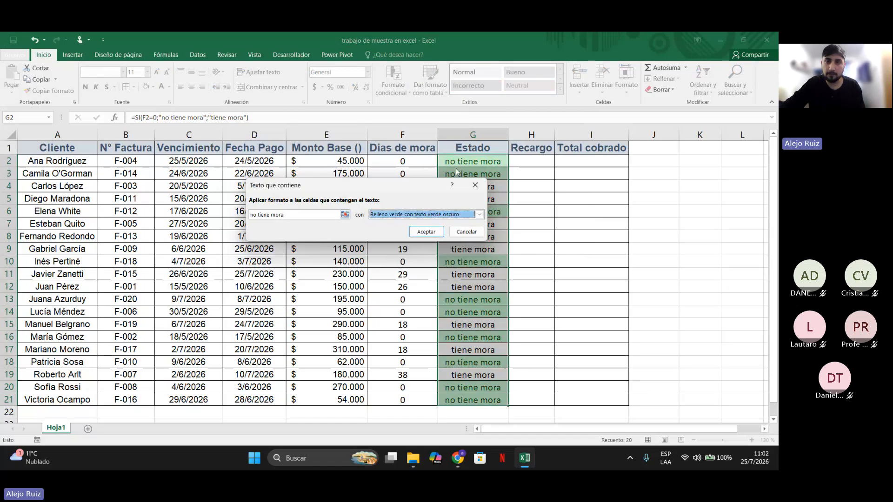
{"action": "left_click", "coordinate": [426, 232]}
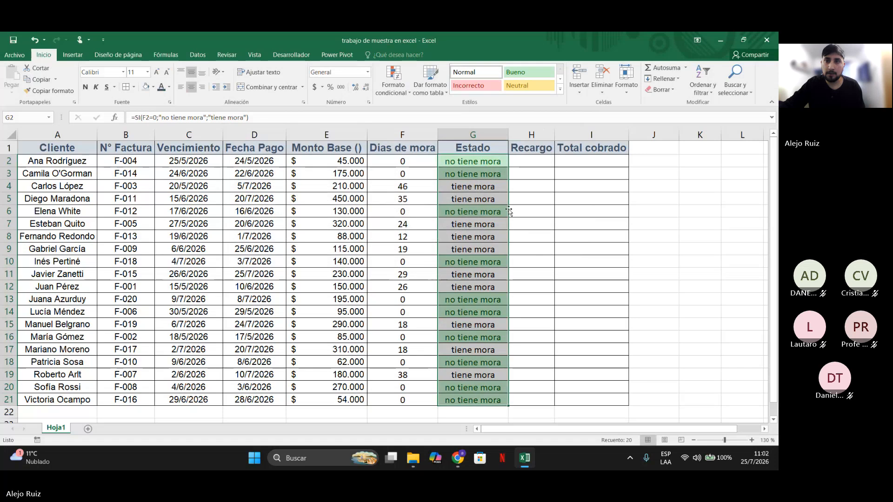
Add a conditional formatting rule to G2:G21 that gives text containing "tiene mora" a light red fill with dark red text.
{"action": "left_click", "coordinate": [399, 88]}
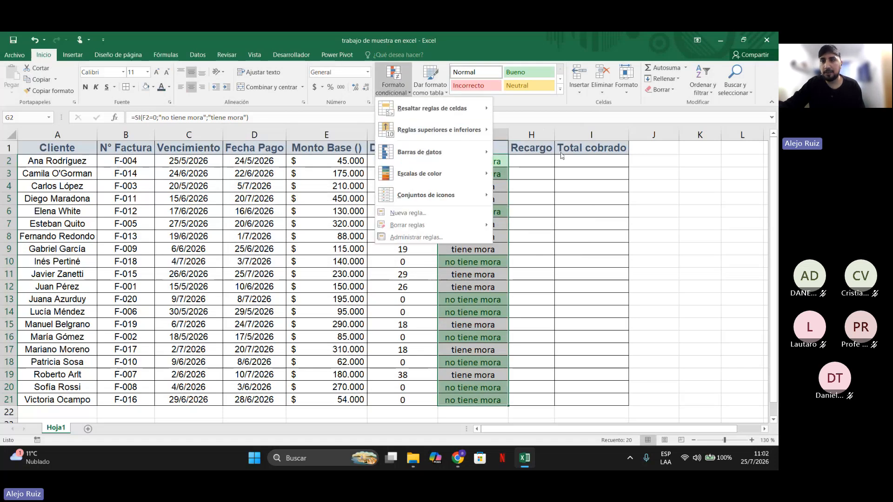
{"action": "mouse_move", "coordinate": [446, 108]}
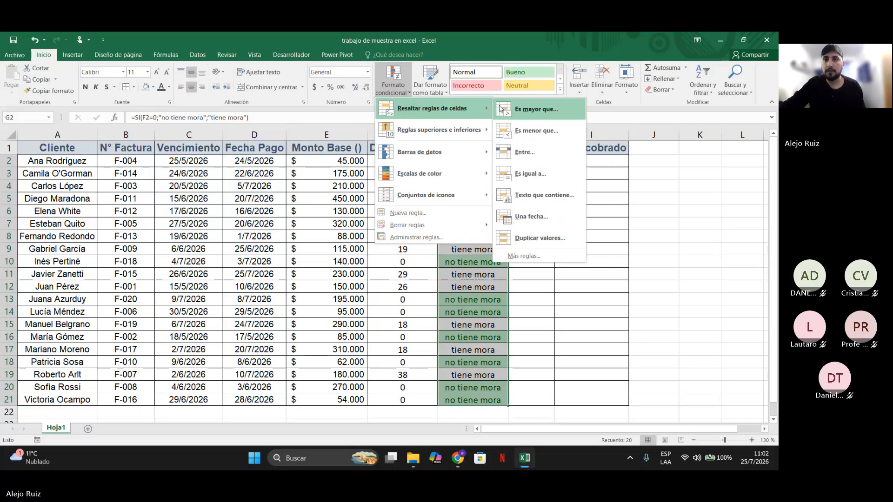
{"action": "left_click", "coordinate": [535, 195]}
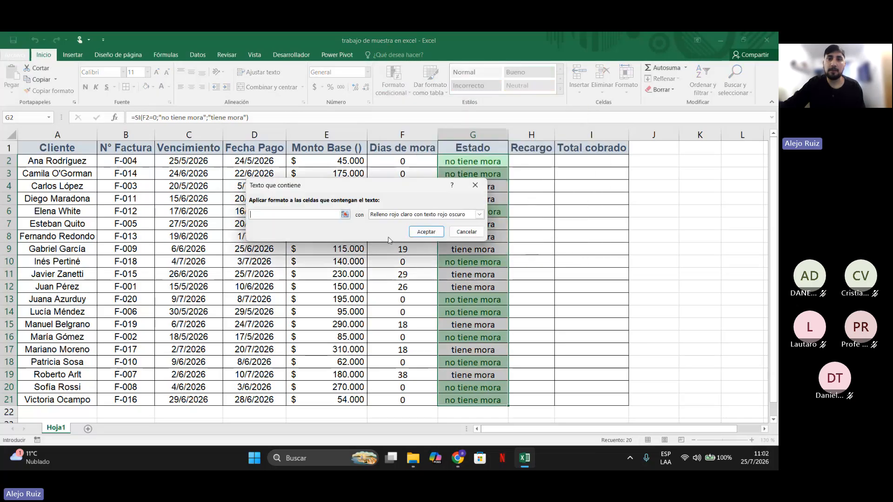
{"action": "type", "text": "t"}
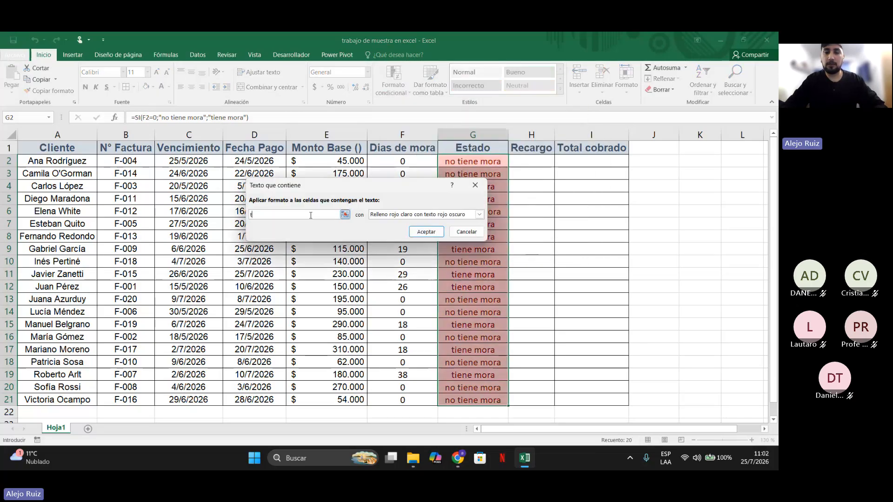
{"action": "type", "text": "iene mora"}
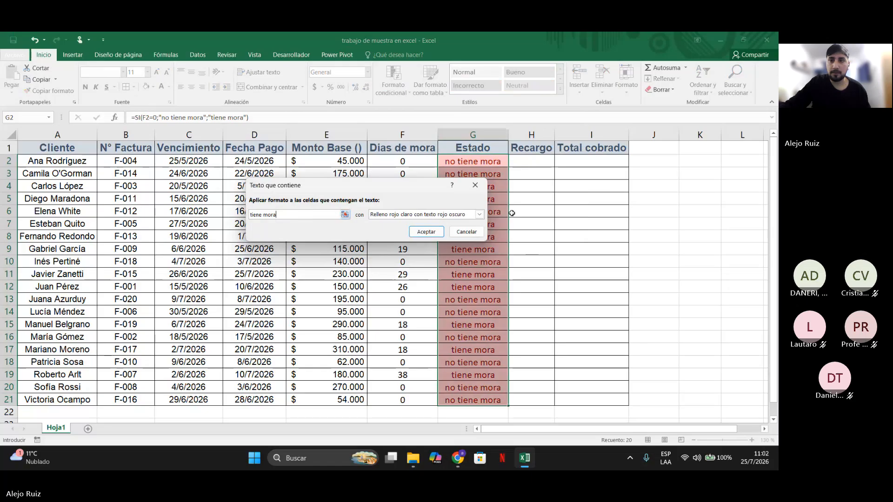
{"action": "left_click", "coordinate": [426, 232]}
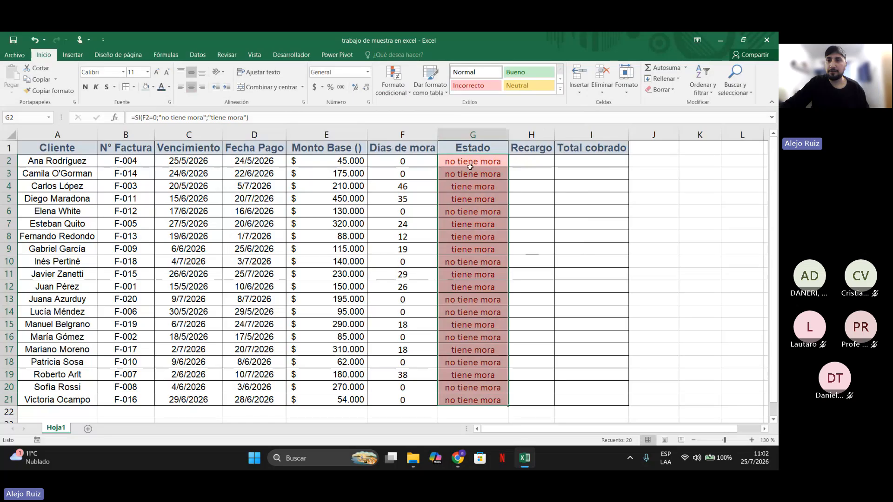
Review the formatting across the Estado range G2:G21 and inspect the Dias de mora formula in F2.
{"action": "left_click_drag", "start_coordinate": [472, 161], "coordinate": [484, 401]}
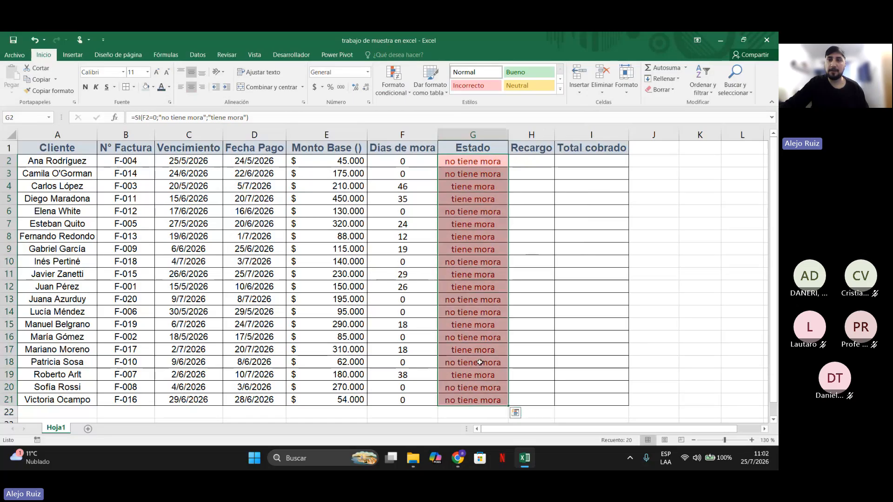
{"action": "left_click", "coordinate": [470, 161]}
{"action": "left_click_drag", "start_coordinate": [471, 160], "coordinate": [487, 399]}
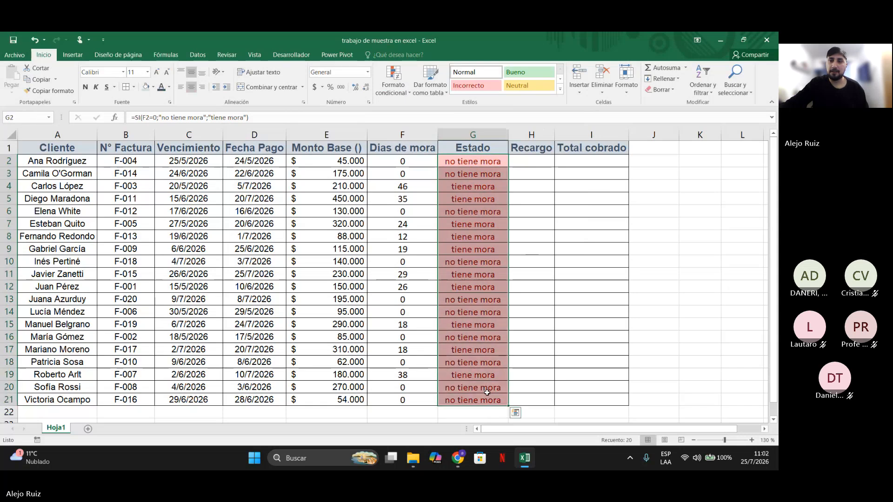
{"action": "left_click_drag", "start_coordinate": [493, 161], "coordinate": [494, 399]}
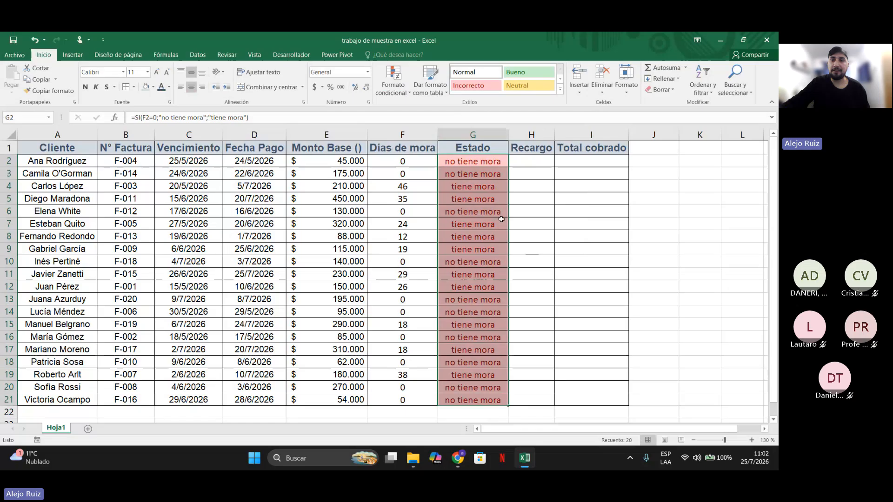
{"action": "left_click", "coordinate": [459, 162]}
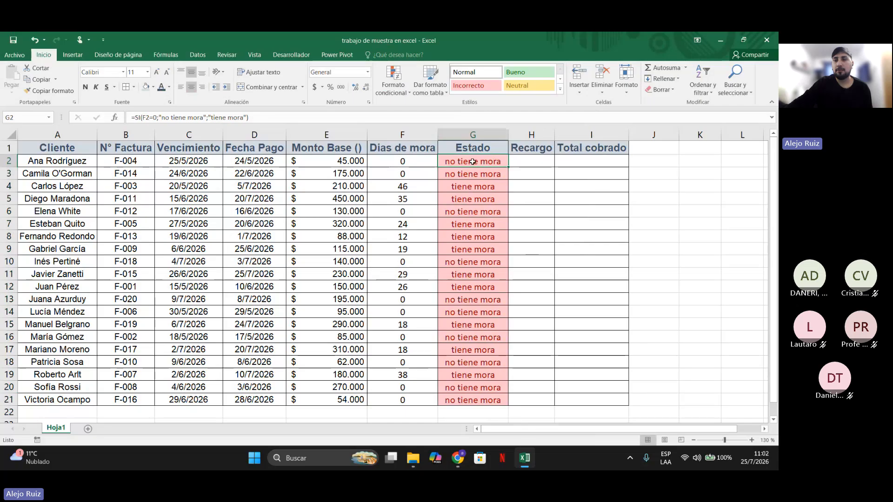
{"action": "double_click", "coordinate": [400, 162]}
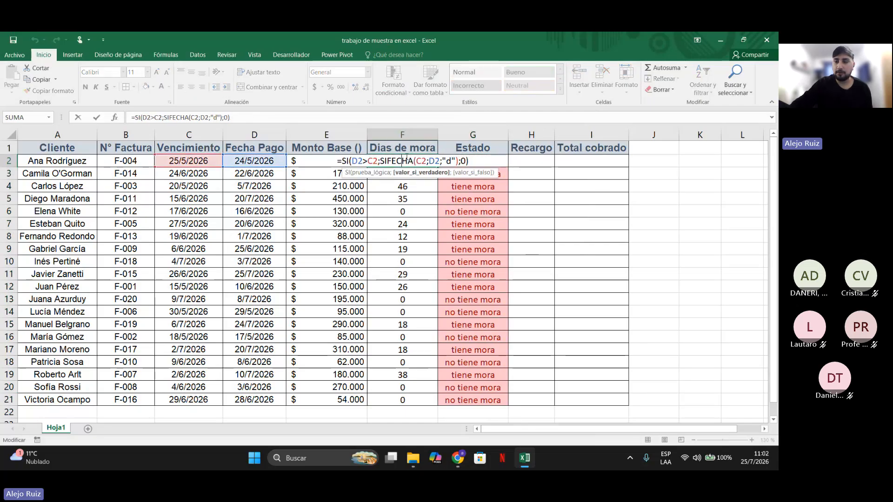
{"action": "key", "text": "Return"}
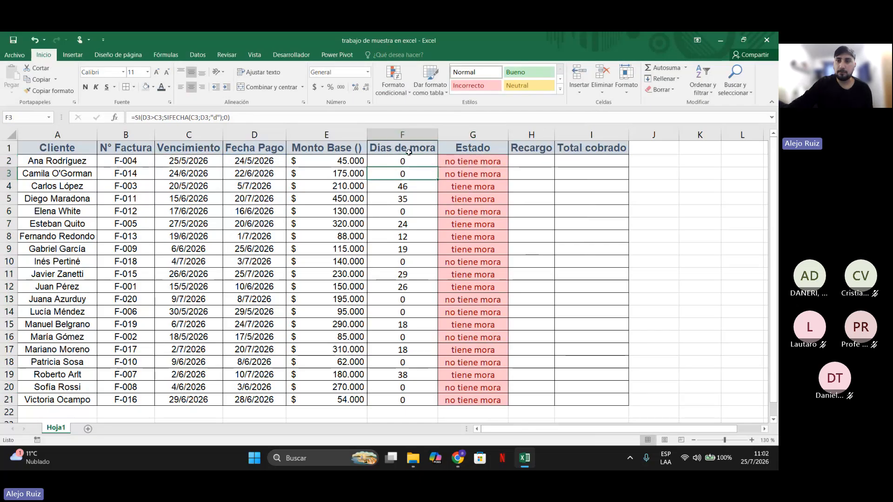
Change the value if false in the G2 Estado formula to "moroso".
{"action": "double_click", "coordinate": [463, 161]}
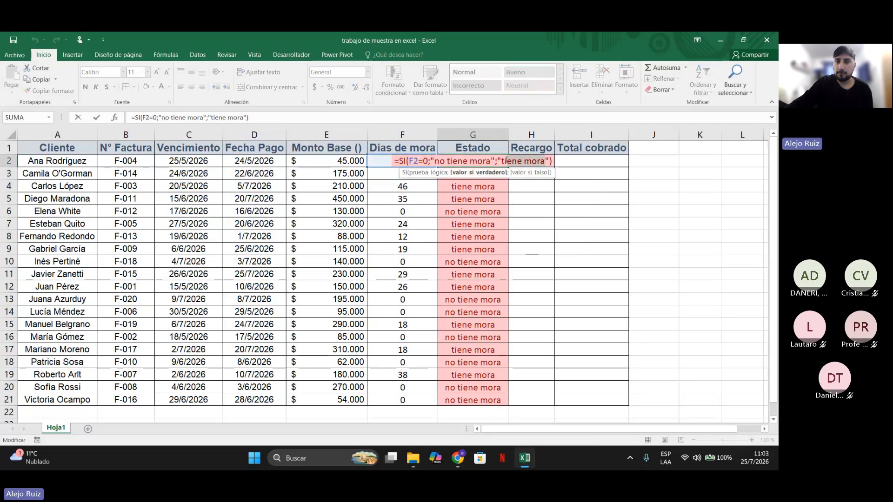
{"action": "left_click_drag", "start_coordinate": [504, 160], "coordinate": [502, 161]}
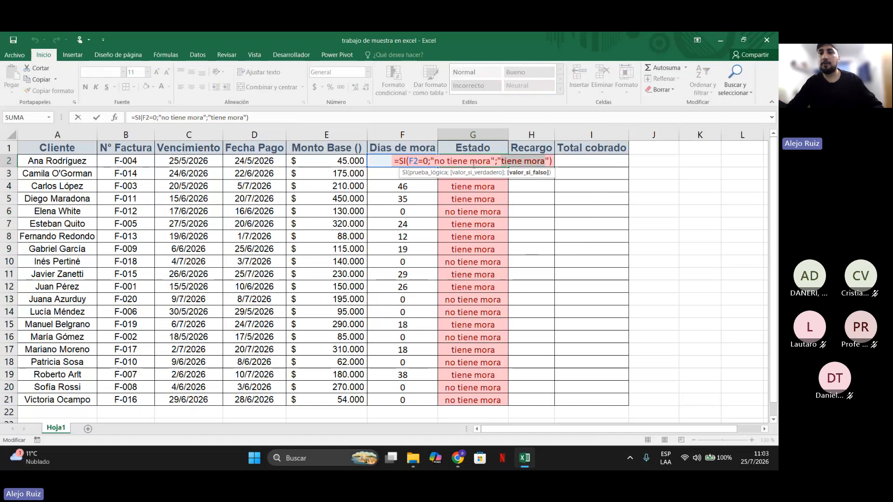
{"action": "type", "text": "mo"}
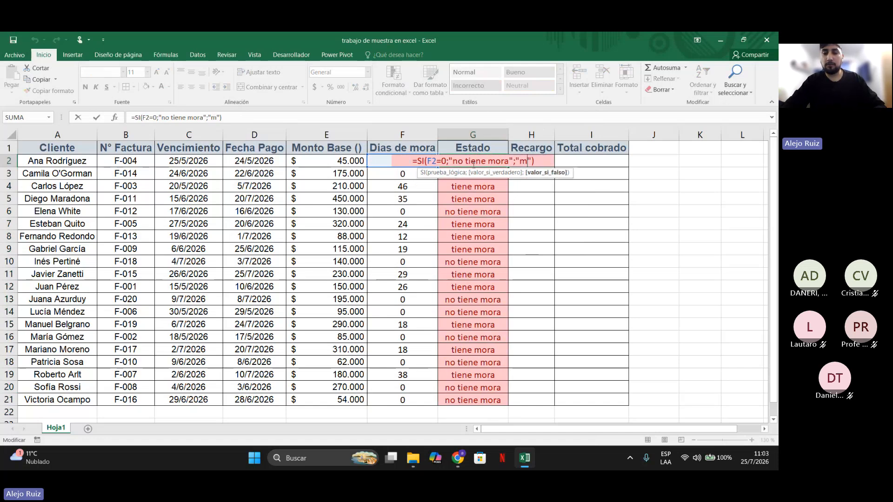
{"action": "type", "text": "ra"}
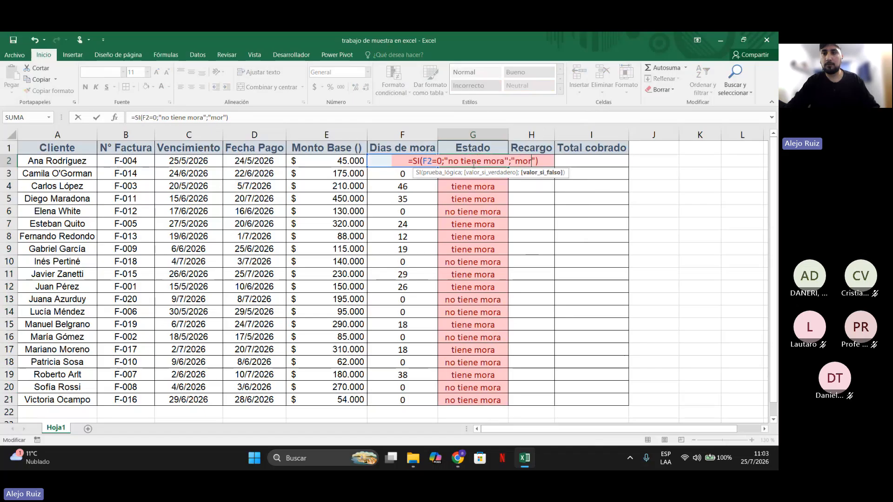
{"action": "key", "text": "Return"}
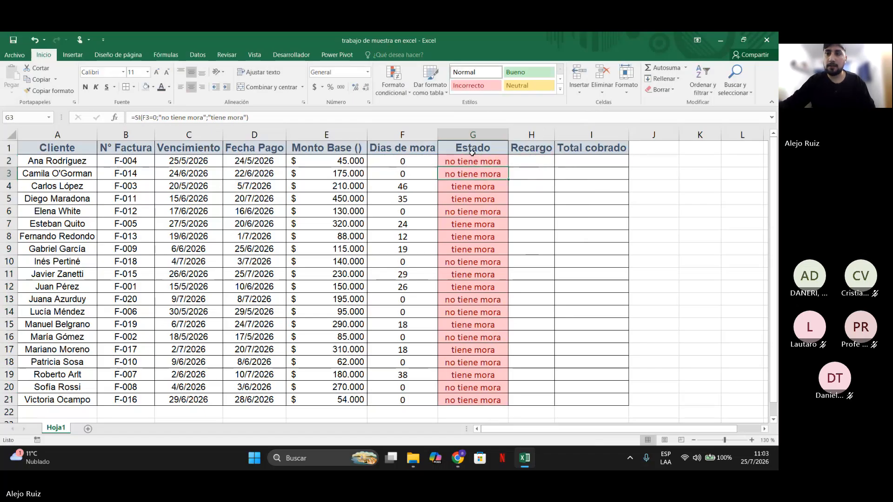
Add a conditional formatting rule to G2:G21 that gives text containing "moroso" a light red fill with dark red text.
{"action": "left_click", "coordinate": [467, 164]}
{"action": "left_click_drag", "start_coordinate": [467, 164], "coordinate": [467, 401]}
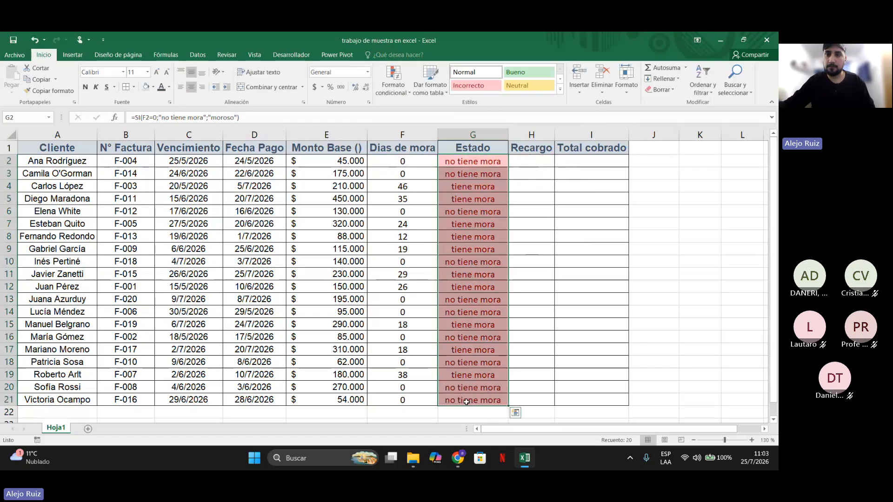
{"action": "left_click", "coordinate": [388, 95]}
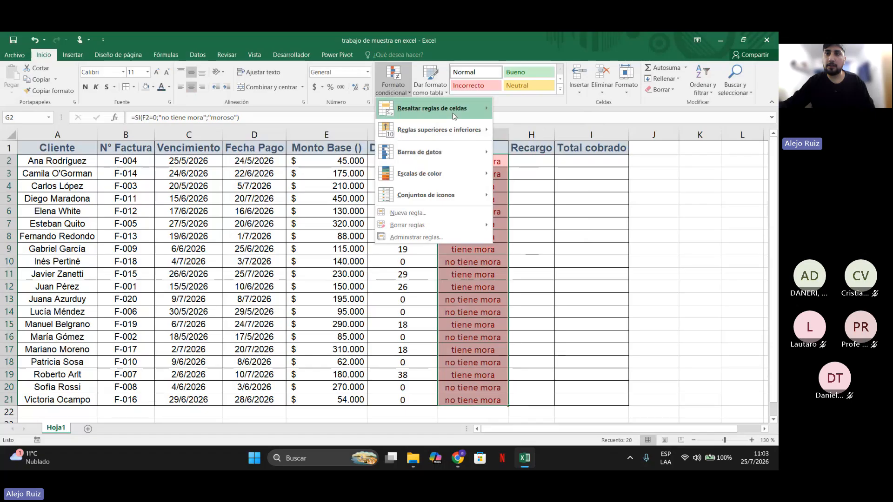
{"action": "mouse_move", "coordinate": [446, 109]}
{"action": "left_click", "coordinate": [521, 199]}
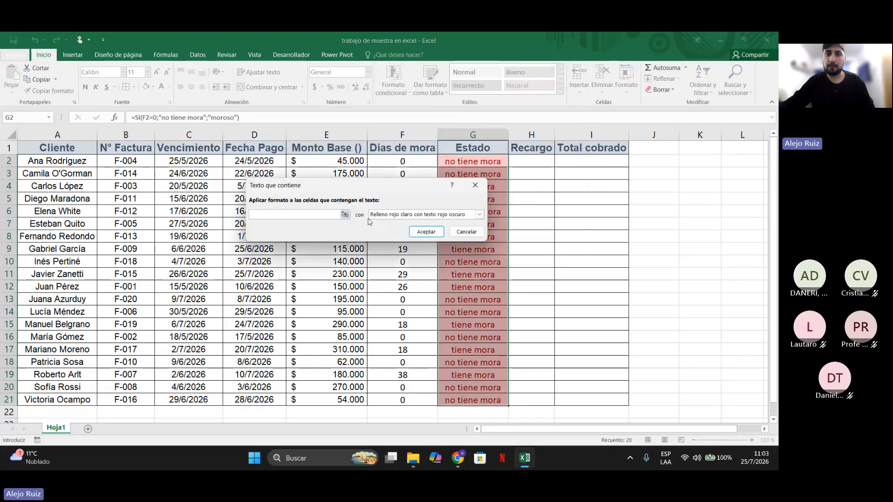
{"action": "type", "text": "m"}
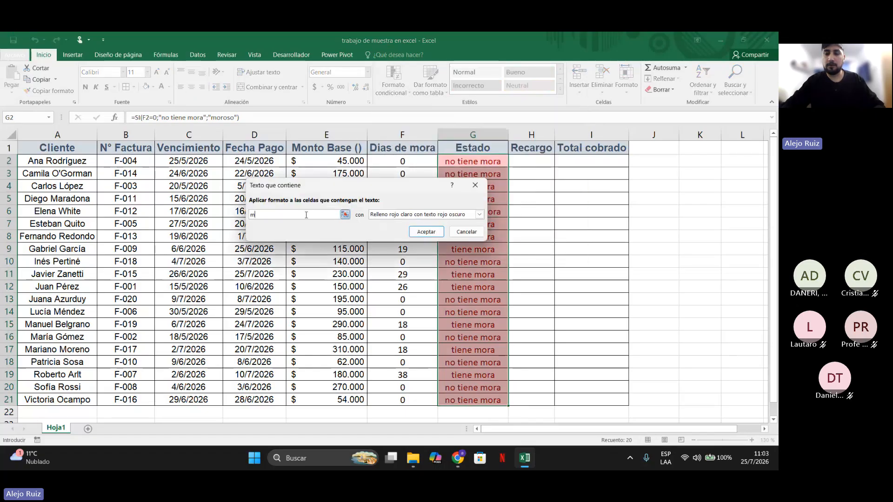
{"action": "type", "text": "oroso"}
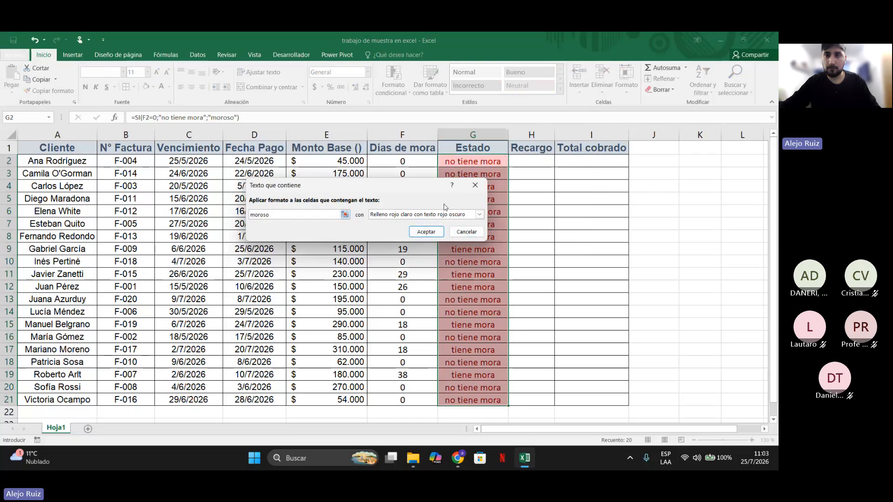
{"action": "left_click", "coordinate": [433, 235]}
Clear all formats from G2:G21 and fill the updated G2 formula down to row 21.
{"action": "left_click", "coordinate": [672, 90]}
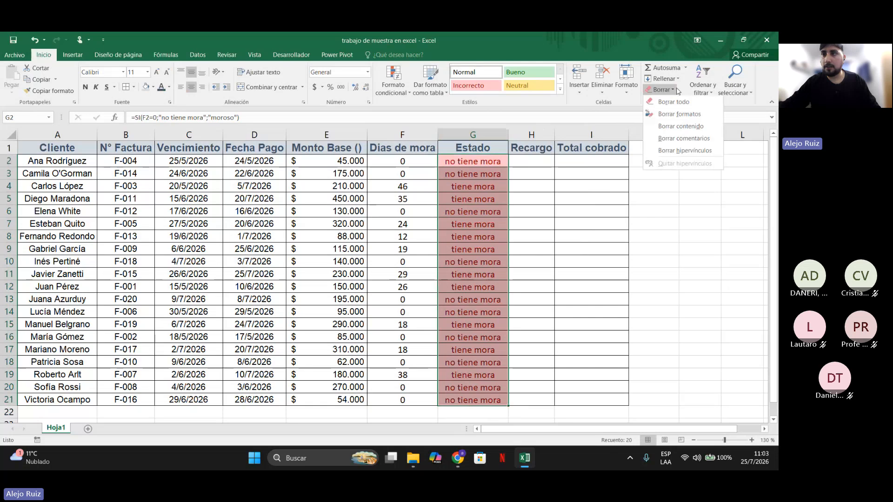
{"action": "left_click", "coordinate": [676, 115]}
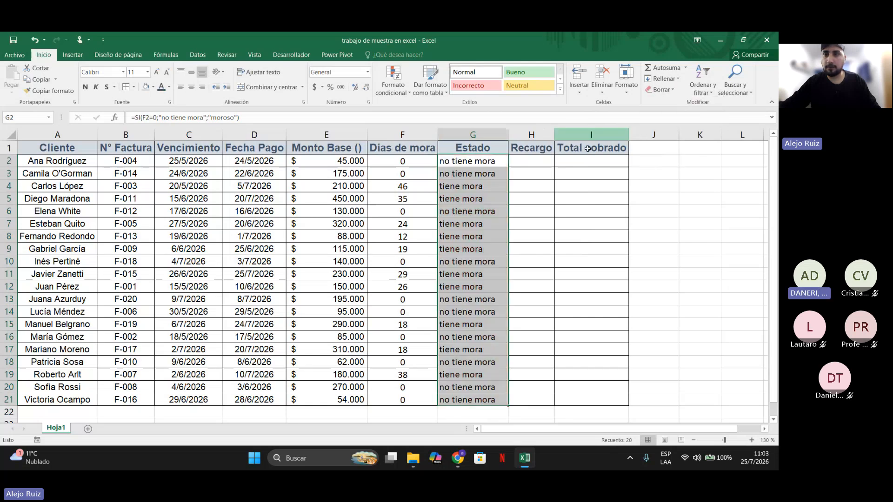
{"action": "double_click", "coordinate": [484, 161]}
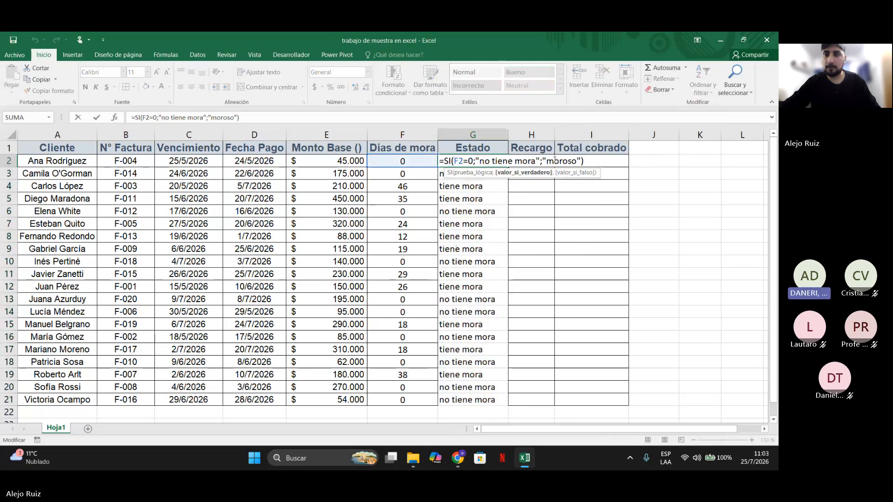
{"action": "key", "text": "Return"}
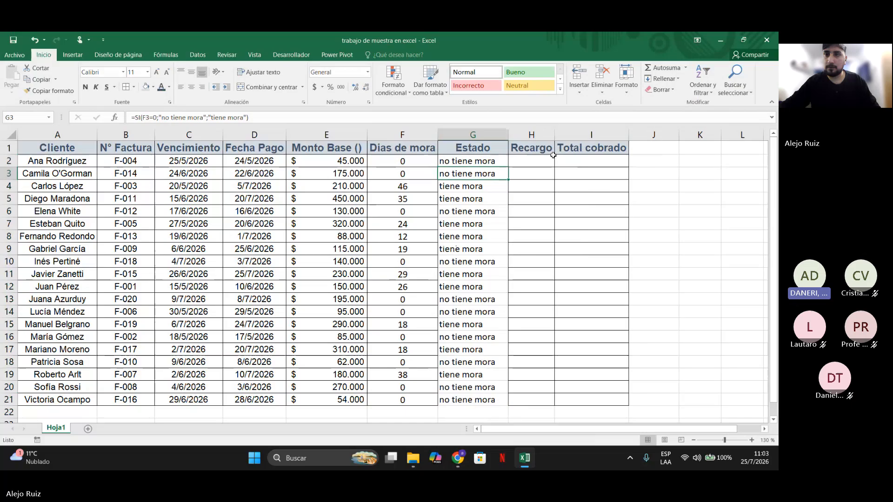
{"action": "left_click", "coordinate": [488, 161]}
{"action": "left_click_drag", "start_coordinate": [508, 166], "coordinate": [476, 401]}
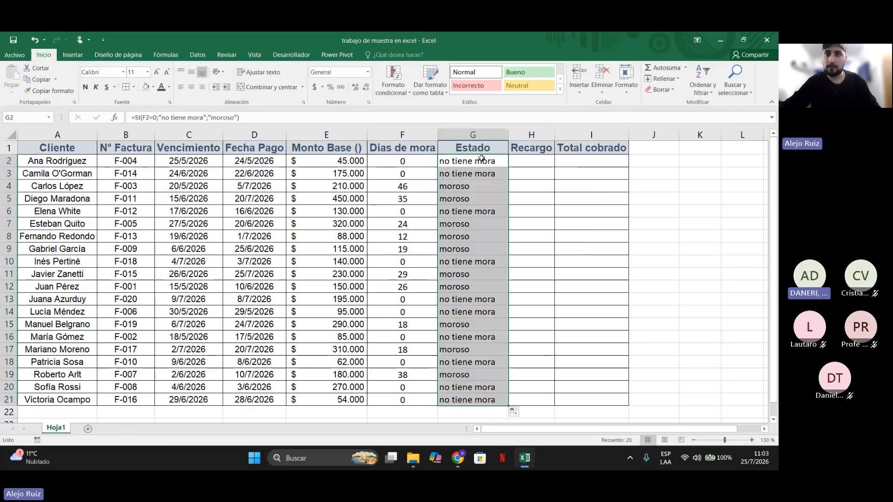
Highlight the cells in the cleared Estado range G2:G21 containing "moroso" with a light red fill and dark red text.
{"action": "left_click", "coordinate": [395, 89]}
{"action": "mouse_move", "coordinate": [431, 116]}
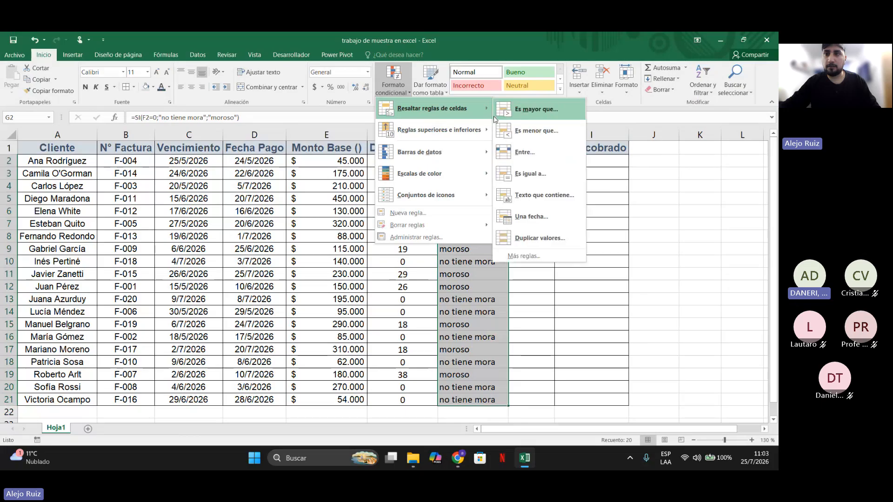
{"action": "left_click", "coordinate": [521, 193]}
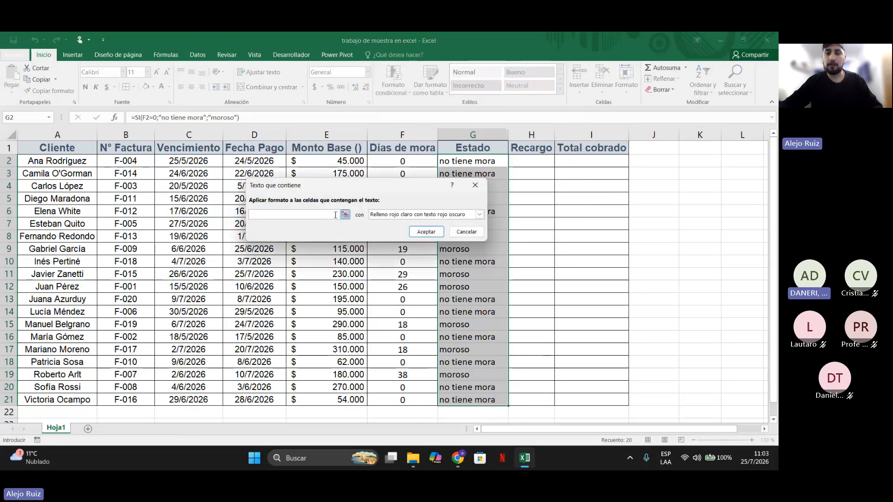
{"action": "type", "text": "no t"}
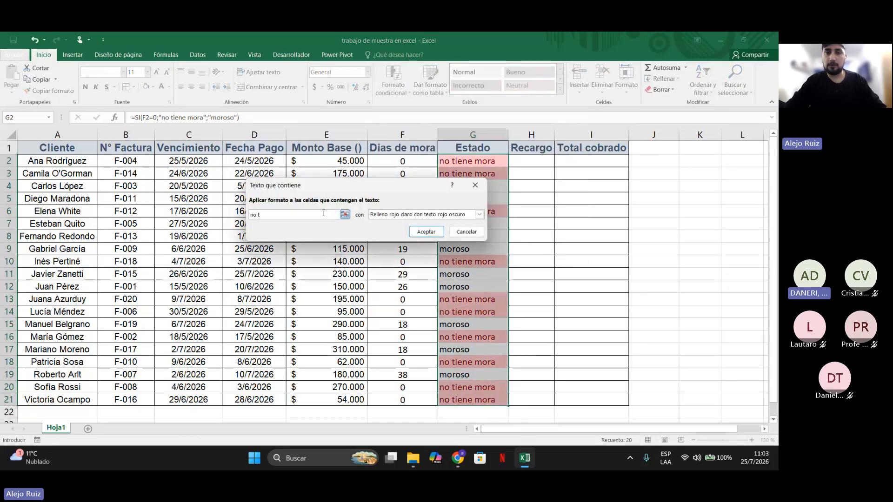
{"action": "key", "text": "BackSpace"}
{"action": "key", "text": "BackSpace"}
{"action": "key", "text": "BackSpace"}
{"action": "type", "text": "moroso"}
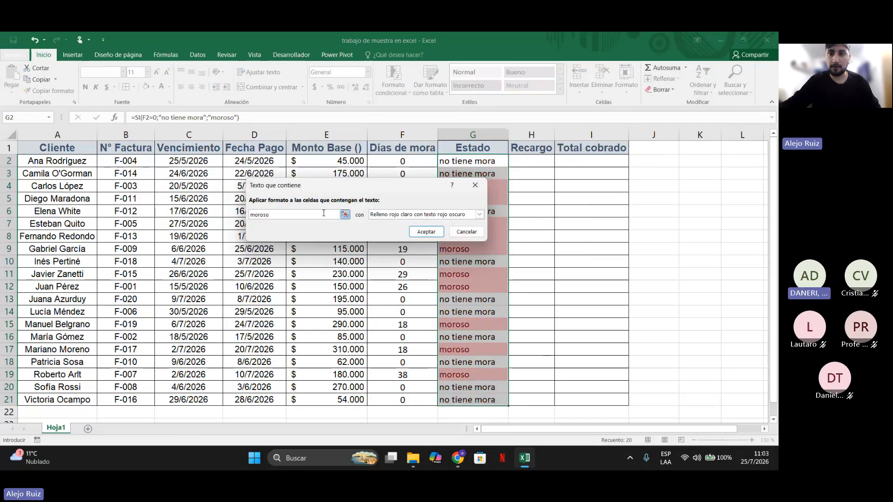
{"action": "left_click", "coordinate": [419, 232]}
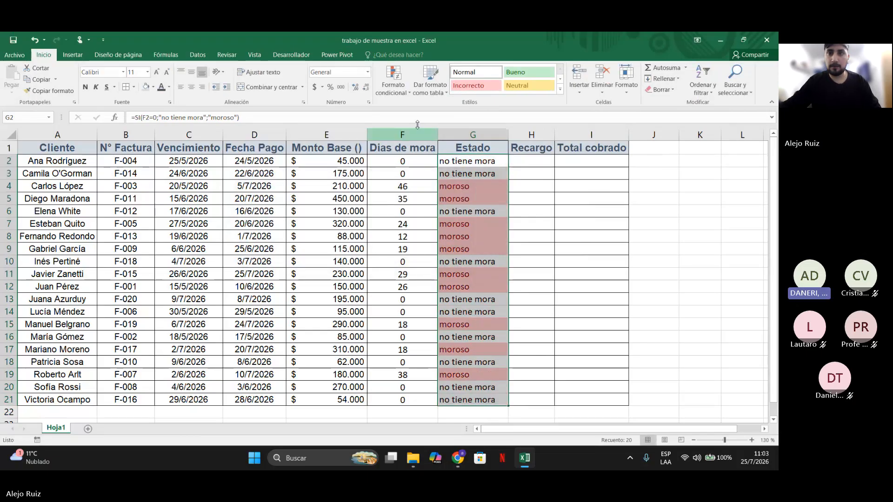
Add a conditional formatting rule to G2:G21 that gives text containing "no tiene mora" a green fill with dark green text.
{"action": "left_click", "coordinate": [393, 81]}
{"action": "mouse_move", "coordinate": [481, 138]}
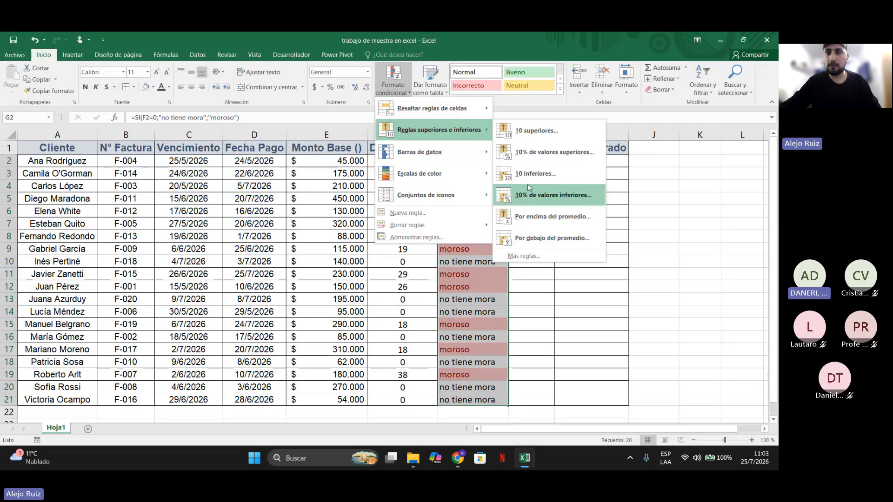
{"action": "mouse_move", "coordinate": [465, 110]}
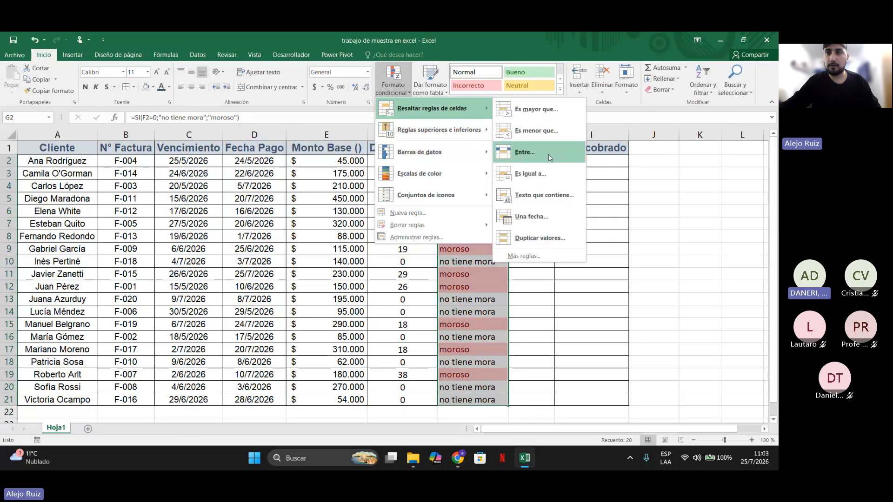
{"action": "left_click", "coordinate": [544, 195]}
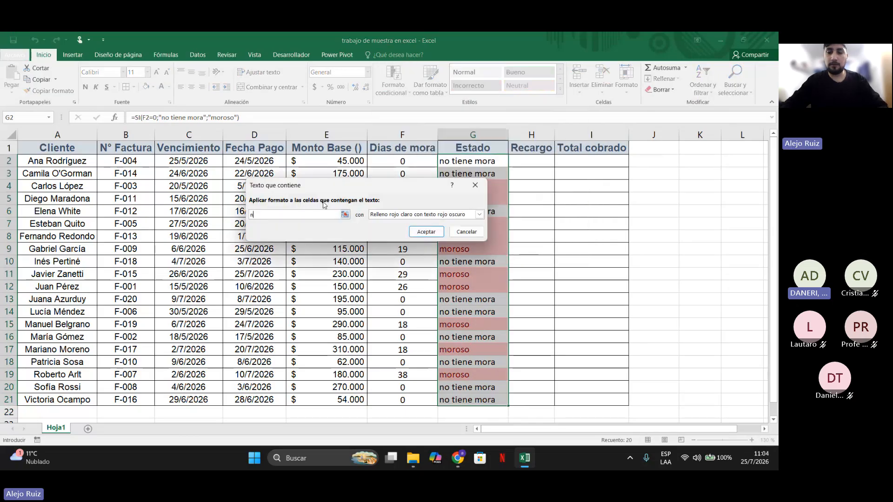
{"action": "type", "text": "no riene m"}
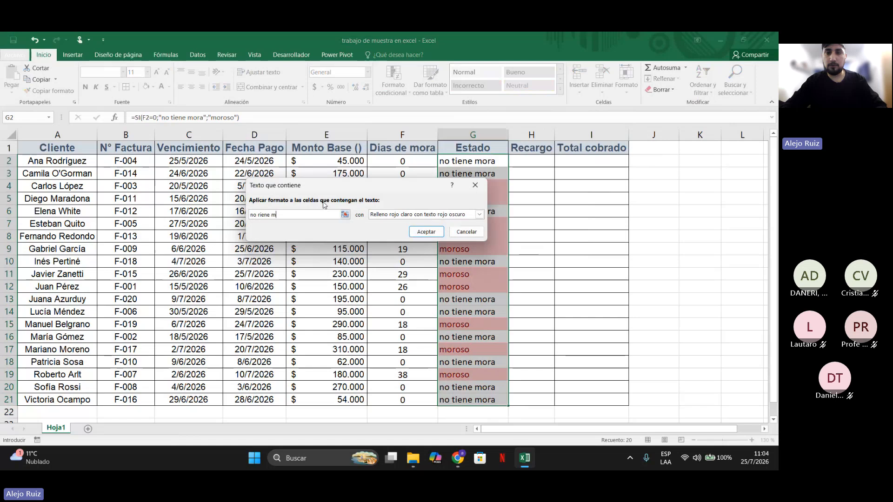
{"action": "type", "text": "or"}
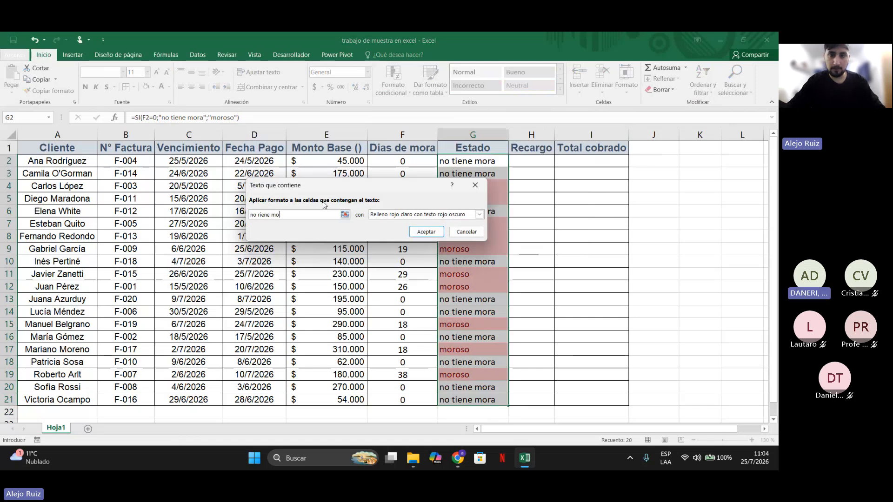
{"action": "key", "text": "BackSpace"}
{"action": "key", "text": "BackSpace"}
{"action": "key", "text": "BackSpace"}
{"action": "key", "text": "BackSpace"}
{"action": "key", "text": "BackSpace"}
{"action": "key", "text": "BackSpace"}
{"action": "key", "text": "BackSpace"}
{"action": "key", "text": "BackSpace"}
{"action": "type", "text": "tie"}
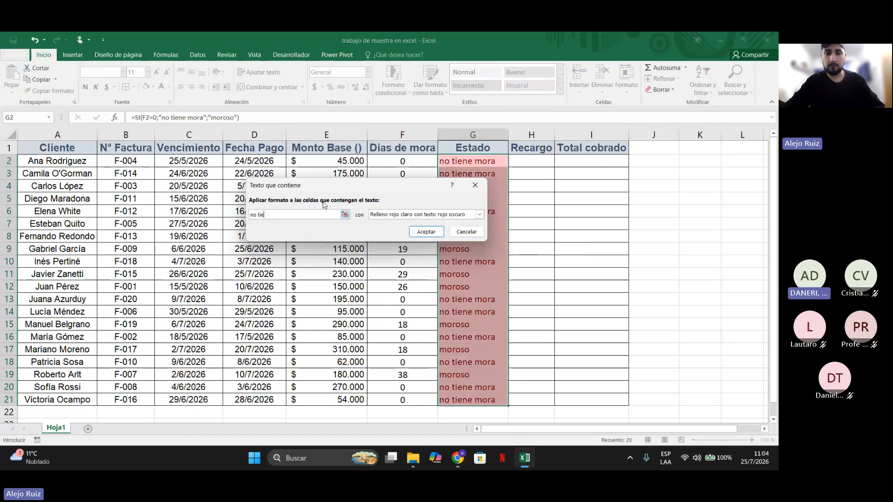
{"action": "type", "text": "ne mora"}
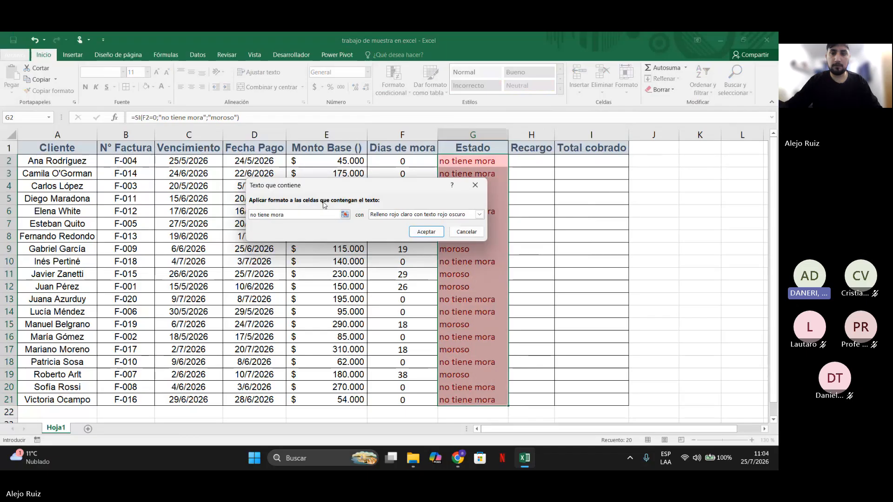
{"action": "left_click", "coordinate": [479, 215]}
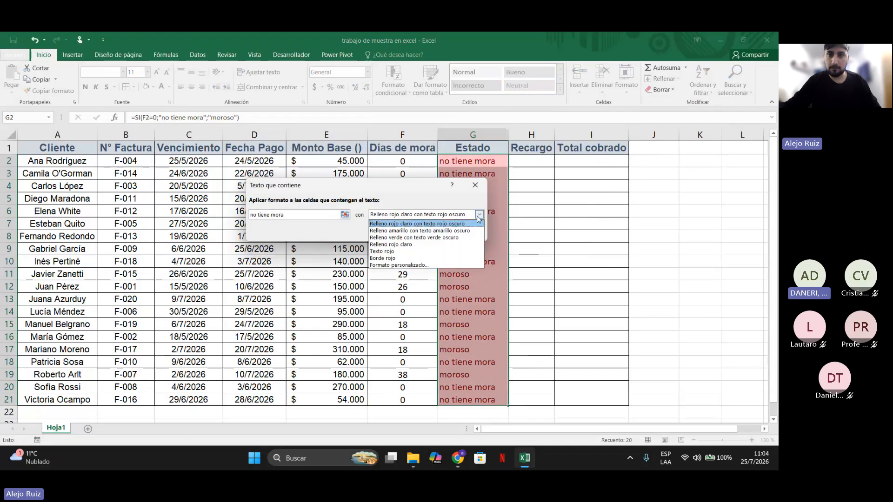
{"action": "left_click", "coordinate": [400, 238]}
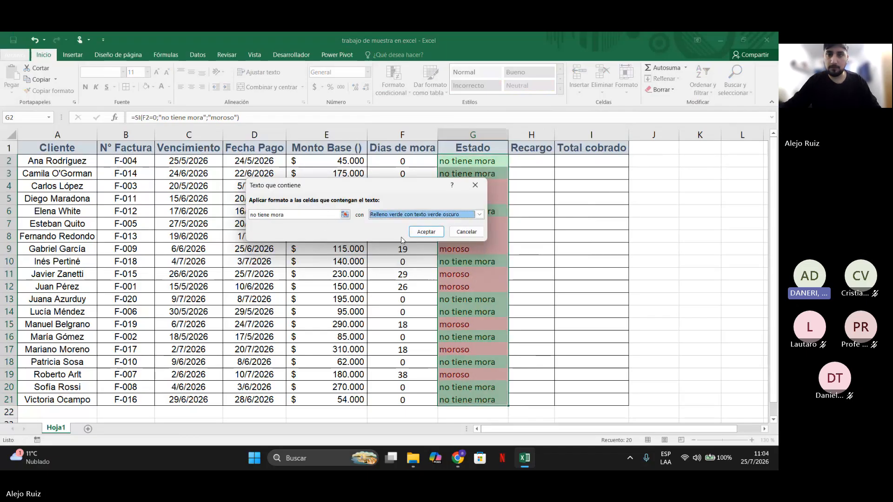
{"action": "left_click", "coordinate": [425, 232]}
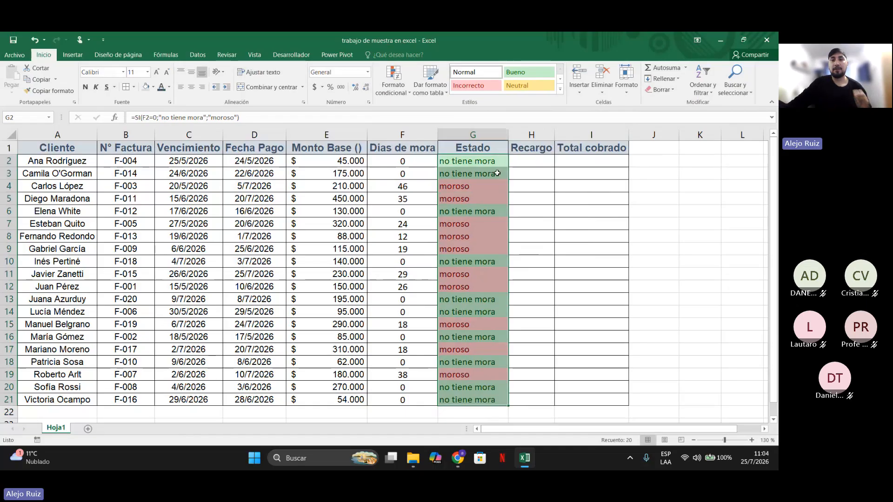
Test the Estado formula and its coloring by overwriting the days late in F2 with 1, and check G2.
{"action": "left_click", "coordinate": [410, 165]}
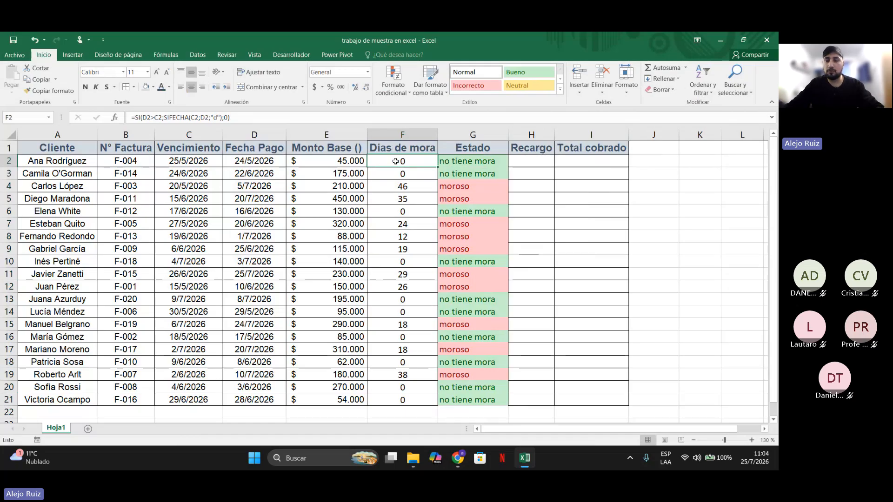
{"action": "type", "text": "1"}
{"action": "key", "text": "Return"}
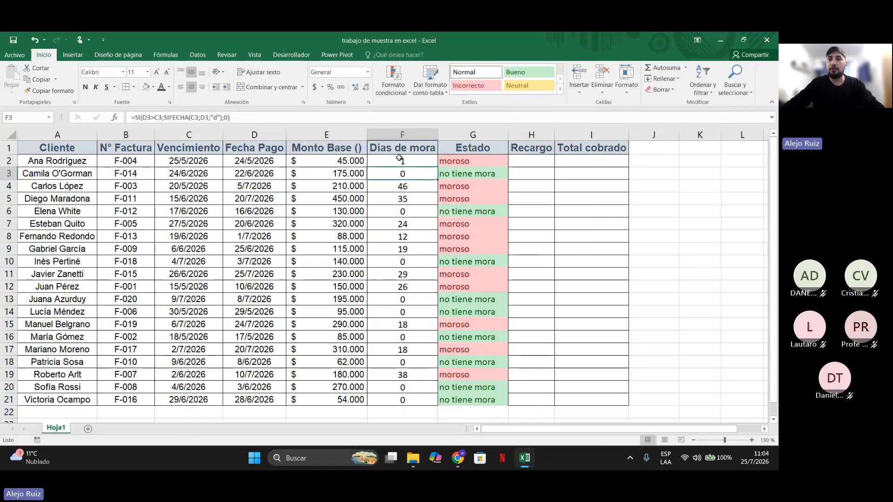
{"action": "left_click", "coordinate": [490, 159]}
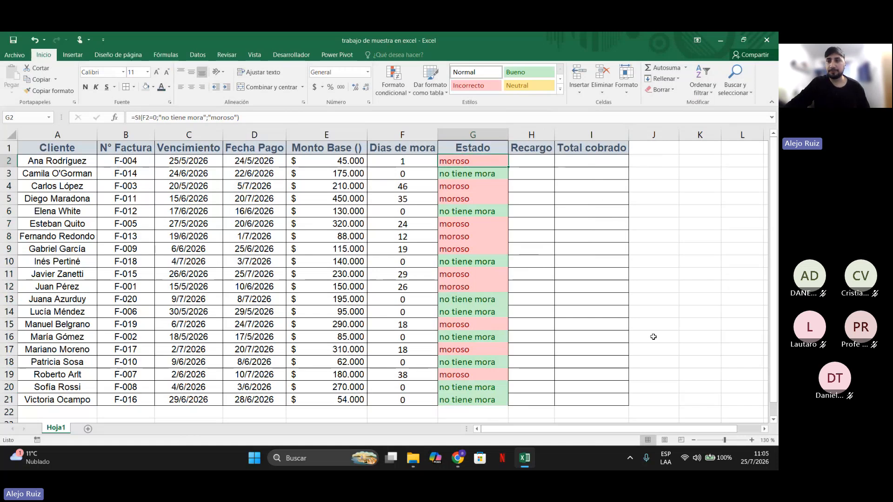
{"action": "scroll", "coordinate": [642, 332], "scroll_direction": "down", "scroll_amount": 2}
{"action": "scroll", "coordinate": [630, 329], "scroll_direction": "up", "scroll_amount": 2}
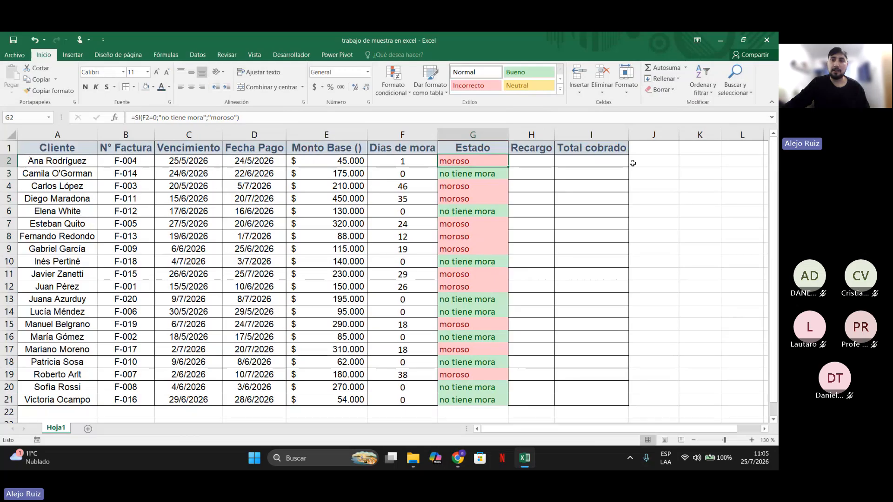
Enter the formula =SUMA(E2:E21) in I2 under Total cobrado to add up all the base amounts.
{"action": "left_click", "coordinate": [585, 163]}
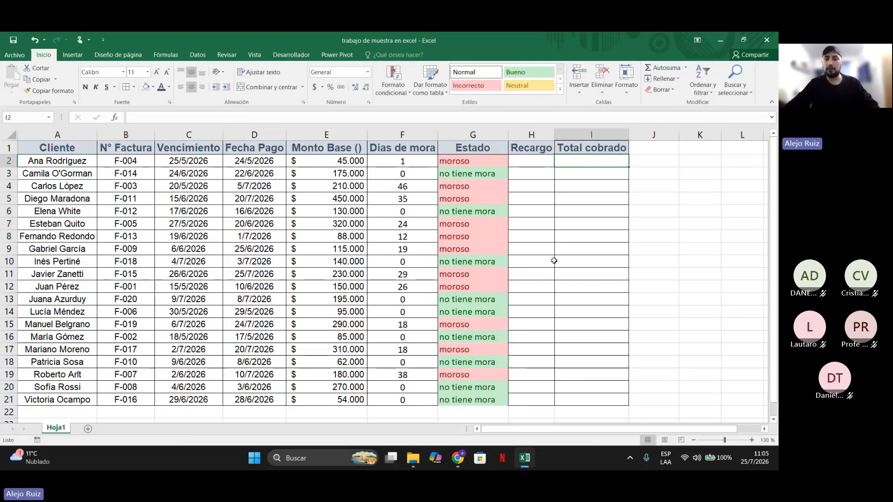
{"action": "type", "text": "="}
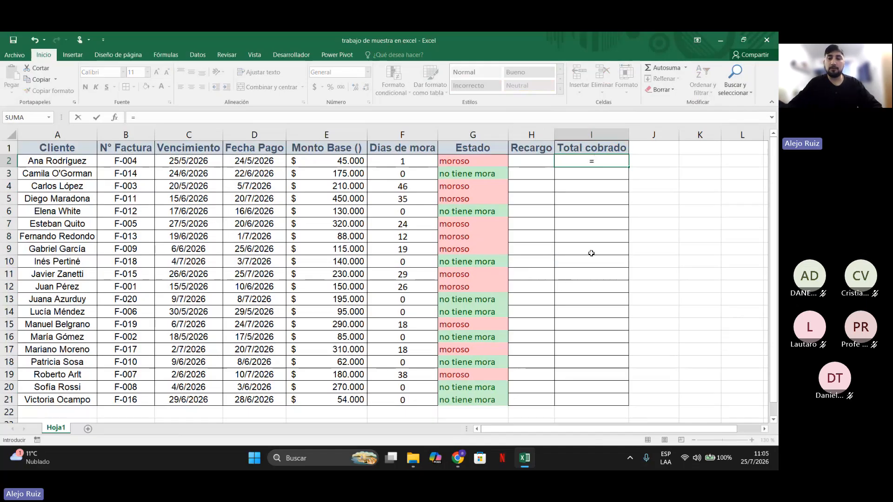
{"action": "type", "text": "suma"}
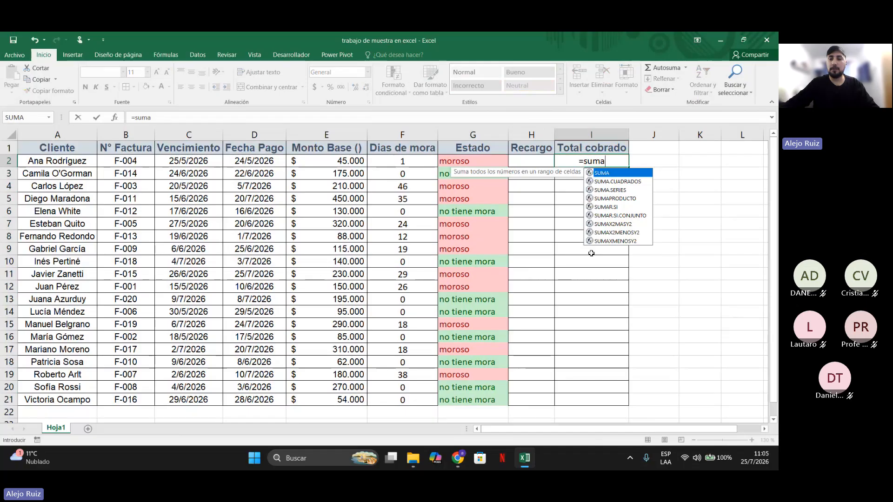
{"action": "type", "text": "("}
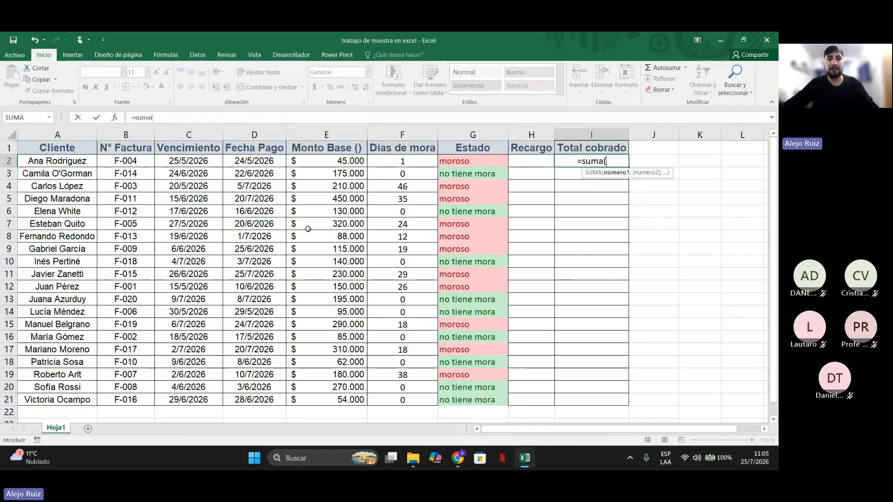
{"action": "left_click", "coordinate": [322, 163]}
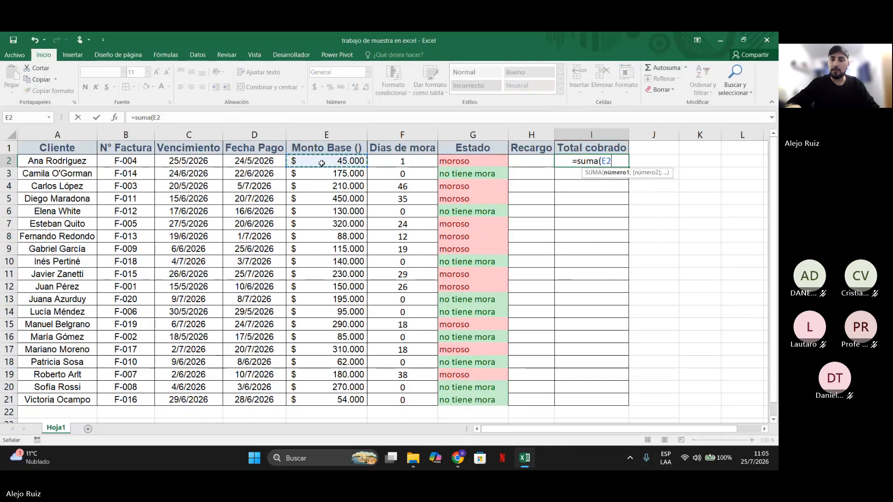
{"action": "key", "text": "F8"}
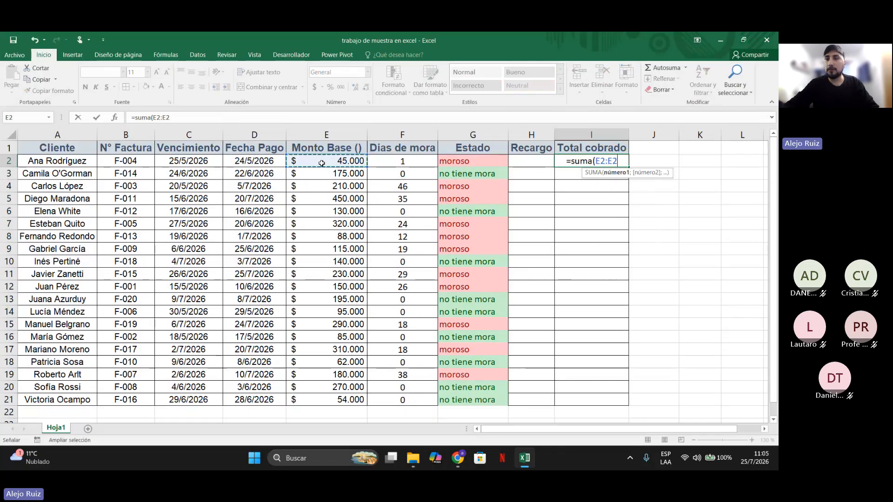
{"action": "key", "text": "BackSpace"}
{"action": "key", "text": "BackSpace"}
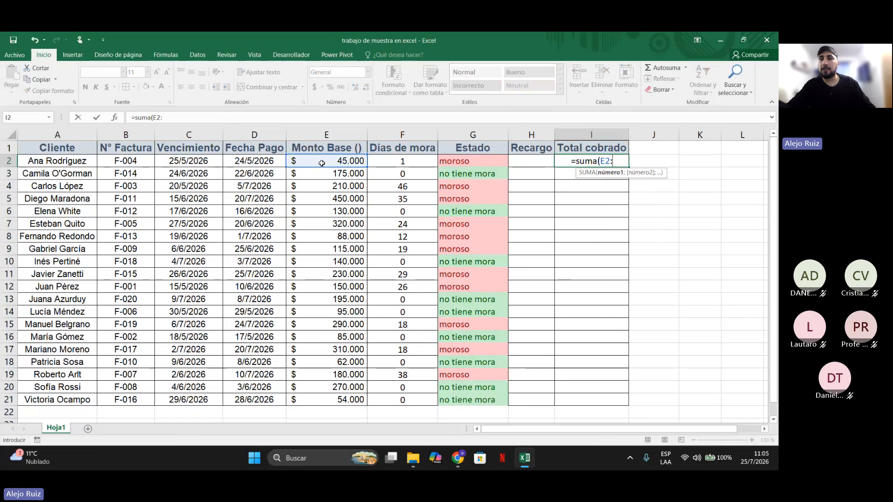
{"action": "key", "text": "BackSpace"}
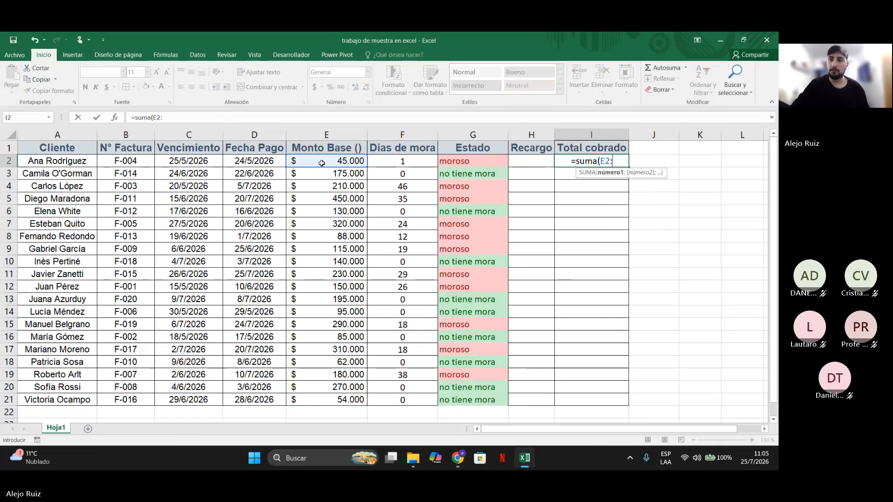
{"action": "type", "text": ":"}
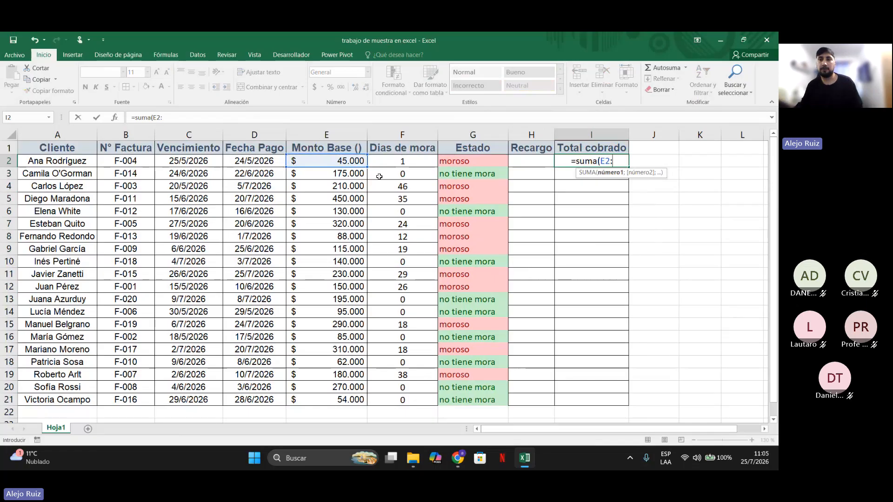
{"action": "left_click", "coordinate": [329, 400]}
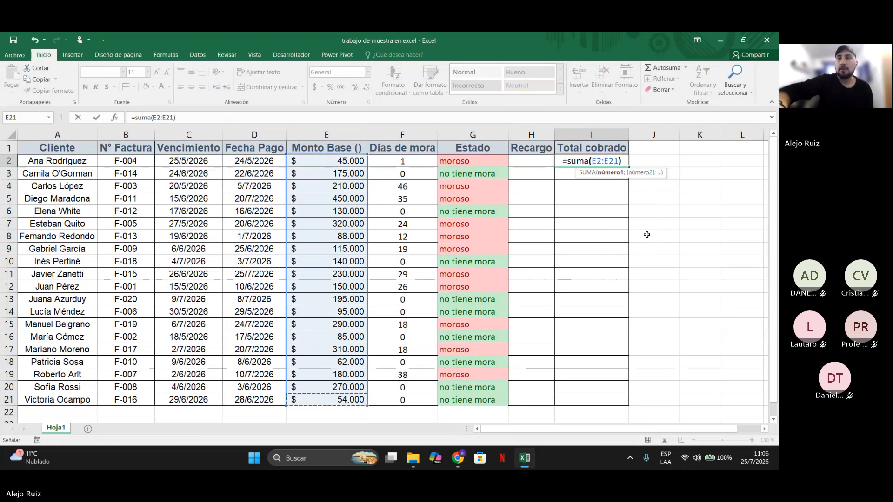
{"action": "type", "text": ")"}
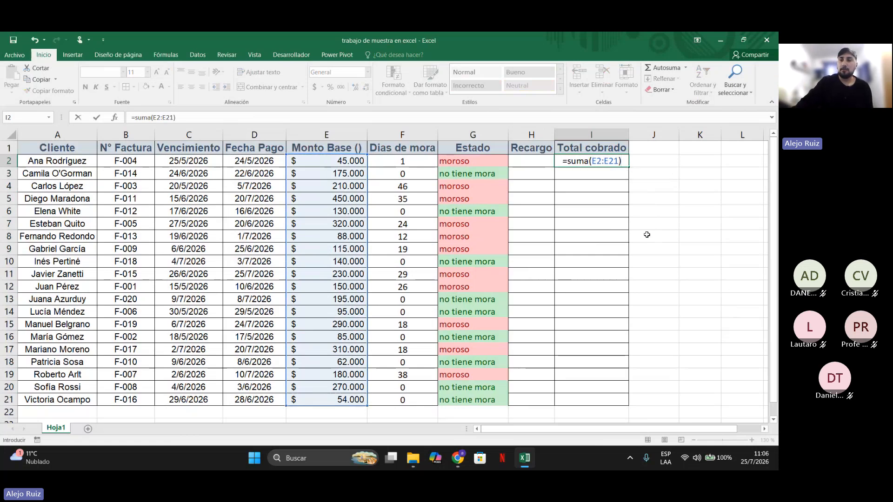
{"action": "key", "text": "ctrl+Return"}
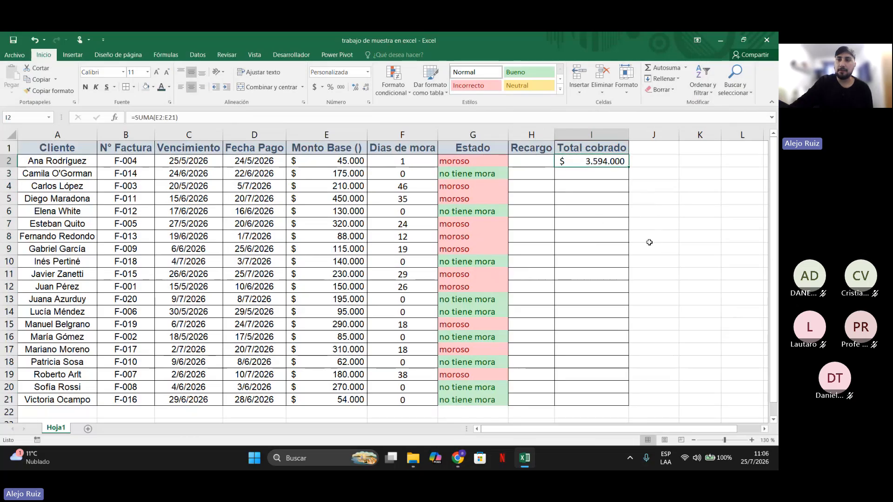
Replace the colon in the I2 formula with a semicolon so that it reads =SUMA(E2;E21).
{"action": "double_click", "coordinate": [616, 162]}
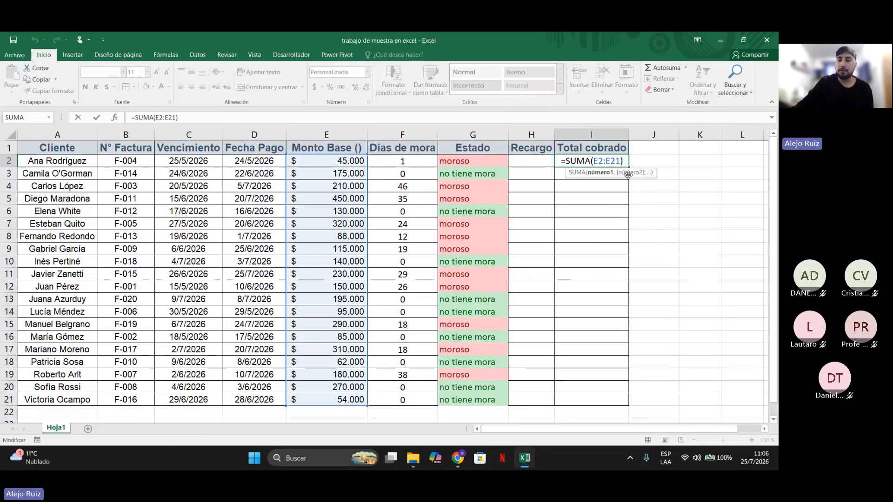
{"action": "key", "text": "Escape"}
{"action": "type", "text": "+"}
{"action": "key", "text": "Page_Down"}
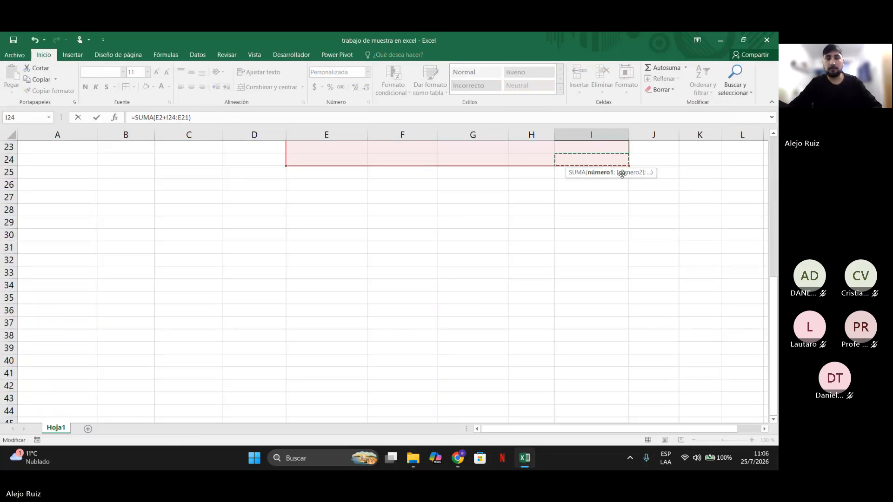
{"action": "key", "text": "ctrl+z"}
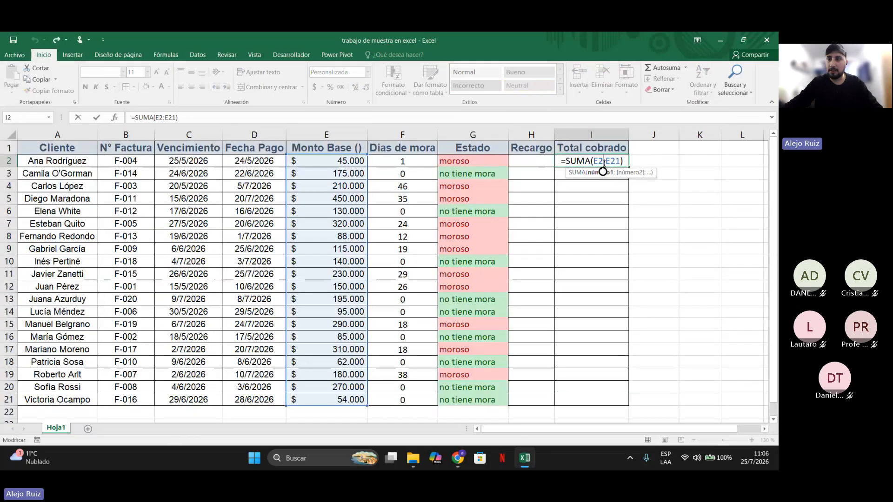
{"action": "key", "text": "BackSpace"}
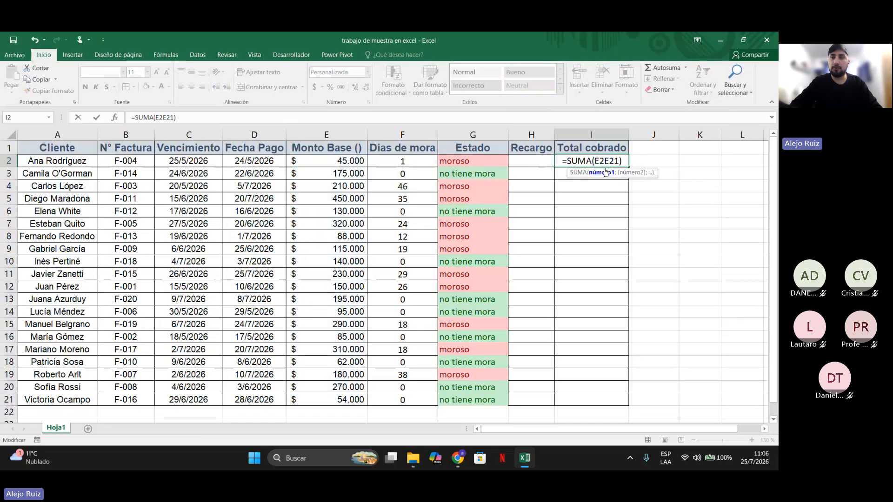
{"action": "type", "text": ";"}
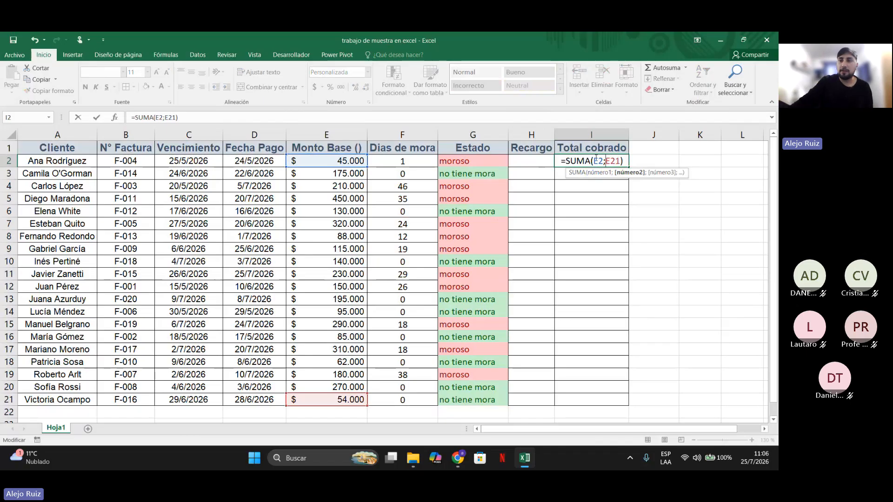
{"action": "left_click_drag", "start_coordinate": [594, 161], "coordinate": [618, 162]}
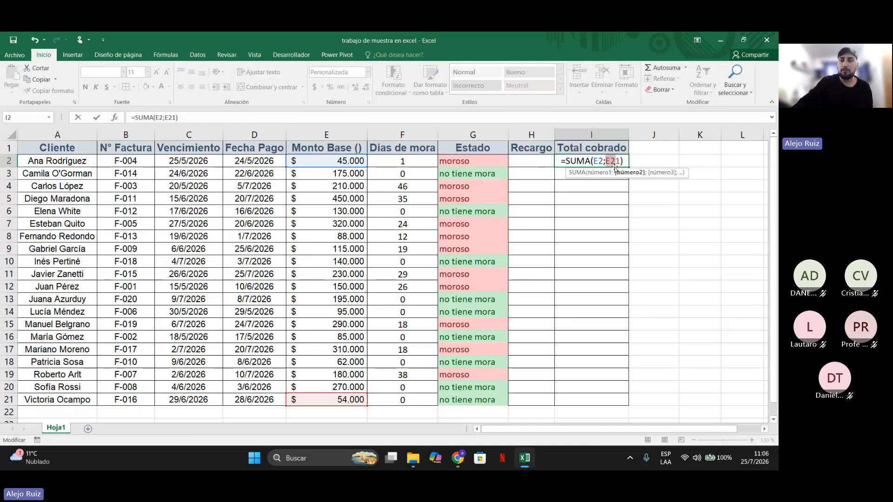
{"action": "key", "text": "Return"}
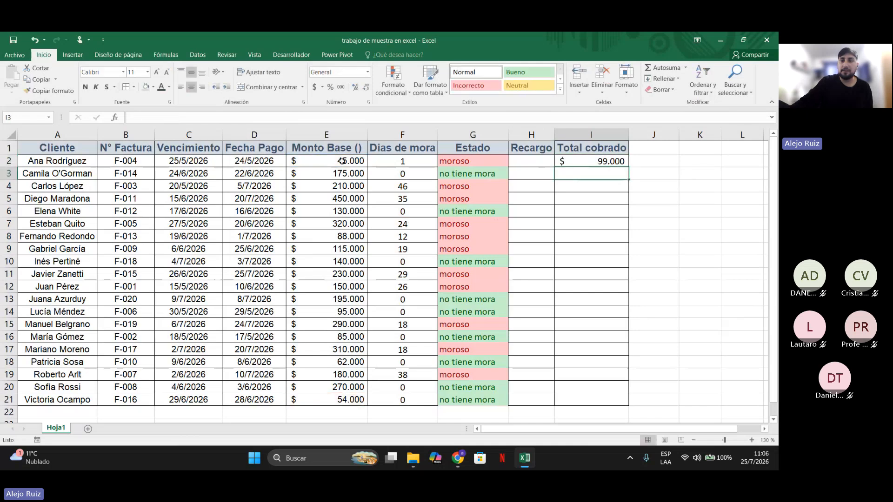
Replace the semicolon in the I2 formula with a colon so that it reads =SUMA(E2:E21).
{"action": "left_click", "coordinate": [342, 160]}
{"action": "left_click", "coordinate": [314, 401]}
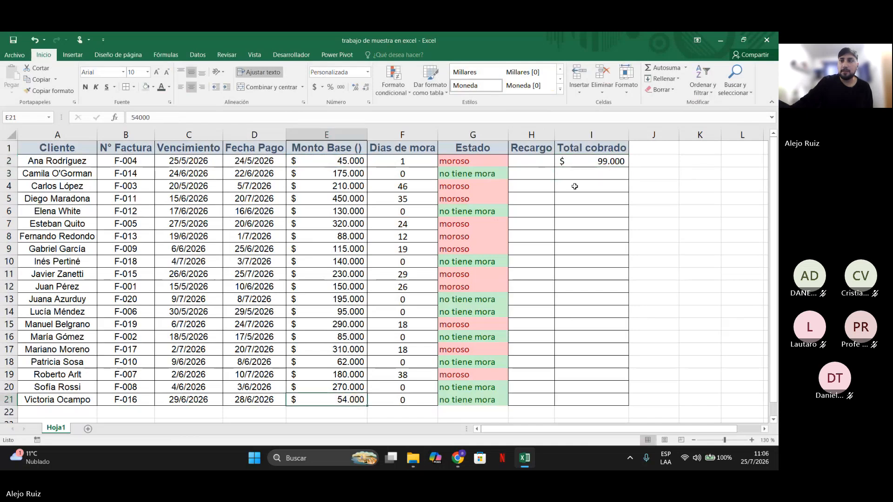
{"action": "left_click", "coordinate": [593, 163]}
{"action": "double_click", "coordinate": [593, 163]}
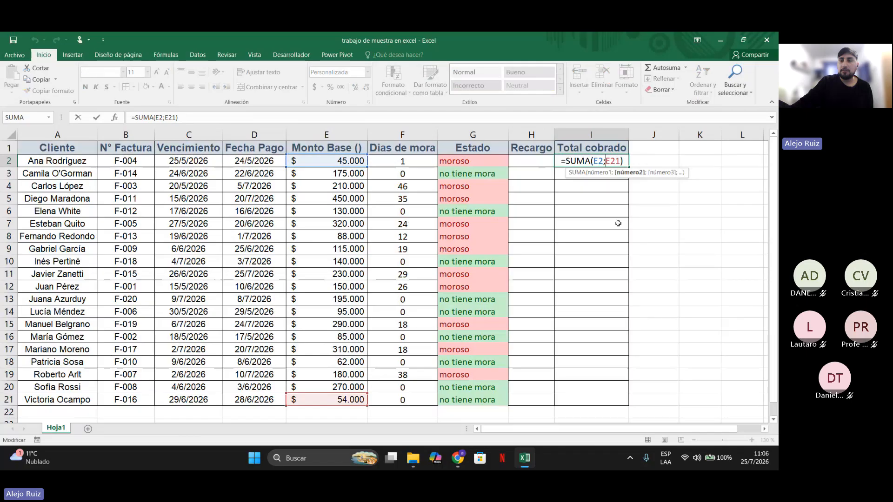
{"action": "key", "text": "BackSpace"}
{"action": "type", "text": ":"}
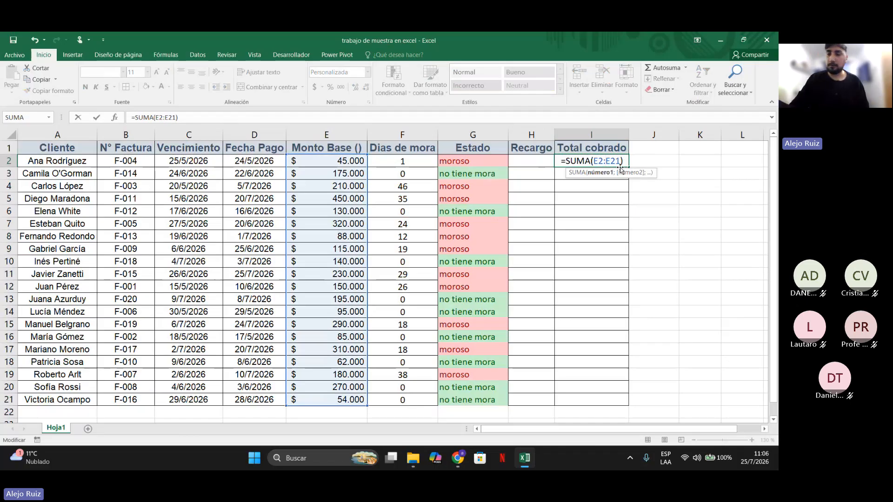
{"action": "key", "text": "Return"}
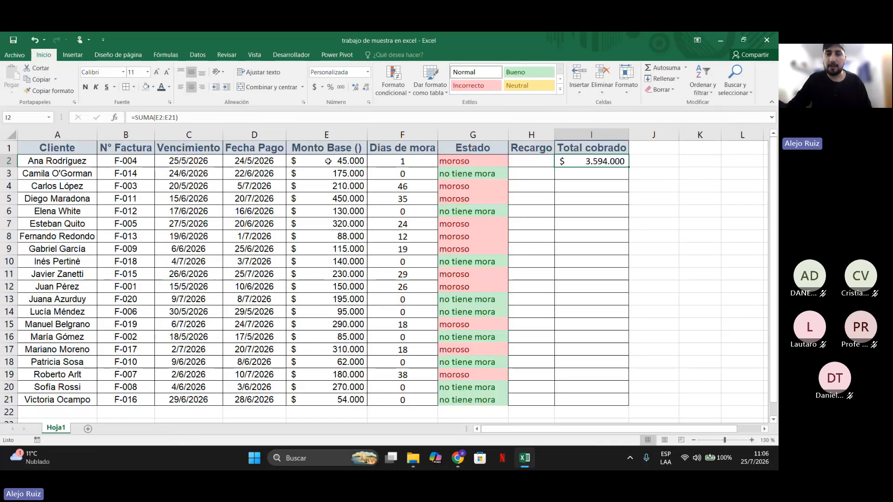
Select the base amounts in E2:E21 to compare their sum with Total cobrado, and look over the Total cobrado column.
{"action": "left_click_drag", "start_coordinate": [328, 161], "coordinate": [323, 395]}
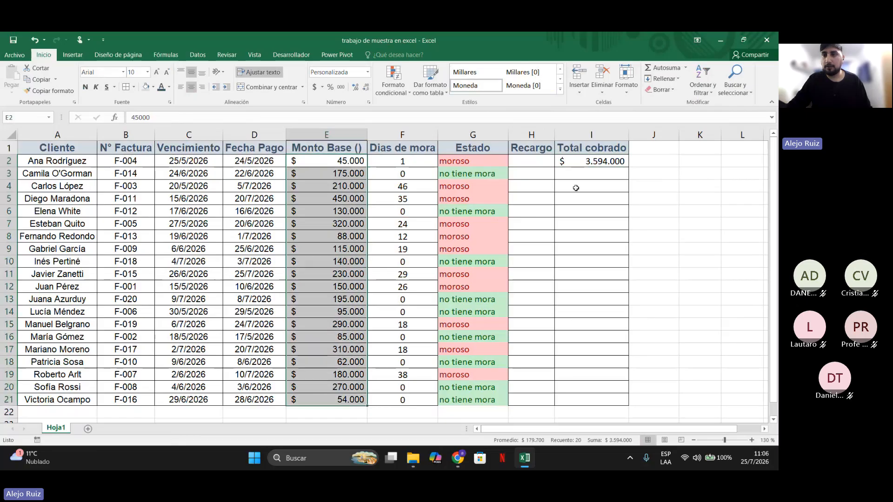
{"action": "left_click_drag", "start_coordinate": [574, 173], "coordinate": [610, 358]}
{"action": "scroll", "coordinate": [610, 358], "scroll_direction": "up", "scroll_amount": 1}
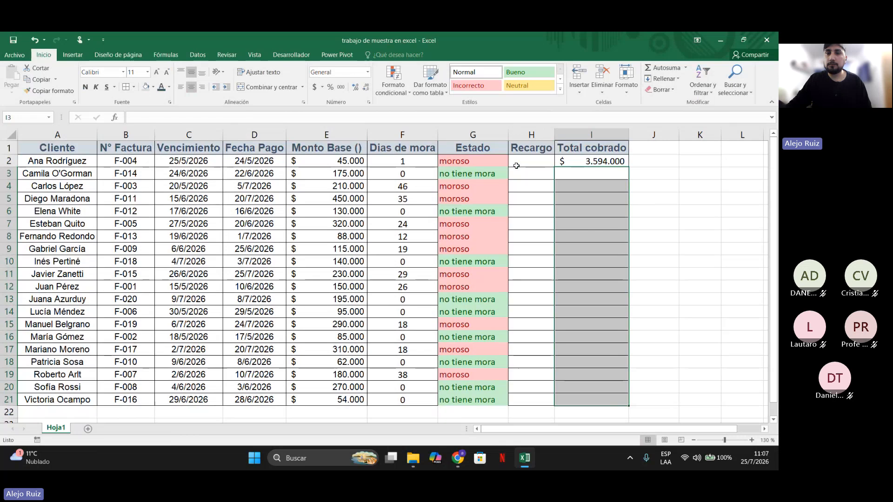
{"action": "left_click", "coordinate": [516, 165]}
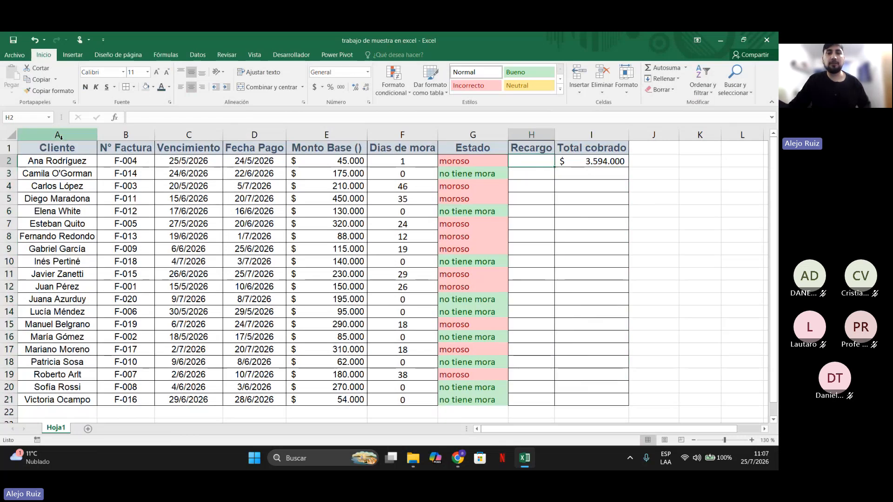
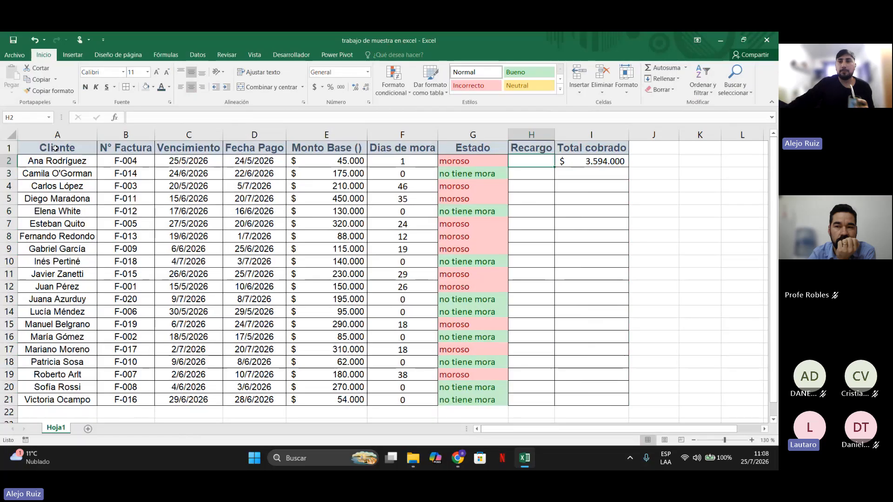
Enter =SUMAR.SI(F2:F21;"=0";E2:E21) in J2 to add up the base amounts of invoices with zero days late.
{"action": "left_click", "coordinate": [651, 163]}
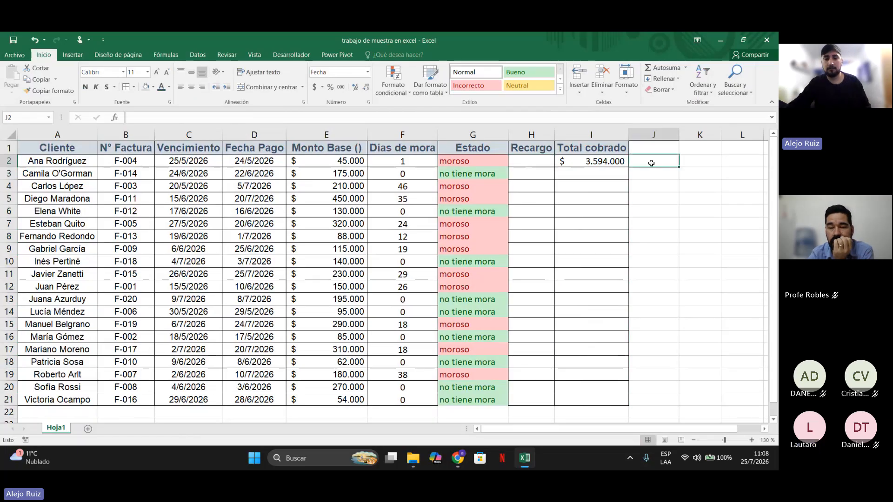
{"action": "type", "text": "="}
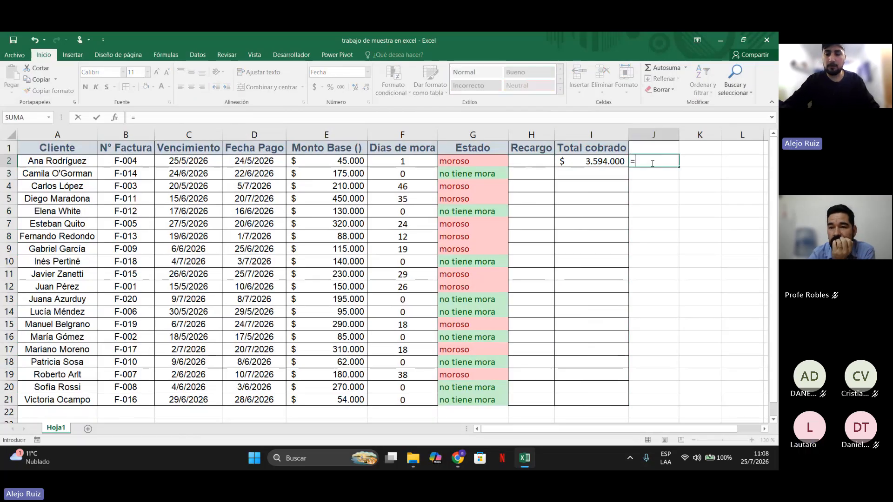
{"action": "type", "text": "sumar"}
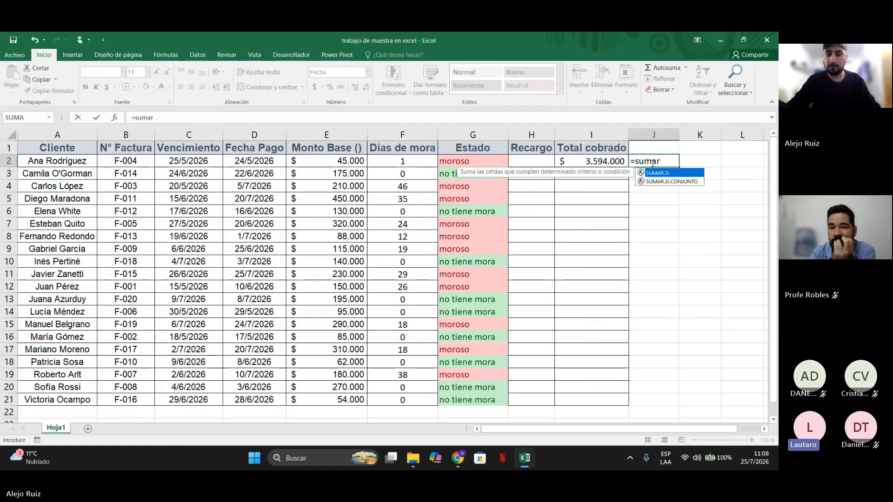
{"action": "type", "text": ".si("}
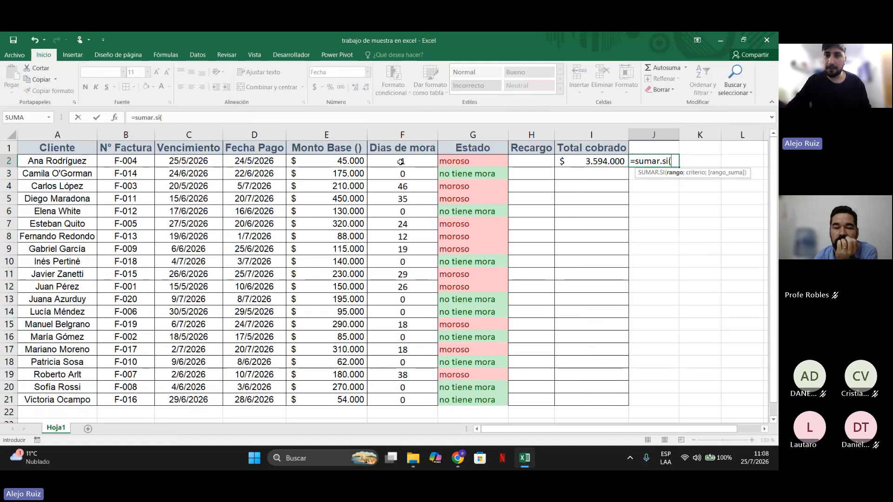
{"action": "left_click_drag", "start_coordinate": [399, 161], "coordinate": [401, 404]}
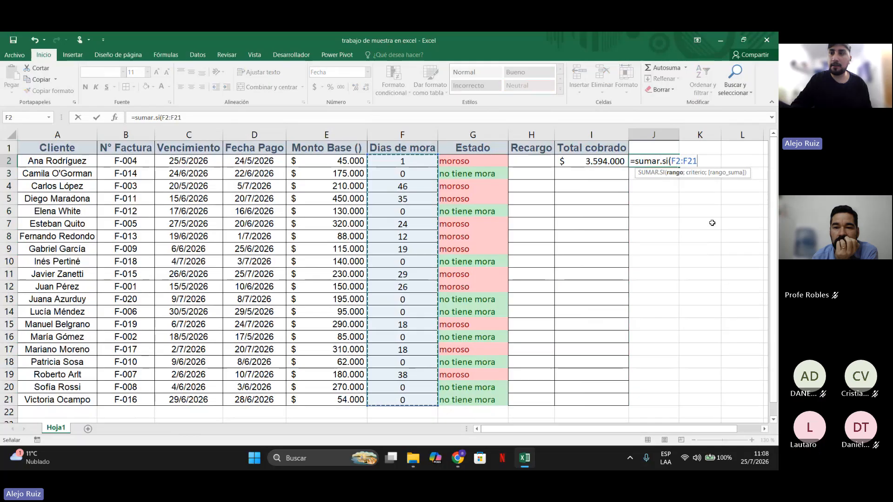
{"action": "type", "text": ";"}
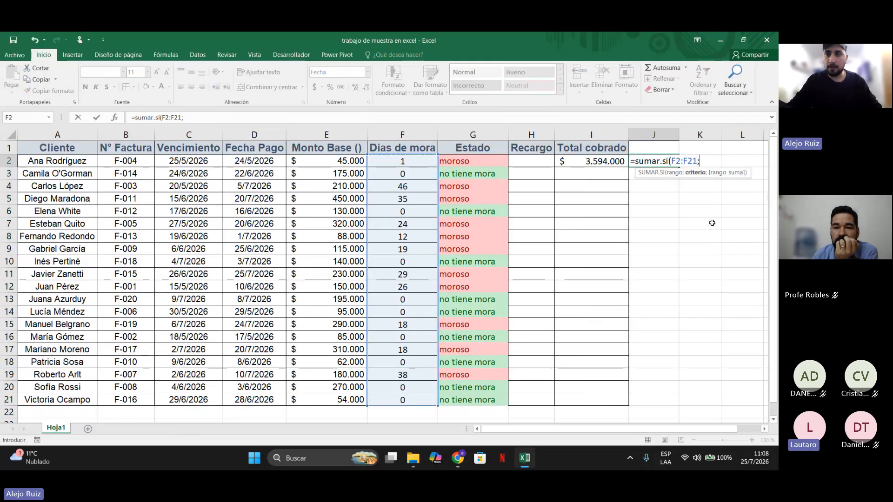
{"action": "type", "text": "="}
{"action": "key", "text": "BackSpace"}
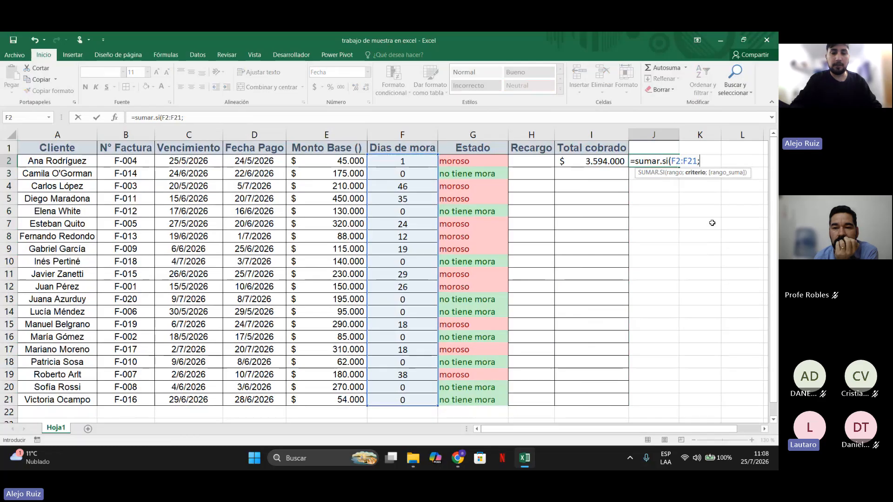
{"action": "type", "text": "\"=0\""}
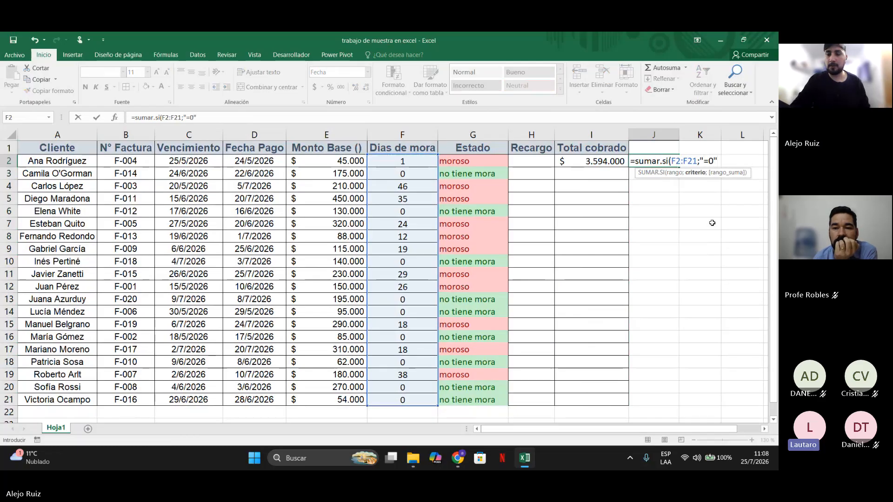
{"action": "type", "text": ";"}
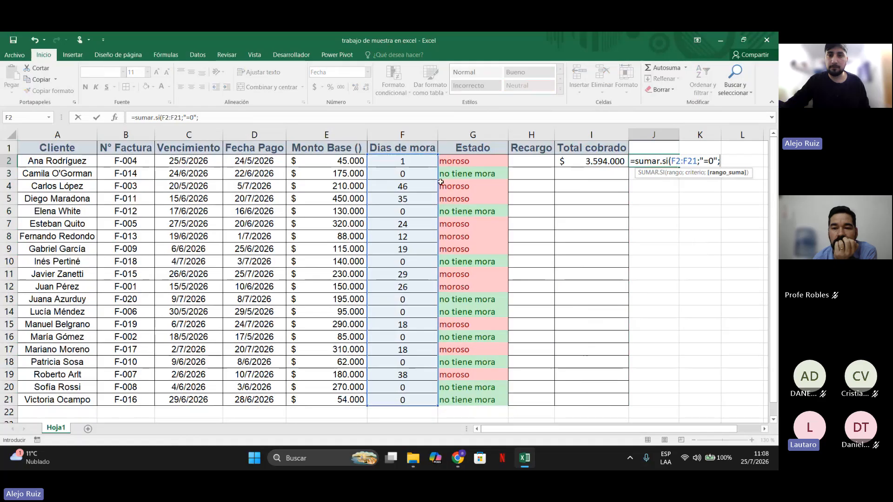
{"action": "left_click_drag", "start_coordinate": [326, 161], "coordinate": [333, 401]}
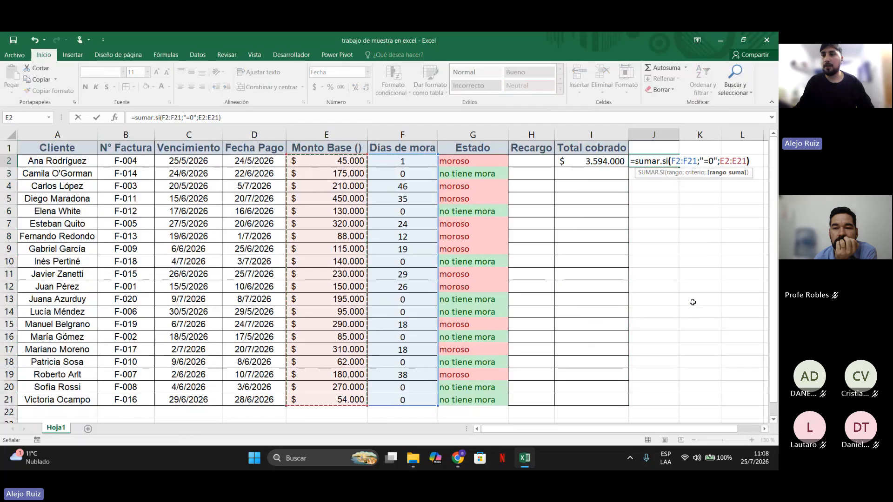
{"action": "type", "text": ")"}
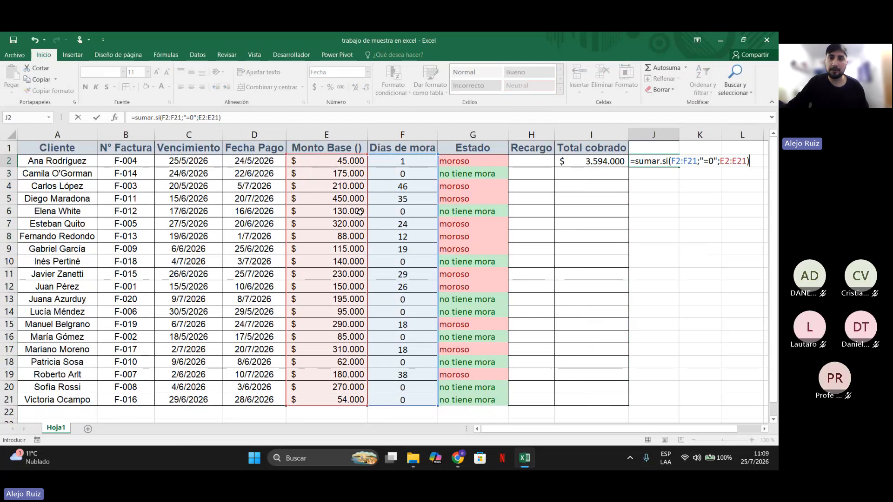
{"action": "key", "text": "Return"}
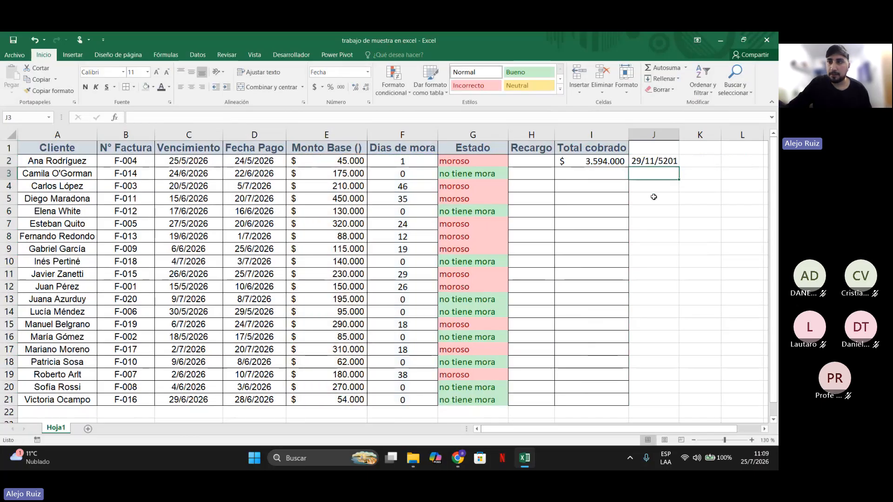
Change the number format of J2 from date to accounting with the $ symbol, and review its SUMAR.SI formula.
{"action": "key", "text": "Up"}
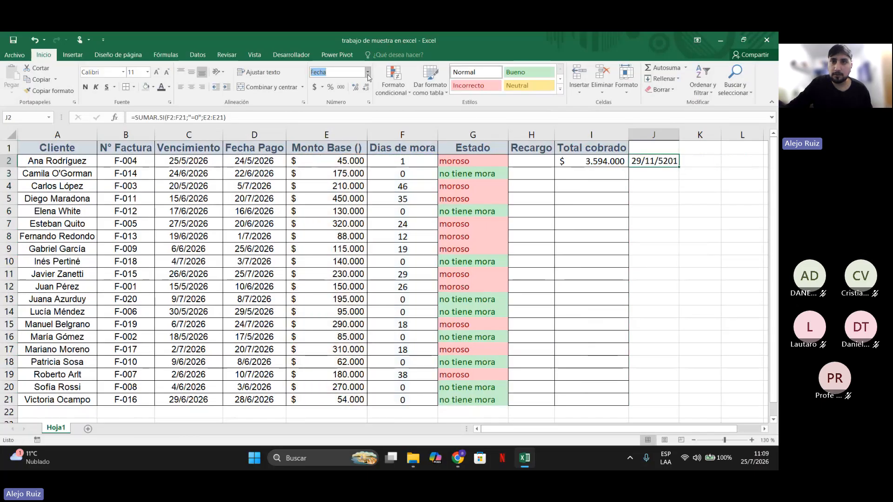
{"action": "left_click", "coordinate": [367, 72]}
{"action": "left_click", "coordinate": [346, 89]}
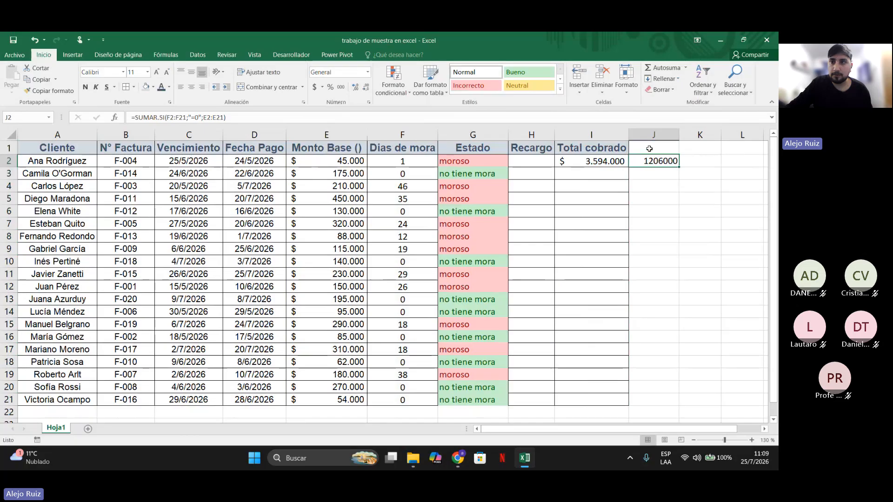
{"action": "left_click", "coordinate": [316, 89]}
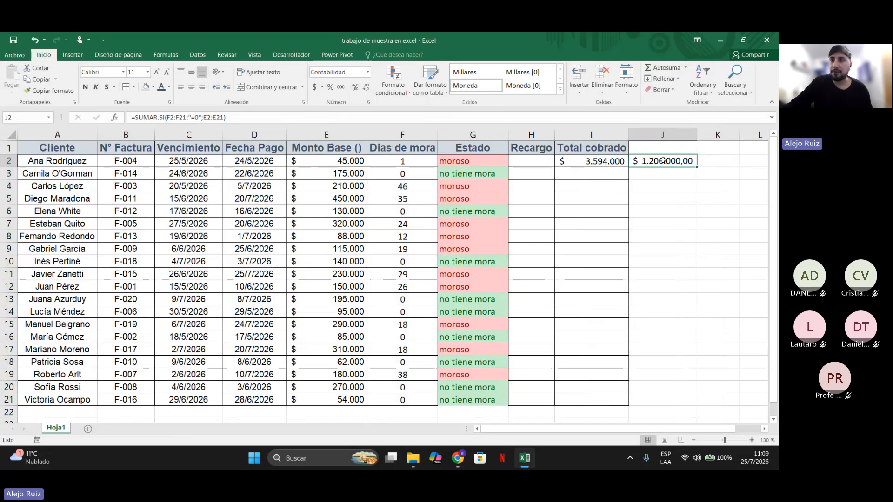
{"action": "key", "text": "F2"}
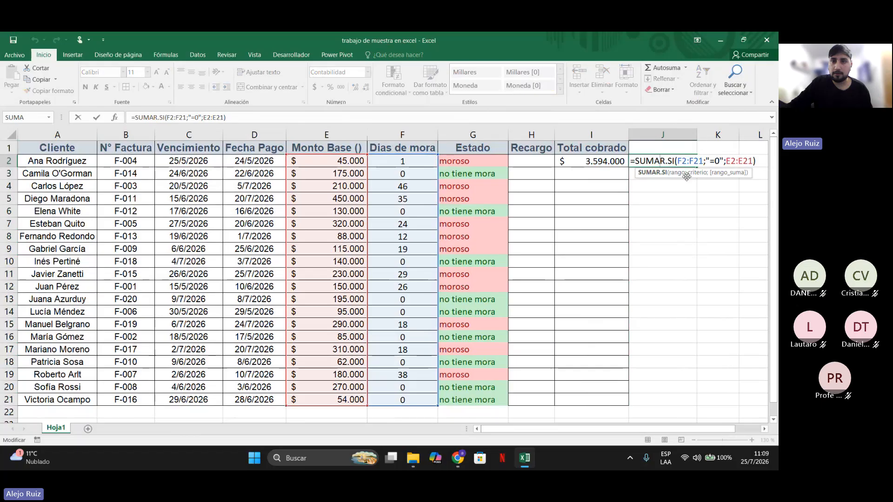
{"action": "key", "text": "Return"}
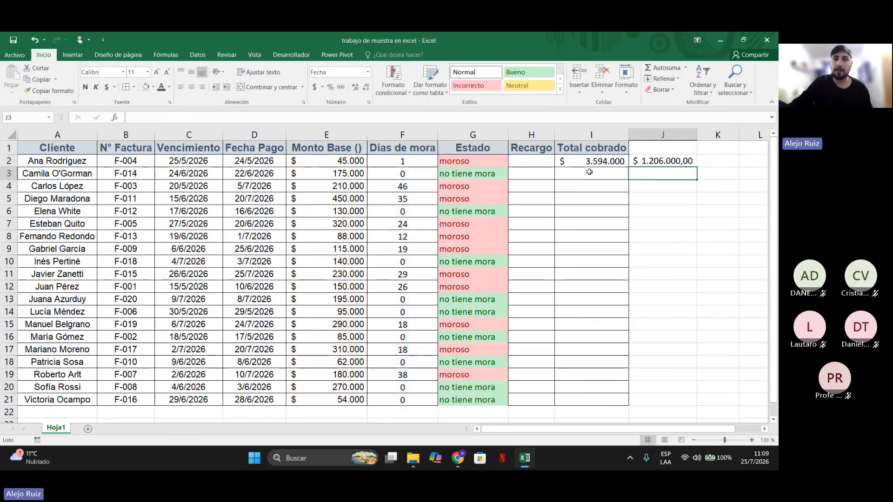
Set the base amount in E3 to 200000 to test the totals, and review the result and formula in J2.
{"action": "left_click", "coordinate": [333, 174]}
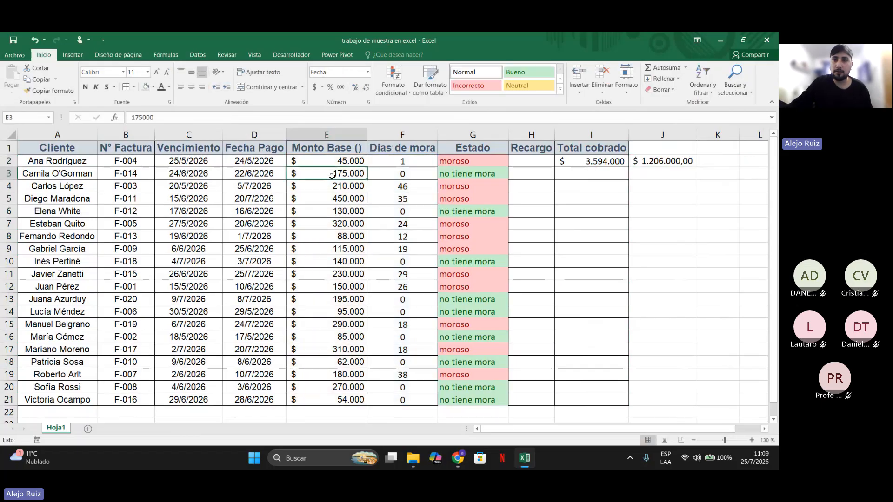
{"action": "key", "text": "F2"}
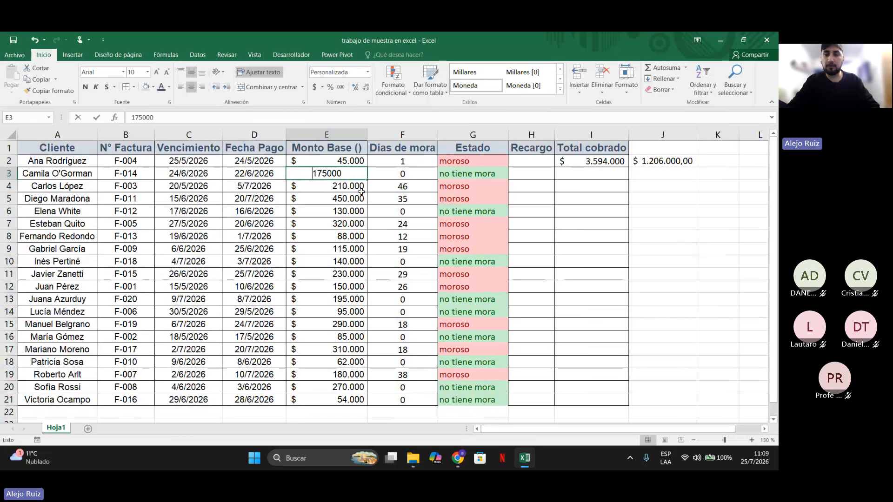
{"action": "type", "text": "200.0"}
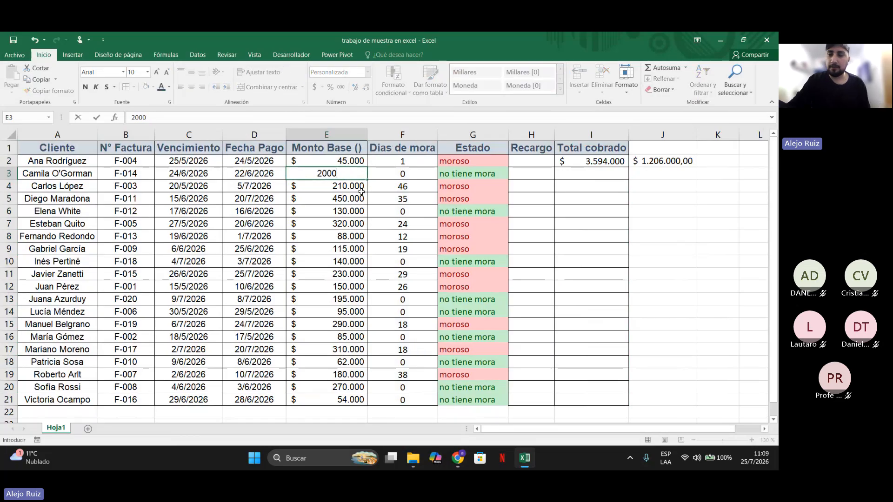
{"action": "type", "text": "0"}
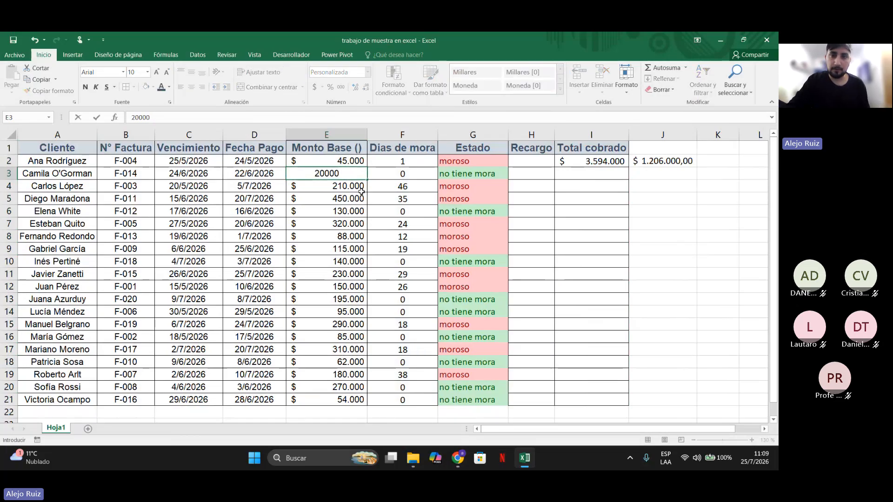
{"action": "type", "text": "0"}
{"action": "key", "text": "Return"}
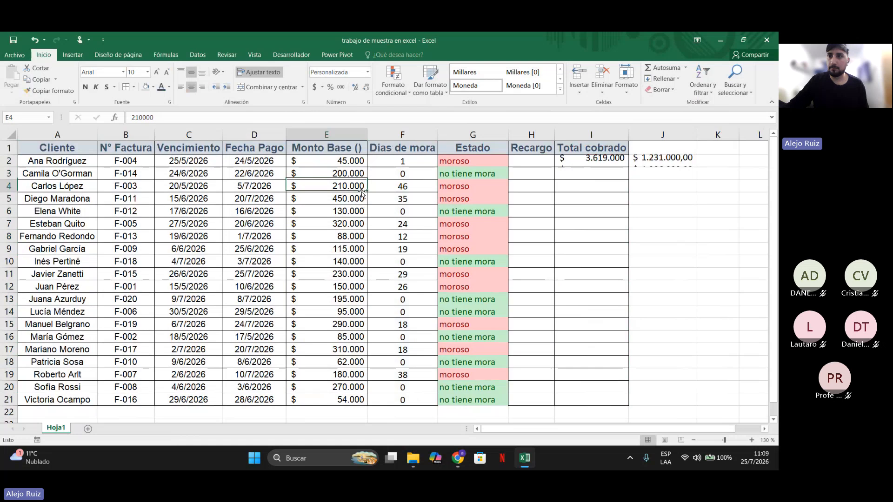
{"action": "left_click", "coordinate": [663, 161]}
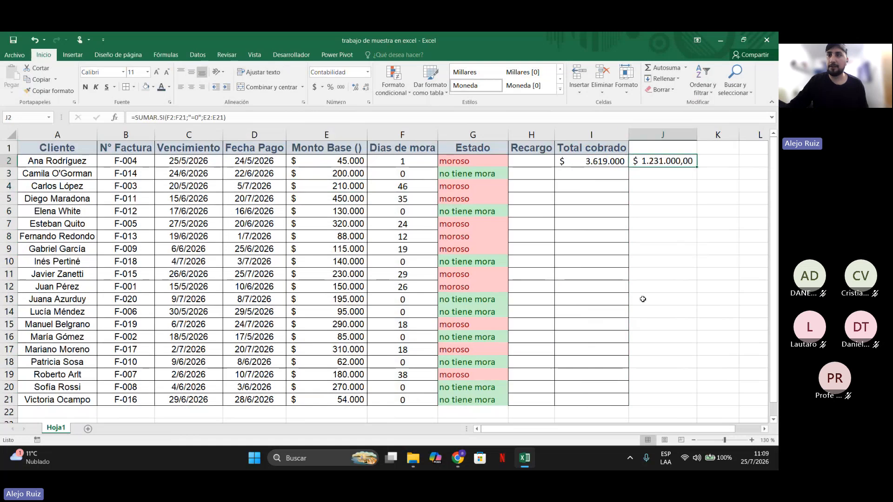
{"action": "double_click", "coordinate": [674, 161]}
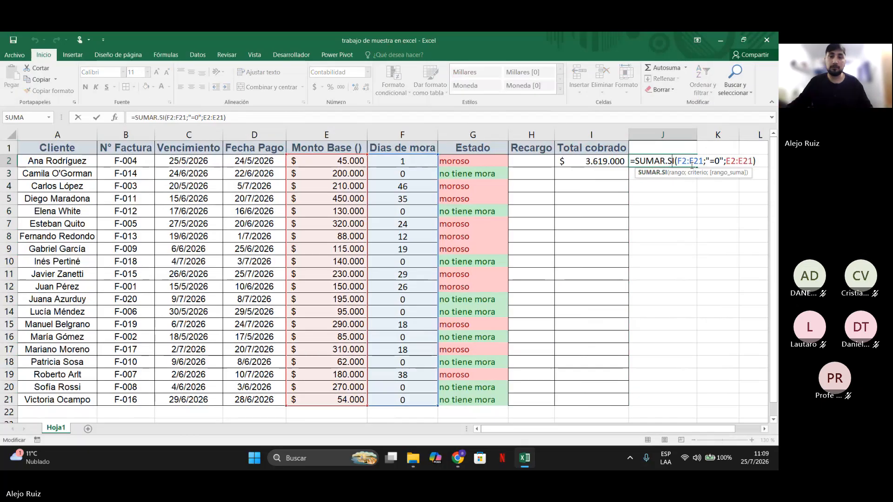
{"action": "key", "text": "Return"}
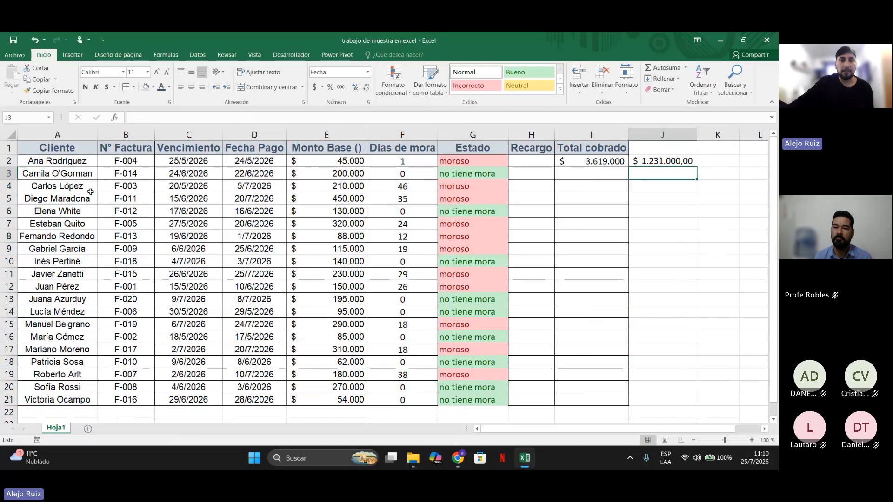
{"action": "left_click", "coordinate": [58, 149]}
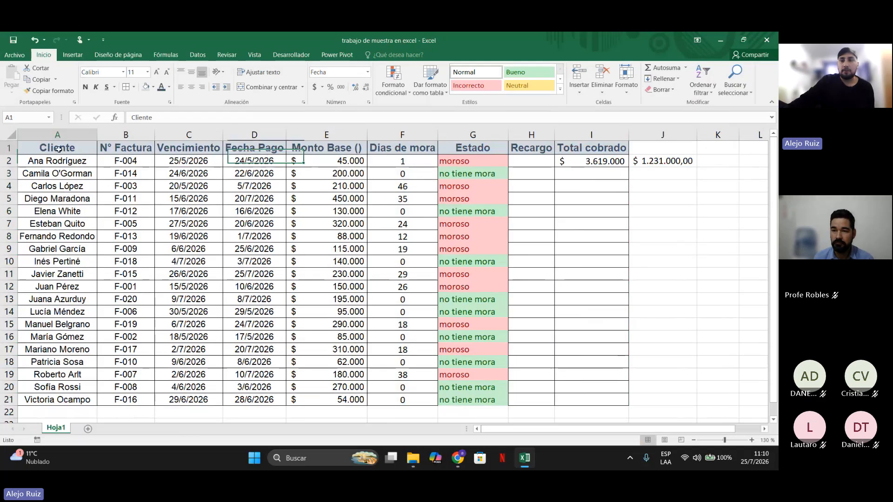
{"action": "left_click_drag", "start_coordinate": [59, 149], "coordinate": [594, 395]}
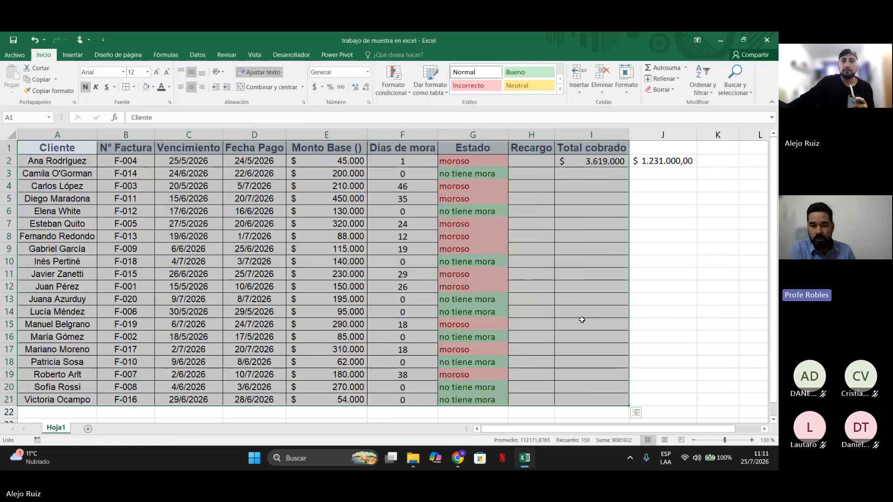
{"action": "left_click", "coordinate": [602, 227]}
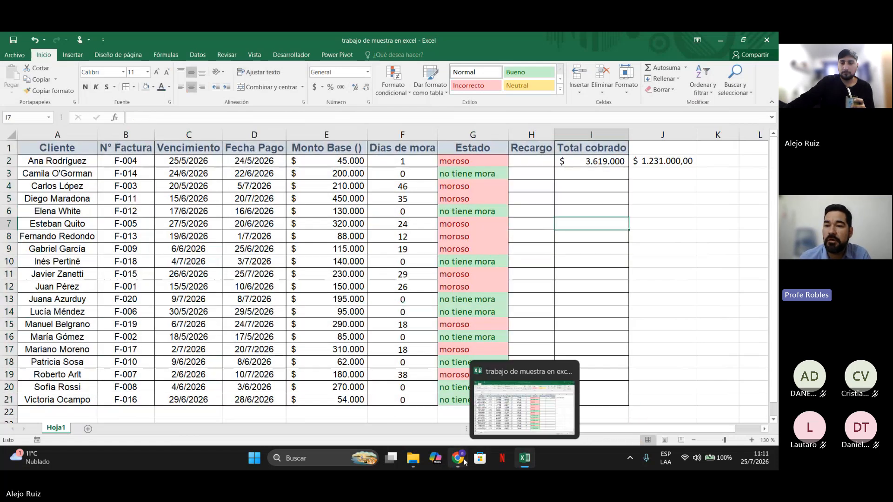
Switch to the Microsoft Teams meeting in Chrome and stop sharing the screen.
{"action": "mouse_move", "coordinate": [455, 463]}
{"action": "left_click", "coordinate": [403, 400]}
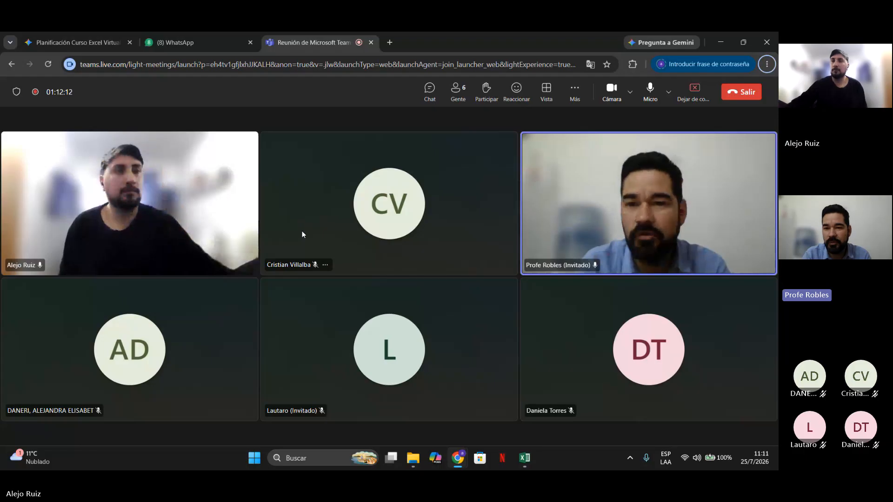
{"action": "left_click", "coordinate": [694, 92]}
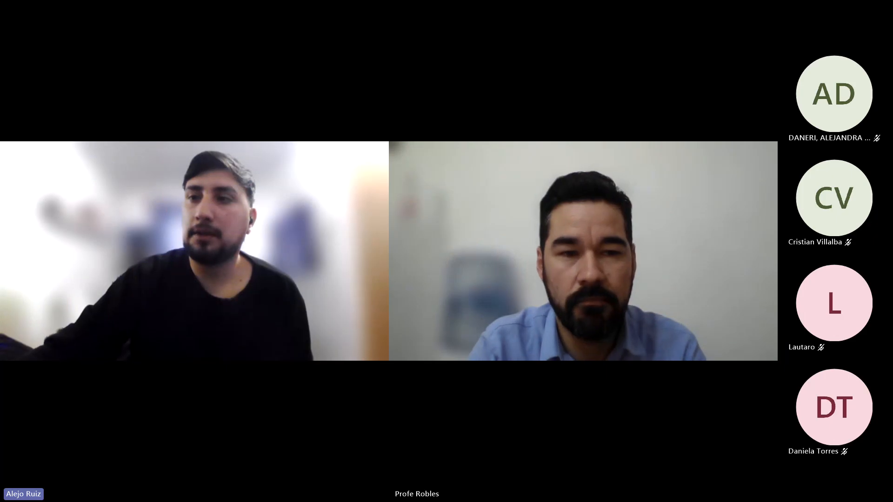